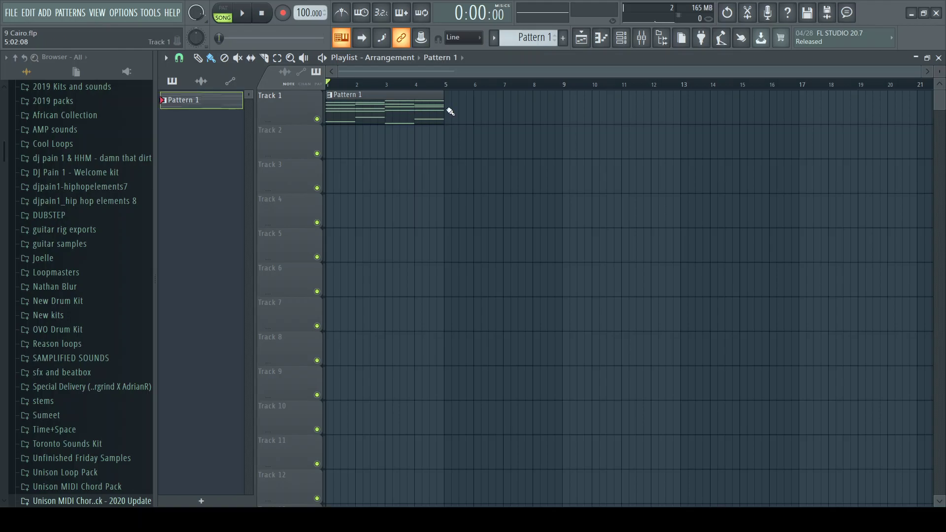
Step: Play the Pattern 1 chord clip and inspect the Tapex instrument that performs it
{"action": "key", "text": "space"}
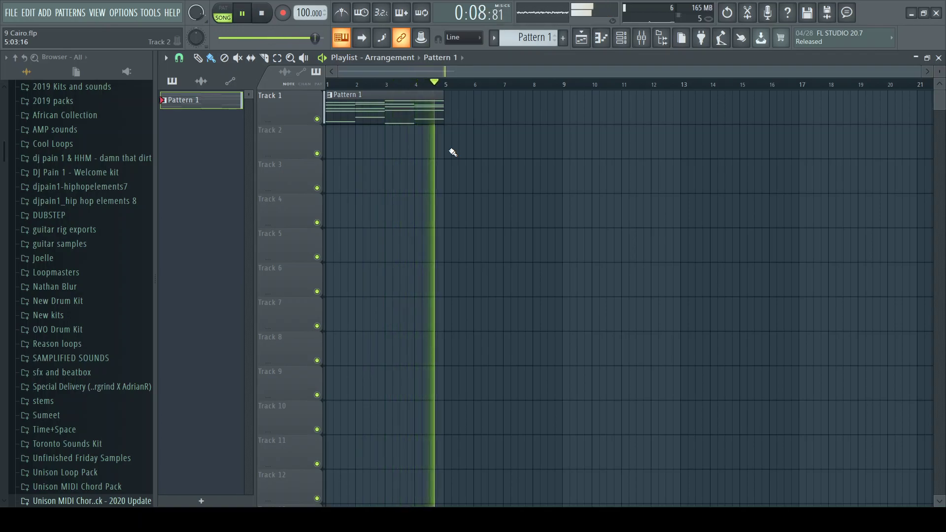
{"action": "key", "text": "space"}
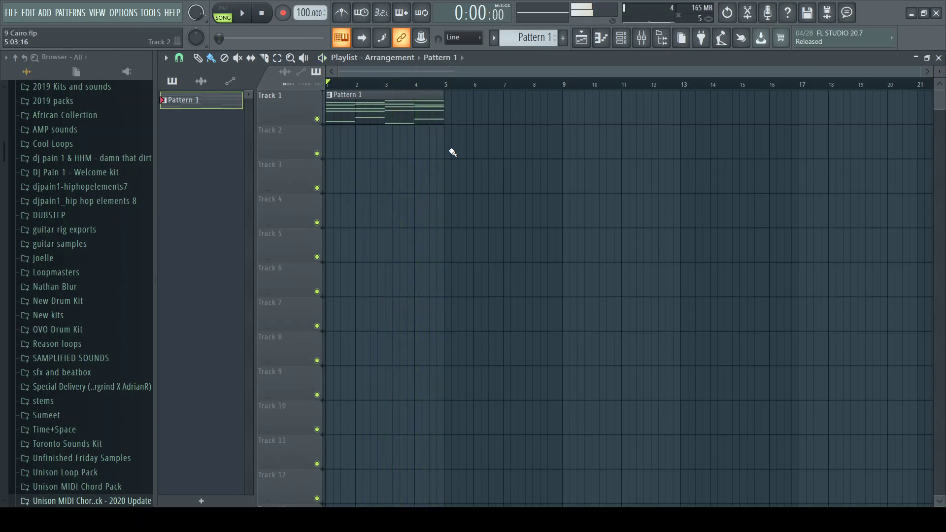
{"action": "double_click", "coordinate": [421, 112]}
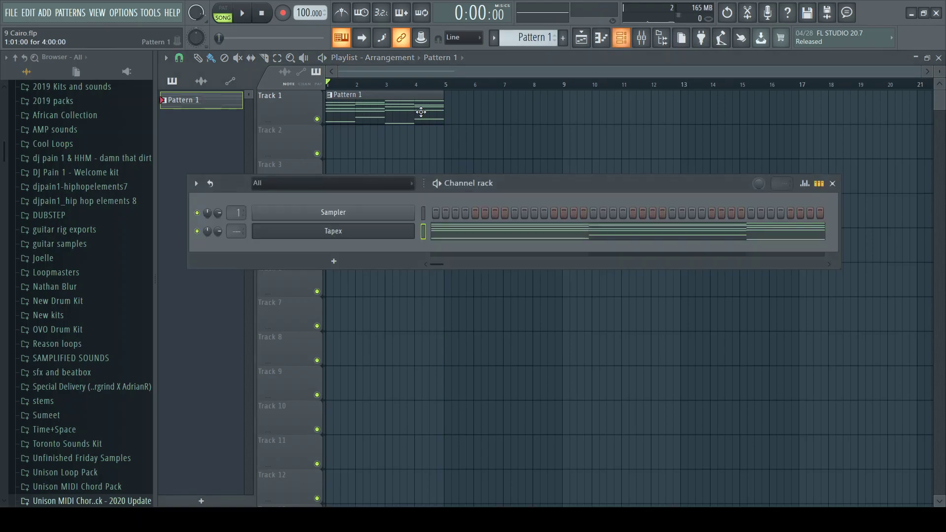
{"action": "left_click", "coordinate": [393, 234]}
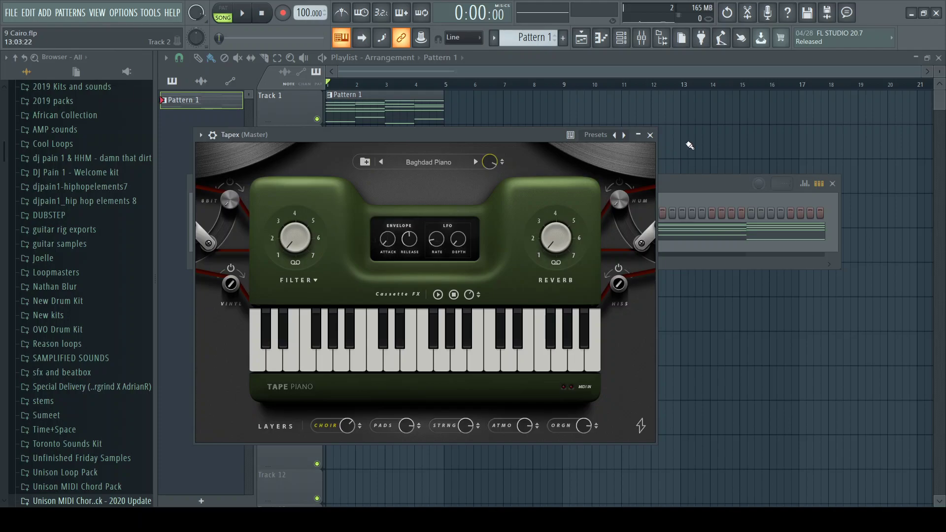
{"action": "key", "text": "F12"}
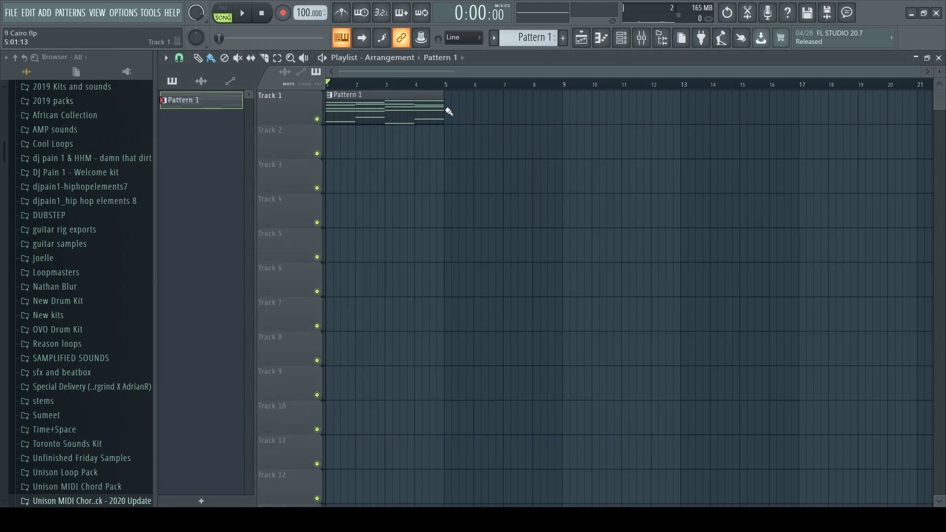
Step: Repeat Pattern 1 at bar 5 on Track 1, and copy its chords into a new Pattern 2 placed at bars 9 and 13 on Track 2
{"action": "left_click", "coordinate": [450, 113]}
{"action": "left_click", "coordinate": [622, 38]}
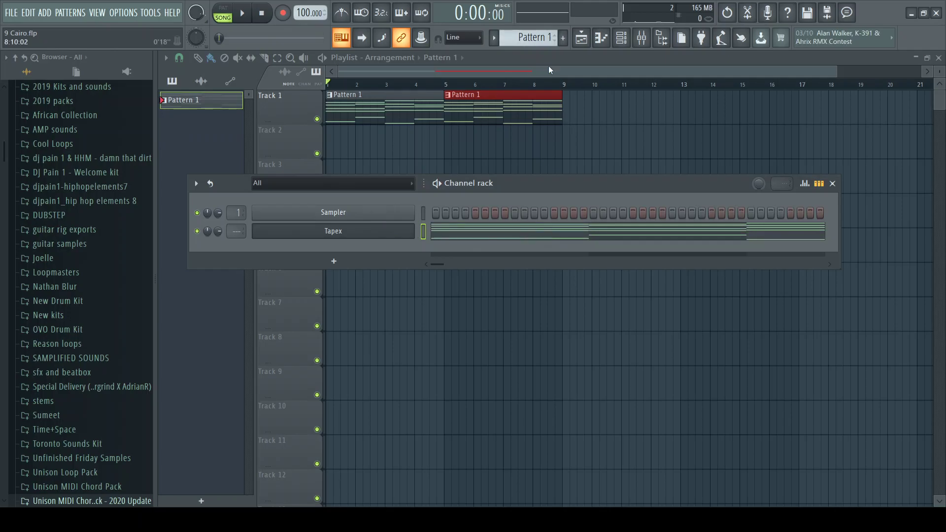
{"action": "key", "text": "F4"}
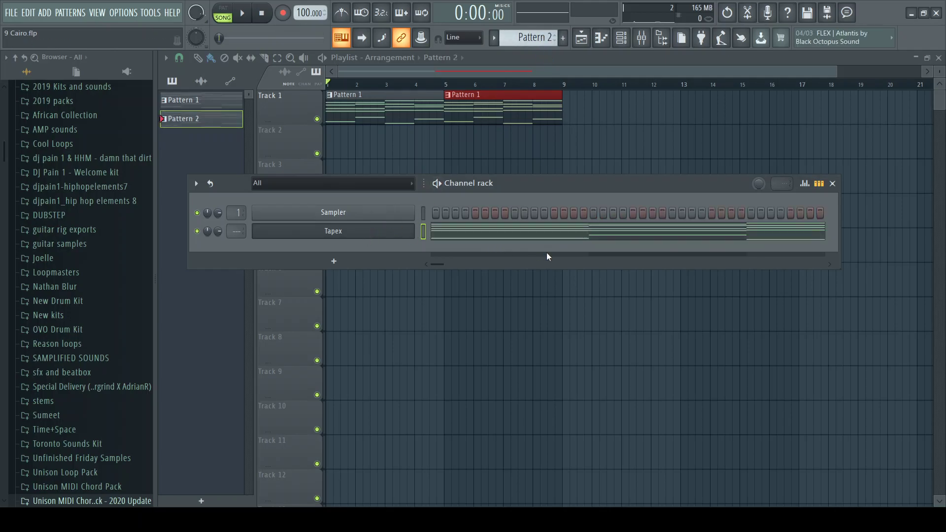
{"action": "left_click", "coordinate": [568, 140]}
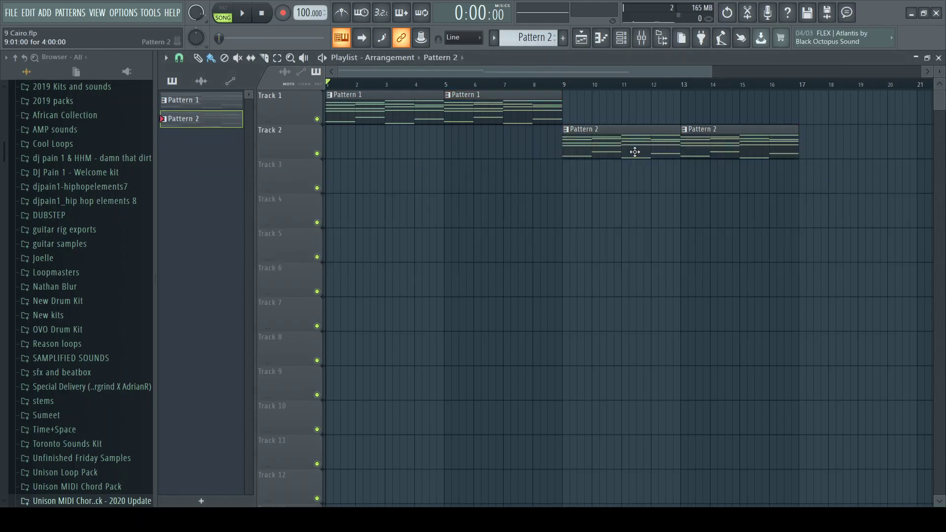
Step: Shorten all of Pattern 2's Tapex chord notes together into brief stabs at the start of each bar
{"action": "double_click", "coordinate": [635, 154]}
{"action": "key", "text": "ctrl+a"}
{"action": "left_click_drag", "start_coordinate": [575, 239], "coordinate": [431, 242]}
Step: Play the arrangement to compare the sustained Pattern 1 chords with the short Pattern 2 chords
{"action": "key", "text": "space"}
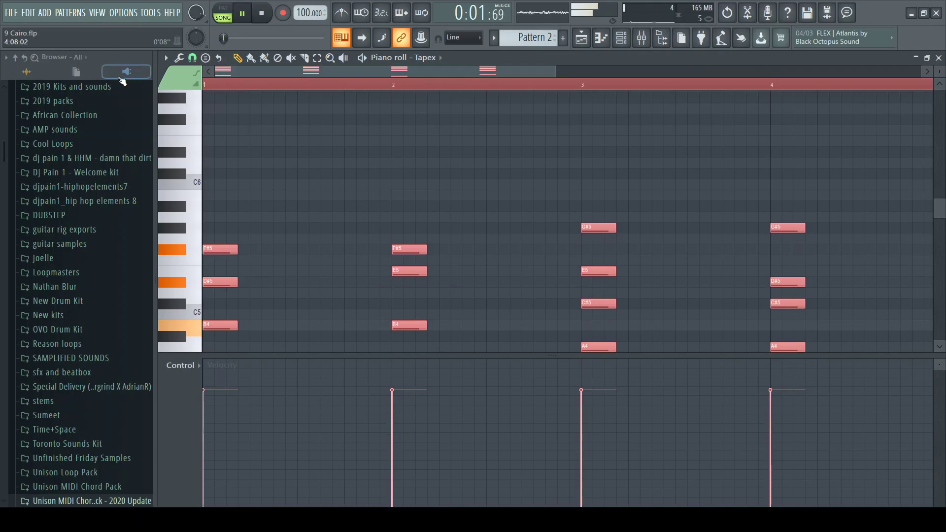
{"action": "key", "text": "space"}
{"action": "left_click", "coordinate": [213, 84]}
{"action": "key", "text": "space"}
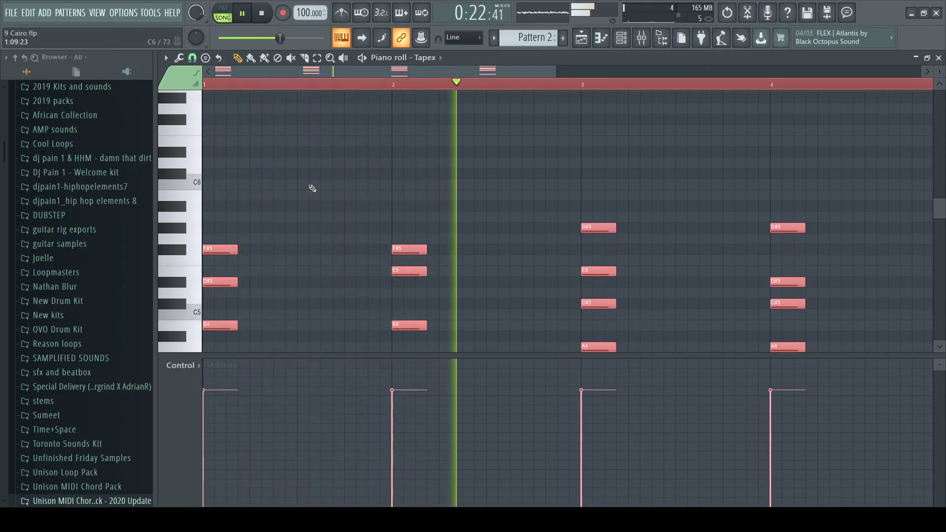
{"action": "key", "text": "F5"}
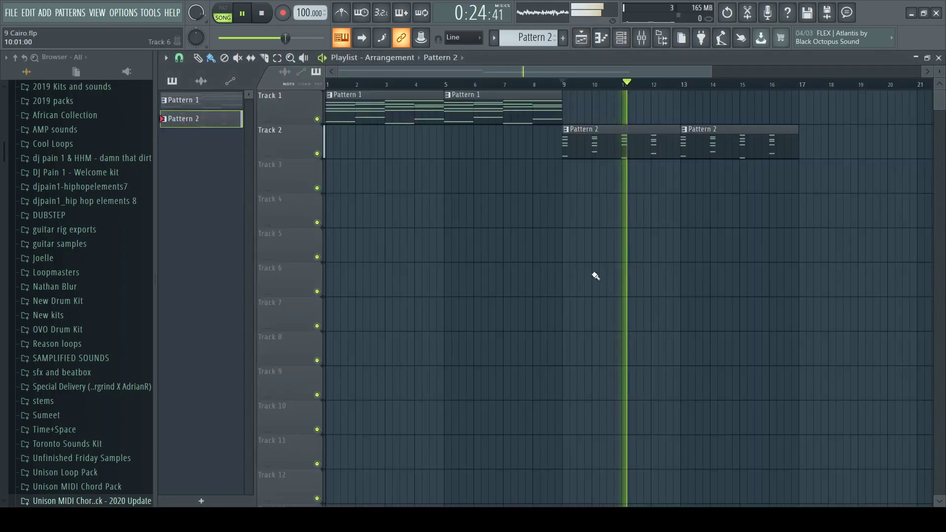
{"action": "key", "text": "space"}
{"action": "key", "text": "space"}
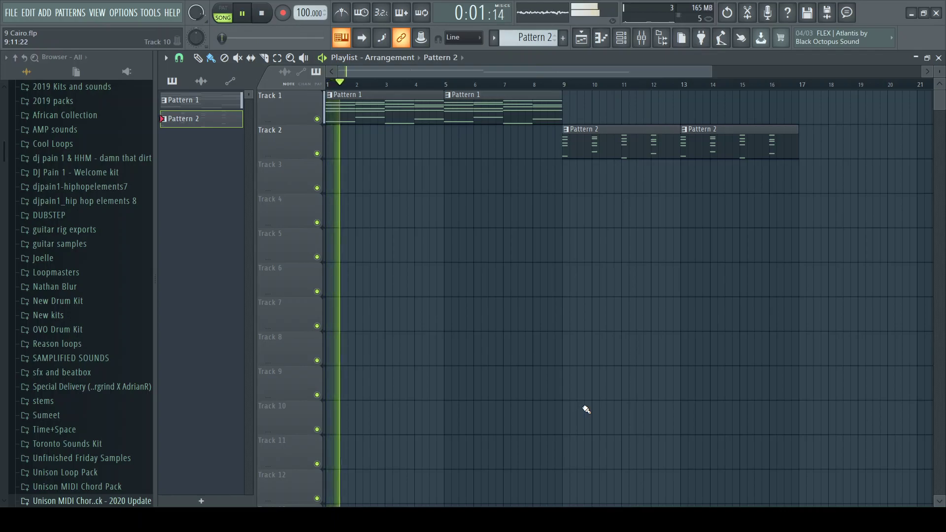
{"action": "key", "text": "space"}
{"action": "key", "text": "space"}
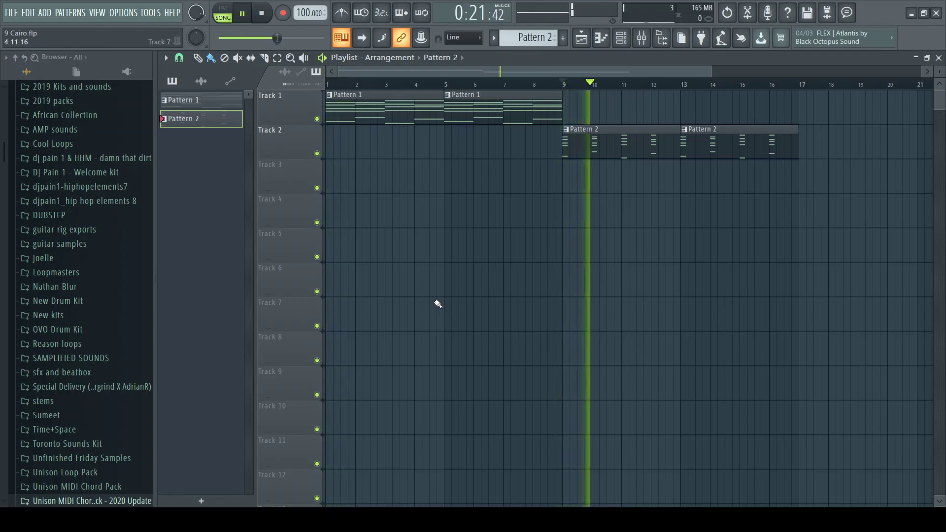
{"action": "key", "text": "space"}
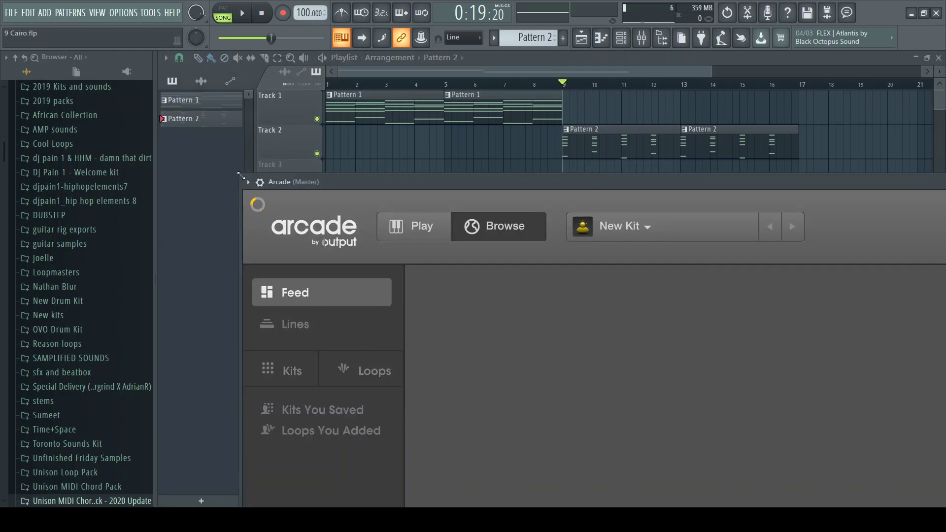
Step: Shrink and reposition the Arcade window so it fits the screen, and display its Lines library
{"action": "left_click_drag", "start_coordinate": [240, 176], "coordinate": [530, 392]}
{"action": "left_click_drag", "start_coordinate": [708, 398], "coordinate": [218, 40]}
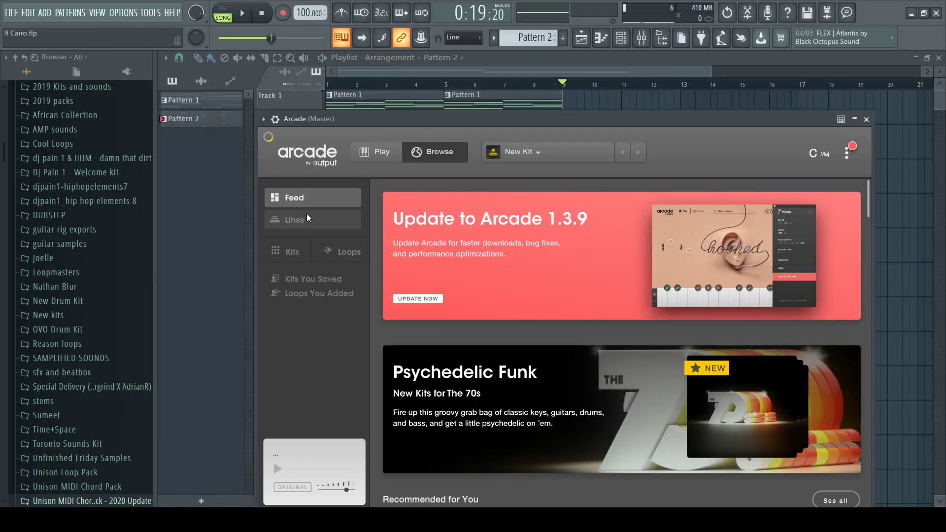
{"action": "left_click", "coordinate": [314, 220]}
{"action": "left_click", "coordinate": [312, 202]}
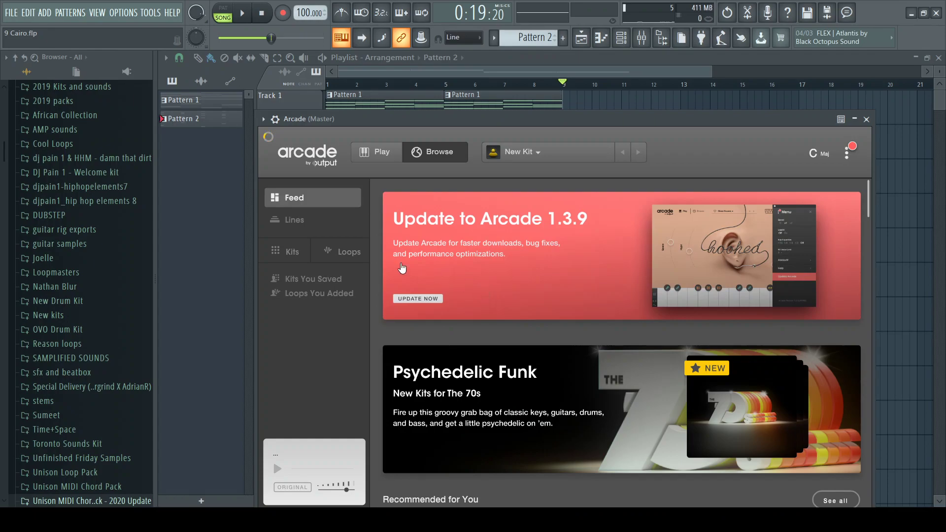
{"action": "left_click", "coordinate": [327, 219]}
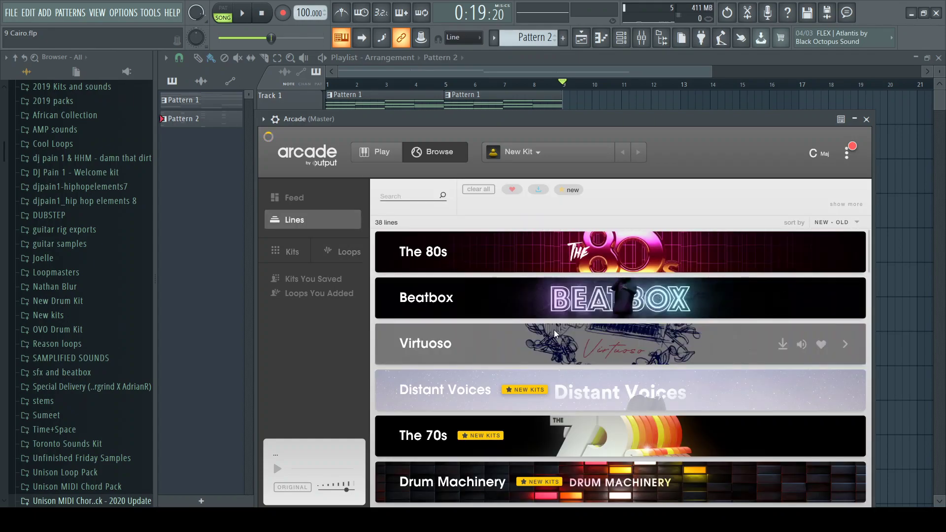
Step: Browse the Arcade lines for vocal material and open the Hooked line's kits
{"action": "scroll", "coordinate": [591, 355], "scroll_direction": "down", "scroll_amount": 15}
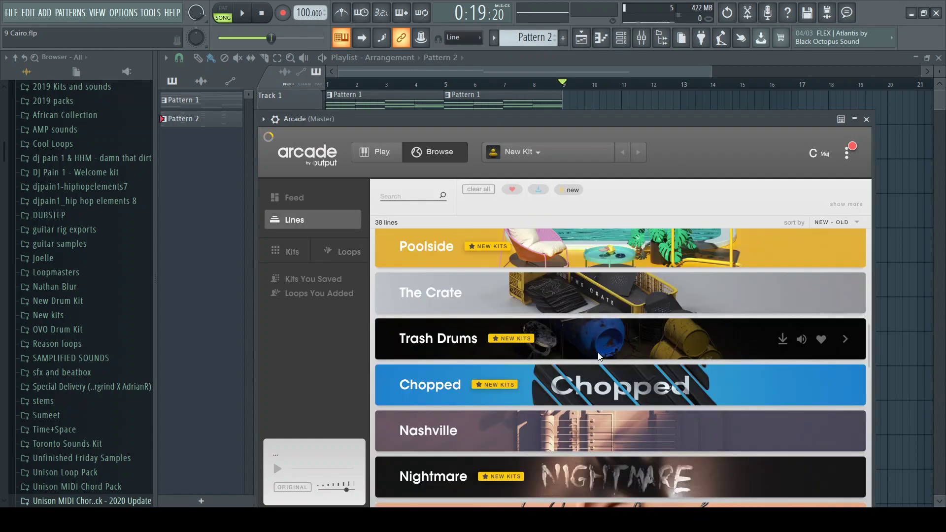
{"action": "scroll", "coordinate": [597, 351], "scroll_direction": "down", "scroll_amount": 3}
{"action": "scroll", "coordinate": [597, 351], "scroll_direction": "down", "scroll_amount": 3}
{"action": "scroll", "coordinate": [598, 352], "scroll_direction": "up", "scroll_amount": 10}
{"action": "scroll", "coordinate": [597, 355], "scroll_direction": "down", "scroll_amount": 3}
{"action": "scroll", "coordinate": [596, 356], "scroll_direction": "up", "scroll_amount": 3}
{"action": "scroll", "coordinate": [590, 359], "scroll_direction": "down", "scroll_amount": 3}
{"action": "scroll", "coordinate": [579, 336], "scroll_direction": "up", "scroll_amount": 3}
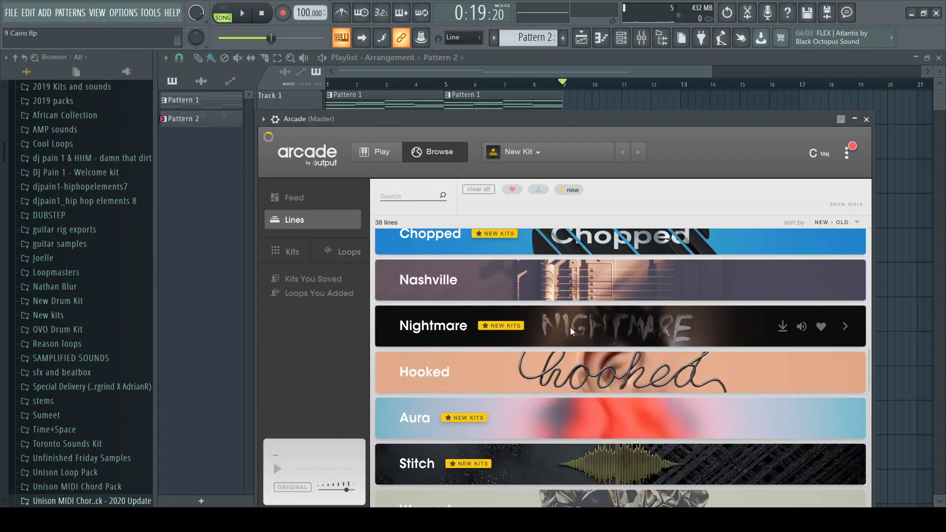
{"action": "left_click", "coordinate": [577, 365]}
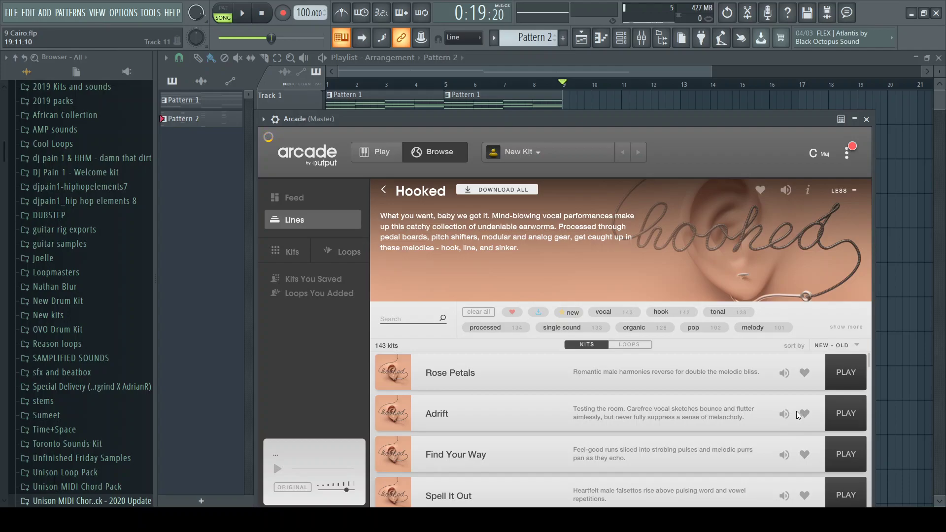
Step: Load Hooked's Adrift kit, advance to the Find Your Way kit, and close the Arcade window
{"action": "left_click", "coordinate": [848, 423]}
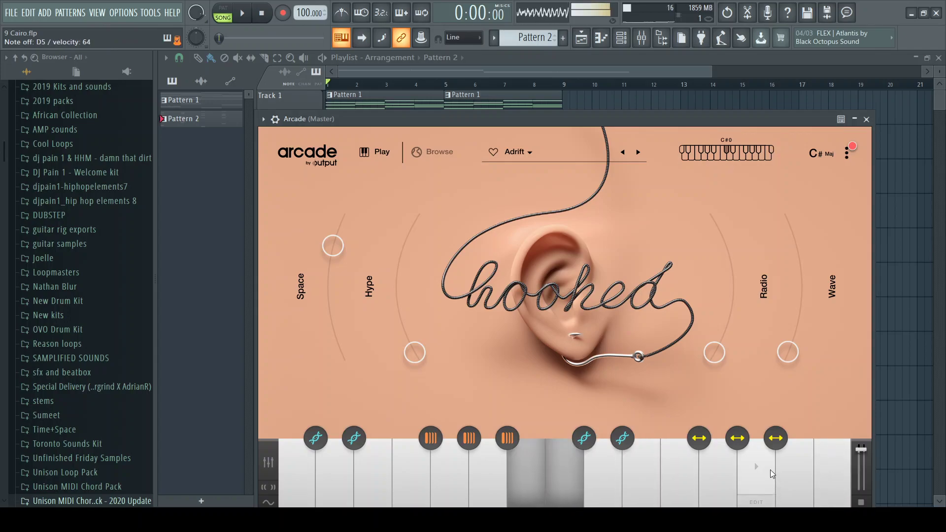
{"action": "left_click", "coordinate": [639, 152]}
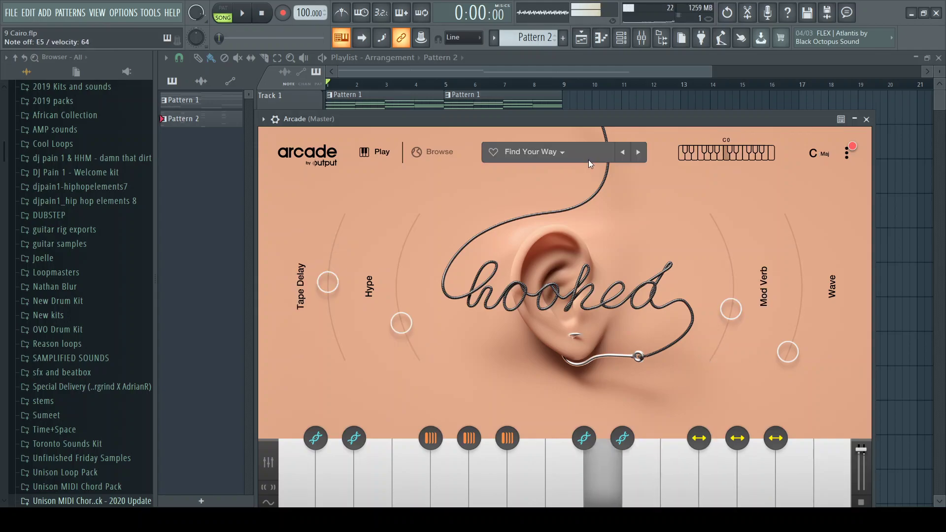
{"action": "right_click", "coordinate": [901, 195]}
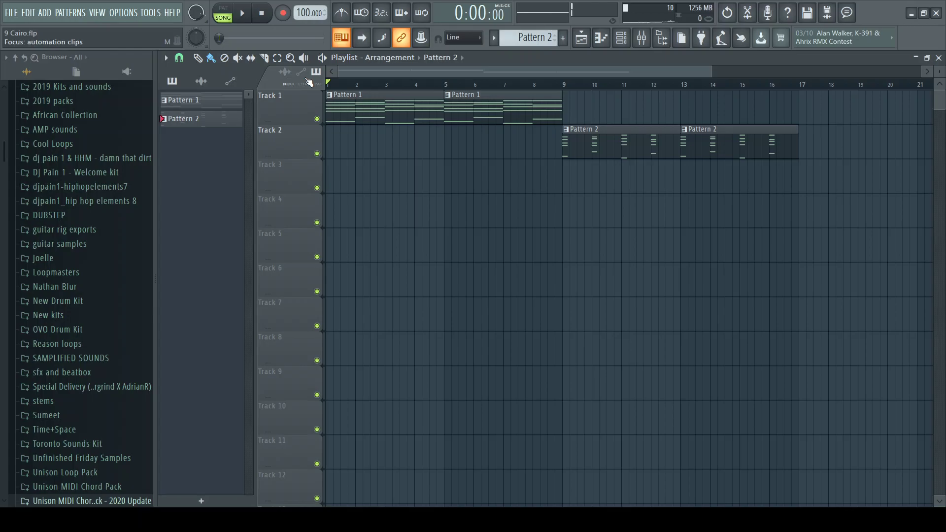
Step: Audition the loaded vocal kit over the chords, and reopen Arcade in a smaller, repositioned window
{"action": "key", "text": "space"}
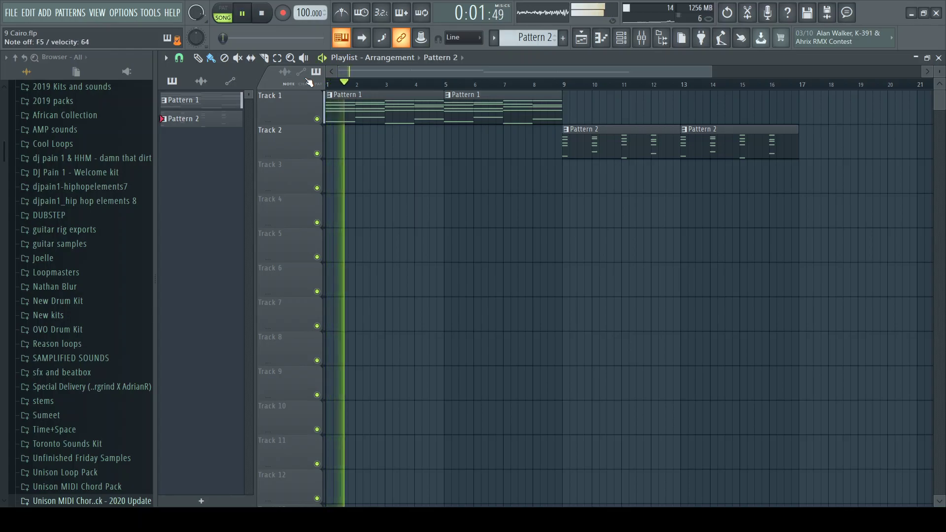
{"action": "key", "text": "F6"}
{"action": "key", "text": "space"}
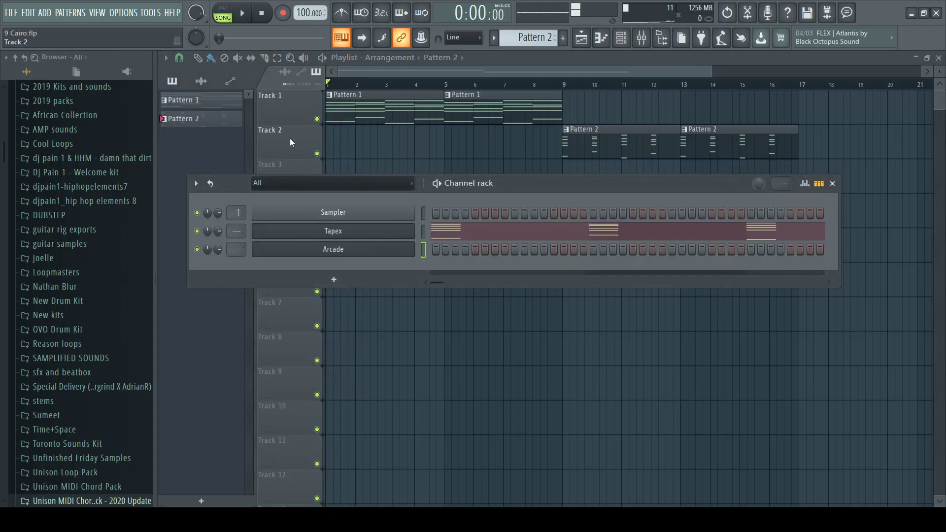
{"action": "left_click", "coordinate": [390, 256]}
{"action": "left_click_drag", "start_coordinate": [254, 107], "coordinate": [631, 301]}
{"action": "left_click_drag", "start_coordinate": [786, 308], "coordinate": [367, 71]}
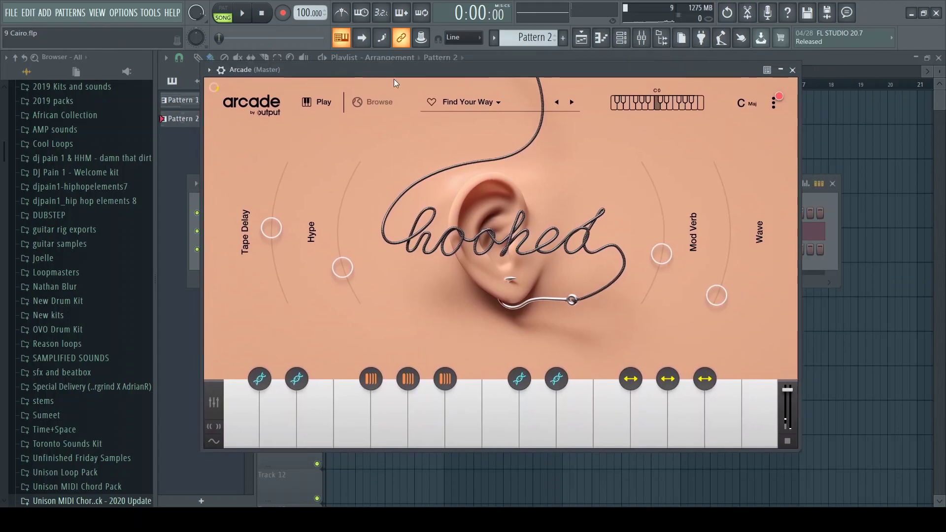
Step: Try Arcade's session keys C#, D and E♭ Maj against the playing chords, settling on E Maj
{"action": "left_click", "coordinate": [759, 105]}
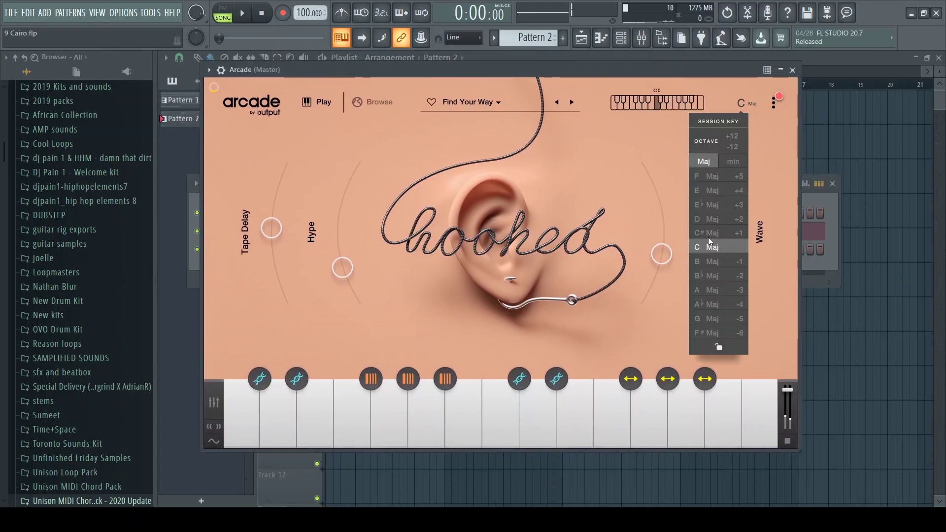
{"action": "left_click", "coordinate": [249, 14]}
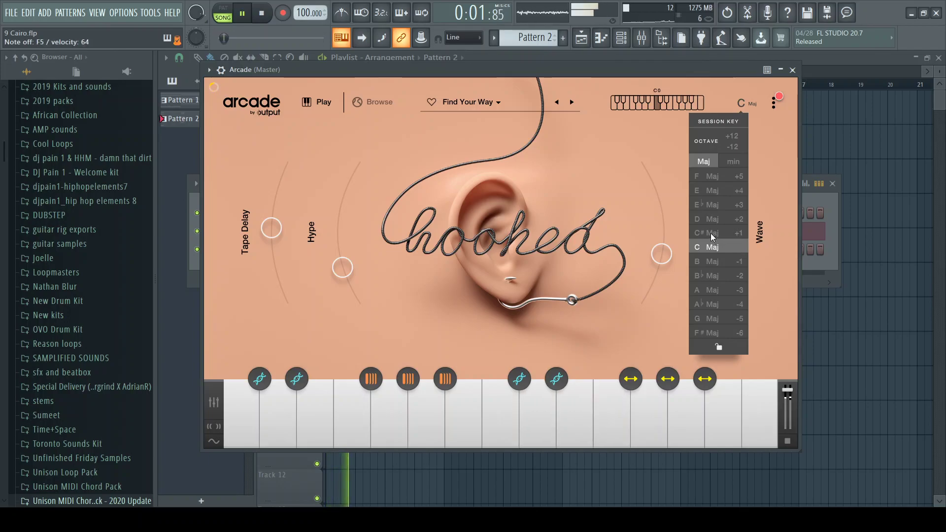
{"action": "left_click", "coordinate": [711, 233]}
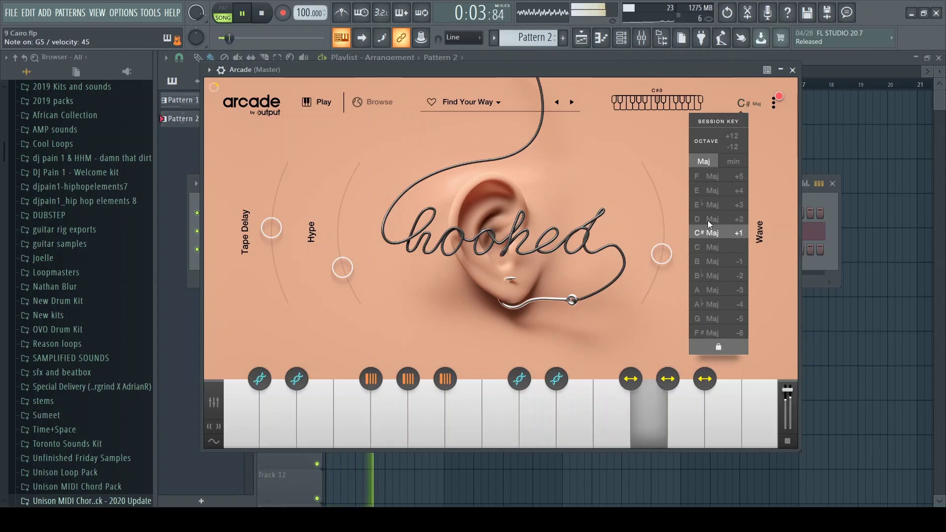
{"action": "left_click", "coordinate": [708, 220]}
{"action": "left_click", "coordinate": [707, 204]}
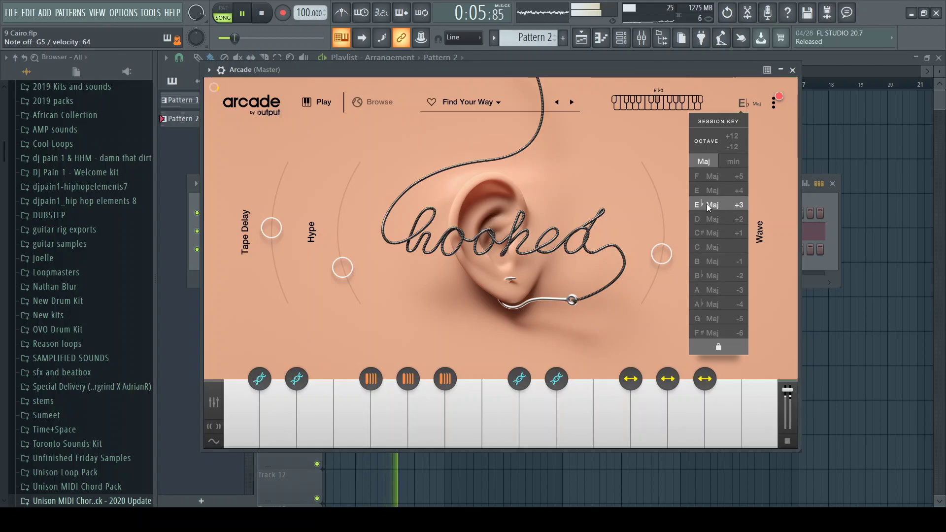
{"action": "left_click", "coordinate": [707, 191]}
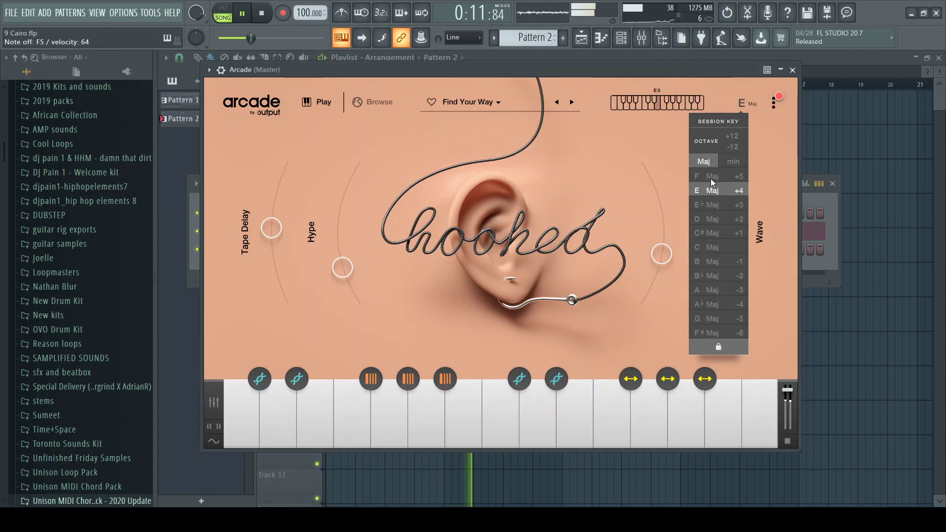
{"action": "key", "text": "space"}
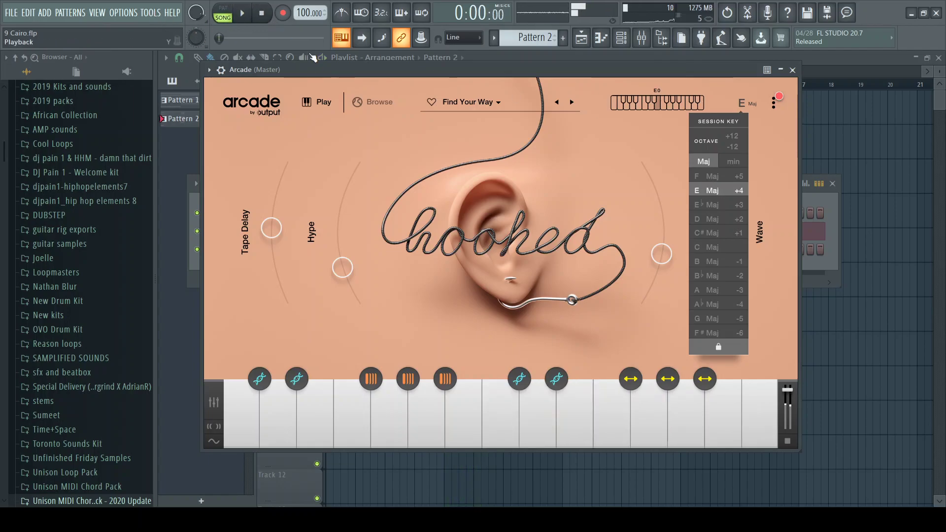
{"action": "left_click", "coordinate": [848, 314]}
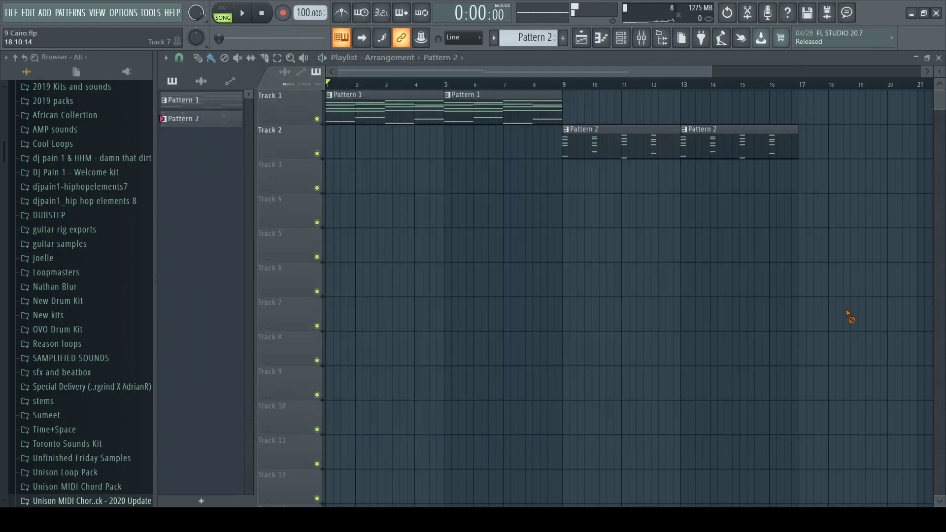
Step: Reopen Arcade from the channel rack and reposition its window over the playlist
{"action": "left_click", "coordinate": [568, 179]}
{"action": "right_click", "coordinate": [580, 177]}
{"action": "key", "text": "F6"}
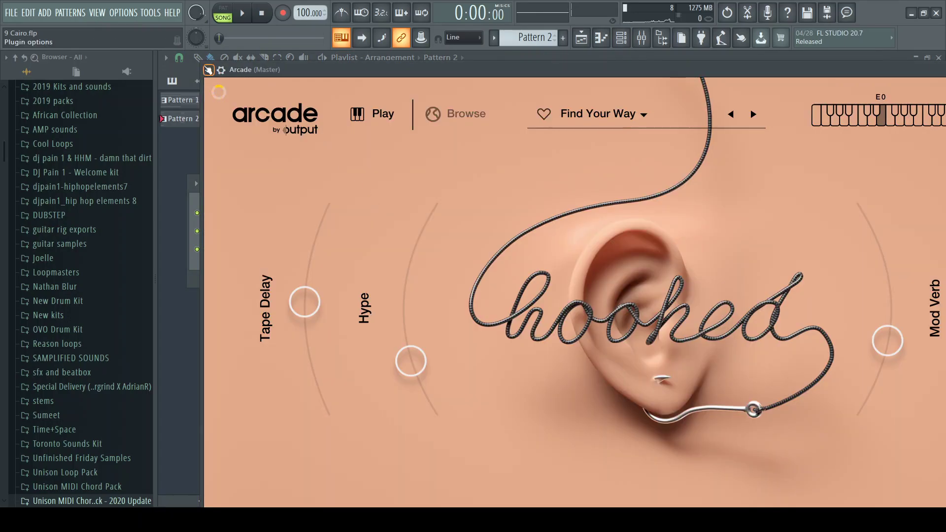
{"action": "left_click_drag", "start_coordinate": [288, 72], "coordinate": [279, 108]}
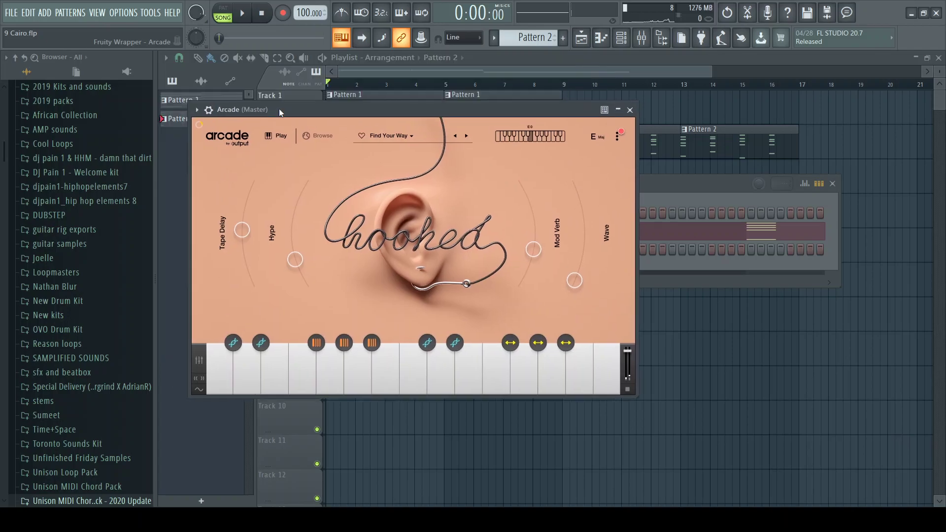
{"action": "left_click", "coordinate": [599, 137]}
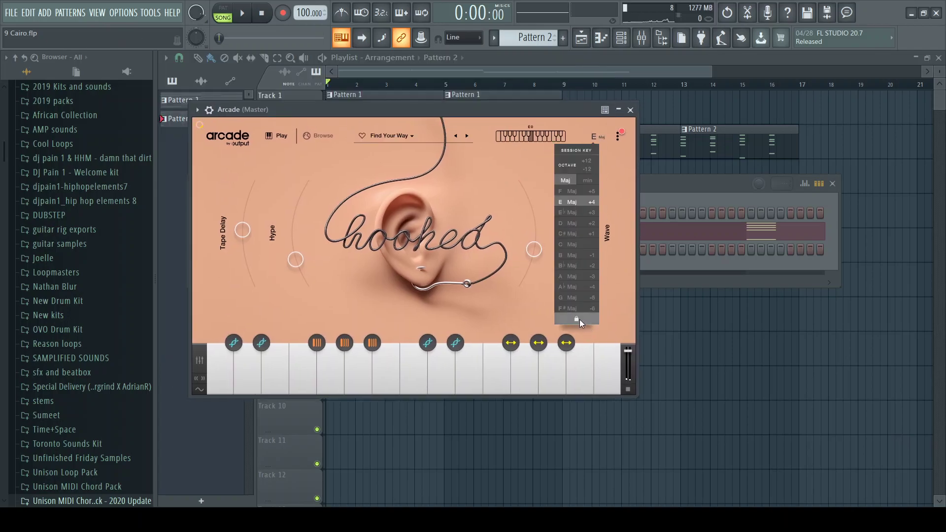
{"action": "left_click", "coordinate": [413, 137]}
{"action": "left_click", "coordinate": [412, 140]}
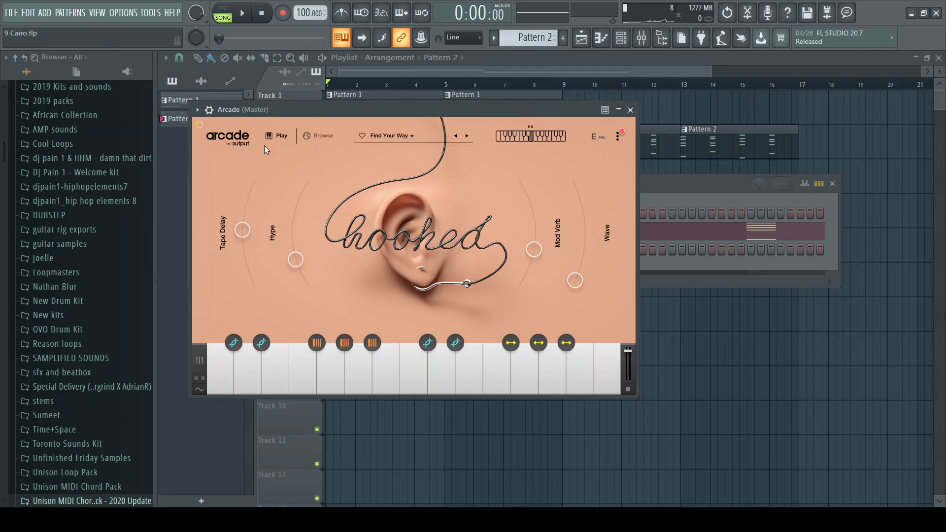
Step: Browse the Hooked line's kits and load the Rose Petals kit
{"action": "left_click", "coordinate": [318, 136]}
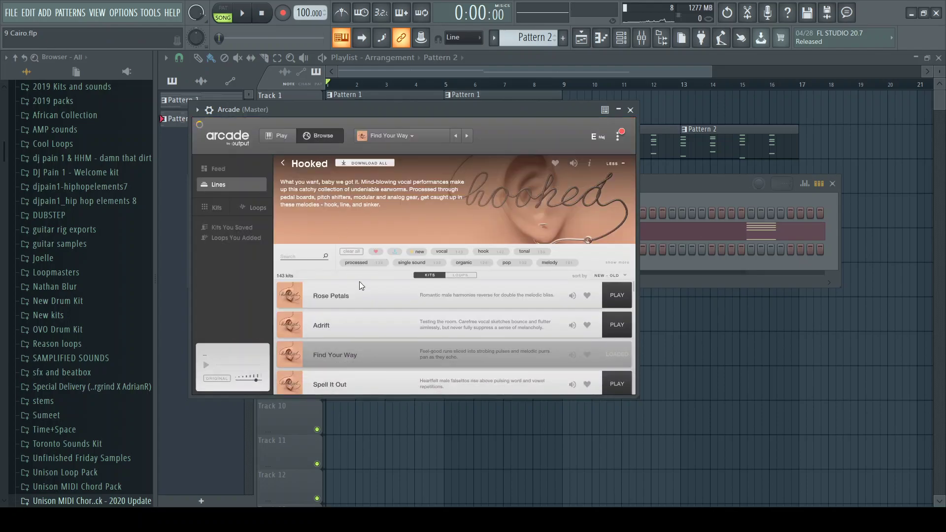
{"action": "scroll", "coordinate": [534, 326], "scroll_direction": "down", "scroll_amount": 5}
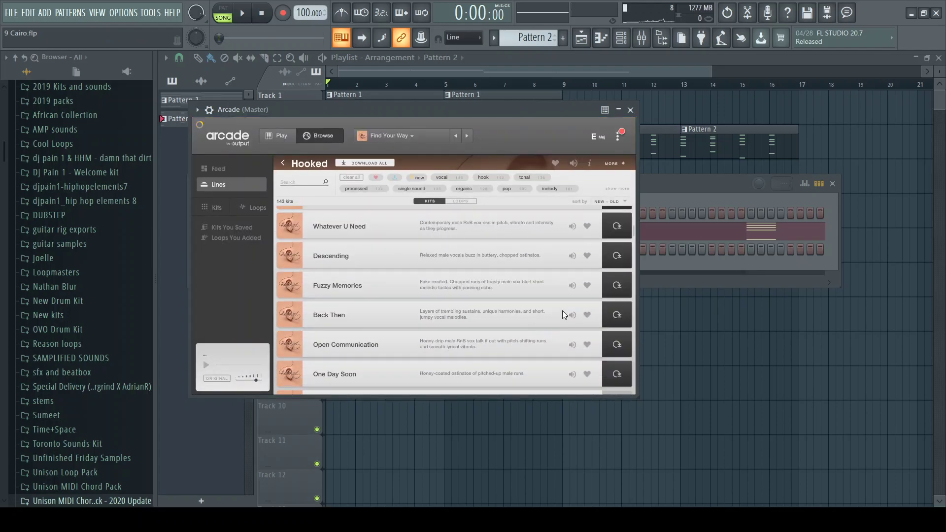
{"action": "scroll", "coordinate": [556, 294], "scroll_direction": "up", "scroll_amount": 5}
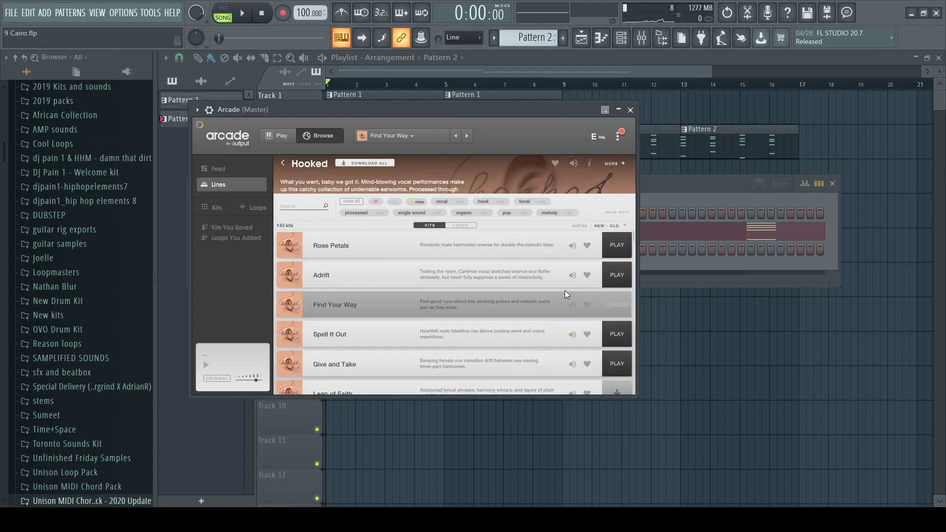
{"action": "left_click", "coordinate": [616, 245]}
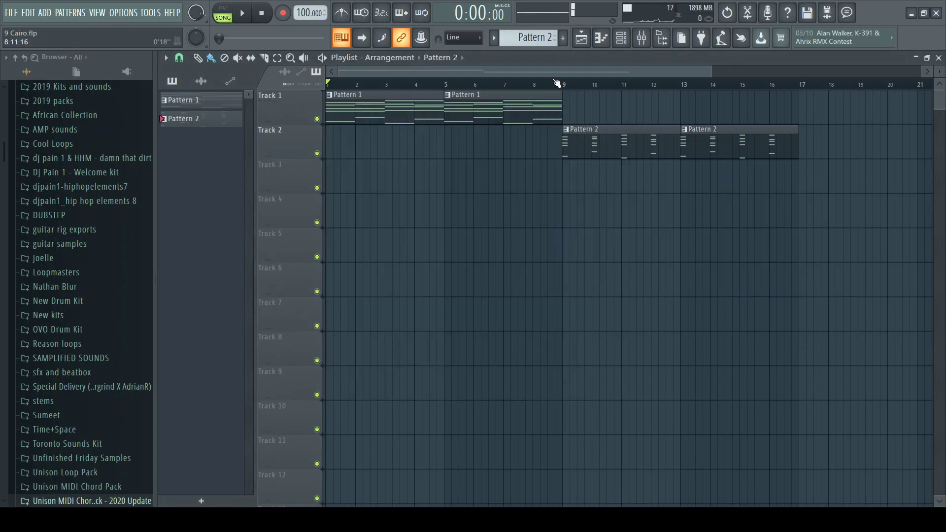
Step: Set the playback position to bar 9, create Pattern 3, and place its clip on Track 3 from bar 9 to bar 17
{"action": "left_click", "coordinate": [562, 83]}
{"action": "key", "text": "F4"}
{"action": "left_click", "coordinate": [571, 178]}
{"action": "left_click_drag", "start_coordinate": [592, 175], "coordinate": [771, 200]}
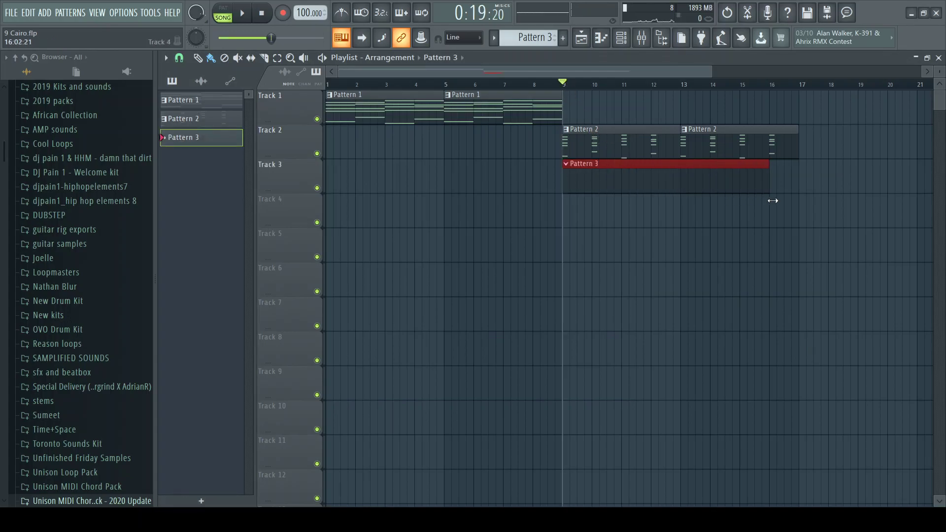
Step: Audition Arcade vocal notes over the chords in Pattern 3's piano roll and draw a G5 note from mid-bar 2 to 3:05
{"action": "key", "text": "F6"}
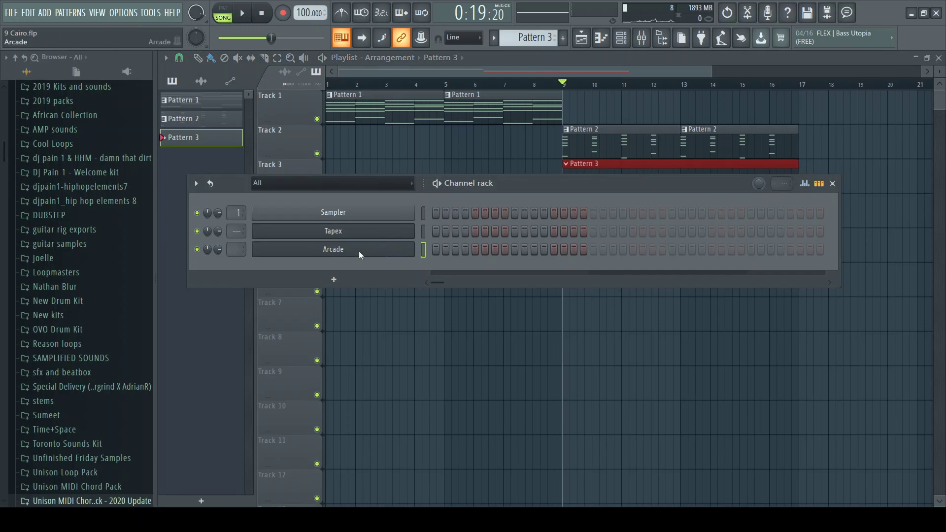
{"action": "key", "text": "F7"}
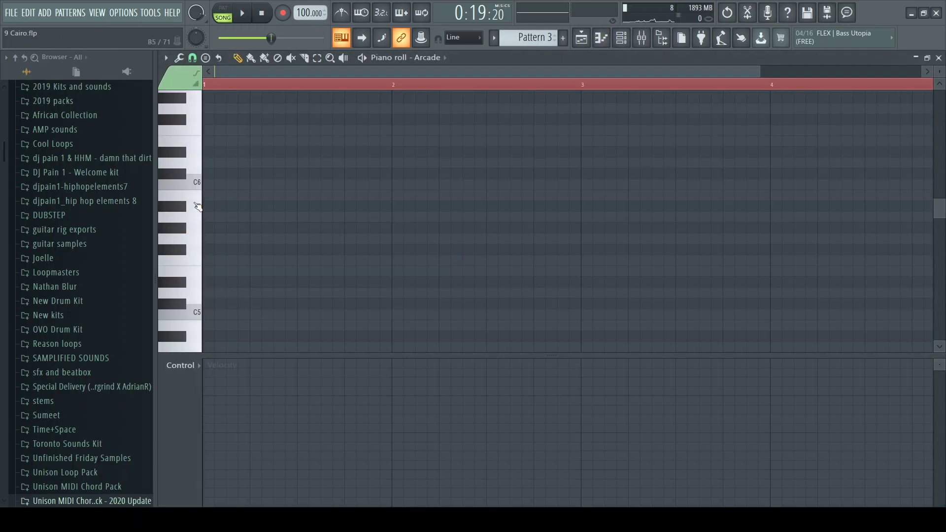
{"action": "key", "text": "b"}
{"action": "key", "text": "space"}
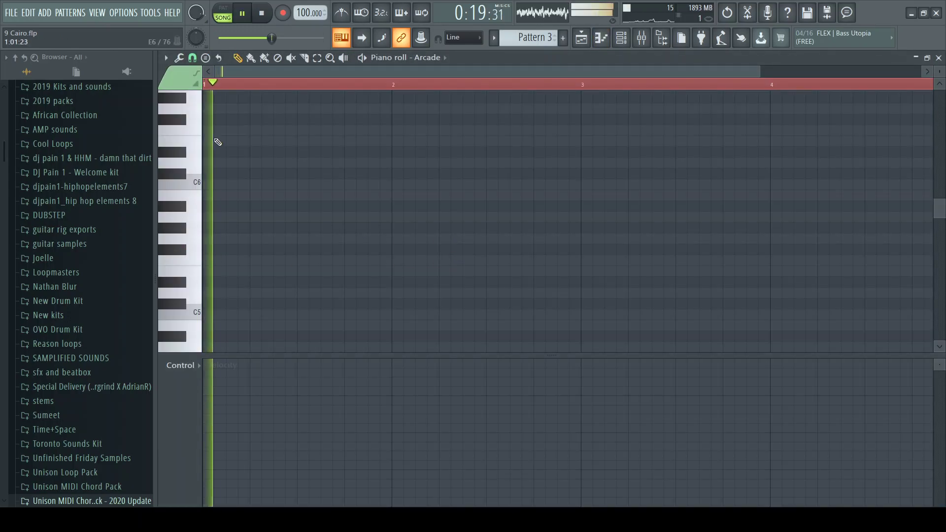
{"action": "key", "text": "n"}
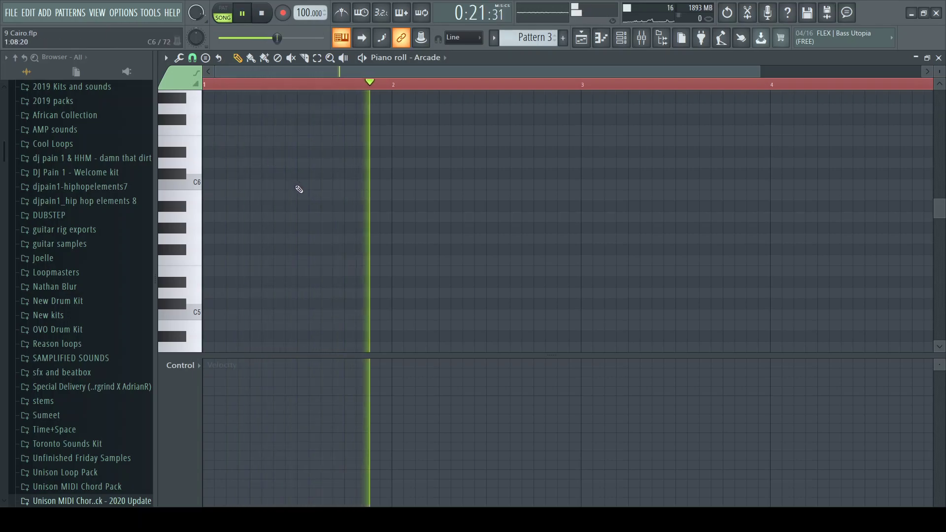
{"action": "key", "text": "b"}
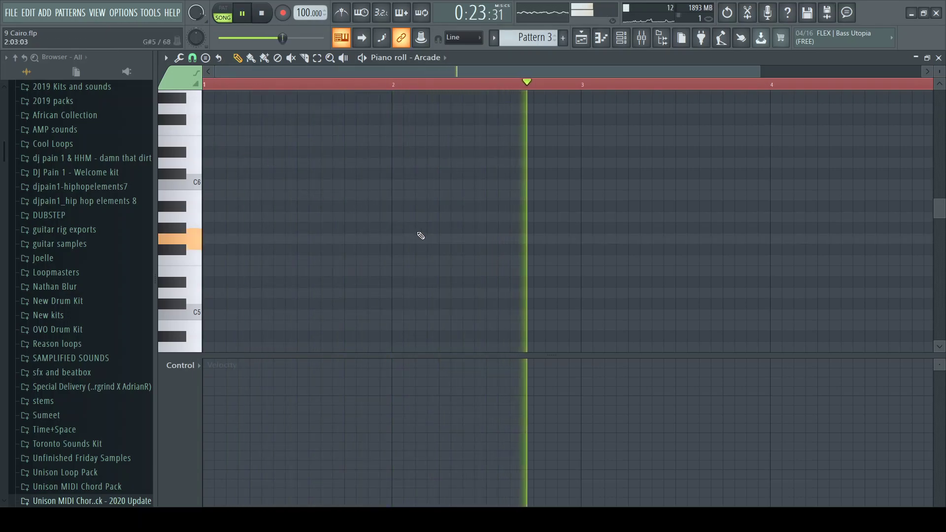
{"action": "left_click_drag", "start_coordinate": [497, 245], "coordinate": [627, 250]}
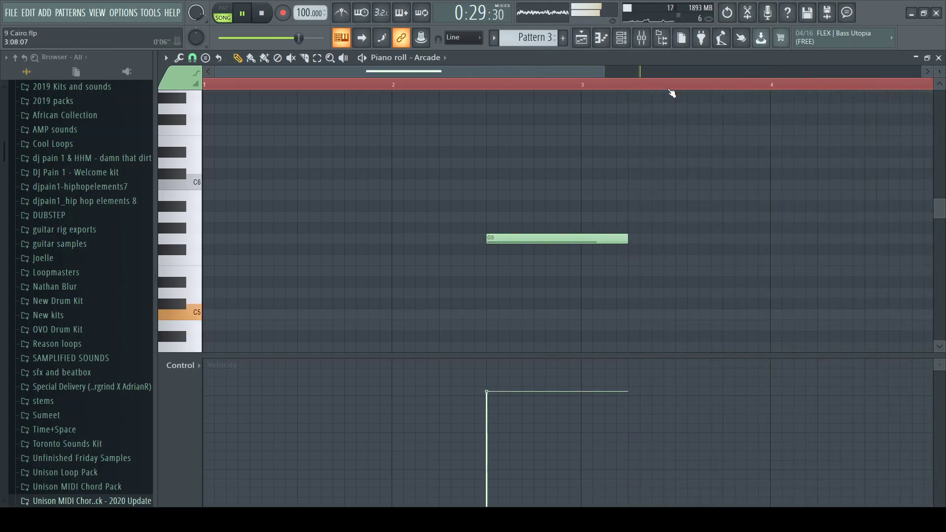
Step: Try G5 and F#5 notes around bar 5, replace them with a C5 note at 4:13, and shorten it to end at bar 5
{"action": "scroll", "coordinate": [648, 72], "scroll_direction": "down", "scroll_amount": 3}
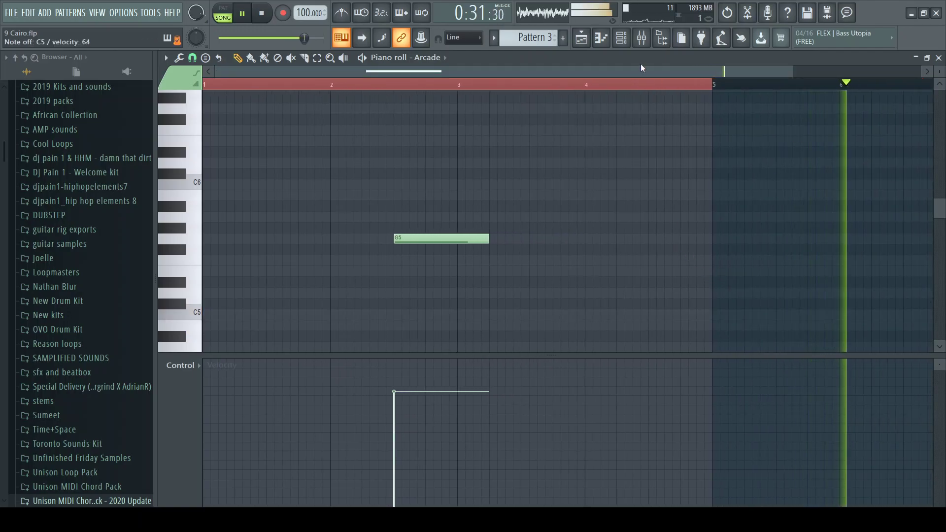
{"action": "left_click", "coordinate": [684, 239]}
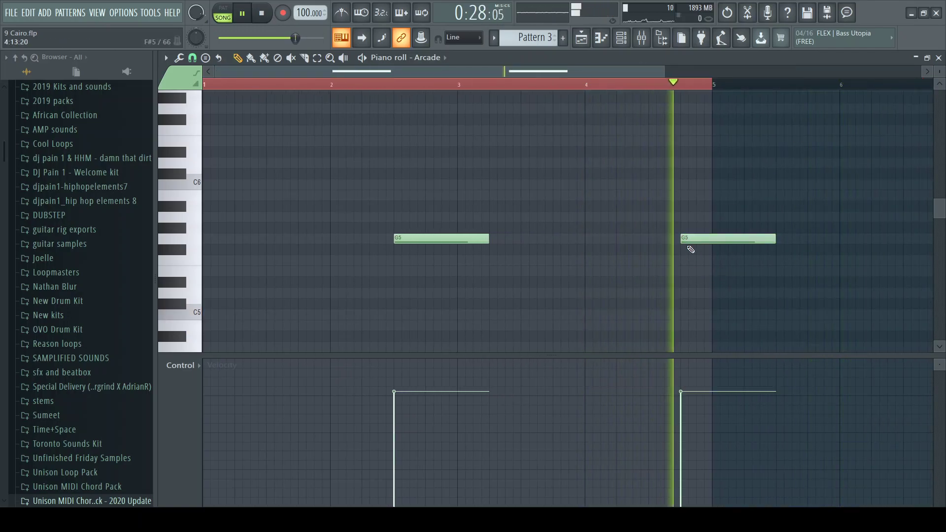
{"action": "left_click", "coordinate": [752, 248]}
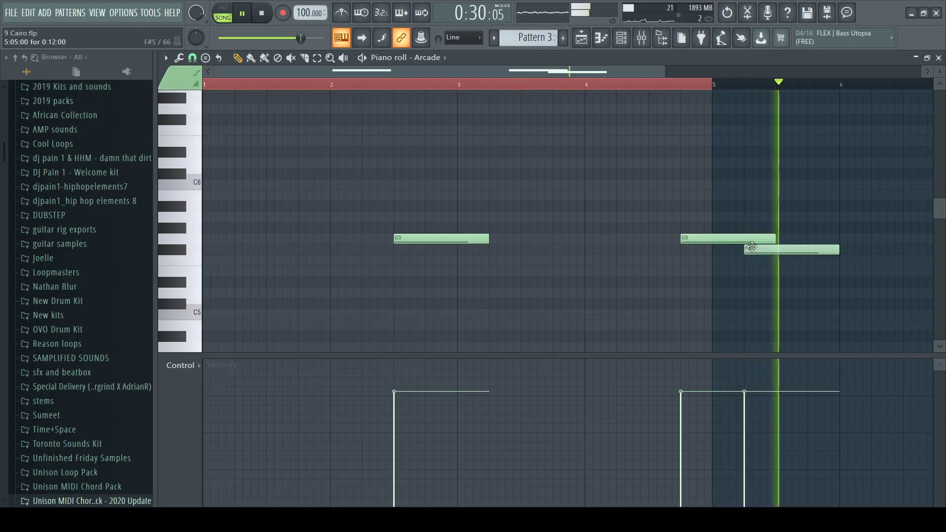
{"action": "left_click", "coordinate": [685, 315]}
{"action": "right_click", "coordinate": [751, 249]}
{"action": "right_click", "coordinate": [732, 238]}
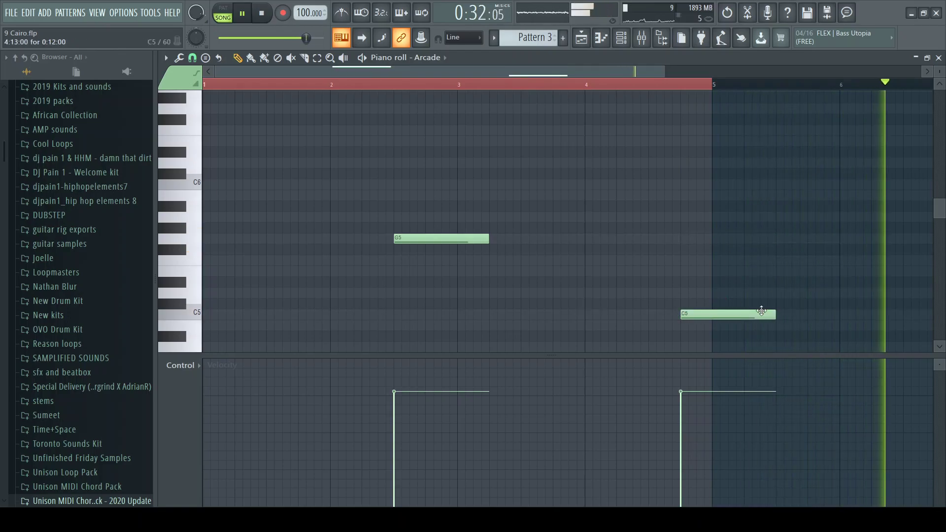
{"action": "left_click_drag", "start_coordinate": [761, 312], "coordinate": [697, 314]}
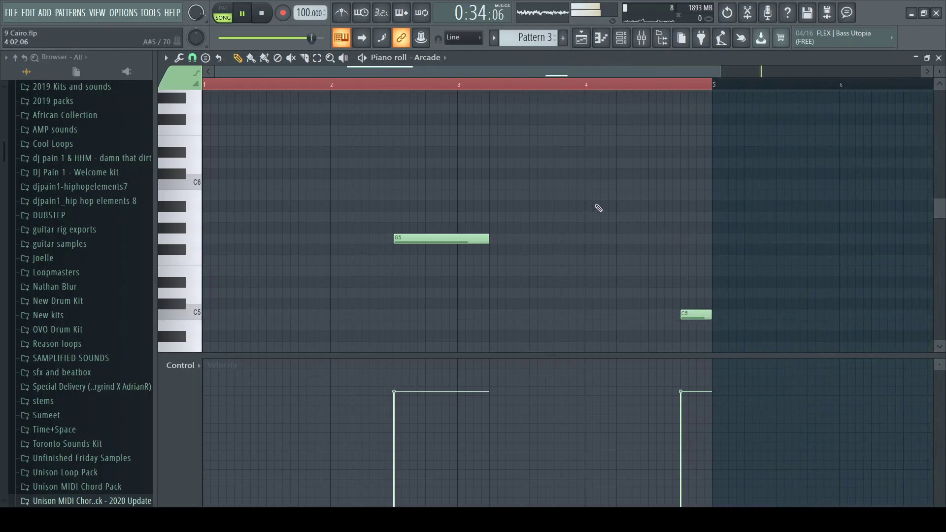
Step: Audition the next vocal phrase during playback, add an A4 note at 6:09, and extend it to bar 7
{"action": "key", "text": "space"}
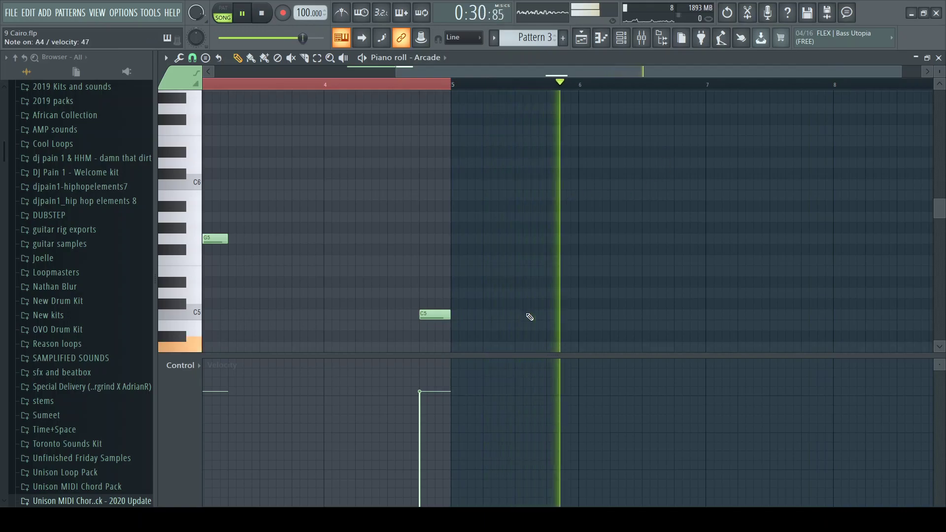
{"action": "left_click", "coordinate": [646, 346]}
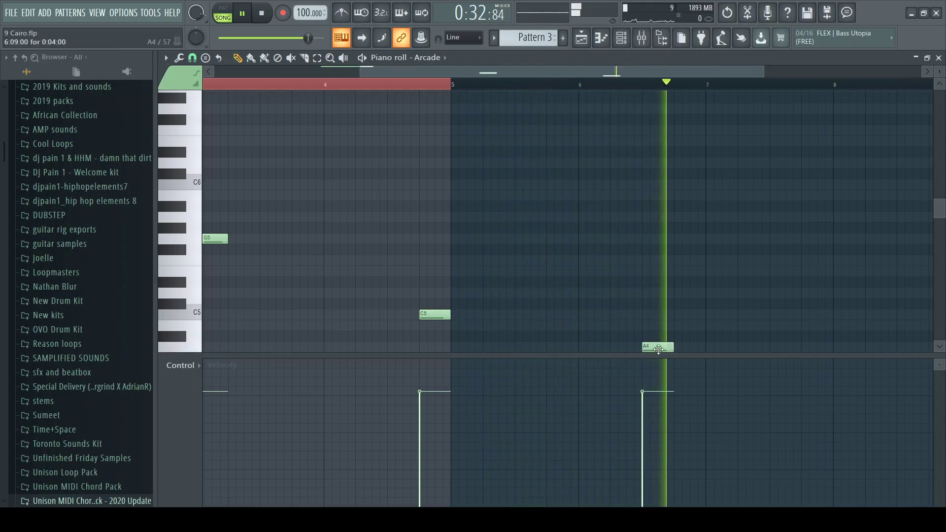
{"action": "left_click_drag", "start_coordinate": [674, 350], "coordinate": [706, 347]}
{"action": "scroll", "coordinate": [720, 252], "scroll_direction": "down", "scroll_amount": 1}
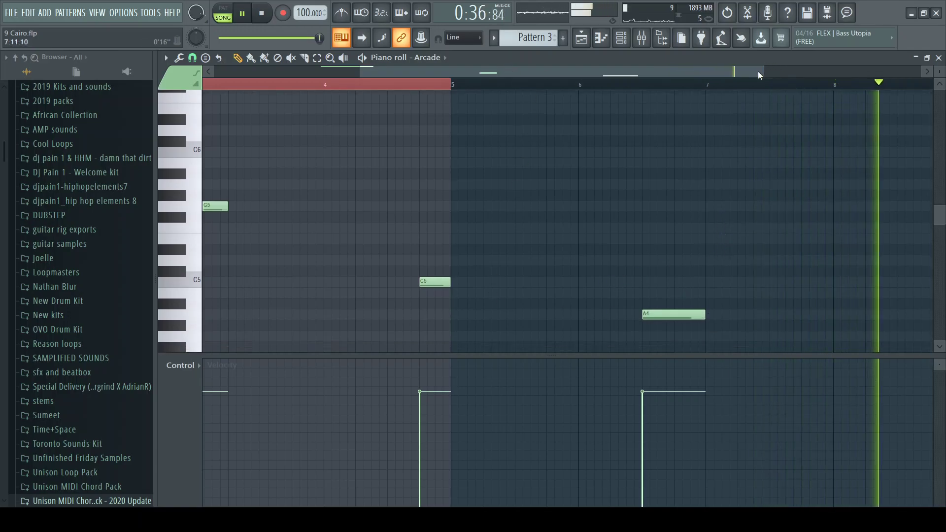
Step: Add another short C5 note ending at bar 9 and play back the vocal sequence
{"action": "left_click_drag", "start_coordinate": [762, 71], "coordinate": [942, 92]}
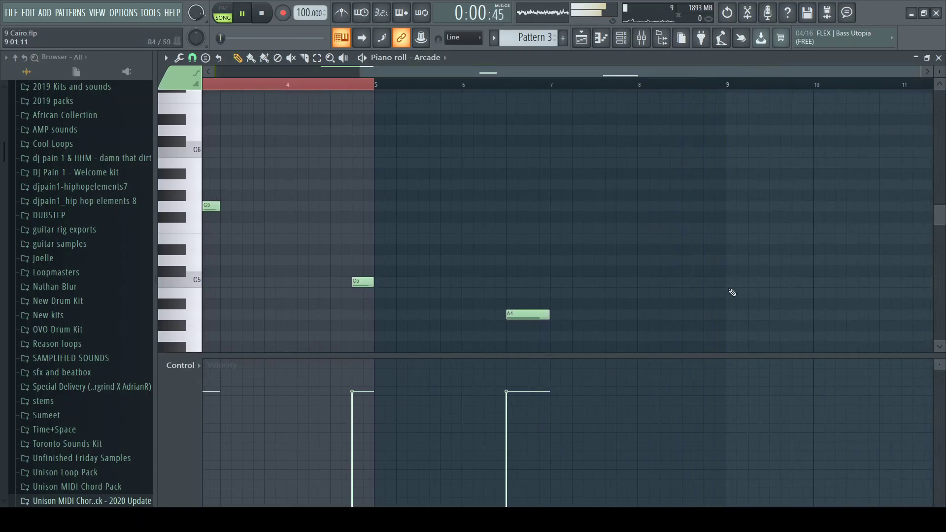
{"action": "left_click", "coordinate": [711, 284]}
{"action": "left_click_drag", "start_coordinate": [583, 75], "coordinate": [477, 82]}
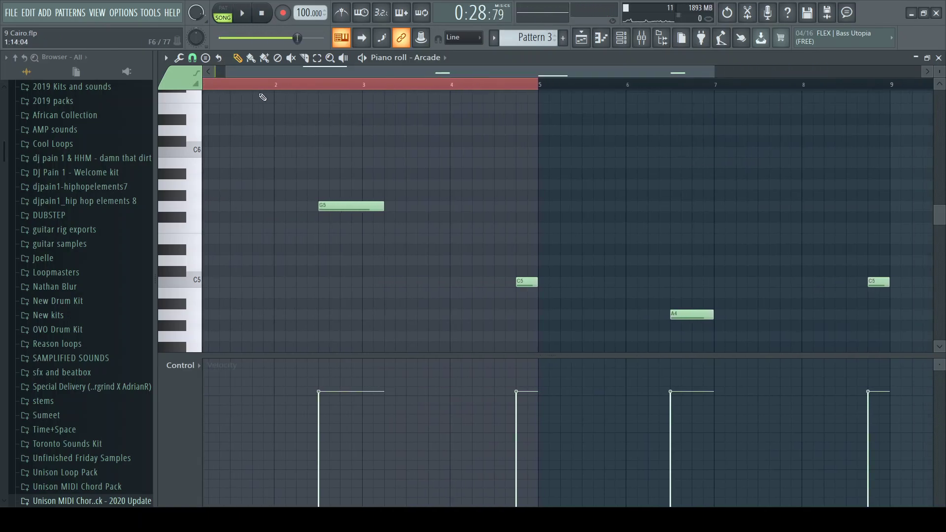
{"action": "key", "text": "space"}
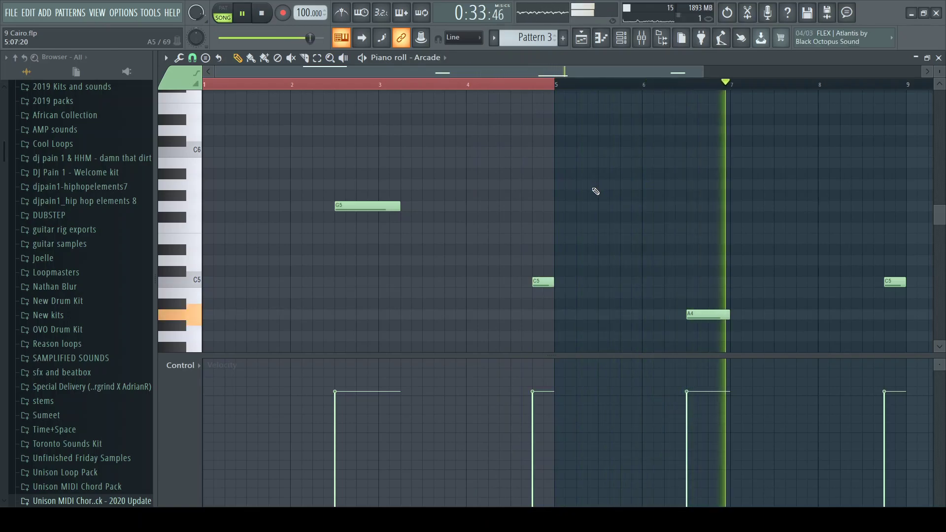
Step: Reopen Arcade from the channel rack, fit its window on screen, and raise the Mod Verb amount
{"action": "key", "text": "F6"}
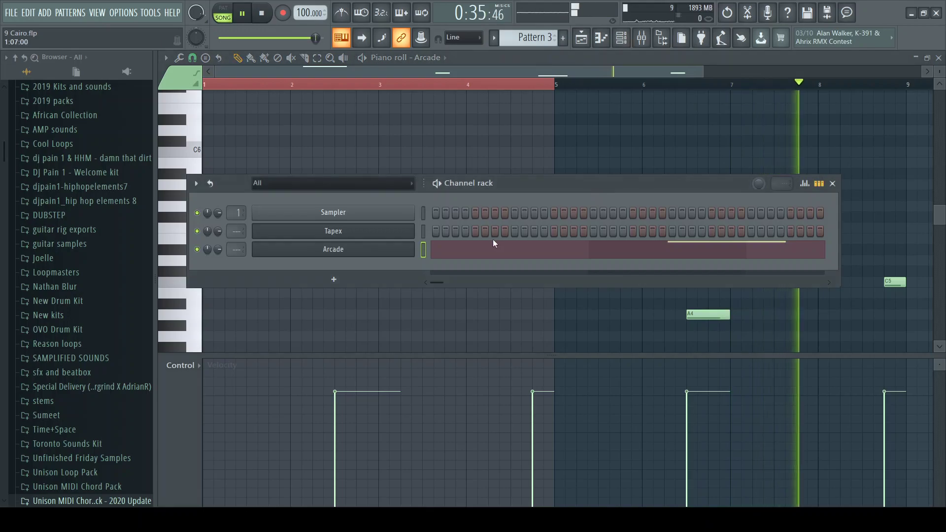
{"action": "left_click", "coordinate": [403, 256]}
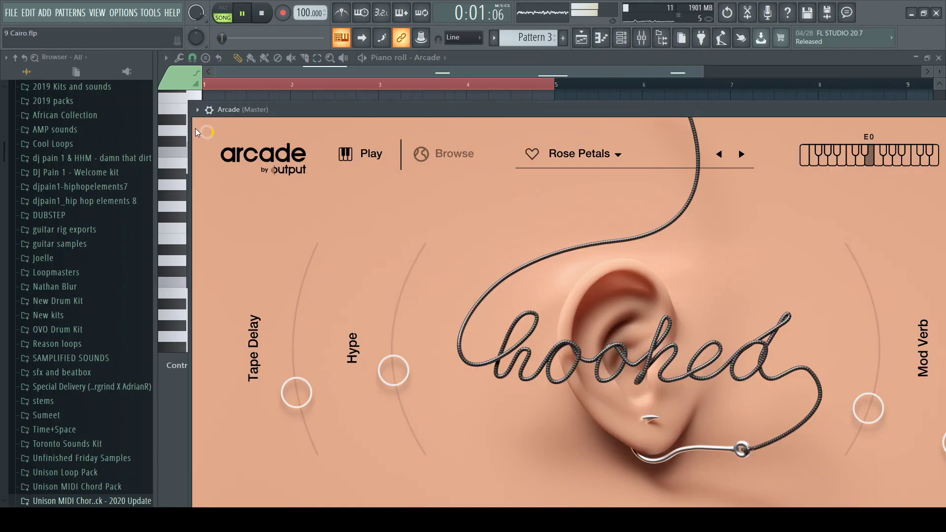
{"action": "left_click_drag", "start_coordinate": [192, 102], "coordinate": [325, 105]}
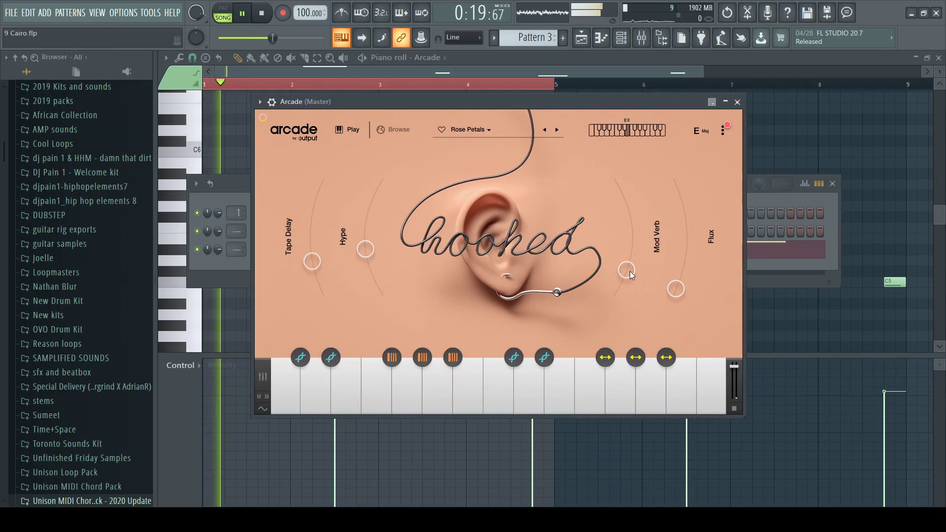
{"action": "left_click_drag", "start_coordinate": [629, 271], "coordinate": [633, 246]}
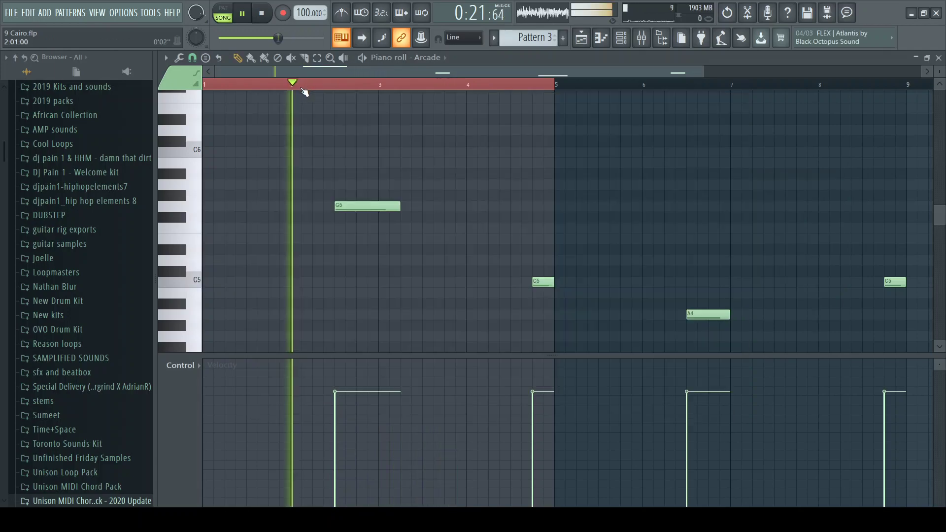
Step: Reopen Arcade, audition the vocal with Flux raised high, and lower Flux to 0.136
{"action": "key", "text": "F6"}
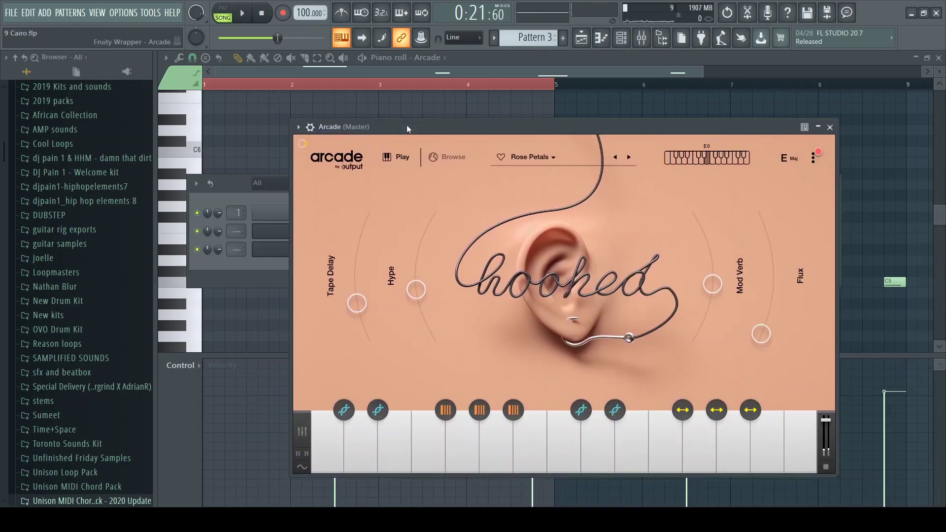
{"action": "left_click_drag", "start_coordinate": [407, 129], "coordinate": [393, 130]}
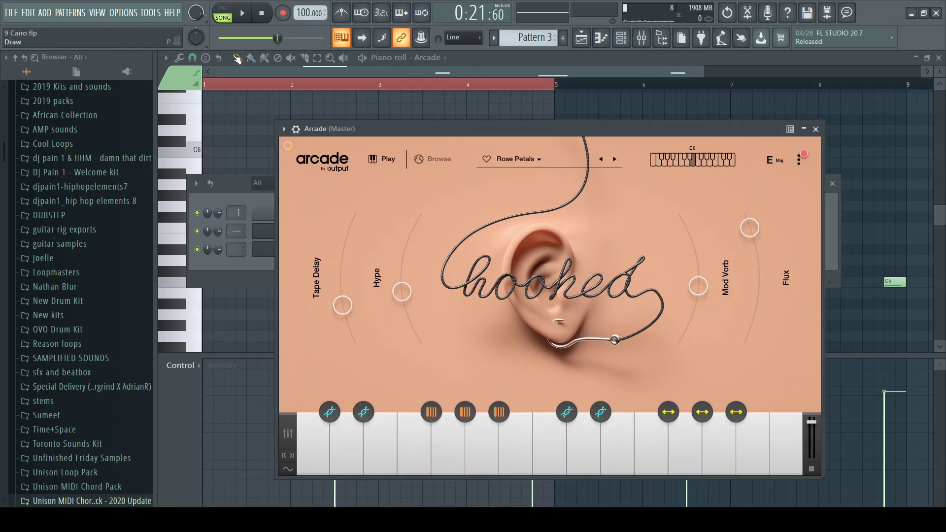
{"action": "key", "text": "space"}
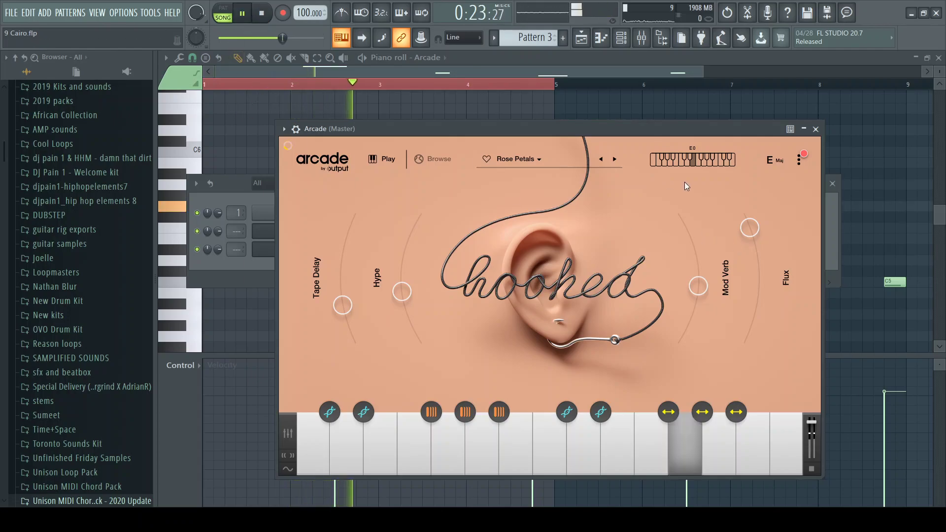
{"action": "left_click_drag", "start_coordinate": [752, 228], "coordinate": [764, 321]}
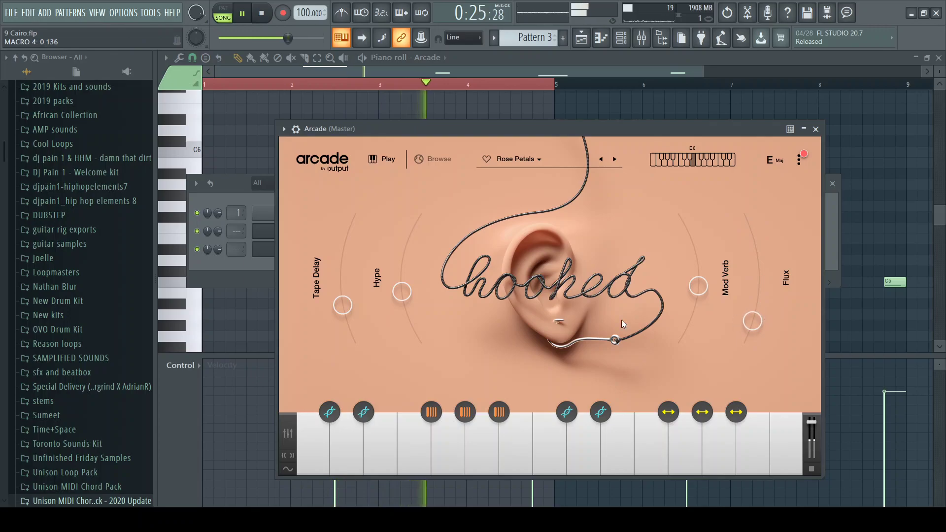
Step: Raise the Hype amount well above its midpoint while auditioning the vocal from bar 2
{"action": "key", "text": "space"}
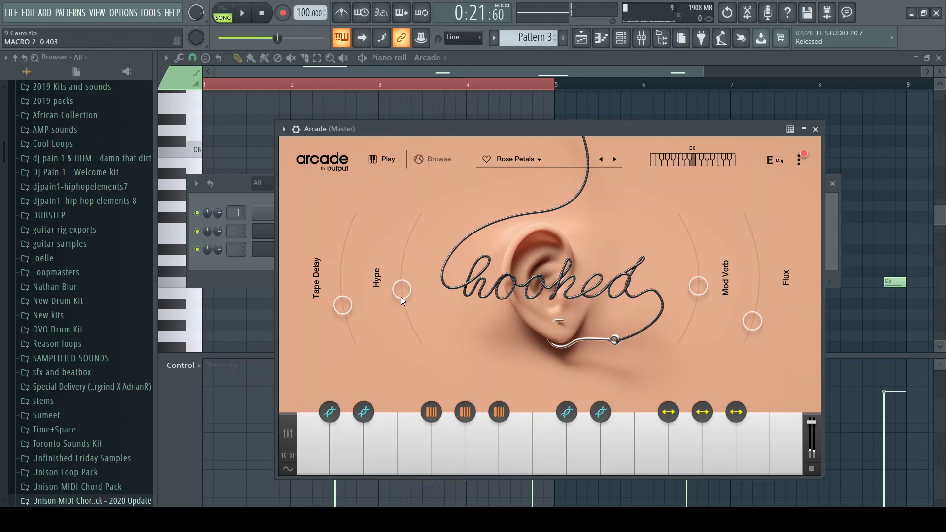
{"action": "key", "text": "space"}
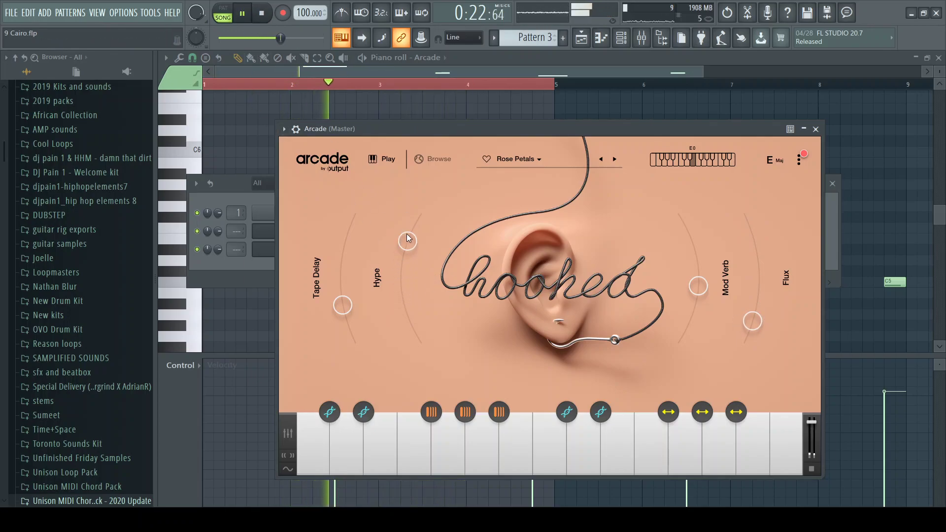
{"action": "mouse_move", "coordinate": [410, 243]}
{"action": "left_mouse_down"}
{"action": "mouse_move", "coordinate": [422, 218]}
{"action": "mouse_move", "coordinate": [432, 323]}
{"action": "mouse_move", "coordinate": [427, 240]}
{"action": "left_mouse_up"}
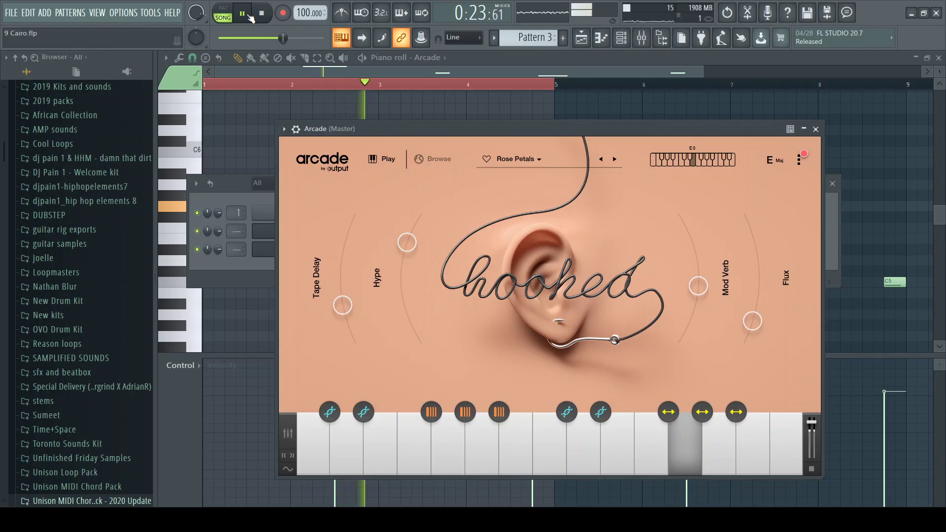
Step: Lower Arcade's Hype amount to 0.224 and set Tape Delay to 0.677 while auditioning the vocal
{"action": "left_click_drag", "start_coordinate": [412, 244], "coordinate": [416, 317]}
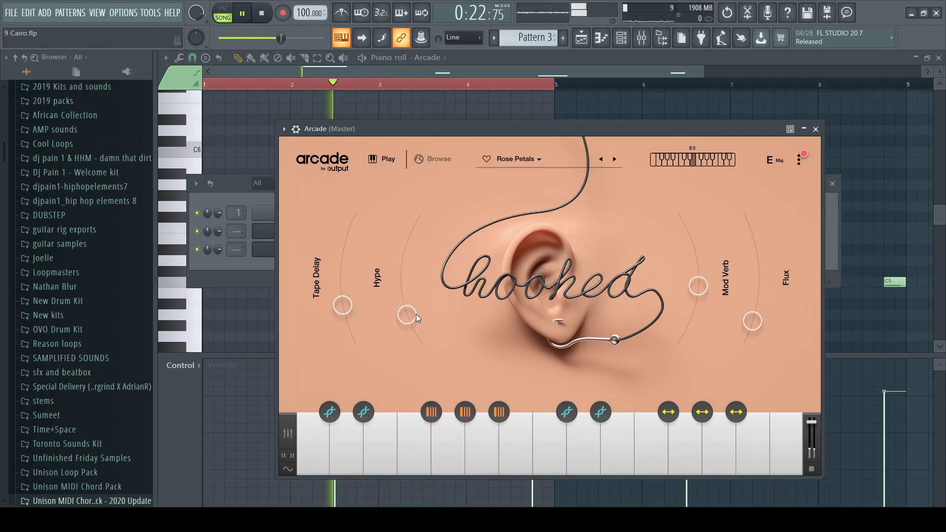
{"action": "left_click_drag", "start_coordinate": [412, 315], "coordinate": [410, 311]}
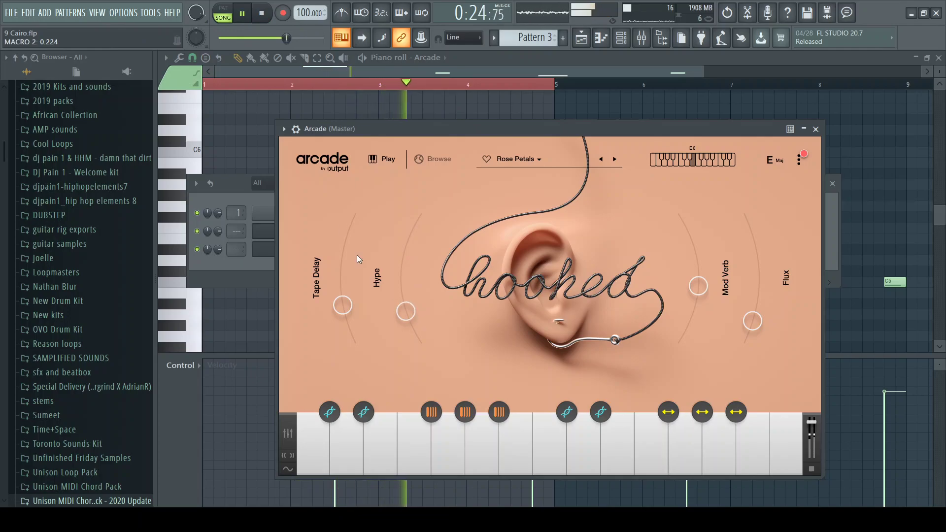
{"action": "key", "text": "space"}
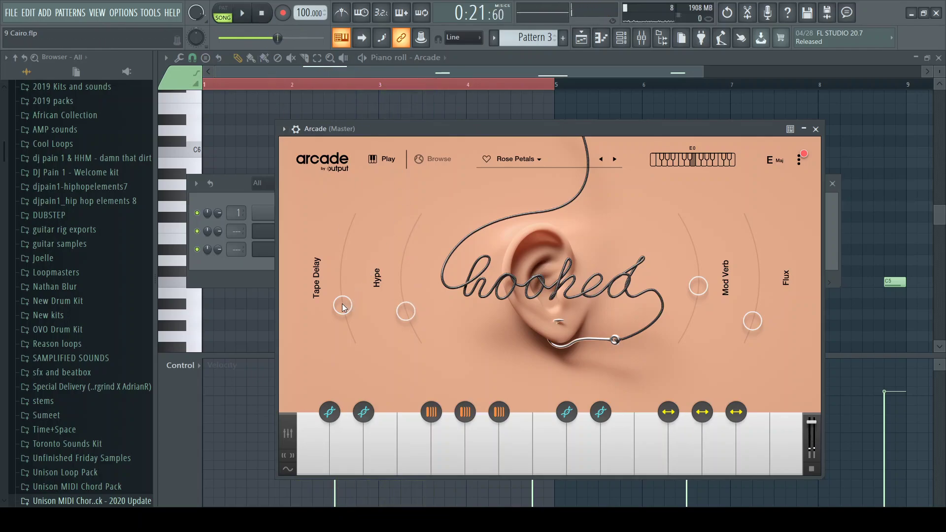
{"action": "left_click_drag", "start_coordinate": [344, 307], "coordinate": [344, 294]}
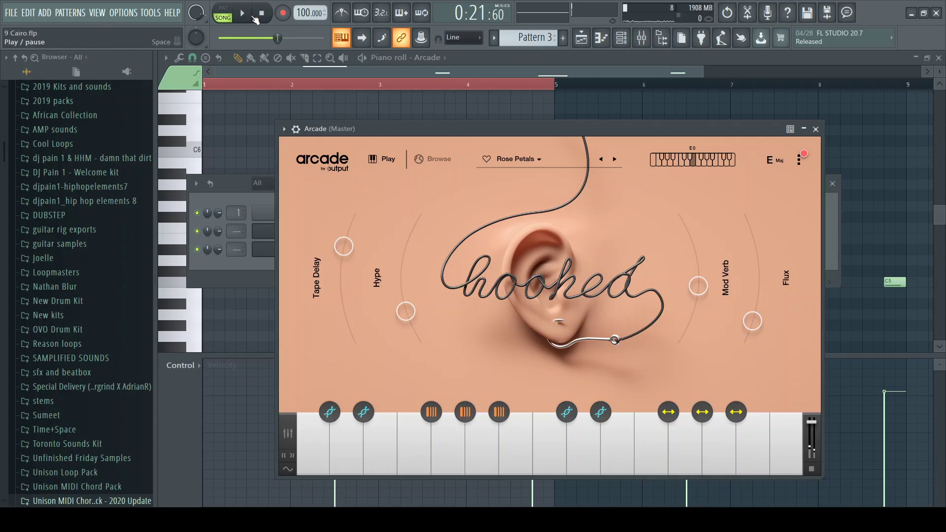
{"action": "left_click", "coordinate": [249, 16]}
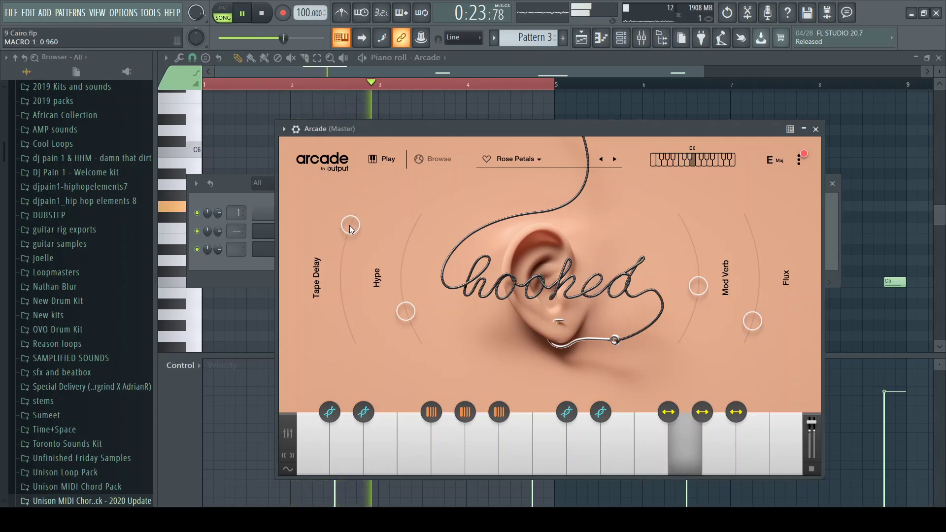
{"action": "left_click_drag", "start_coordinate": [353, 245], "coordinate": [353, 259]}
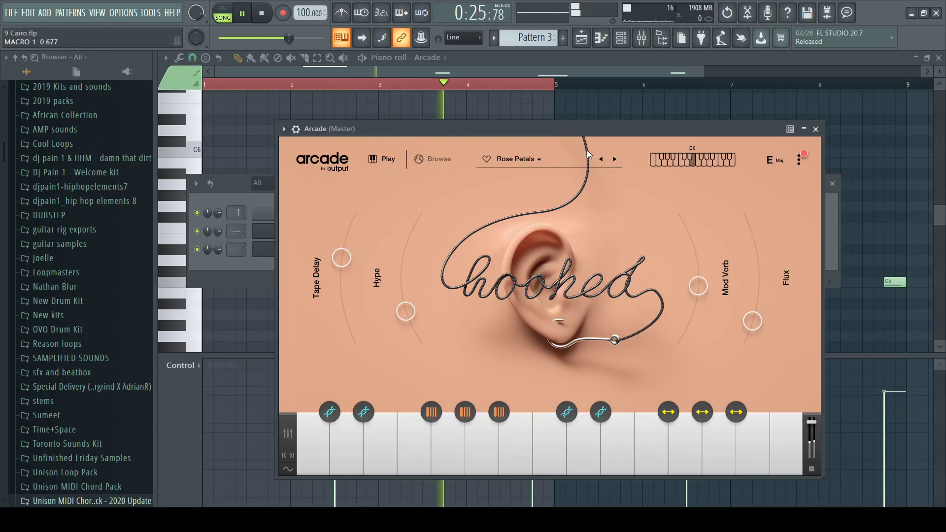
Step: Stop playback, return to the playlist and render the Pattern 3 clip on Track 3 to an audio clip
{"action": "right_click", "coordinate": [626, 113]}
{"action": "key", "text": "space"}
{"action": "key", "text": "F6"}
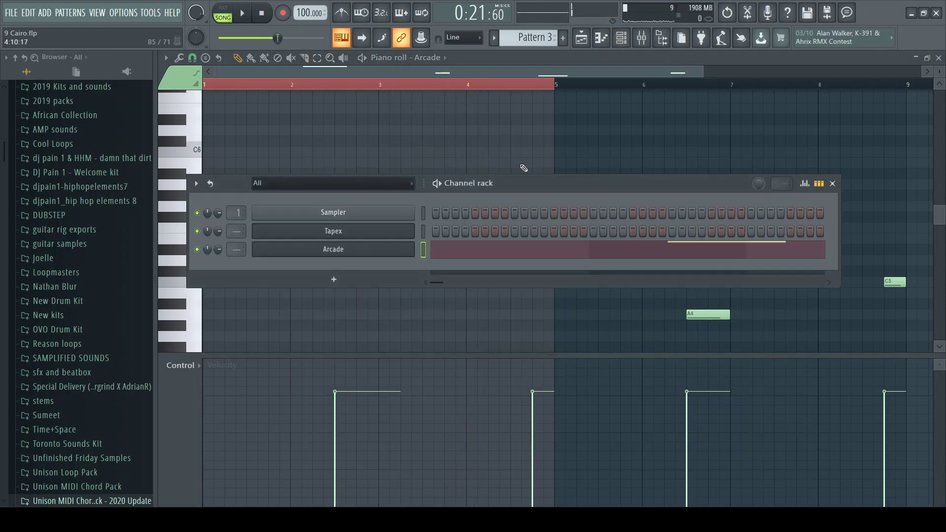
{"action": "key", "text": "F5"}
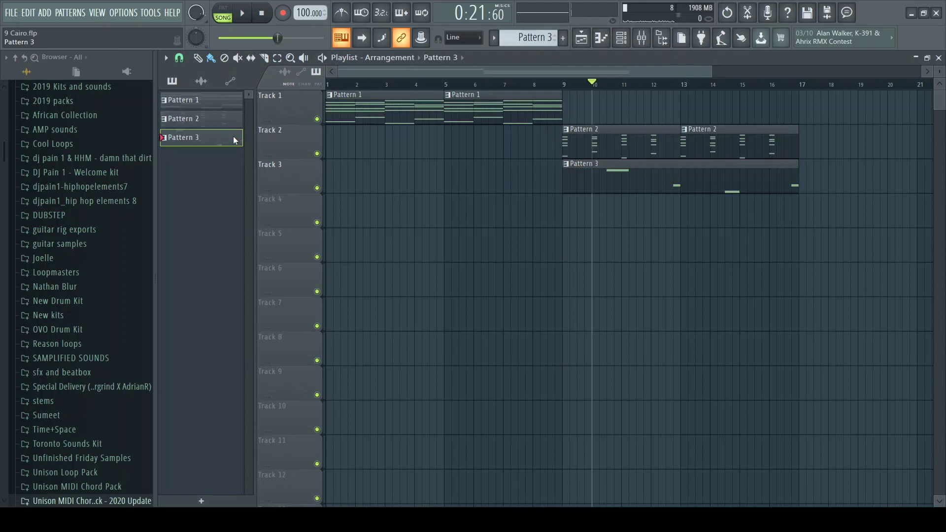
{"action": "key", "text": "l"}
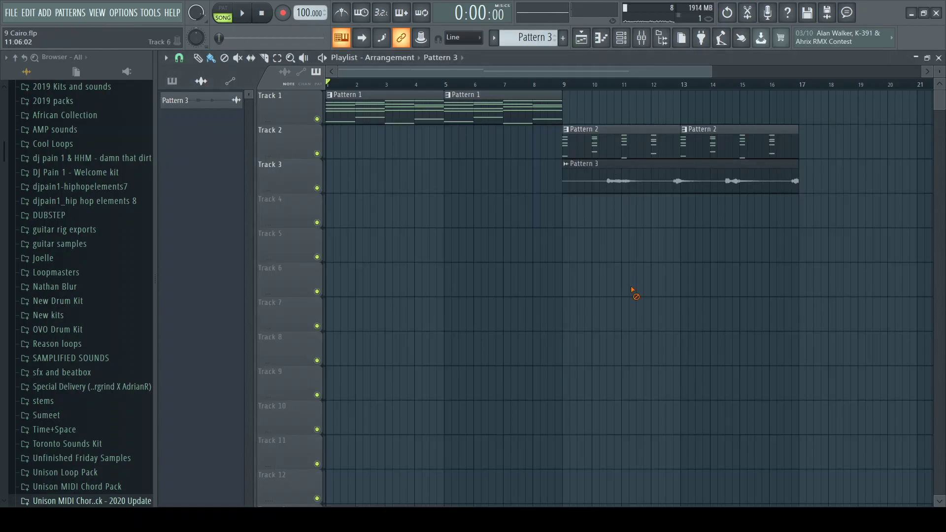
Step: Open the rendered Pattern 3 clip's channel and clone it in the channel rack
{"action": "double_click", "coordinate": [622, 182]}
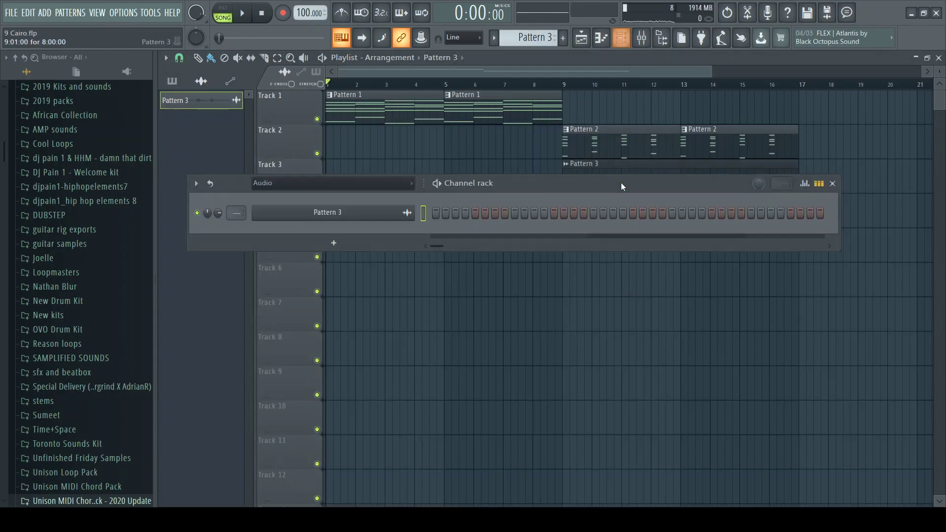
{"action": "left_click", "coordinate": [384, 215]}
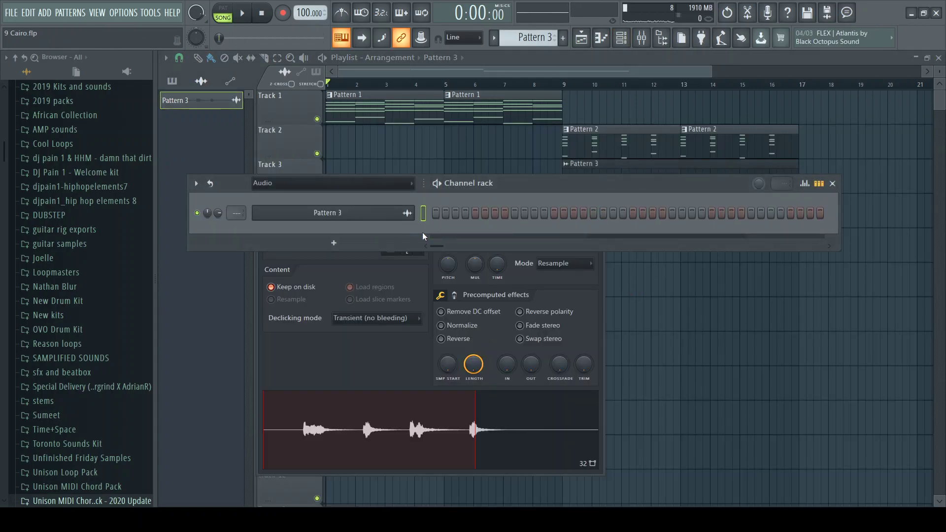
{"action": "left_click_drag", "start_coordinate": [662, 186], "coordinate": [682, 244]}
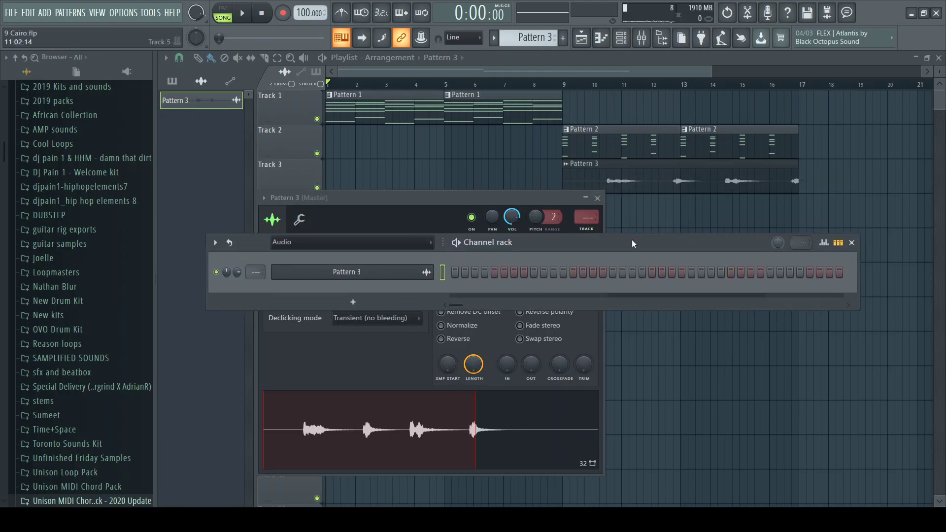
{"action": "left_click_drag", "start_coordinate": [600, 249], "coordinate": [611, 237]}
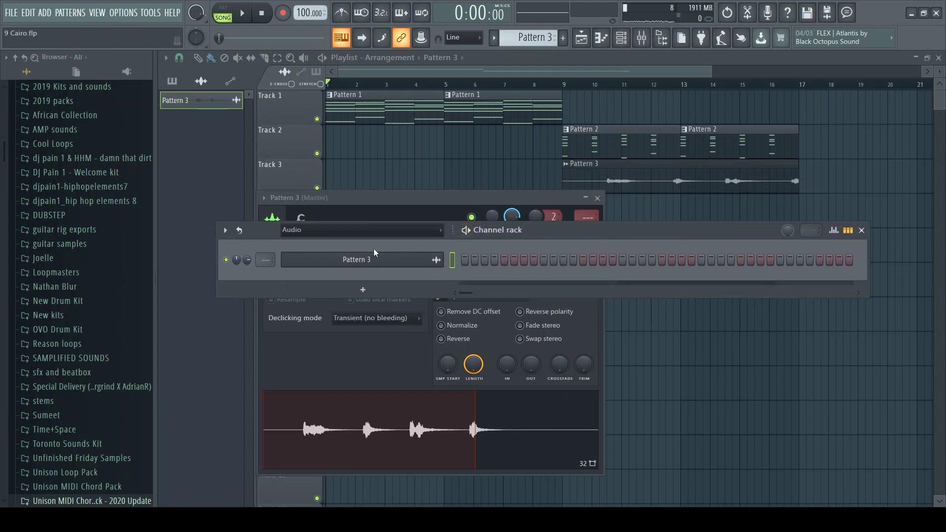
{"action": "left_click", "coordinate": [488, 371]}
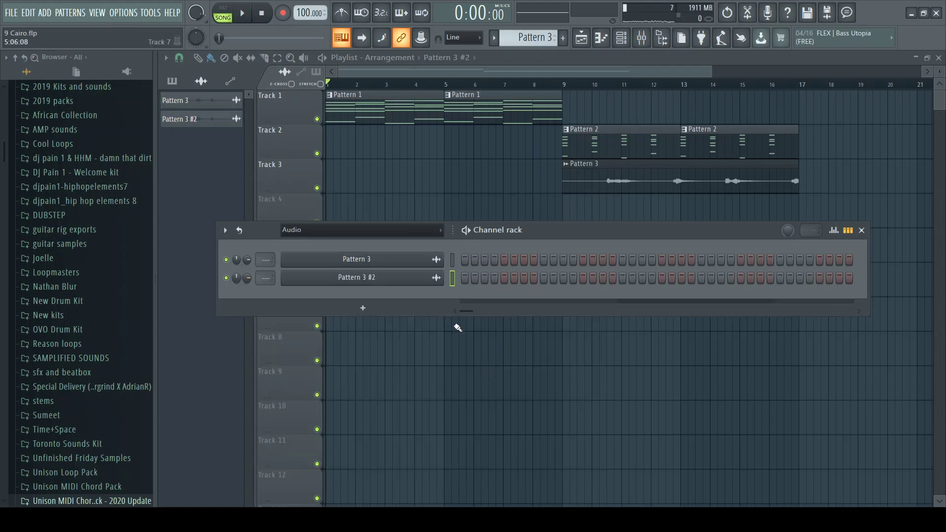
Step: Place the cloned Pattern 3 #2 audio on Track 4 at bar 9 and delete the extra copy at bar 17
{"action": "left_click", "coordinate": [407, 280]}
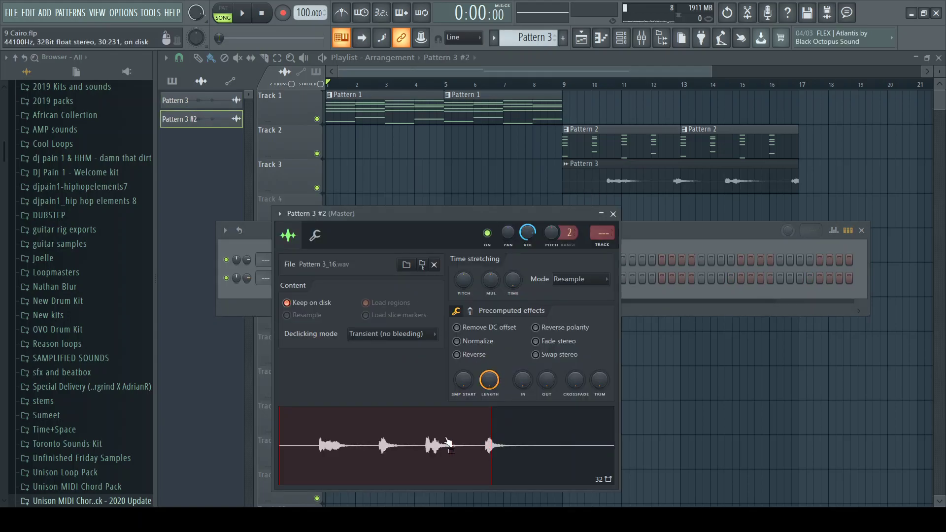
{"action": "left_click_drag", "start_coordinate": [423, 436], "coordinate": [671, 373]}
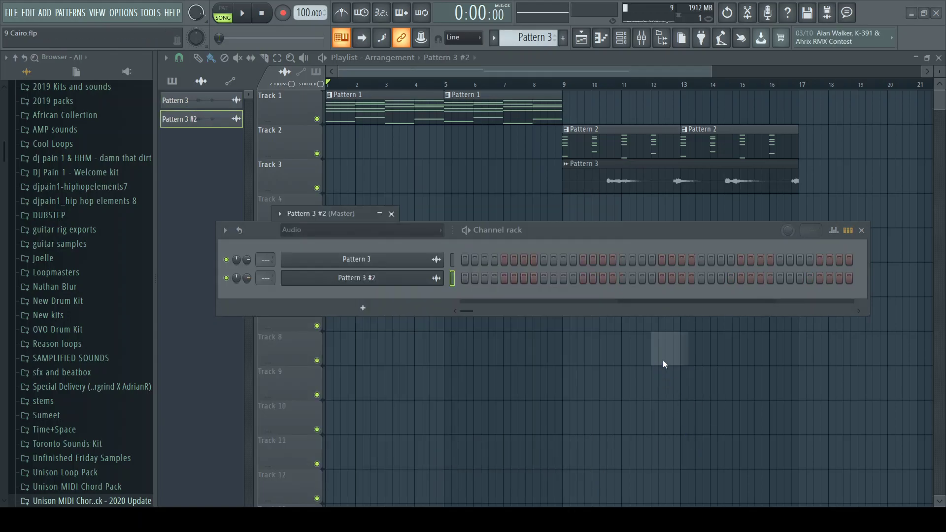
{"action": "left_click_drag", "start_coordinate": [614, 307], "coordinate": [644, 260]}
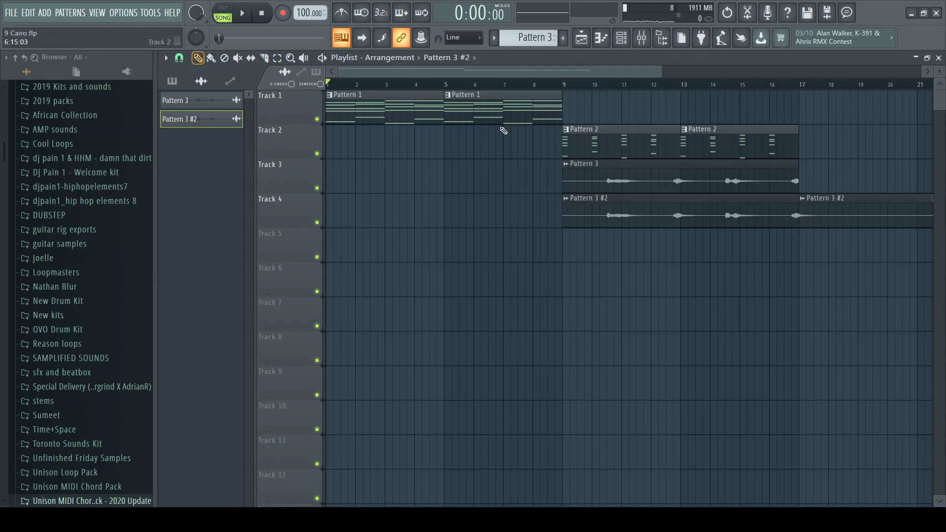
{"action": "right_click", "coordinate": [854, 194]}
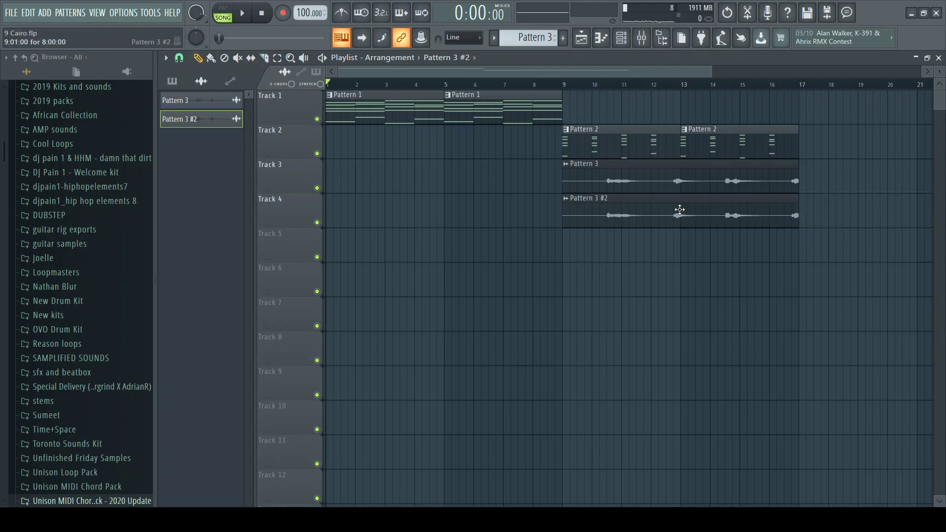
Step: Solo Track 4, shift Pattern 3 #2's pitch up by 1200 cents with Auto stretching, and audition it
{"action": "double_click", "coordinate": [655, 216]}
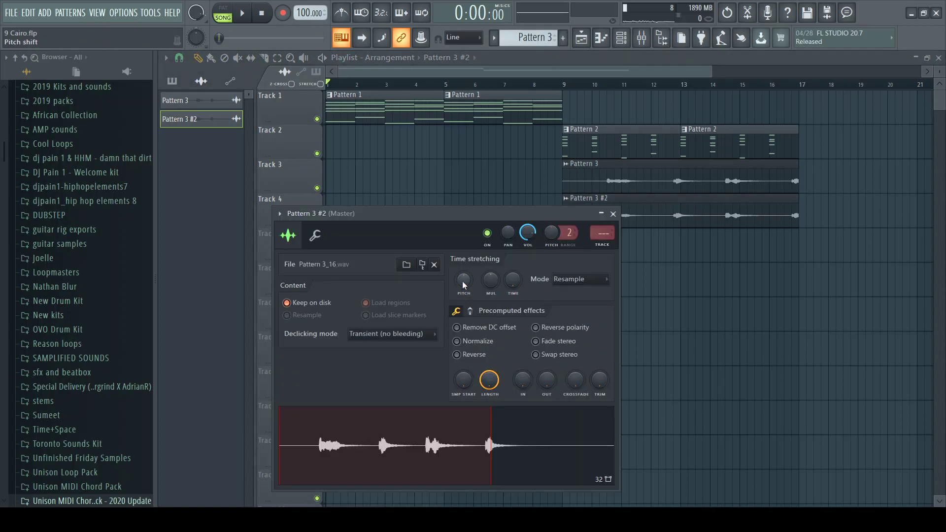
{"action": "left_click", "coordinate": [567, 83]}
{"action": "right_click", "coordinate": [321, 224]}
{"action": "key", "text": "space"}
{"action": "key", "text": "space"}
{"action": "double_click", "coordinate": [595, 207]}
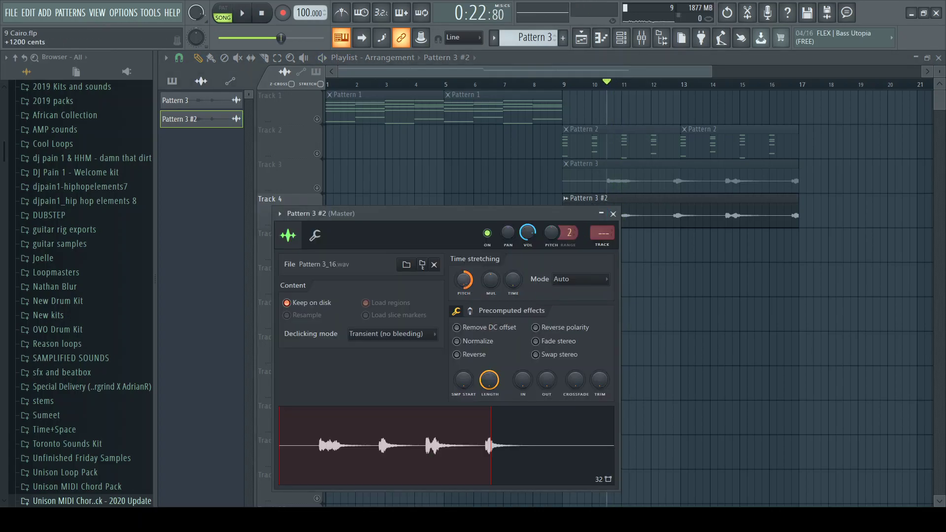
{"action": "key", "text": "space"}
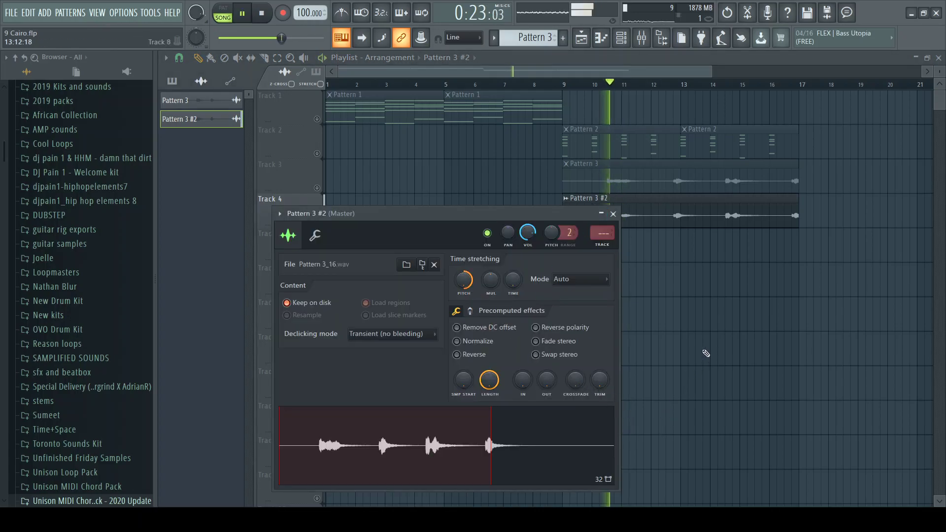
{"action": "key", "text": "space"}
Step: Switch Pattern 3 #2's stretching mode to Resample, audition the clip, and close its settings
{"action": "left_click", "coordinate": [576, 283]}
{"action": "left_click", "coordinate": [573, 302]}
{"action": "key", "text": "space"}
{"action": "key", "text": "space"}
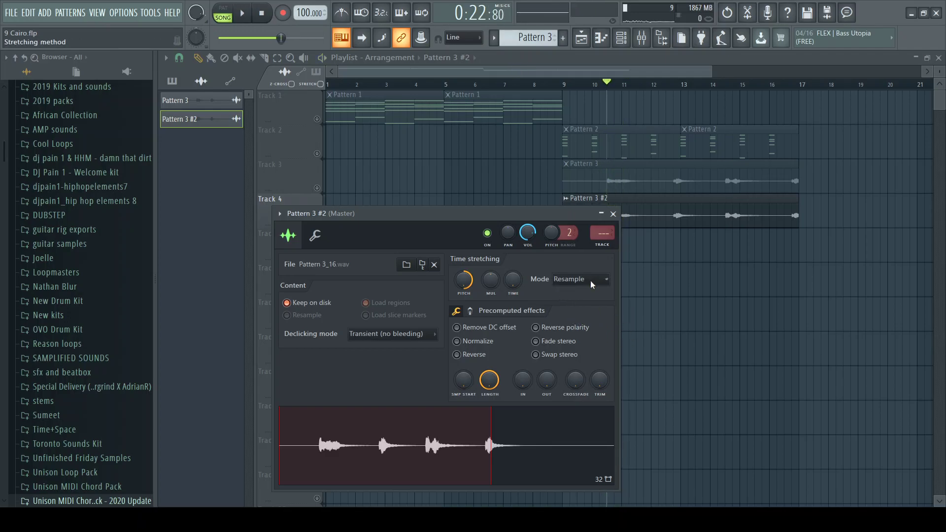
{"action": "key", "text": "space"}
{"action": "key", "text": "space"}
{"action": "key", "text": "Escape"}
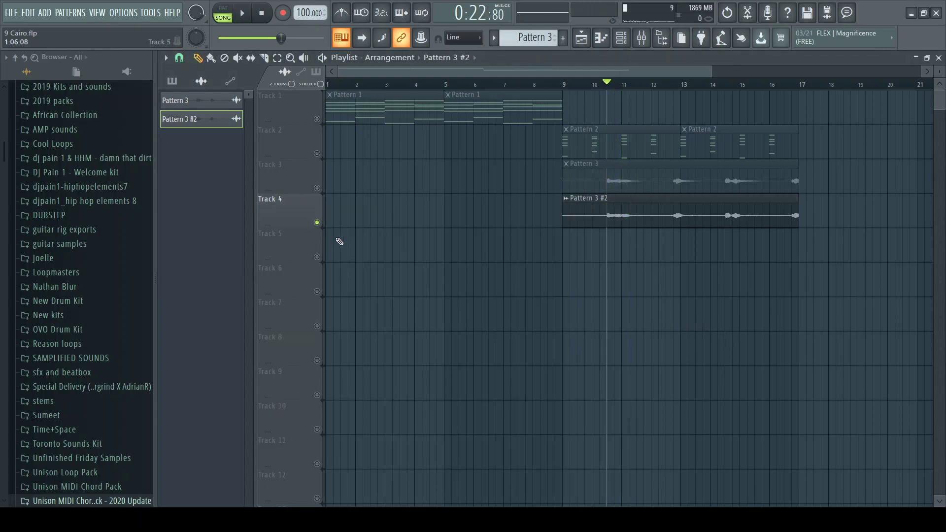
Step: Turn all playlist tracks back on, show more bars, and play the arrangement from around bar 13
{"action": "left_click", "coordinate": [317, 187]}
{"action": "left_click", "coordinate": [317, 153]}
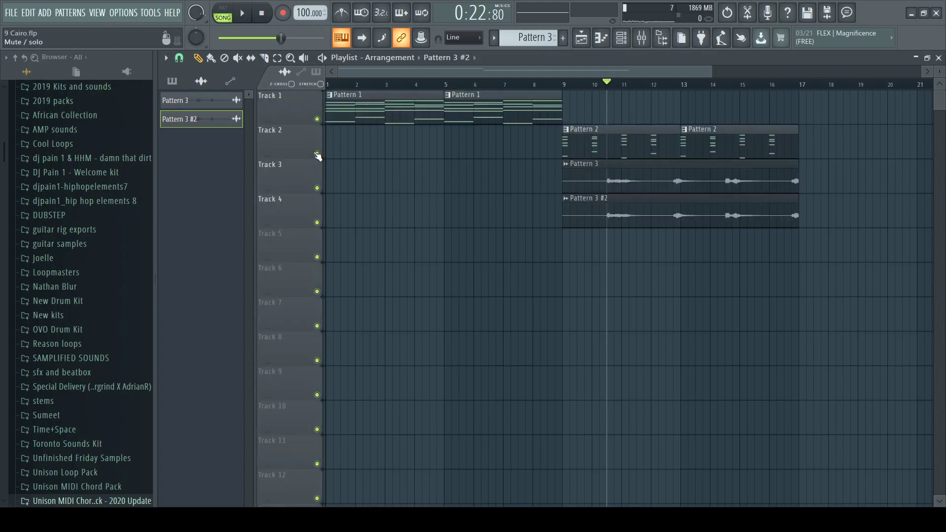
{"action": "left_click_drag", "start_coordinate": [712, 72], "coordinate": [921, 72]}
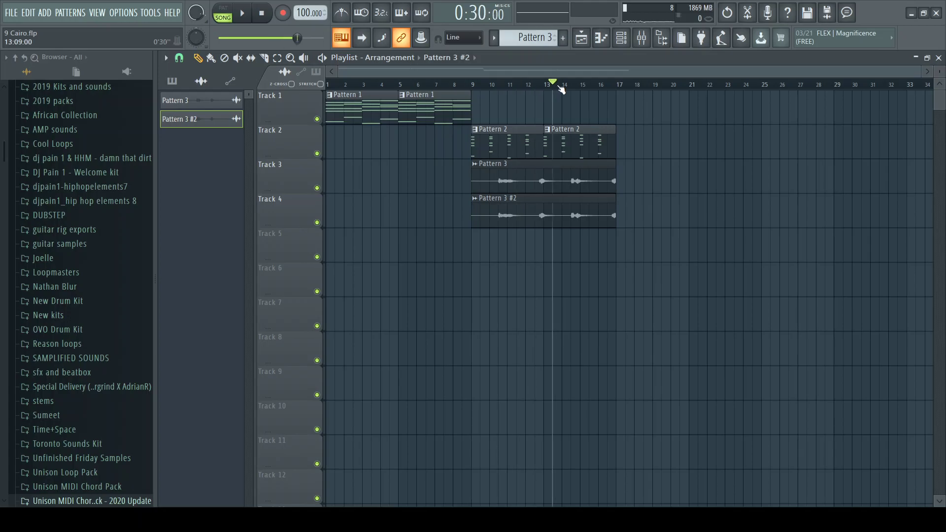
{"action": "key", "text": "space"}
{"action": "left_click", "coordinate": [620, 87]}
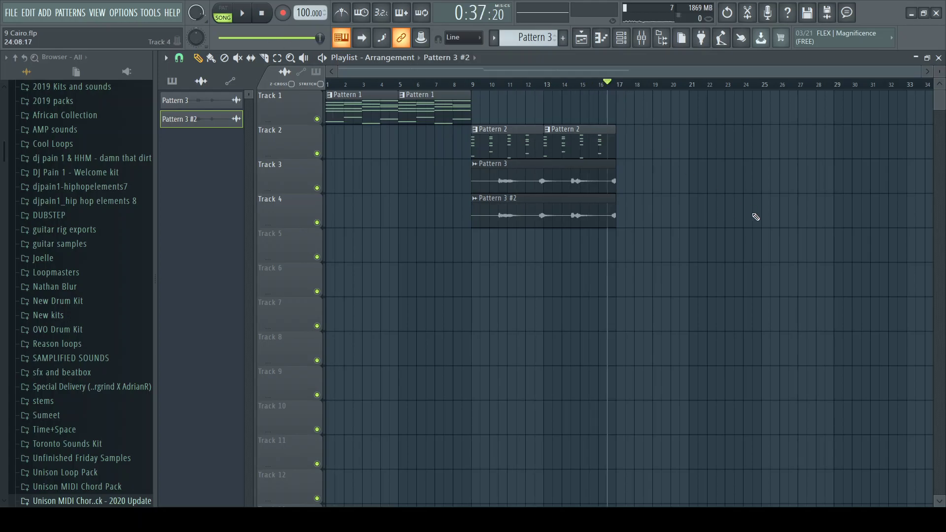
Step: Duplicate the Pattern 2, Pattern 3 and Pattern 3 #2 clips to bar 17 and delete Pattern 3 #2 at bar 9
{"action": "mouse_move", "coordinate": [614, 252]}
{"action": "left_mouse_down"}
{"action": "mouse_move", "coordinate": [541, 142]}
{"action": "mouse_move", "coordinate": [708, 156]}
{"action": "mouse_move", "coordinate": [644, 156]}
{"action": "left_mouse_up"}
{"action": "left_click", "coordinate": [646, 262]}
{"action": "right_click", "coordinate": [577, 217]}
Step: Play the extended arrangement from bar 9, and again from bar 17 where both vocal clips overlap
{"action": "left_click", "coordinate": [472, 87]}
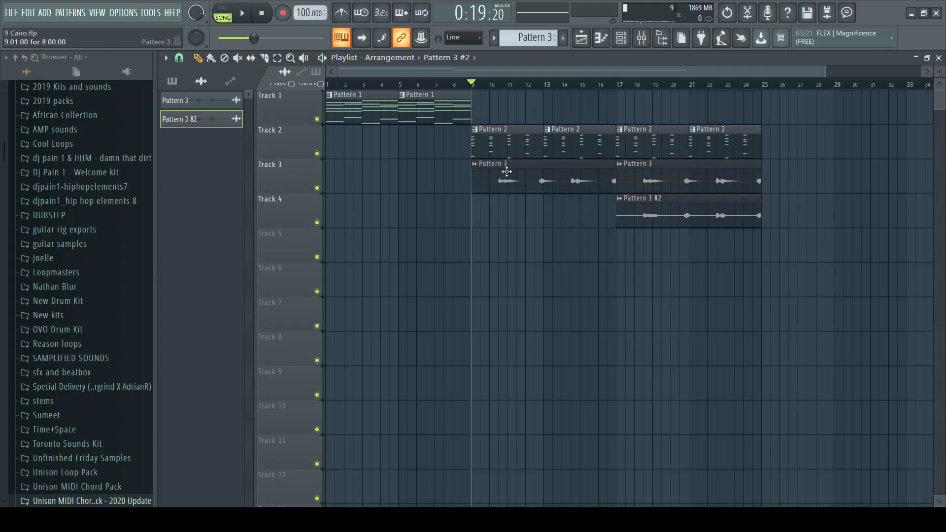
{"action": "left_click", "coordinate": [623, 87]}
{"action": "left_click", "coordinate": [473, 85]}
{"action": "key", "text": "space"}
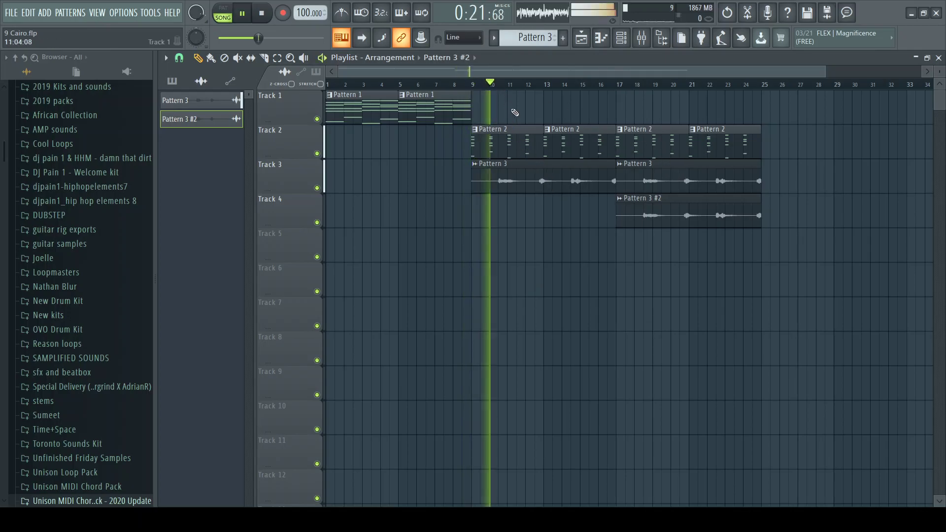
{"action": "key", "text": "space"}
{"action": "left_click", "coordinate": [623, 86]}
{"action": "key", "text": "space"}
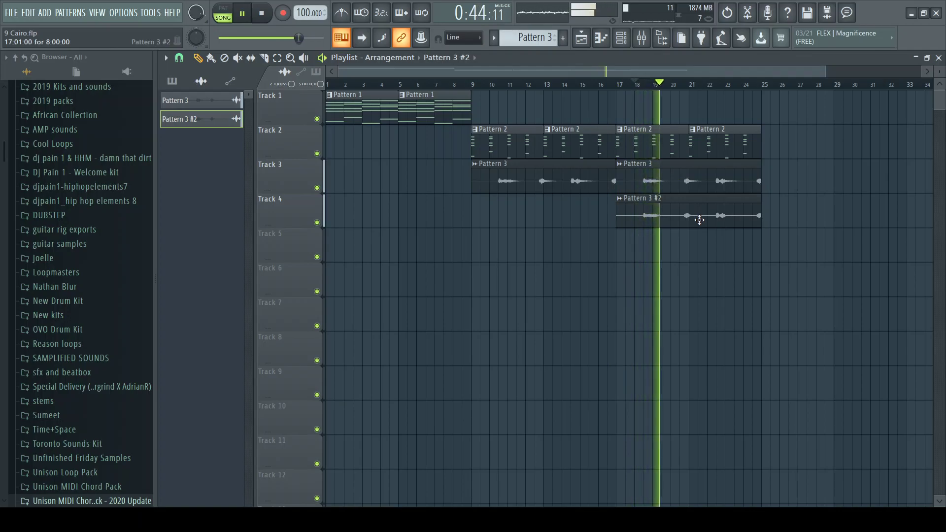
{"action": "key", "text": "space"}
Step: Route the Tapex, Pattern 3 and Pattern 3 #2 channels to mixer inserts 1, 2 and 3
{"action": "key", "text": "F6"}
{"action": "scroll", "coordinate": [455, 271], "scroll_direction": "up", "scroll_amount": 1}
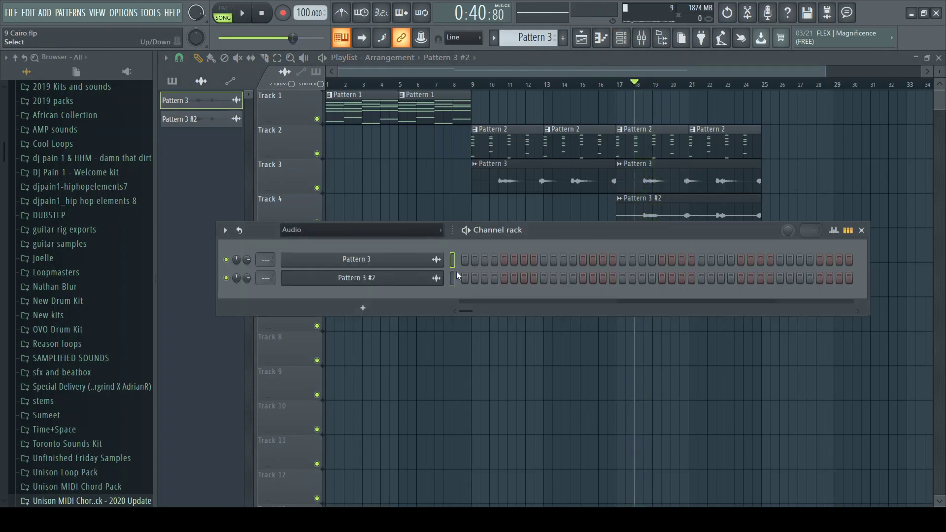
{"action": "key", "text": "F6"}
{"action": "key", "text": "F7"}
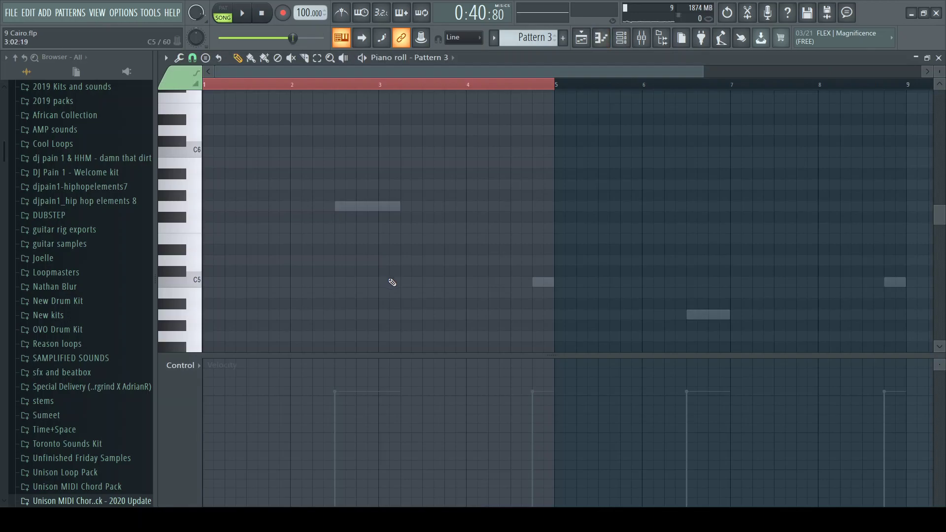
{"action": "key", "text": "F6"}
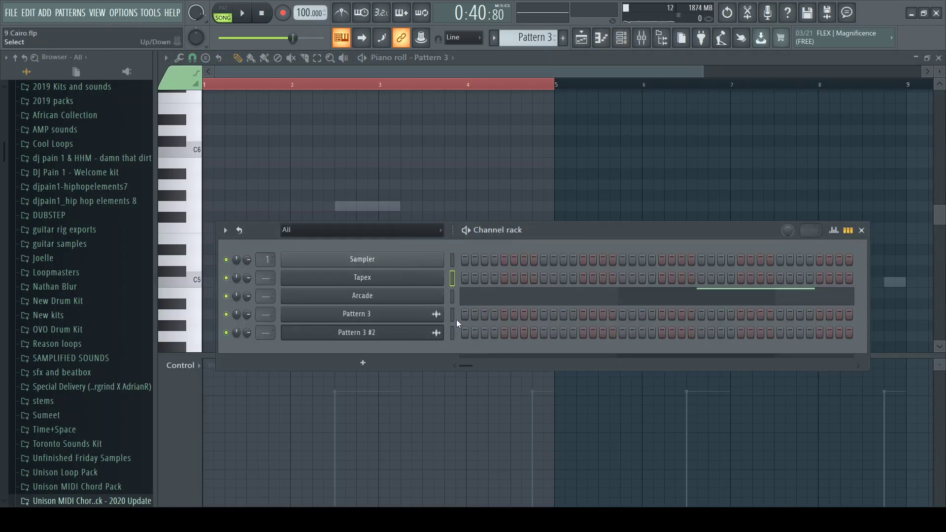
{"action": "key", "text": "F9"}
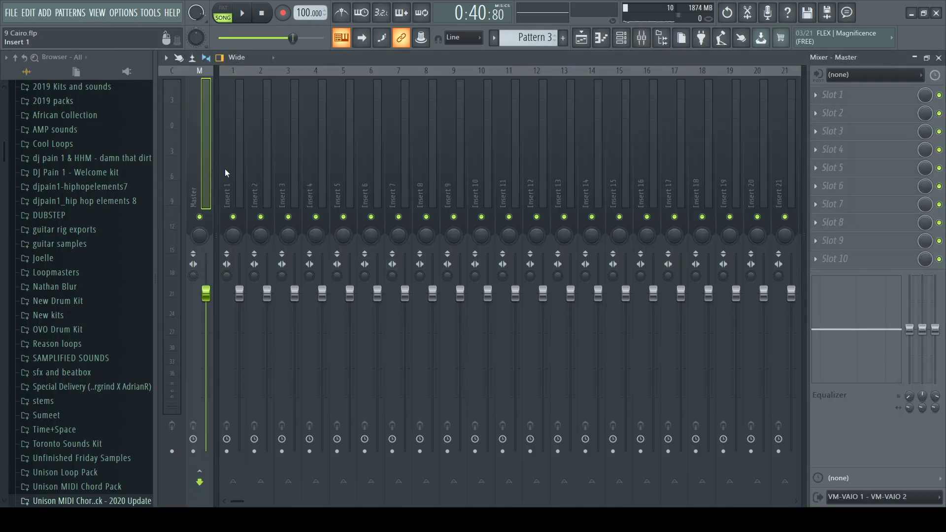
{"action": "left_click", "coordinate": [225, 168]}
{"action": "key", "text": "ctrl+shift+l"}
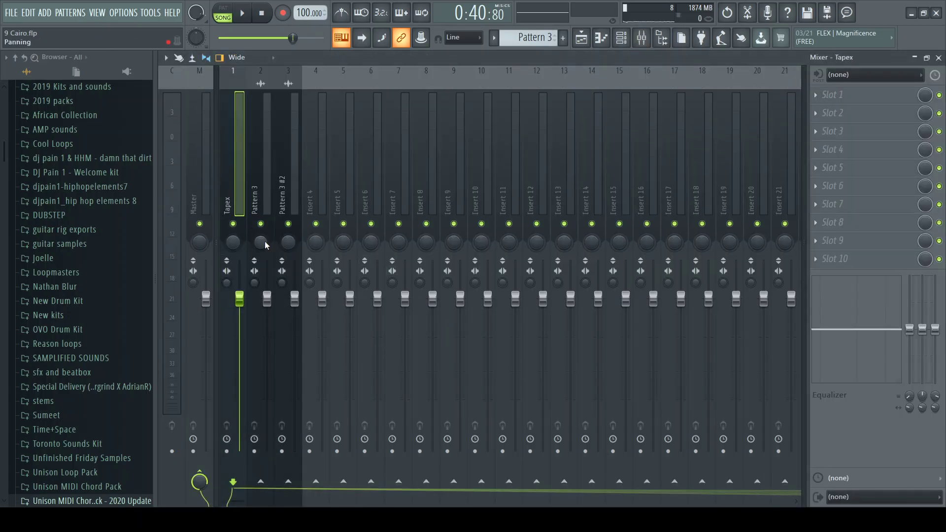
Step: Lower Pattern 3 #2's mixer level strongly and Pattern 3's level slightly while playing the arrangement
{"action": "key", "text": "space"}
{"action": "left_click", "coordinate": [298, 387]}
{"action": "left_click_drag", "start_coordinate": [294, 299], "coordinate": [295, 341]}
{"action": "left_click_drag", "start_coordinate": [267, 299], "coordinate": [267, 311]}
{"action": "left_click_drag", "start_coordinate": [294, 342], "coordinate": [295, 345]}
{"action": "left_click_drag", "start_coordinate": [267, 311], "coordinate": [267, 311]}
{"action": "key", "text": "space"}
Step: Add a Fruity Convolver reverb to the Pattern 3 #2 mixer insert and another to the Pattern 3 insert
{"action": "left_click", "coordinate": [290, 184]}
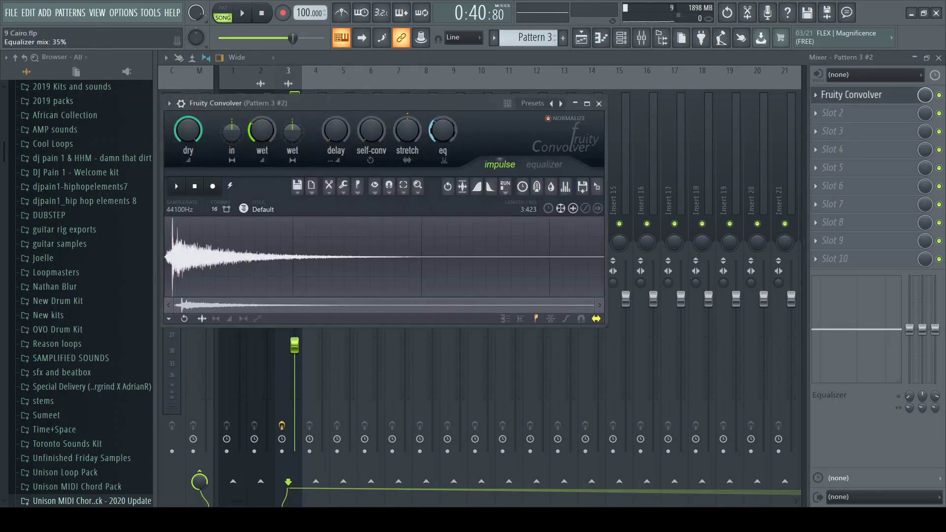
{"action": "left_click", "coordinate": [599, 103]}
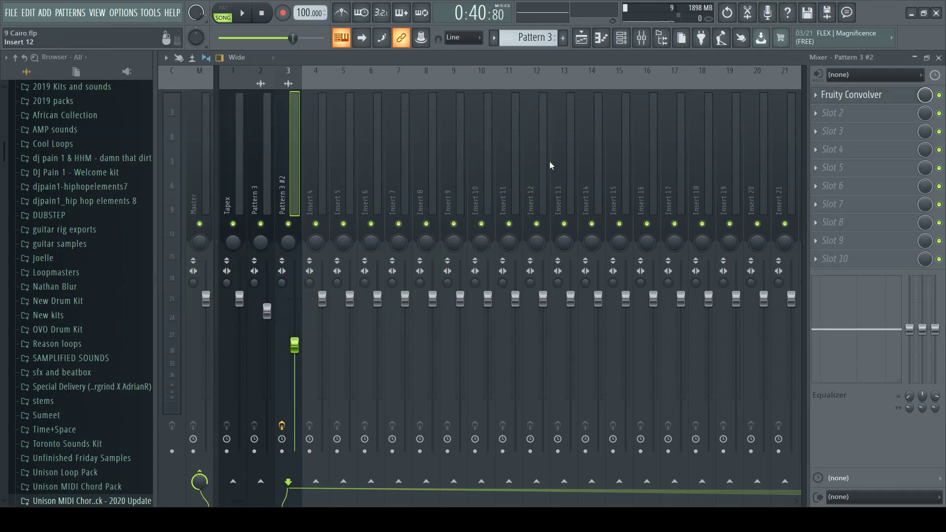
{"action": "left_click", "coordinate": [253, 199]}
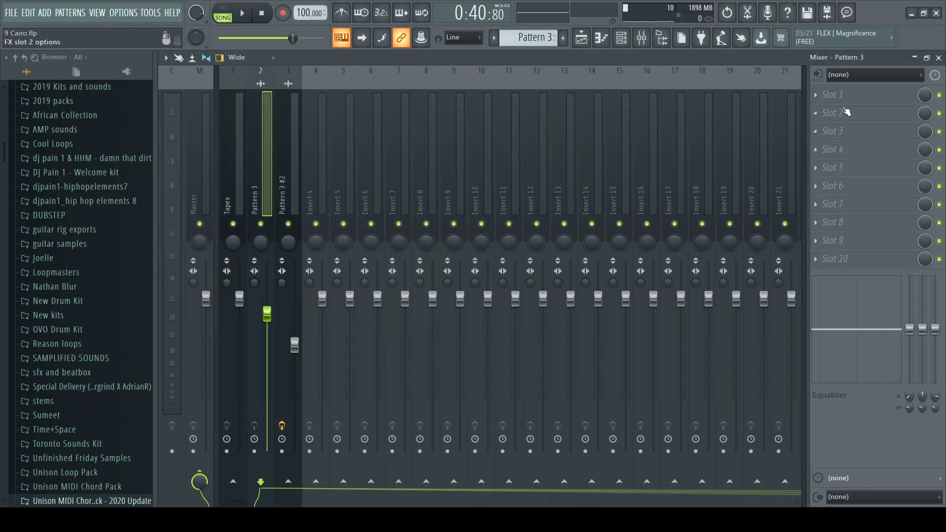
{"action": "left_click", "coordinate": [561, 245]}
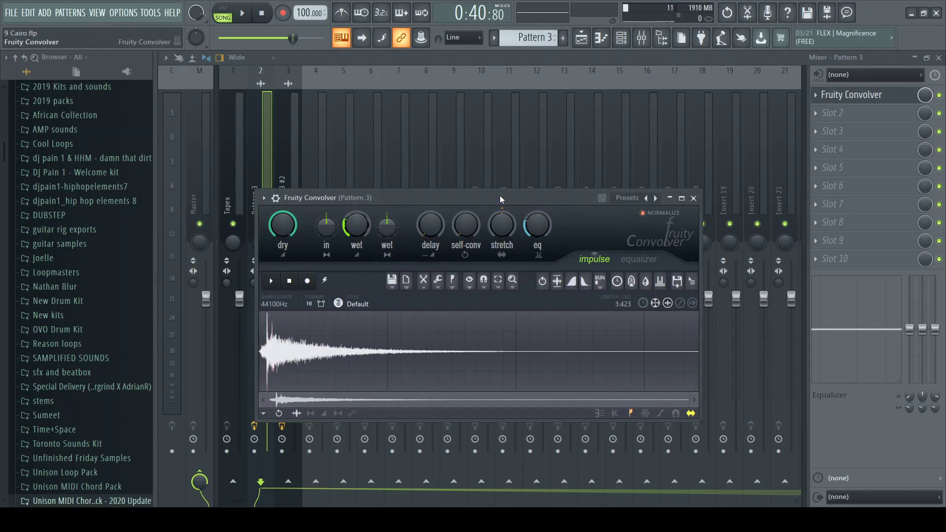
{"action": "left_click", "coordinate": [693, 199]}
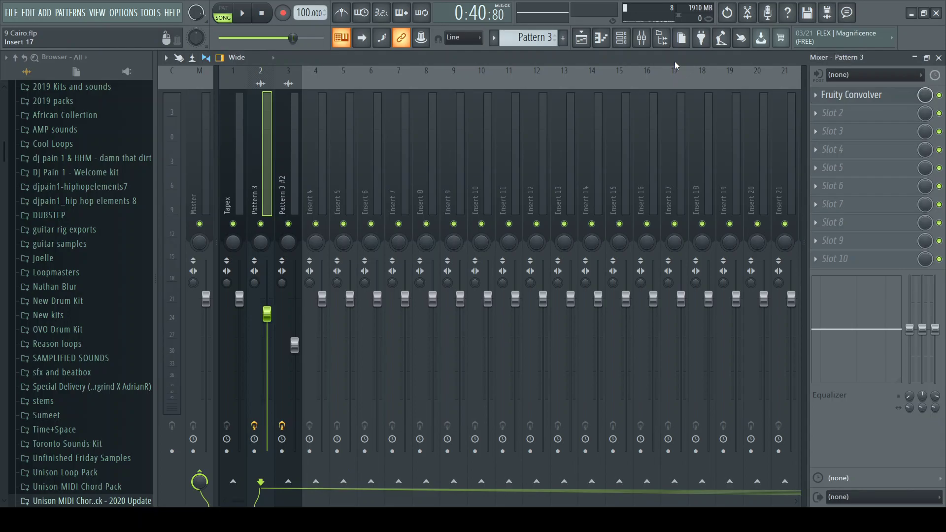
Step: Play the arrangement from bar 18, and raise Pattern 3 #2's mixer level moderately and Pattern 3's very slightly
{"action": "key", "text": "F6"}
{"action": "key", "text": "F5"}
{"action": "left_click_drag", "start_coordinate": [478, 86], "coordinate": [471, 86]}
{"action": "left_click", "coordinate": [637, 85]}
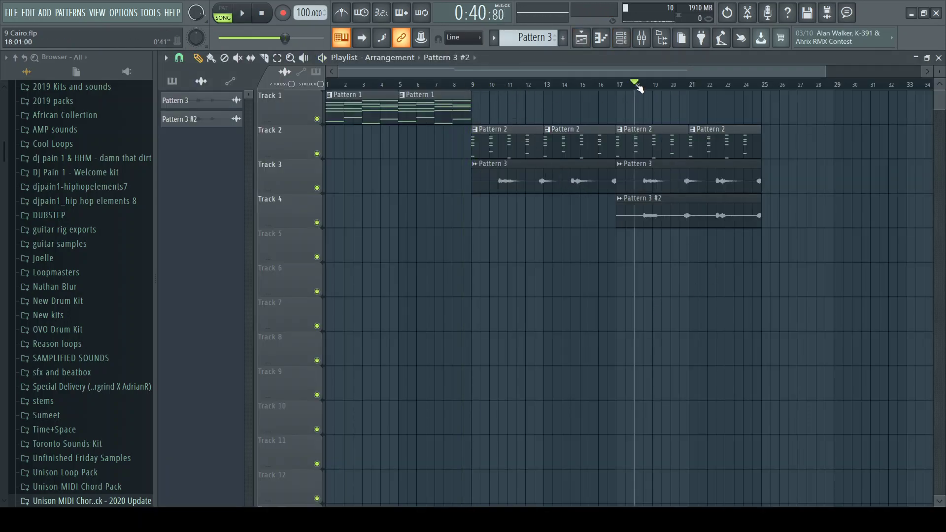
{"action": "key", "text": "space"}
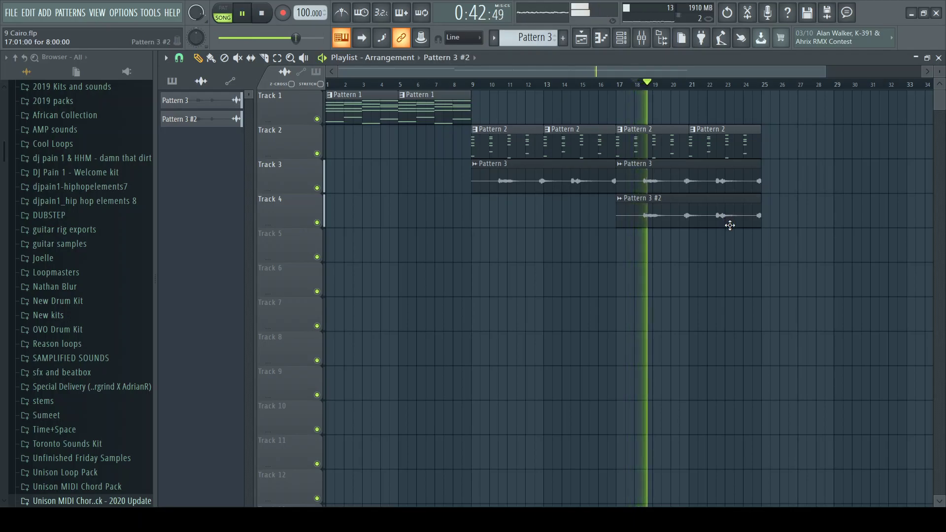
{"action": "key", "text": "F9"}
{"action": "key", "text": "space"}
{"action": "left_click_drag", "start_coordinate": [295, 346], "coordinate": [265, 313]}
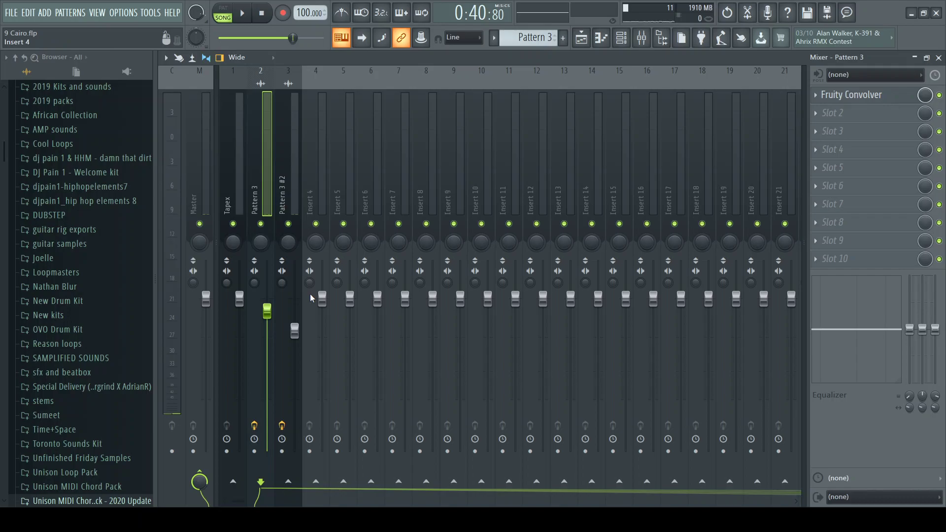
Step: In the sample browser, expand New kits, Origin, the Origin Sound drum kit, Drum Hits and its Perc folder
{"action": "key", "text": "F5"}
{"action": "scroll", "coordinate": [99, 295], "scroll_direction": "up", "scroll_amount": 5}
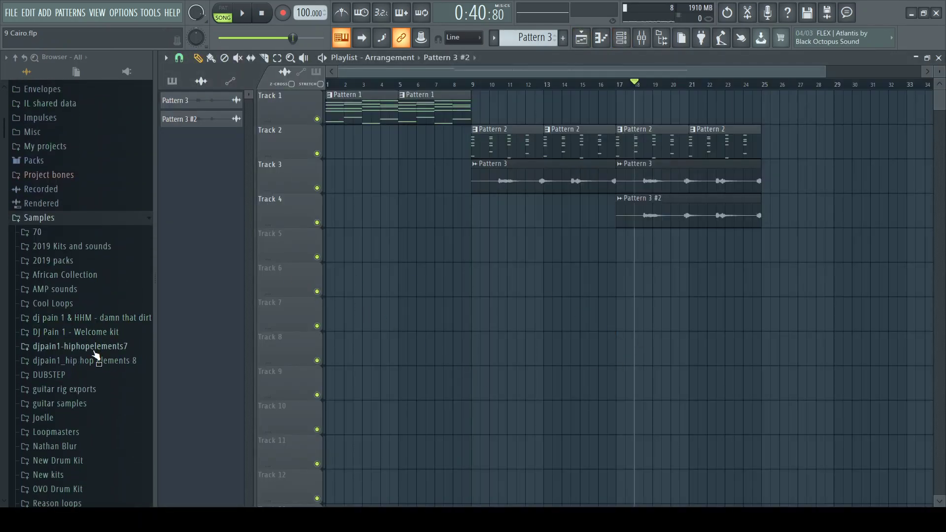
{"action": "scroll", "coordinate": [96, 356], "scroll_direction": "down", "scroll_amount": 3}
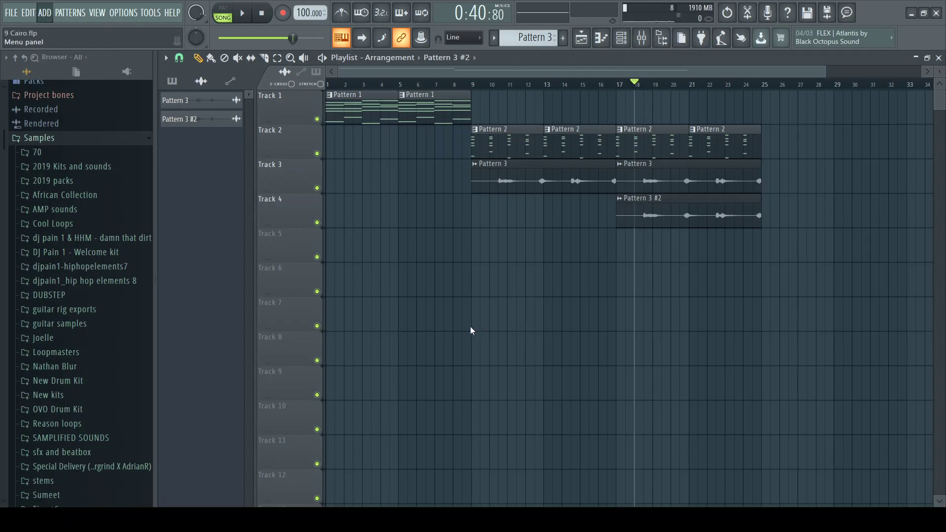
{"action": "left_click", "coordinate": [98, 396]}
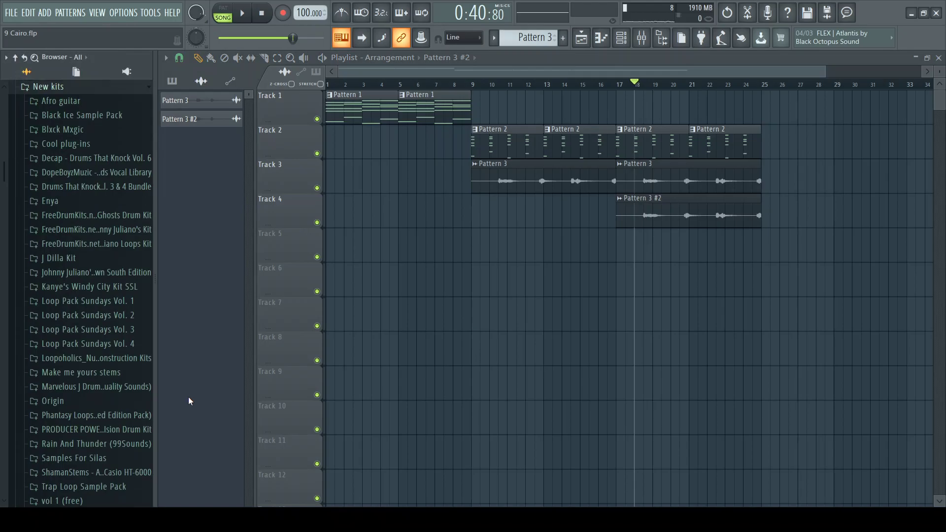
{"action": "left_click", "coordinate": [96, 402]}
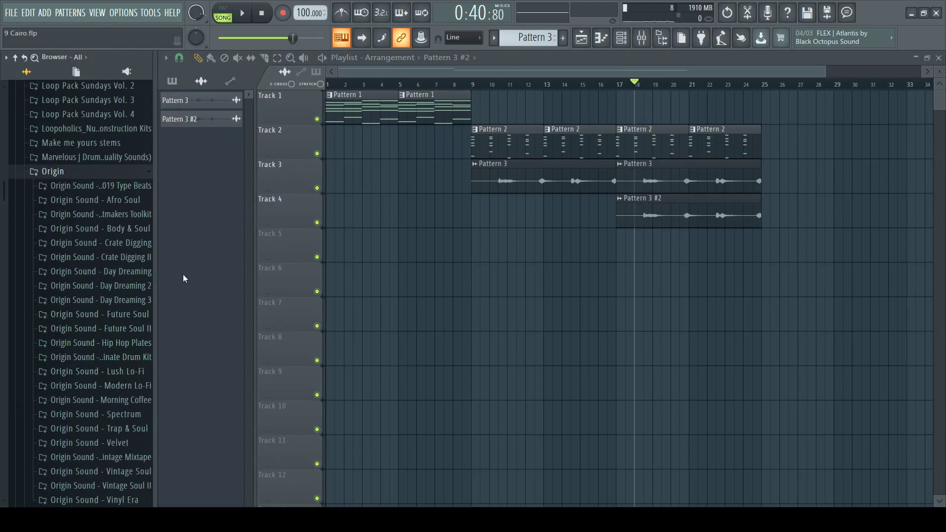
{"action": "left_click", "coordinate": [143, 357]}
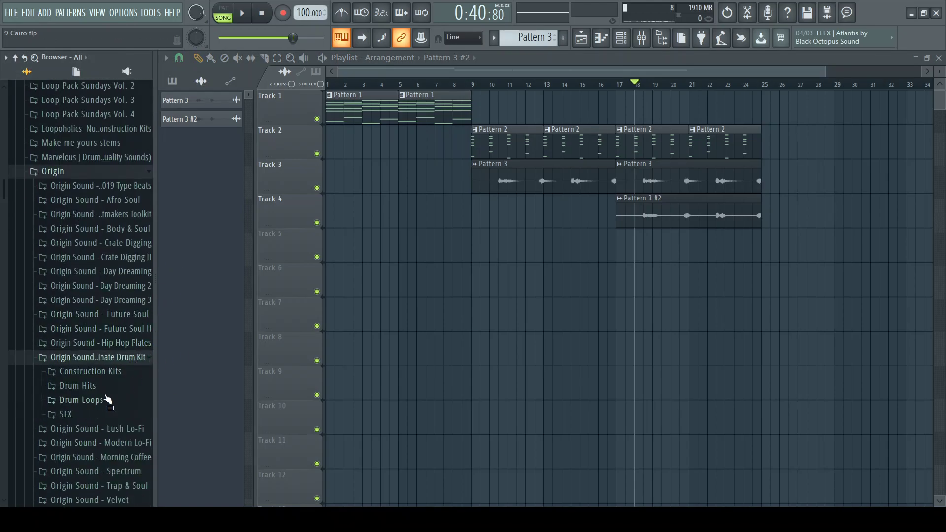
{"action": "left_click", "coordinate": [95, 388]}
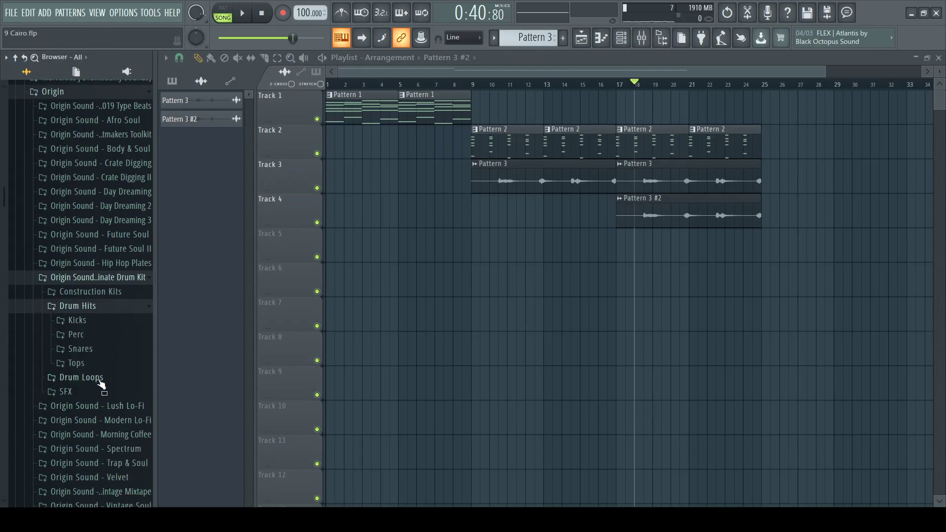
{"action": "left_click", "coordinate": [104, 334]}
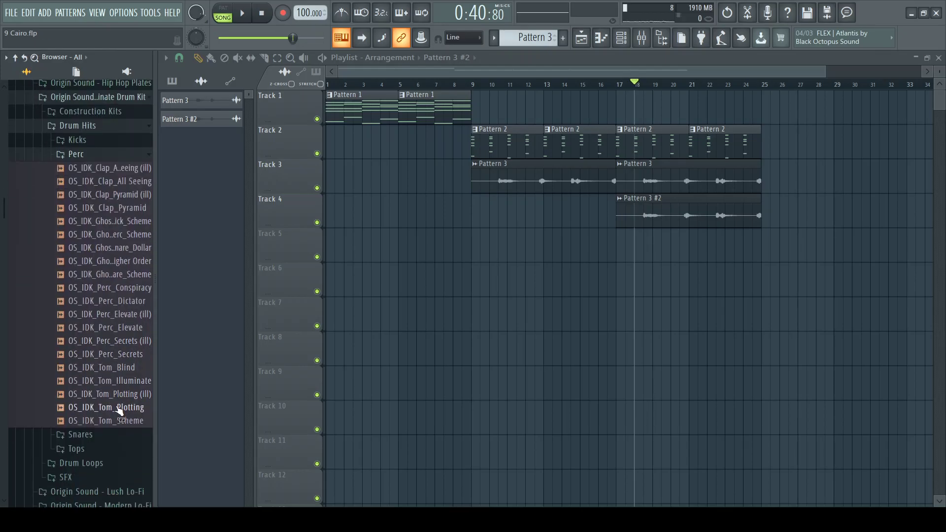
Step: Audition the last few tom samples in the Perc folder and add OS_IDK_Tom_Plotting as a new channel
{"action": "left_click", "coordinate": [118, 420]}
{"action": "left_click", "coordinate": [114, 408]}
{"action": "key", "text": "Up"}
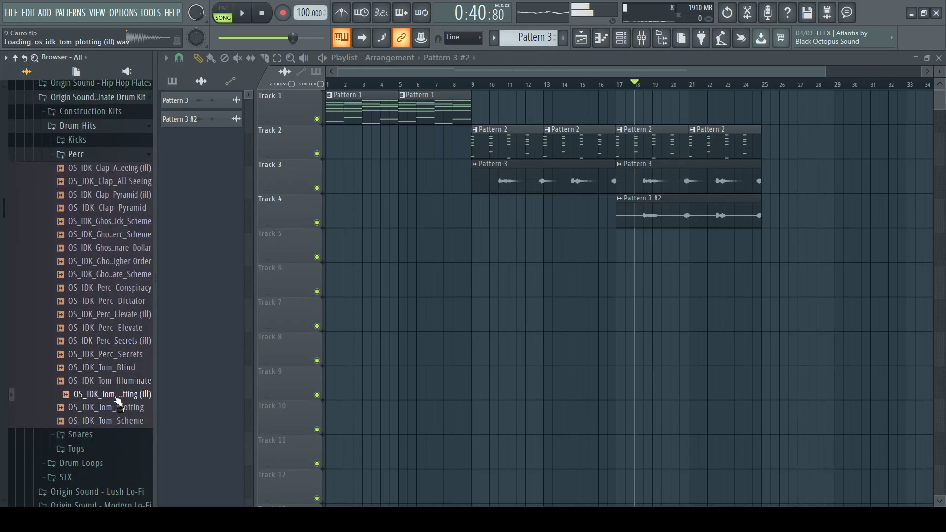
{"action": "left_click", "coordinate": [127, 412]}
{"action": "key", "text": "F6"}
{"action": "left_click_drag", "start_coordinate": [127, 412], "coordinate": [368, 356]}
Step: Audition the tom and perc samples against each other and add OS_IDK_Tom_Blind as a new channel
{"action": "left_click", "coordinate": [133, 367]}
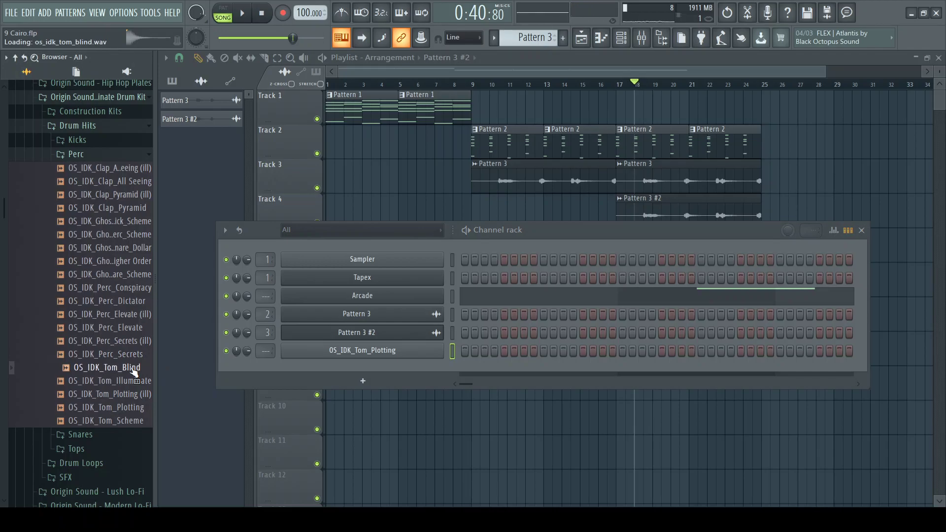
{"action": "left_click", "coordinate": [126, 395]}
{"action": "left_click", "coordinate": [131, 355]}
{"action": "left_click", "coordinate": [131, 393]}
{"action": "left_click", "coordinate": [129, 381]}
{"action": "left_click", "coordinate": [132, 420]}
{"action": "left_click", "coordinate": [131, 408]}
{"action": "left_click", "coordinate": [137, 328]}
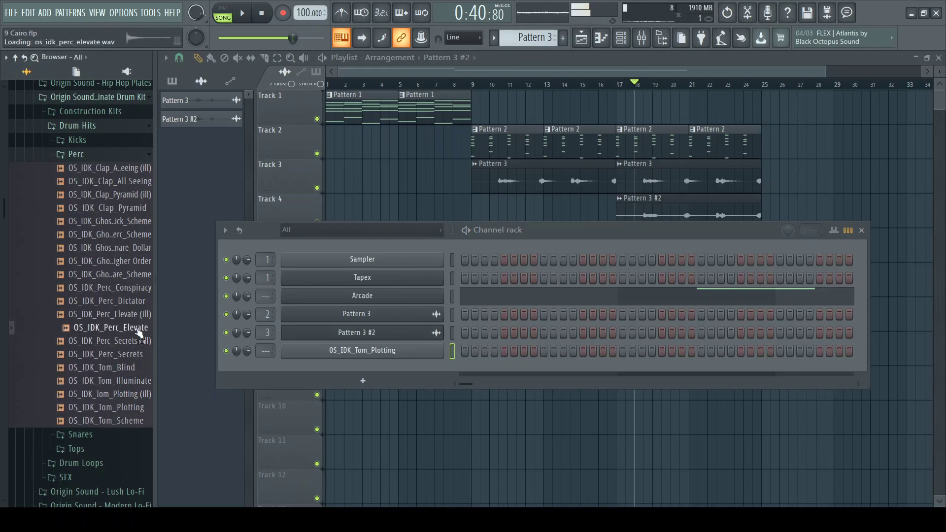
{"action": "left_click", "coordinate": [139, 314]}
{"action": "left_click", "coordinate": [137, 302]}
{"action": "left_click", "coordinate": [137, 328]}
{"action": "left_click", "coordinate": [136, 341]}
{"action": "left_click", "coordinate": [135, 354]}
{"action": "left_click", "coordinate": [133, 368]}
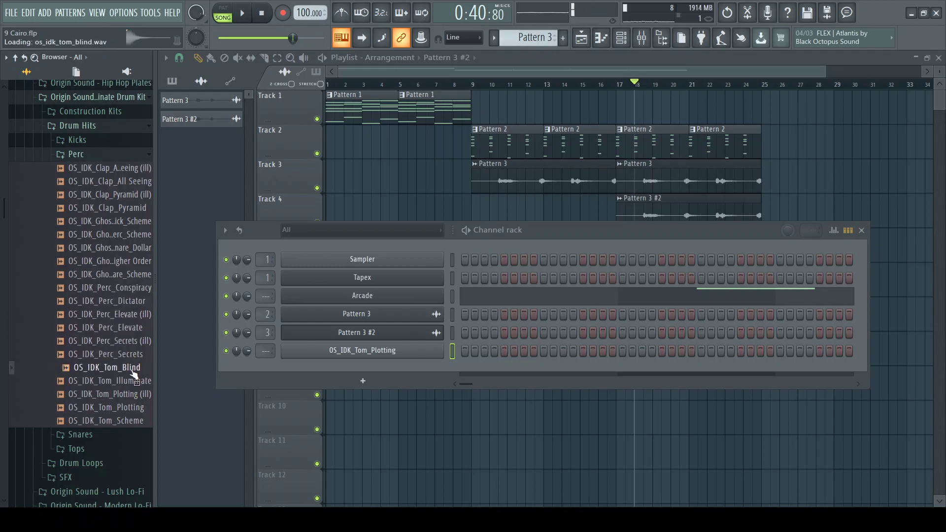
{"action": "left_click_drag", "start_coordinate": [133, 374], "coordinate": [407, 382]}
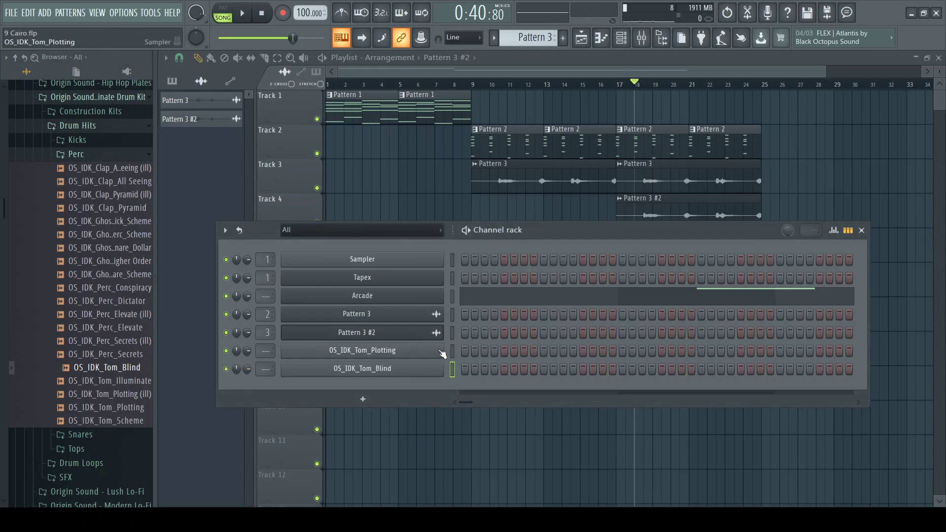
Step: Play the arrangement briefly from bar 18, and place a new empty Pattern 4 on Track 5 at bar 9
{"action": "key", "text": "space"}
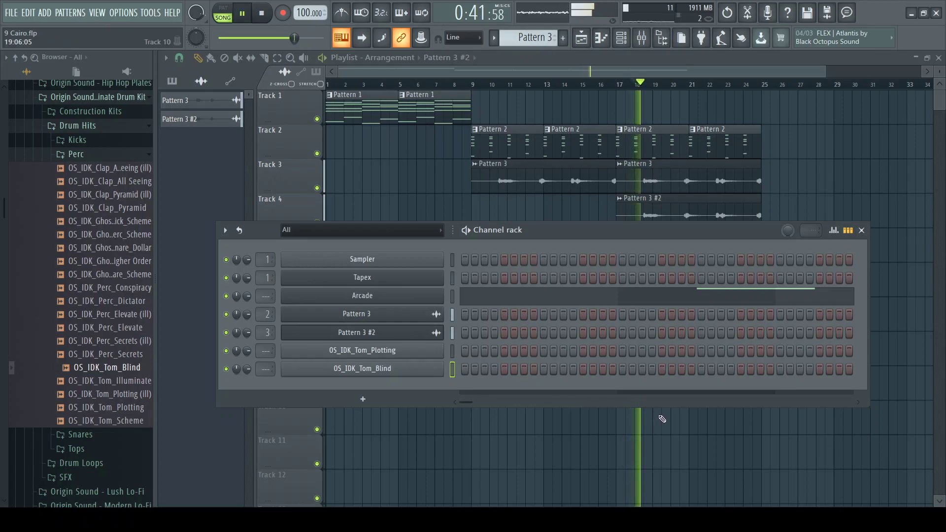
{"action": "key", "text": "space"}
{"action": "key", "text": "F4"}
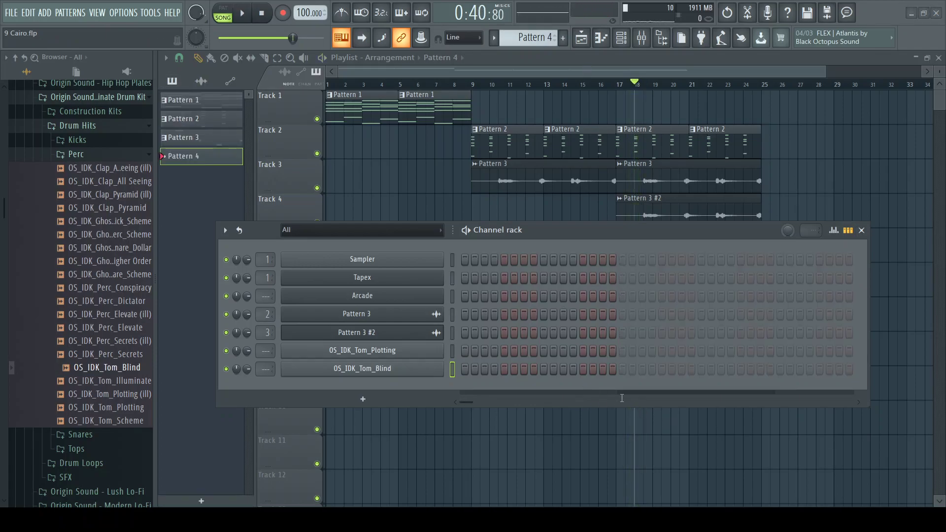
{"action": "key", "text": "F6"}
{"action": "left_click", "coordinate": [480, 246]}
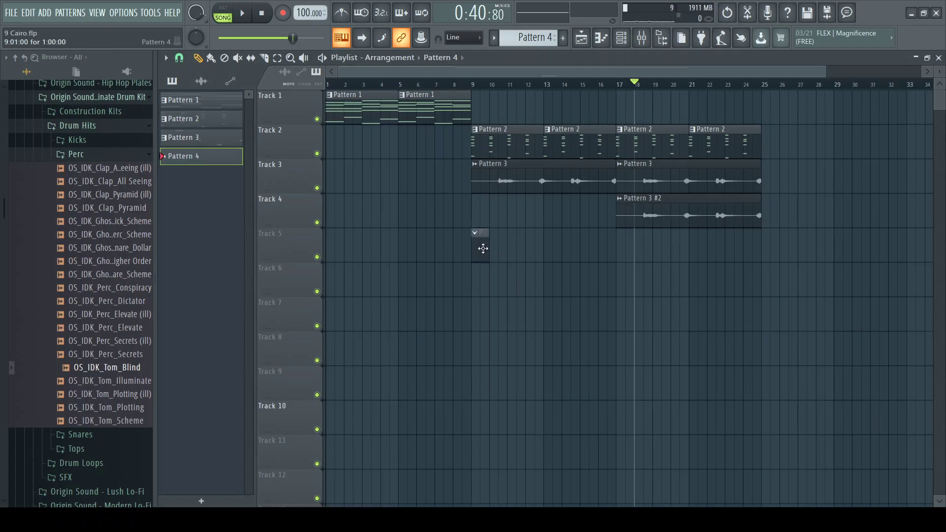
Step: View the empty piano roll of OS_IDK_Tom_Plotting and play the arrangement from bar 9
{"action": "left_click", "coordinate": [473, 85]}
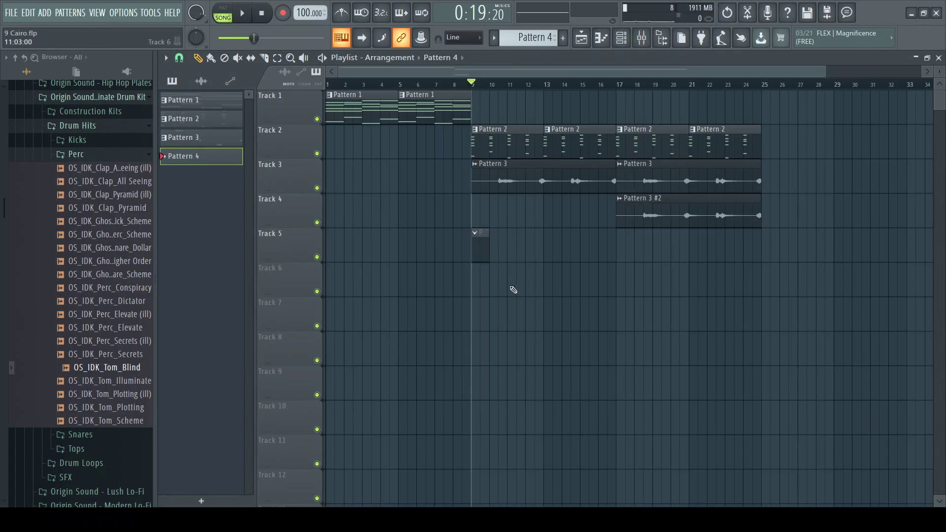
{"action": "double_click", "coordinate": [496, 246]}
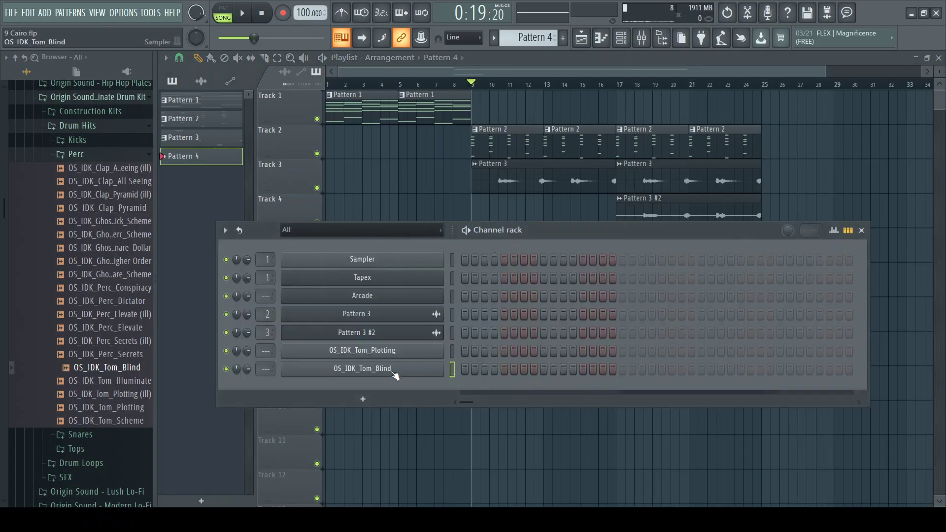
{"action": "key", "text": "F7"}
{"action": "key", "text": "space"}
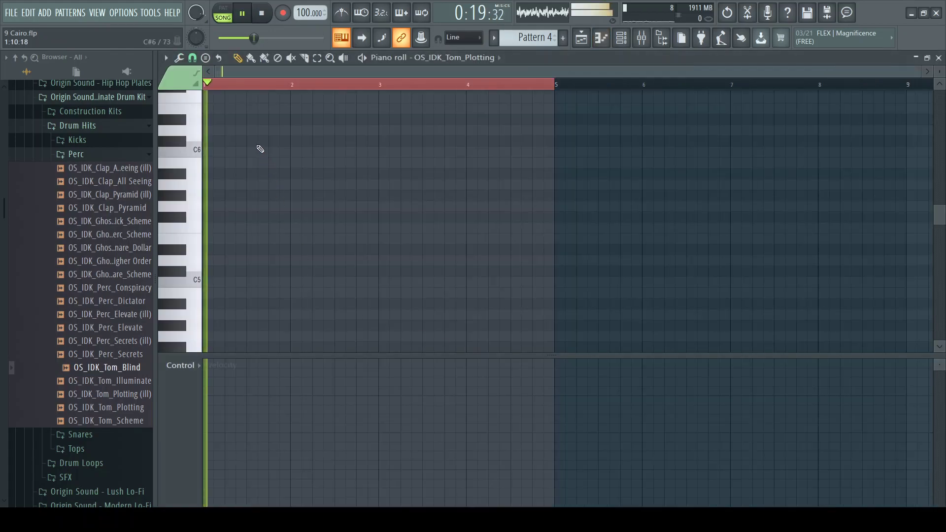
{"action": "key", "text": "F5"}
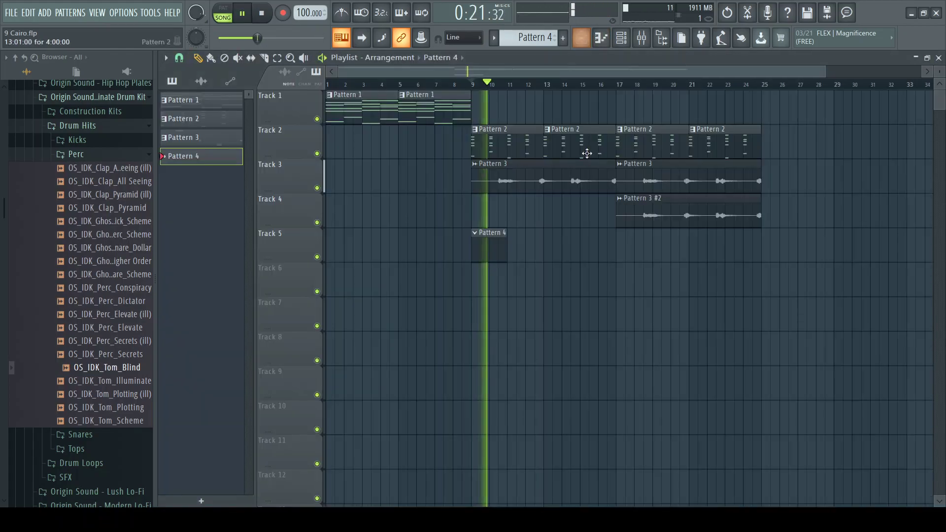
Step: Create Pattern 5 with OS_IDK_Tom_Plotting hits on steps 1, 4 and 7
{"action": "key", "text": "F6"}
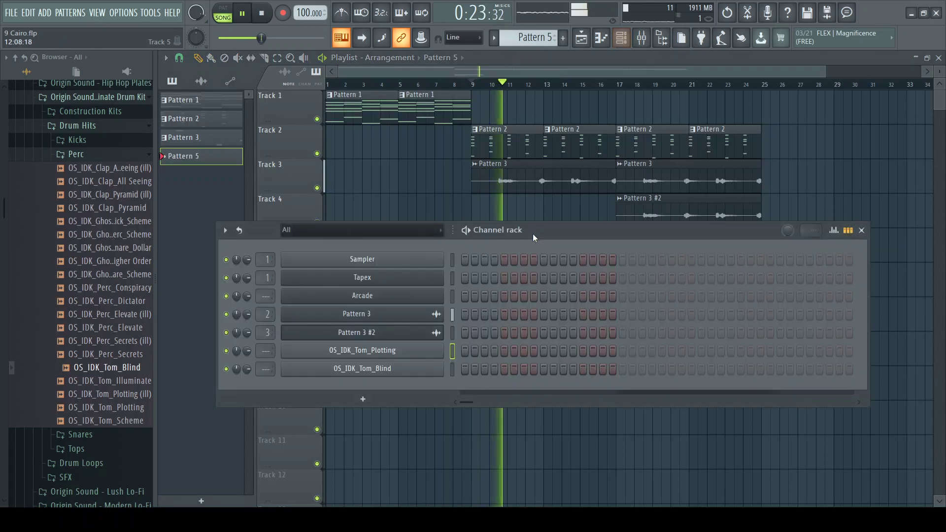
{"action": "key", "text": "space"}
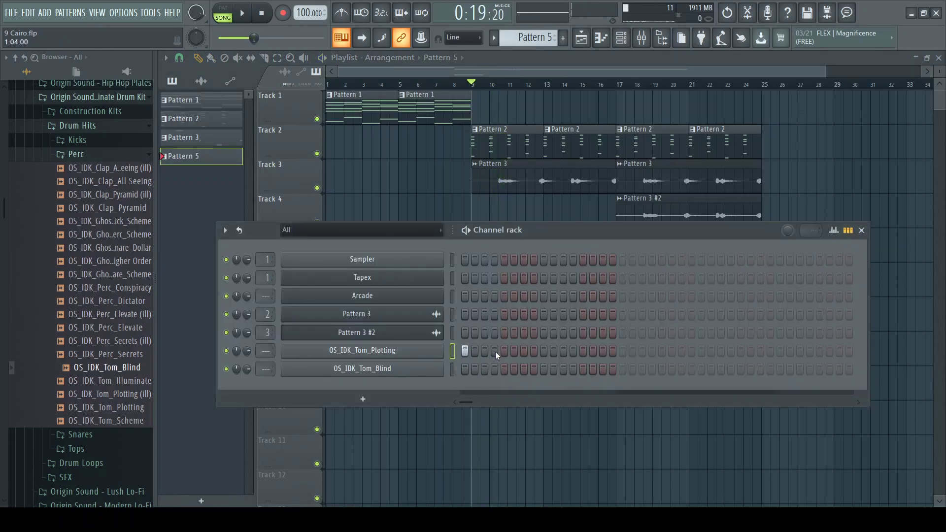
{"action": "key", "text": "space"}
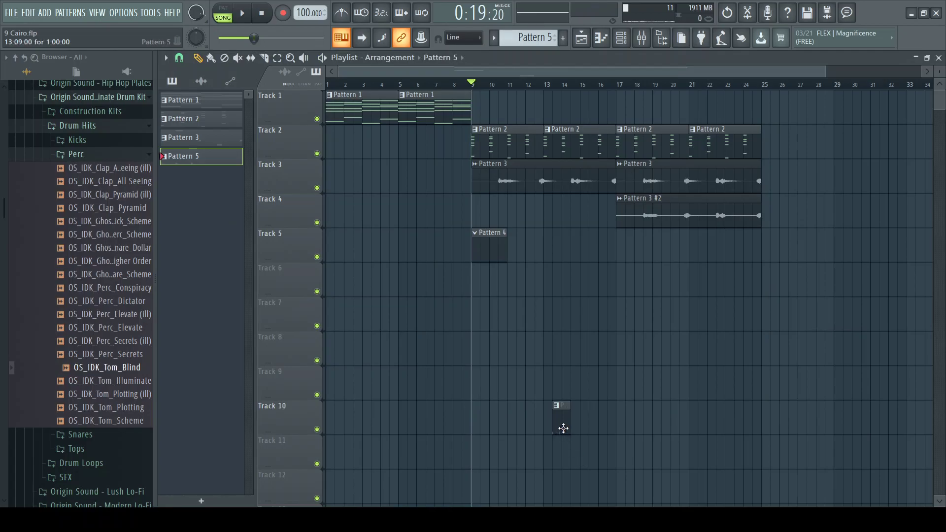
Step: Place Pattern 5 on Track 6 at bar 9, delete the Pattern 4 clip above it and play the arrangement
{"action": "left_click_drag", "start_coordinate": [563, 428], "coordinate": [482, 291]}
{"action": "right_click", "coordinate": [493, 249]}
{"action": "key", "text": "space"}
{"action": "double_click", "coordinate": [483, 292]}
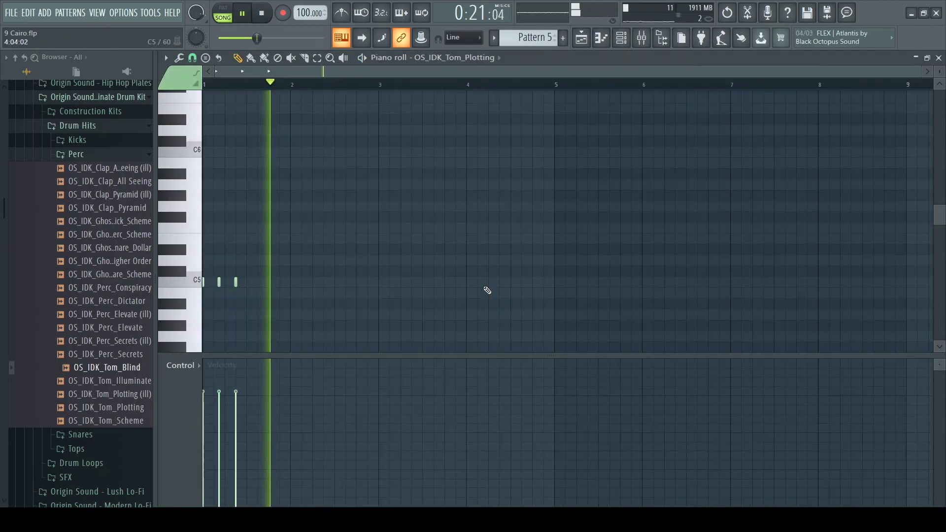
Step: Add OS_IDK_Tom_Plotting hits on steps 12 and 15 of Pattern 5 while playing from bar 9
{"action": "key", "text": "space"}
{"action": "key", "text": "F6"}
{"action": "key", "text": "space"}
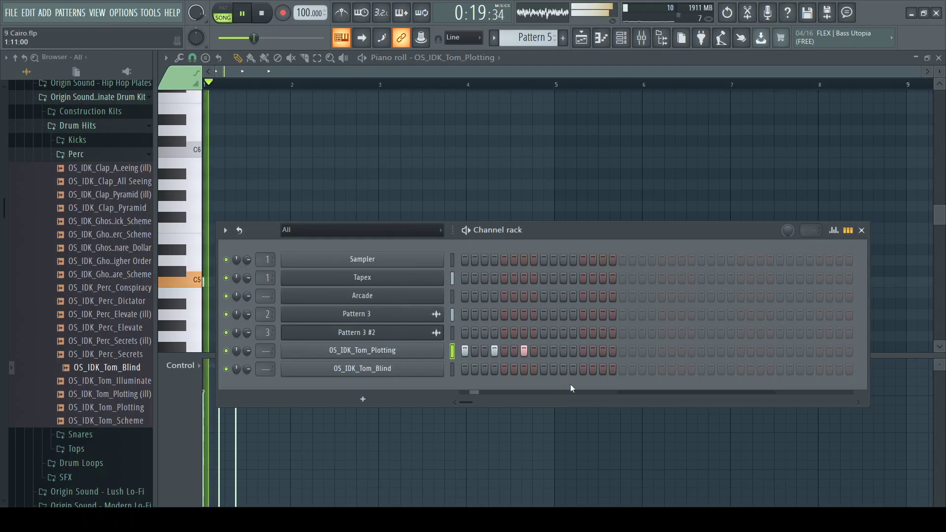
{"action": "left_click", "coordinate": [574, 350]}
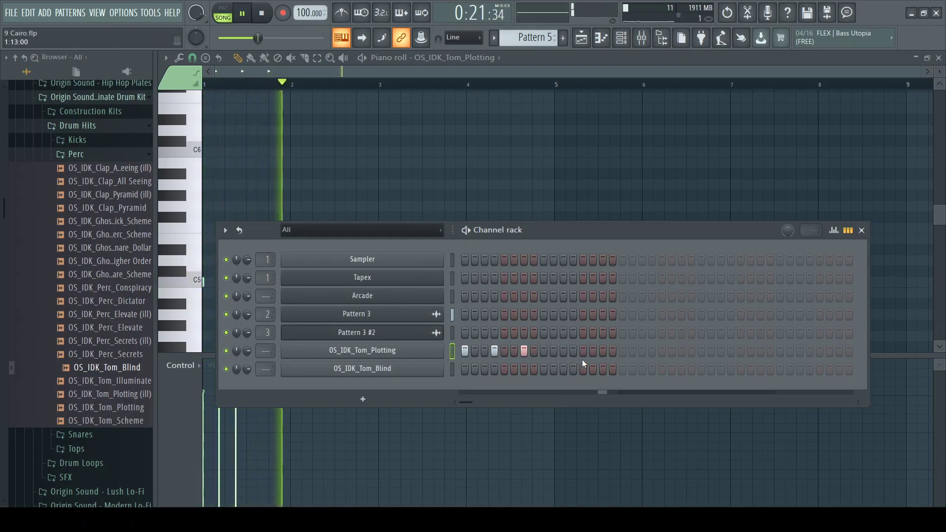
{"action": "left_click", "coordinate": [602, 352]}
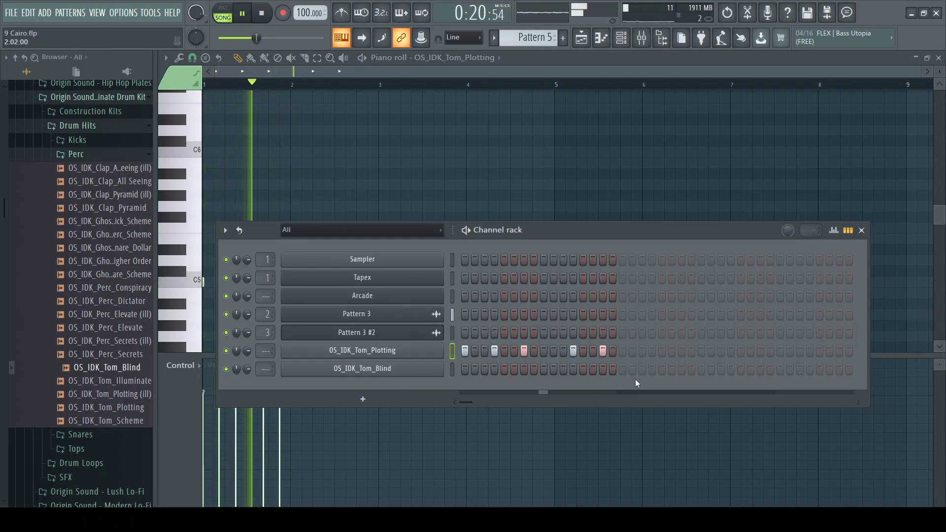
{"action": "key", "text": "F6"}
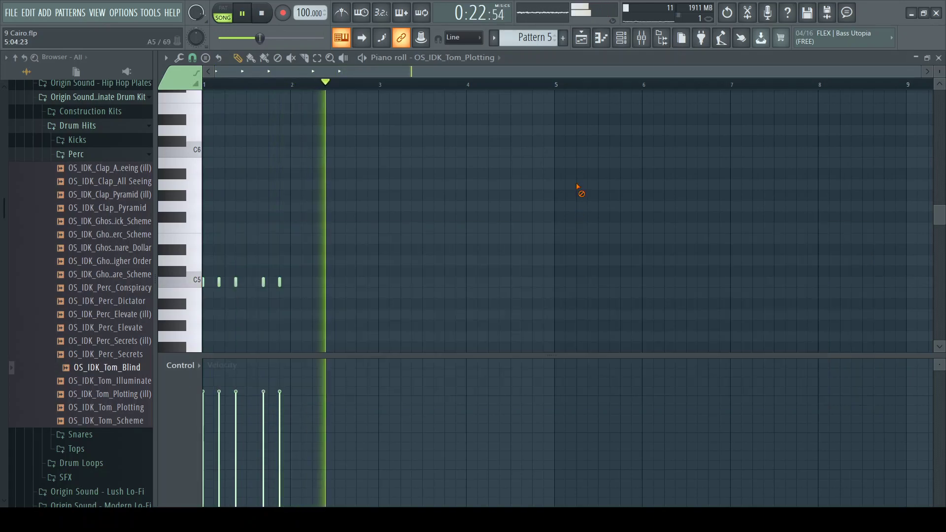
Step: Try extra OS_IDK_Tom_Plotting hits on steps 20 and 18 of Pattern 5, play them from bar 9 and remove both
{"action": "key", "text": "F6"}
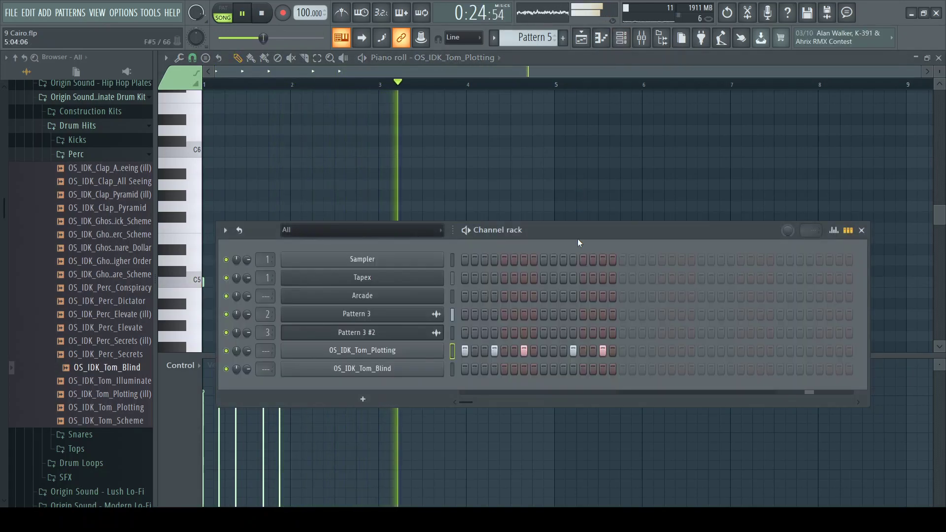
{"action": "left_click", "coordinate": [653, 351]}
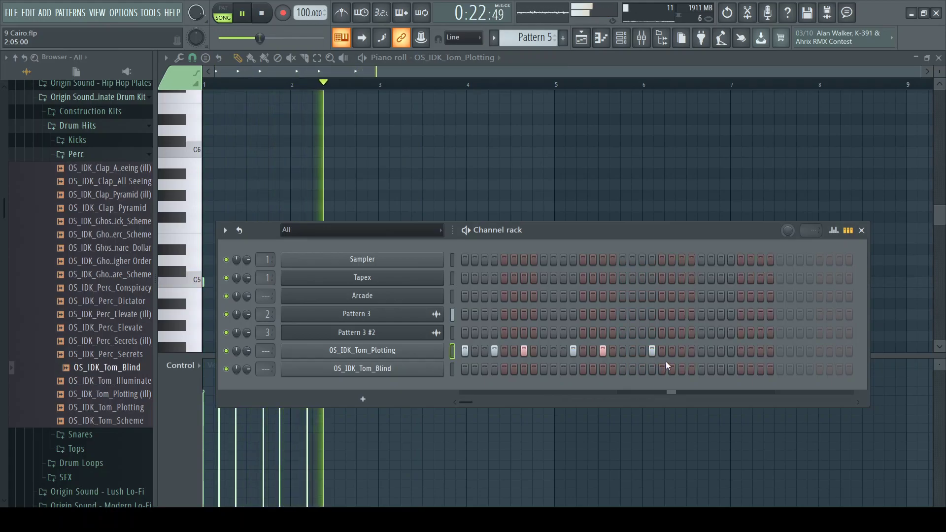
{"action": "key", "text": "space"}
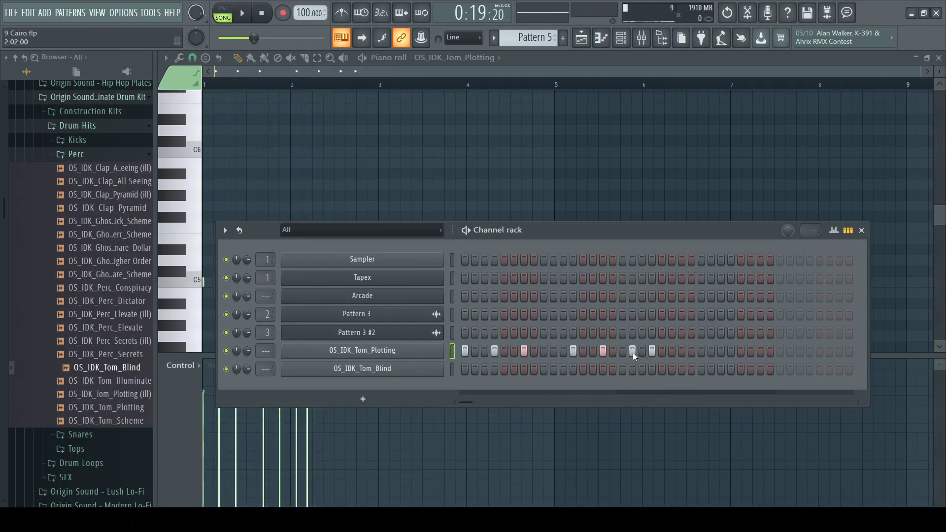
{"action": "key", "text": "space"}
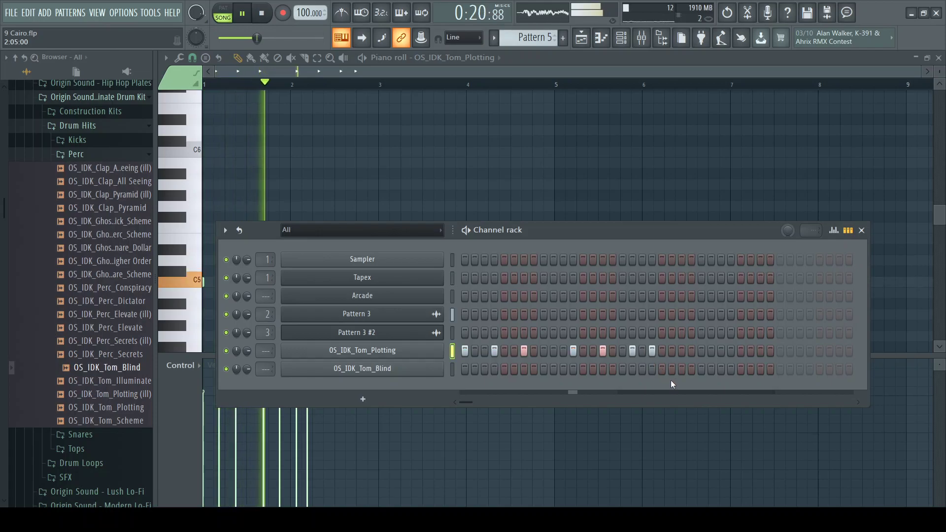
{"action": "right_click", "coordinate": [652, 350]}
{"action": "right_click", "coordinate": [633, 350]}
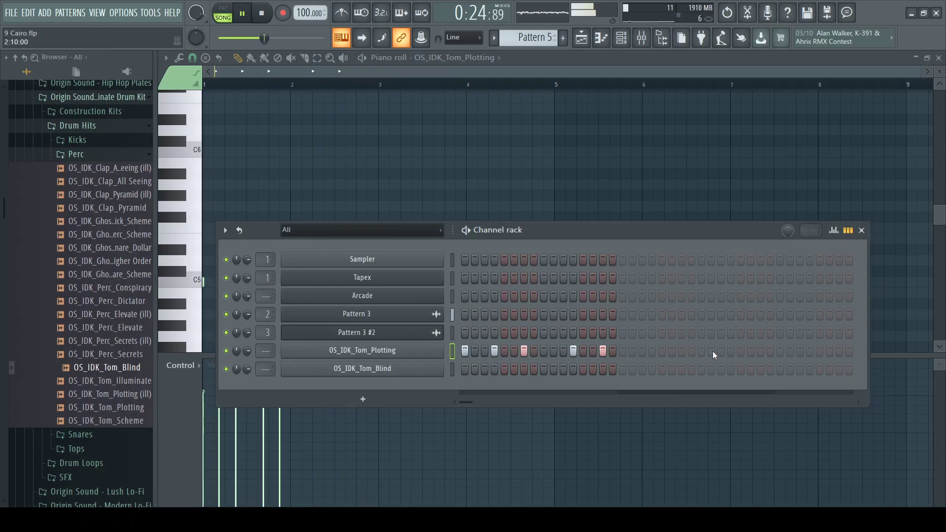
Step: Add OS_IDK_Tom_Plotting hits on steps 20, 23, 26 and 28 of Pattern 5 during playback
{"action": "left_click", "coordinate": [712, 351]}
{"action": "left_click", "coordinate": [732, 351]}
{"action": "left_click", "coordinate": [654, 353]}
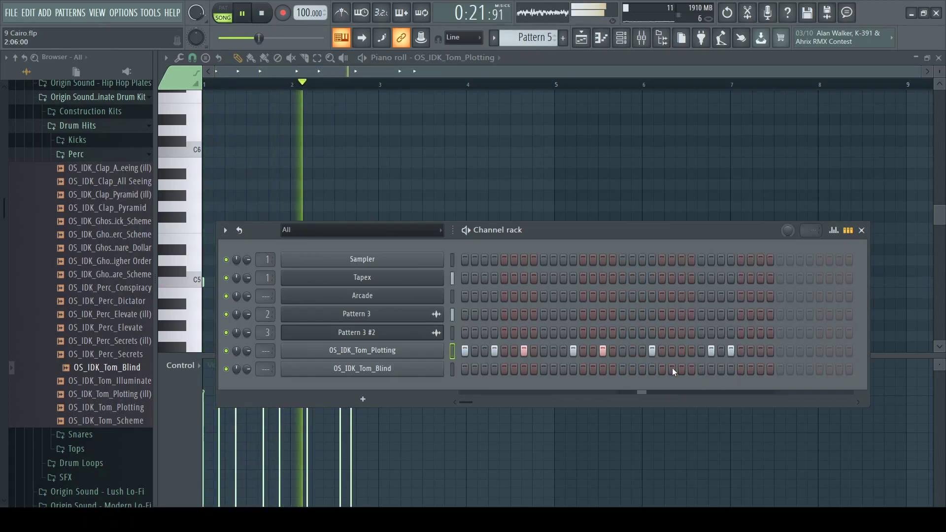
{"action": "left_click", "coordinate": [681, 351]}
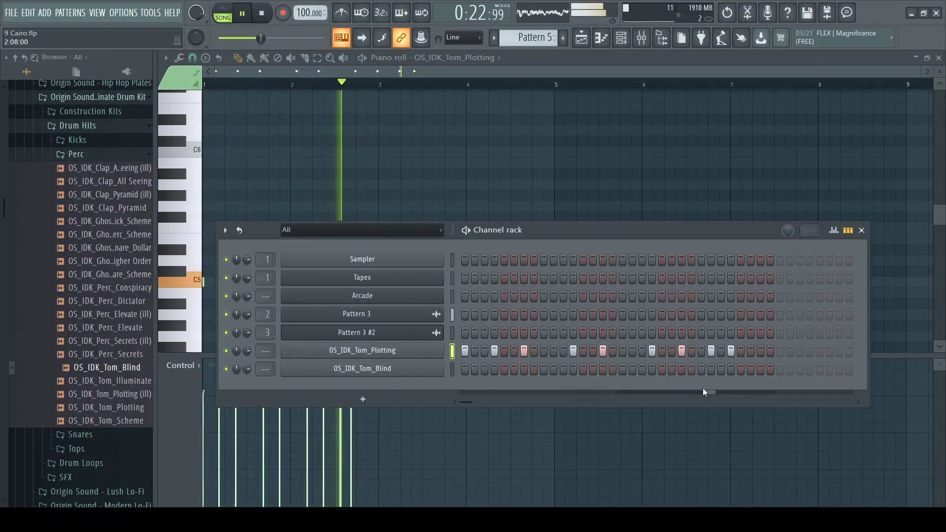
Step: Stop playback and place Pattern 5 clips on Track 6 at bars 11, 13 and 15 of the playlist
{"action": "key", "text": "F6"}
{"action": "key", "text": "space"}
{"action": "key", "text": "F5"}
{"action": "left_click", "coordinate": [515, 284]}
{"action": "left_click", "coordinate": [552, 283]}
{"action": "left_click_drag", "start_coordinate": [583, 282], "coordinate": [602, 278]}
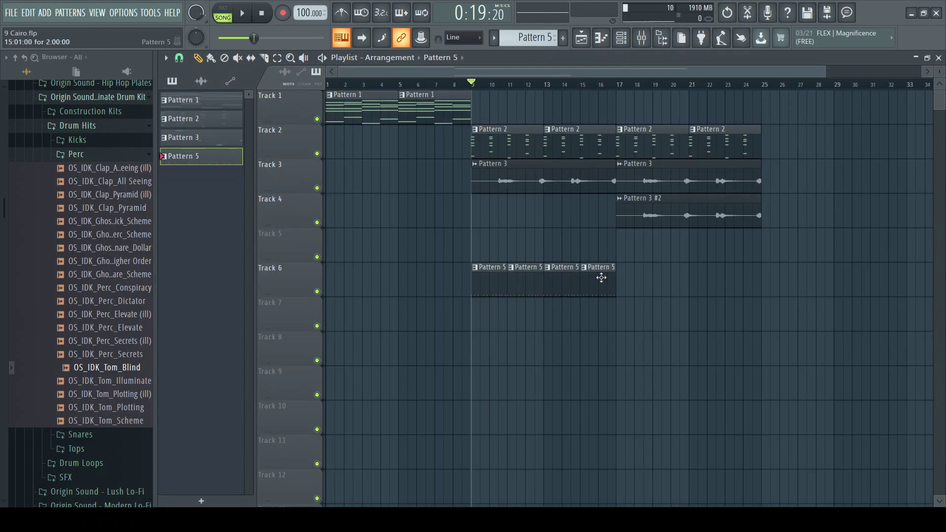
Step: Fill Track 5 with one-bar Pattern 4 clips from bar 9 through bar 16
{"action": "scroll", "coordinate": [532, 37], "scroll_direction": "down", "scroll_amount": 1}
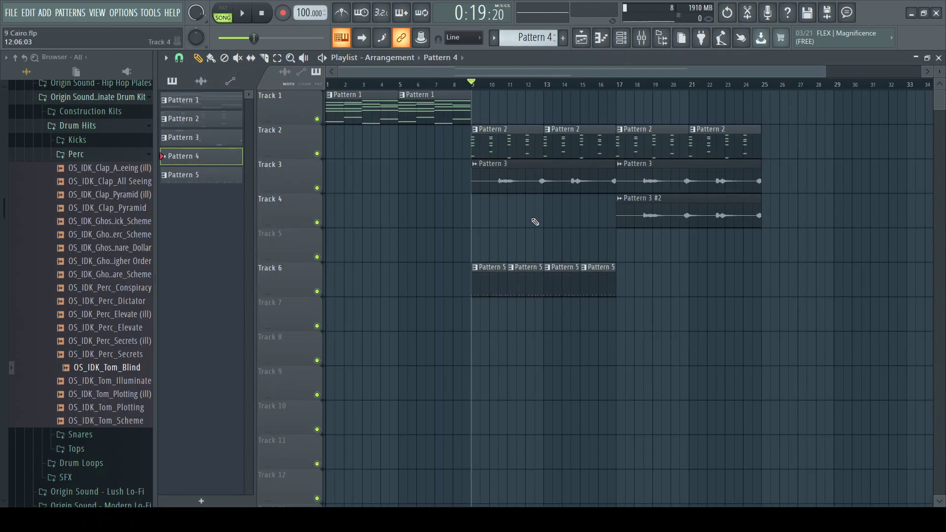
{"action": "left_click", "coordinate": [490, 251]}
{"action": "left_click_drag", "start_coordinate": [490, 251], "coordinate": [535, 252]}
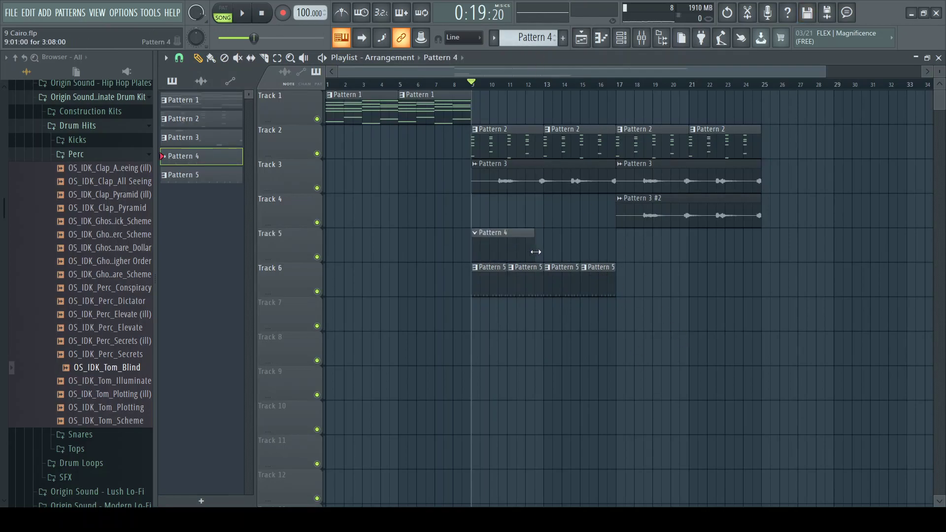
{"action": "left_click", "coordinate": [494, 251]}
{"action": "left_click", "coordinate": [515, 248]}
{"action": "left_click_drag", "start_coordinate": [571, 250], "coordinate": [589, 251]}
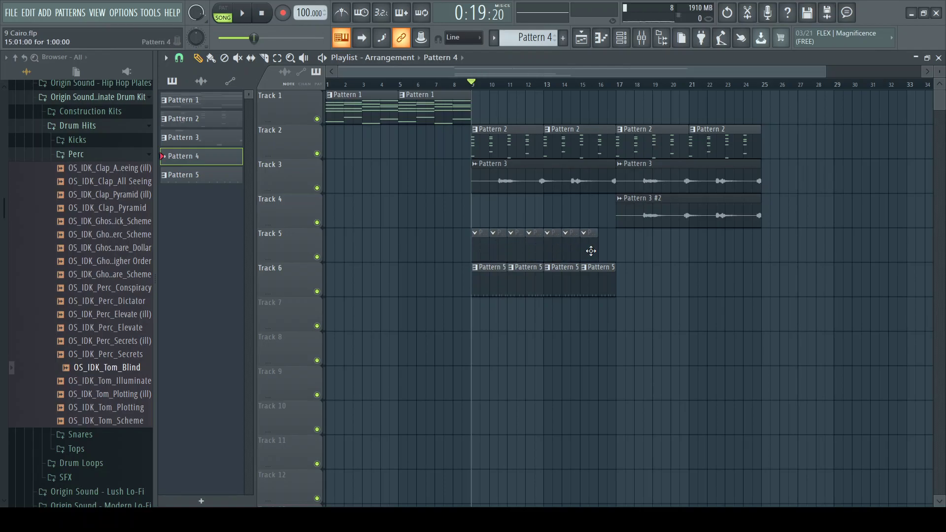
Step: Open the OS_IDK_Tom_Blind piano roll in Pattern 4, play the arrangement from bar 9 and audition C5 over it
{"action": "key", "text": "F6"}
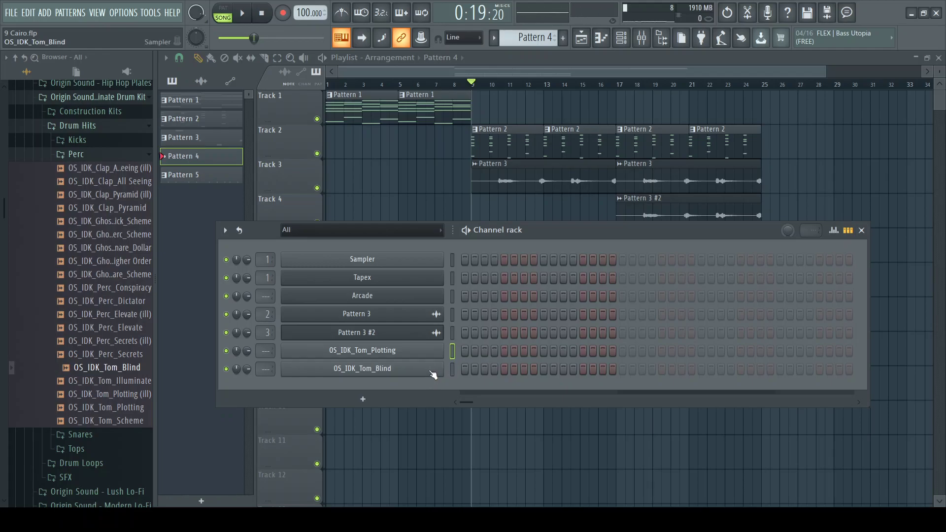
{"action": "left_click", "coordinate": [433, 376]}
{"action": "key", "text": "F6"}
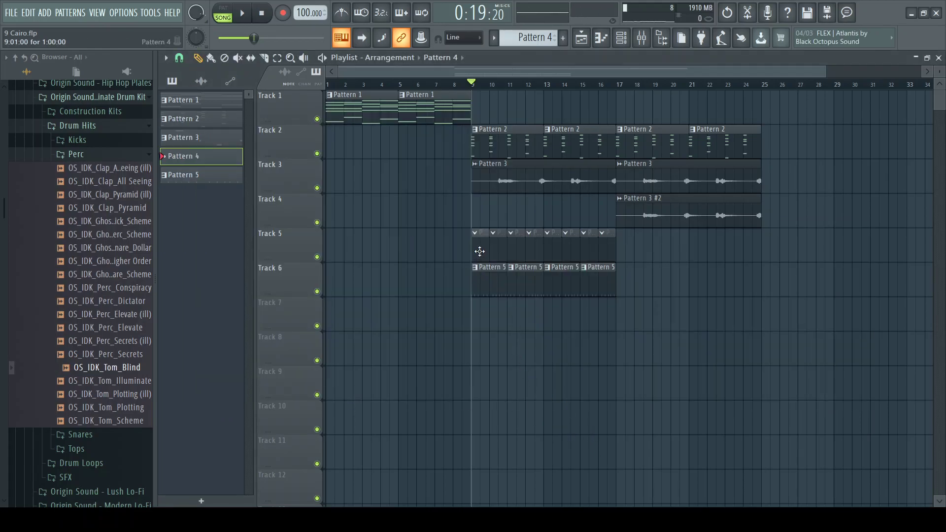
{"action": "key", "text": "F6"}
{"action": "key", "text": "g"}
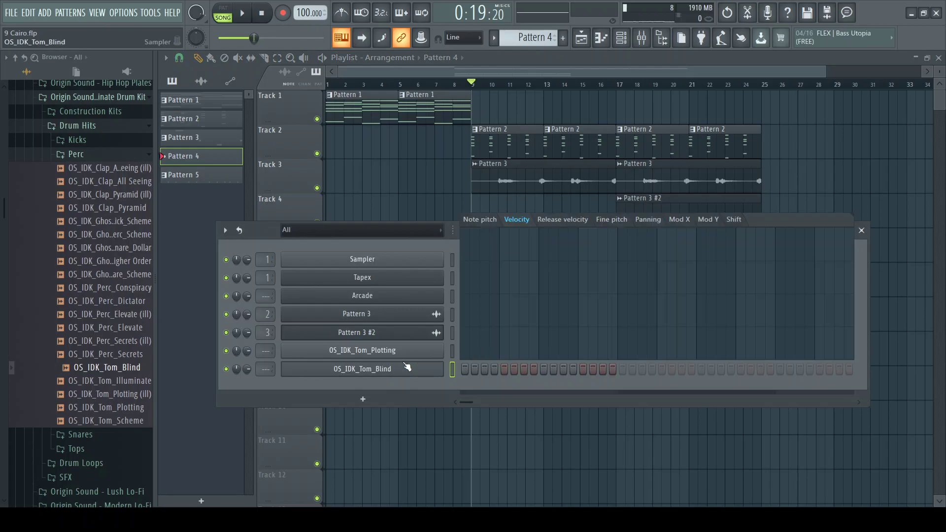
{"action": "key", "text": "F7"}
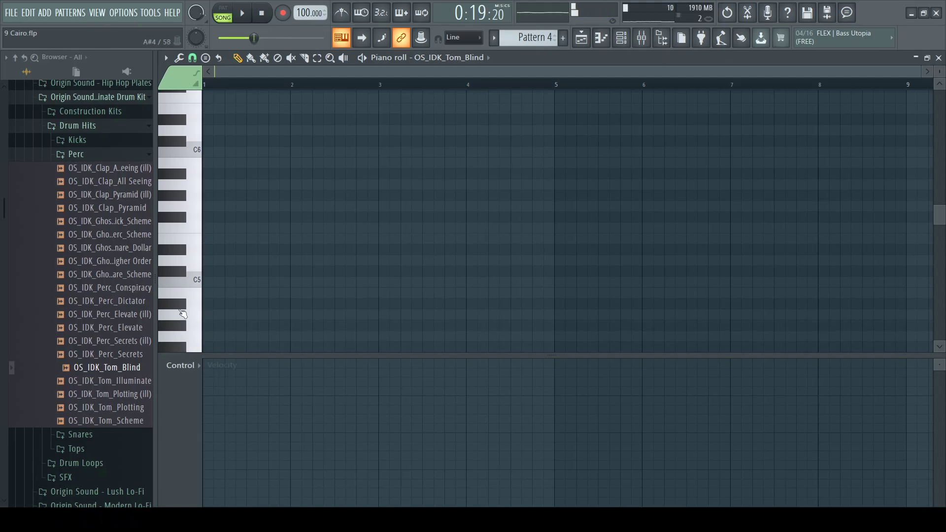
{"action": "key", "text": "space"}
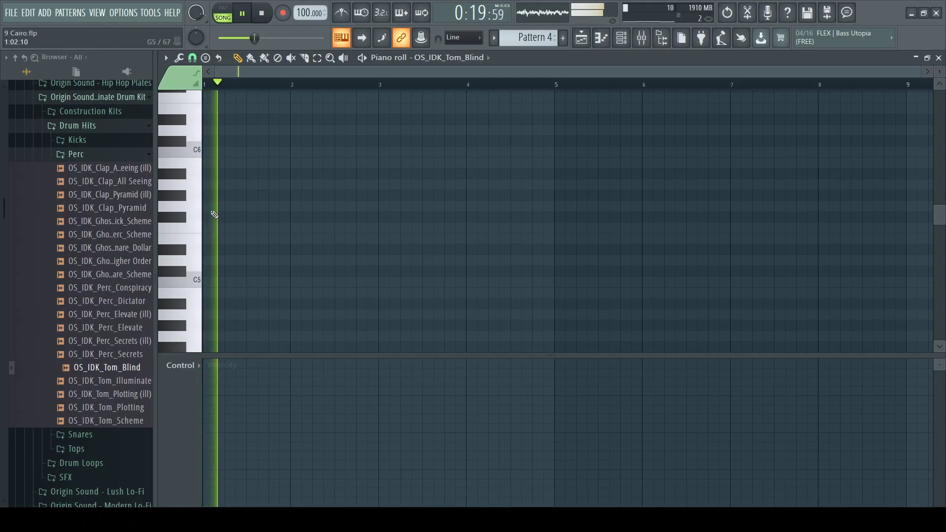
{"action": "left_click", "coordinate": [195, 281]}
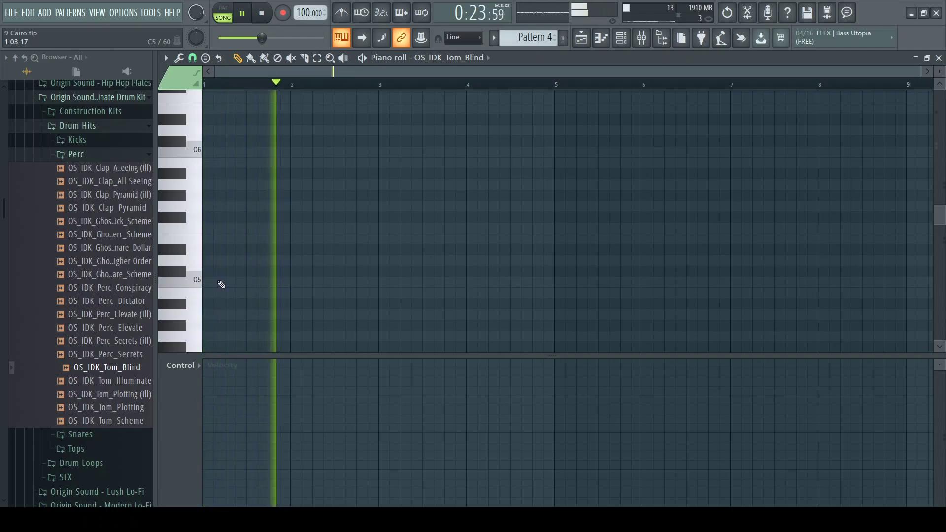
Step: Add one-step OS_IDK_Tom_Blind notes in bar 1, C5 on step 4 and E4 on step 1, and play them from bar 9
{"action": "left_click", "coordinate": [924, 72]}
{"action": "left_click_drag", "start_coordinate": [921, 72], "coordinate": [610, 75]}
{"action": "scroll", "coordinate": [369, 264], "scroll_direction": "down", "scroll_amount": 2}
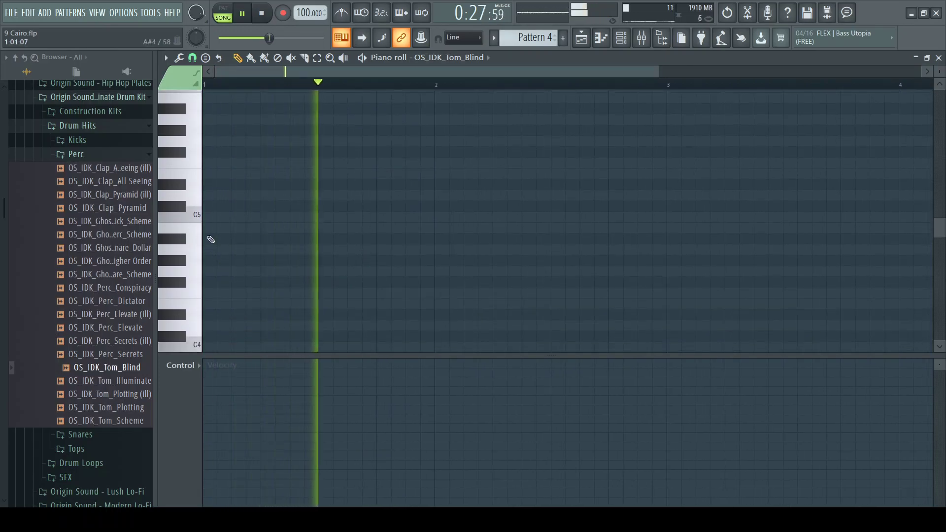
{"action": "key", "text": "space"}
{"action": "left_click", "coordinate": [249, 218]}
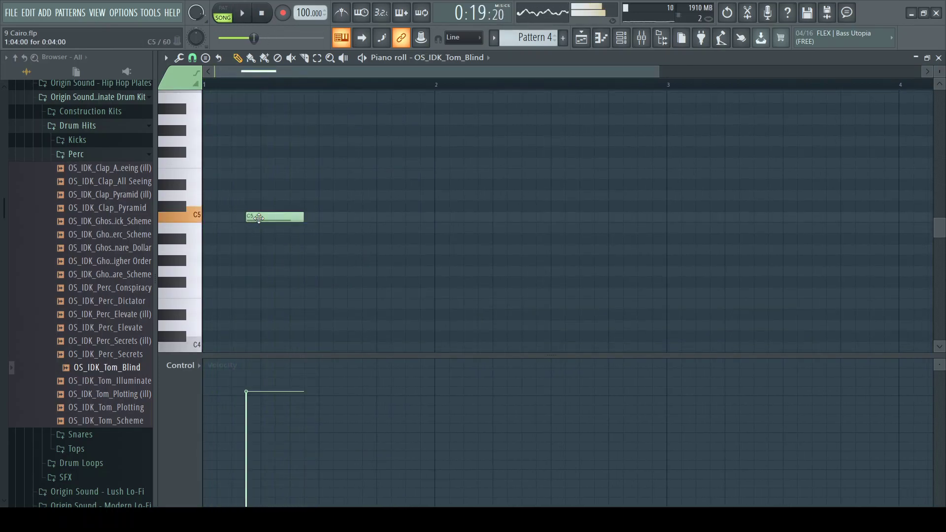
{"action": "left_click_drag", "start_coordinate": [267, 223], "coordinate": [261, 223]}
{"action": "key", "text": "space"}
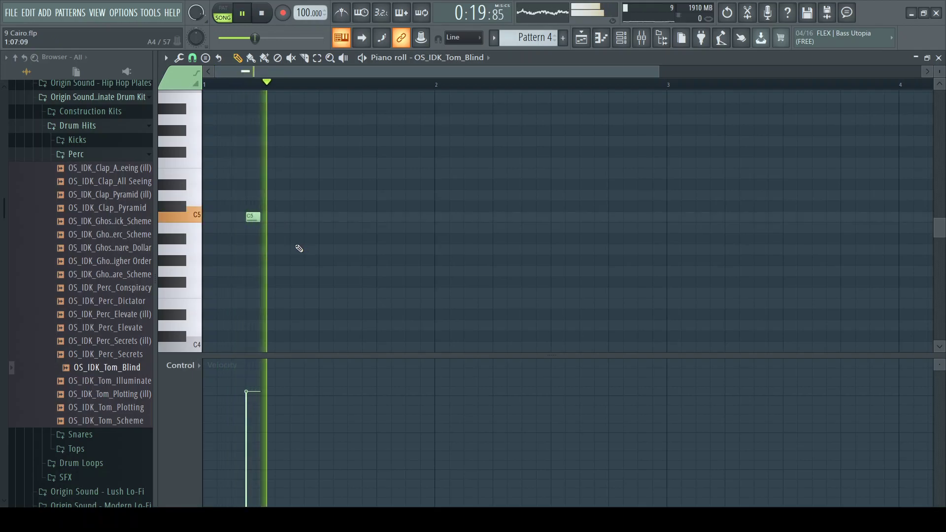
{"action": "key", "text": "space"}
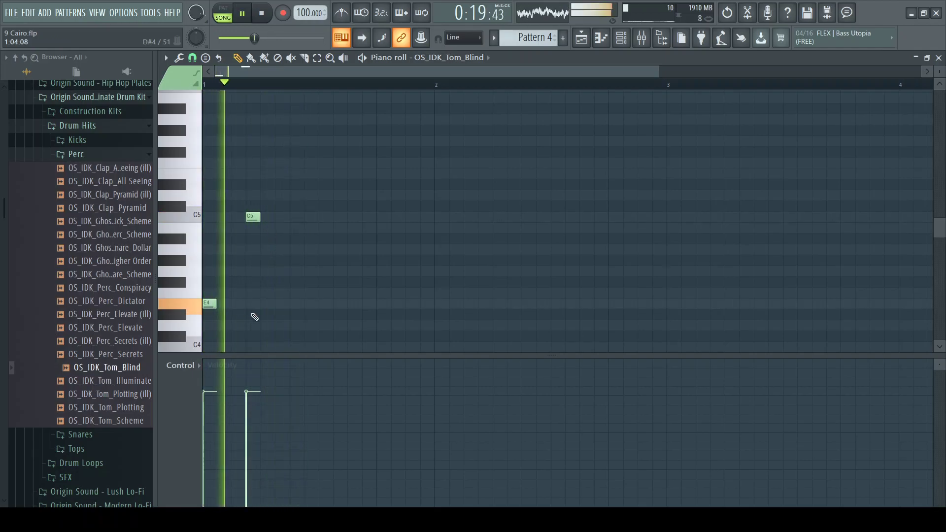
Step: Try E4 notes on steps 5, 7 and 9 and a C5 note on step 8, removing each after listening
{"action": "left_click", "coordinate": [296, 305]}
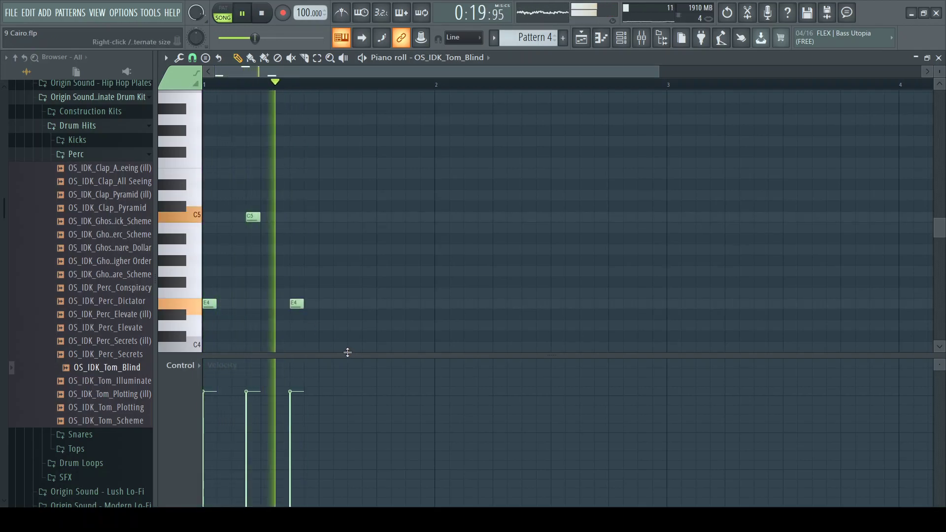
{"action": "key", "text": "space"}
{"action": "right_click", "coordinate": [297, 304]}
{"action": "key", "text": "space"}
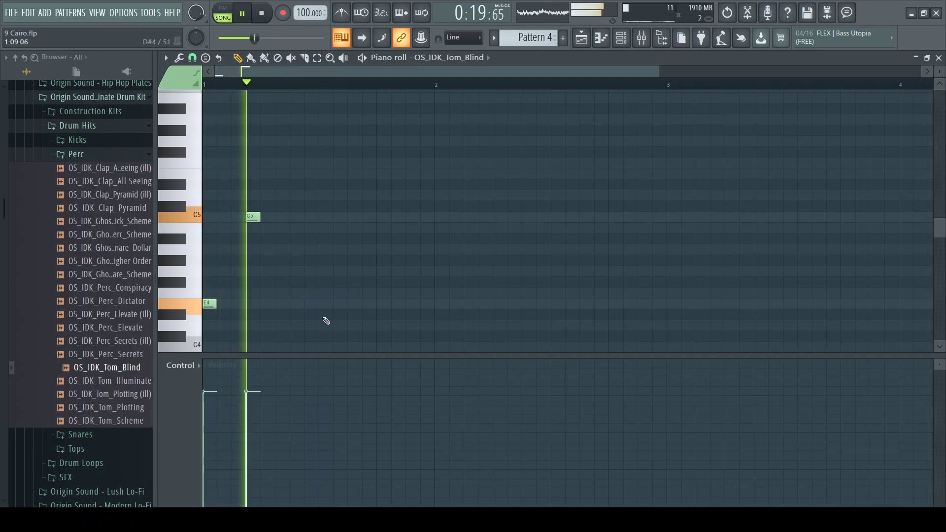
{"action": "left_click", "coordinate": [266, 304]}
{"action": "right_click", "coordinate": [266, 304]}
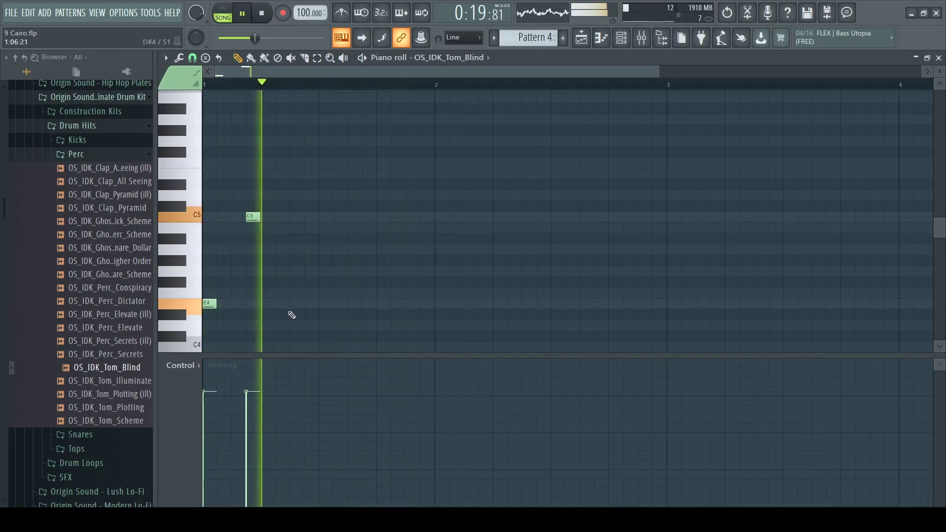
{"action": "left_click", "coordinate": [309, 218]}
{"action": "left_click", "coordinate": [325, 304]}
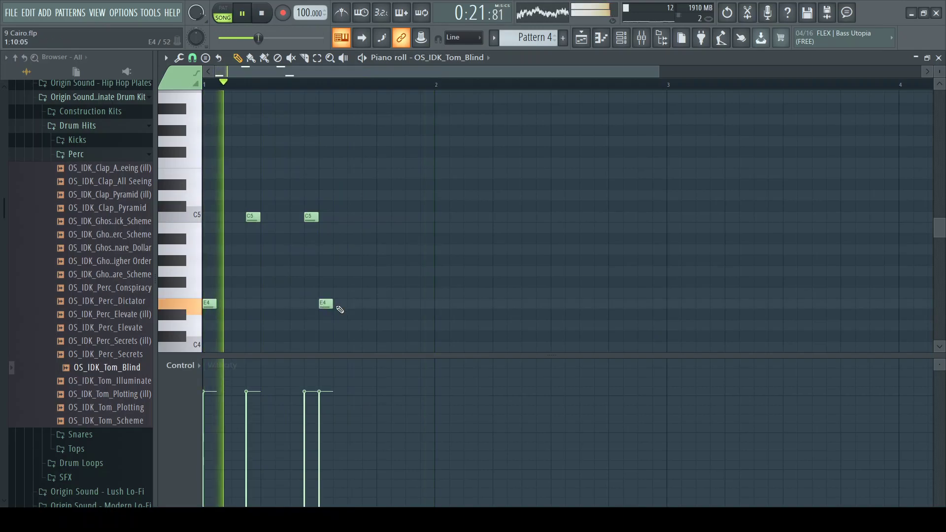
{"action": "right_click", "coordinate": [311, 217]}
{"action": "right_click", "coordinate": [326, 303]}
Step: Add C5 on step 7 and E4 on step 9, and move all four notes to bar 2
{"action": "left_click", "coordinate": [294, 218]}
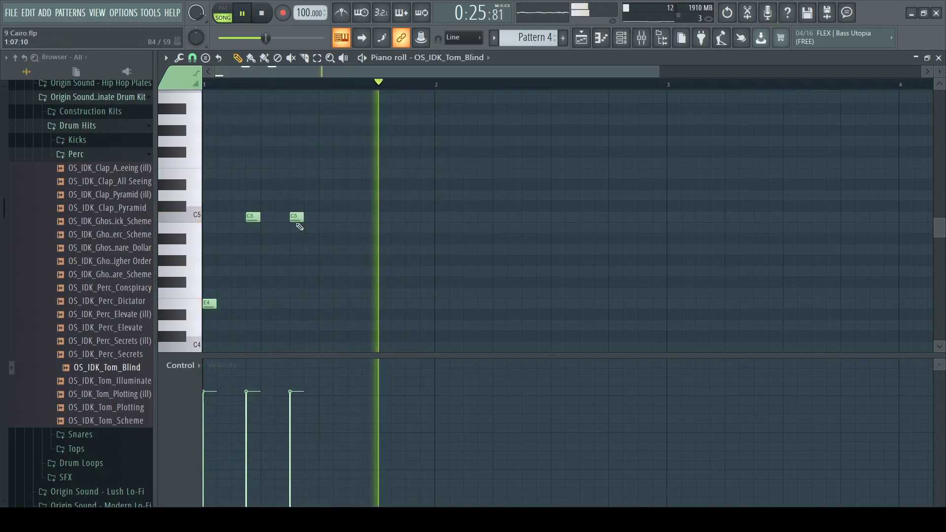
{"action": "left_click", "coordinate": [323, 304]}
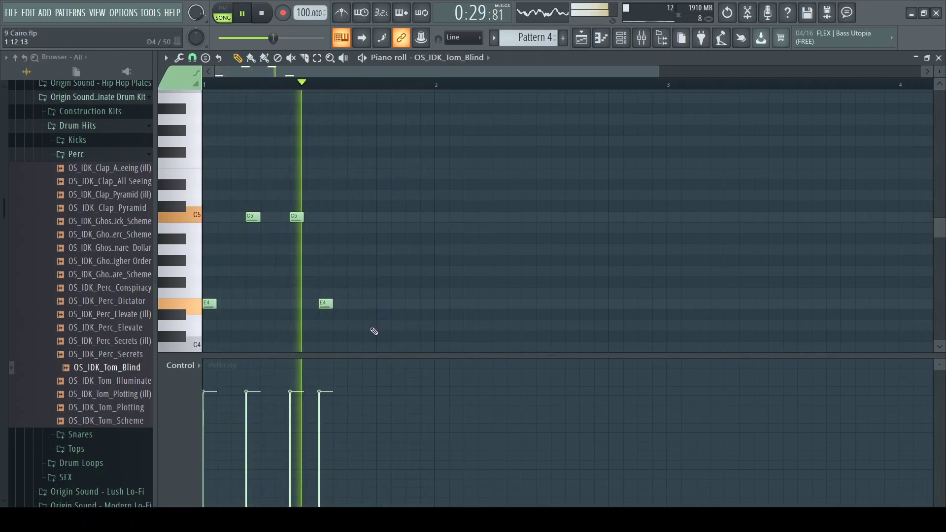
{"action": "left_click_drag", "start_coordinate": [371, 336], "coordinate": [202, 148]}
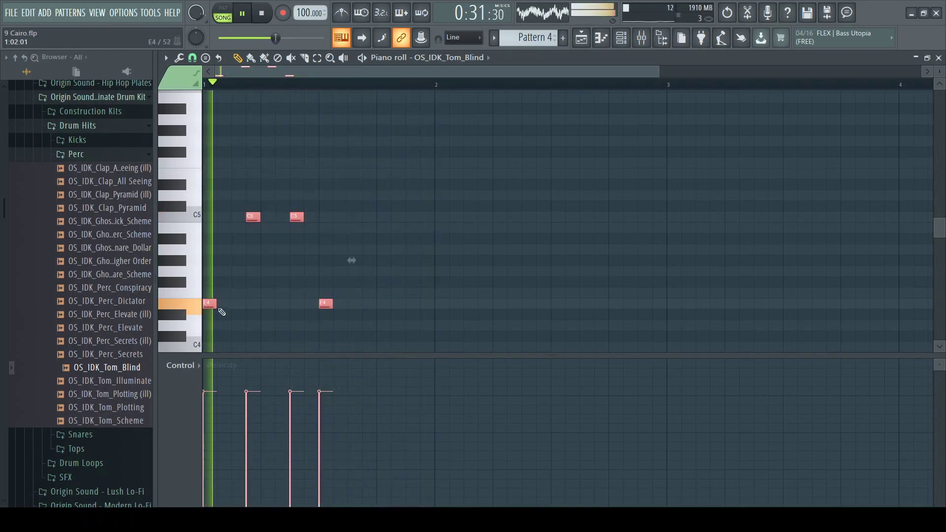
{"action": "left_click_drag", "start_coordinate": [214, 306], "coordinate": [446, 315]}
{"action": "left_click", "coordinate": [362, 322], "text": "ctrl"}
Step: Add a new figure in bar 1 with E4 on steps 1 and 5 and C5 on steps 4 and 7
{"action": "left_click", "coordinate": [212, 304]}
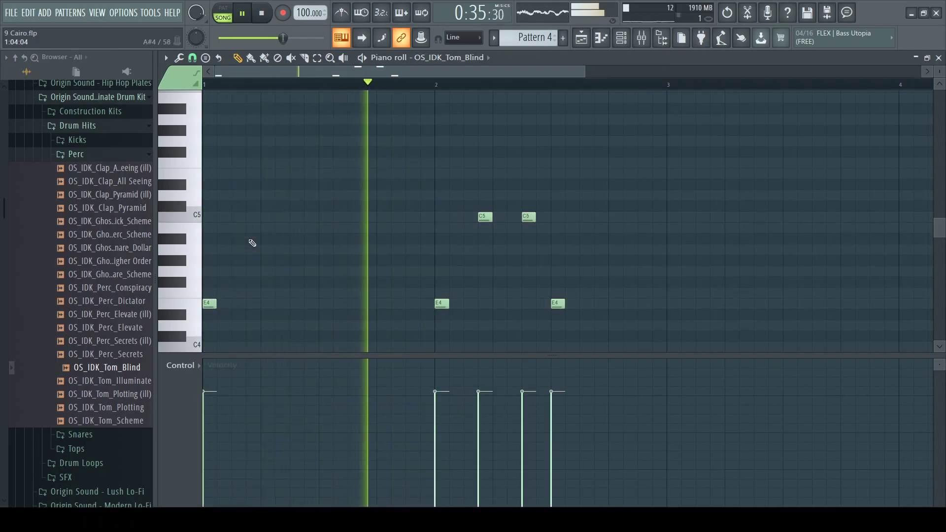
{"action": "left_click", "coordinate": [253, 217]}
{"action": "left_click", "coordinate": [265, 303]}
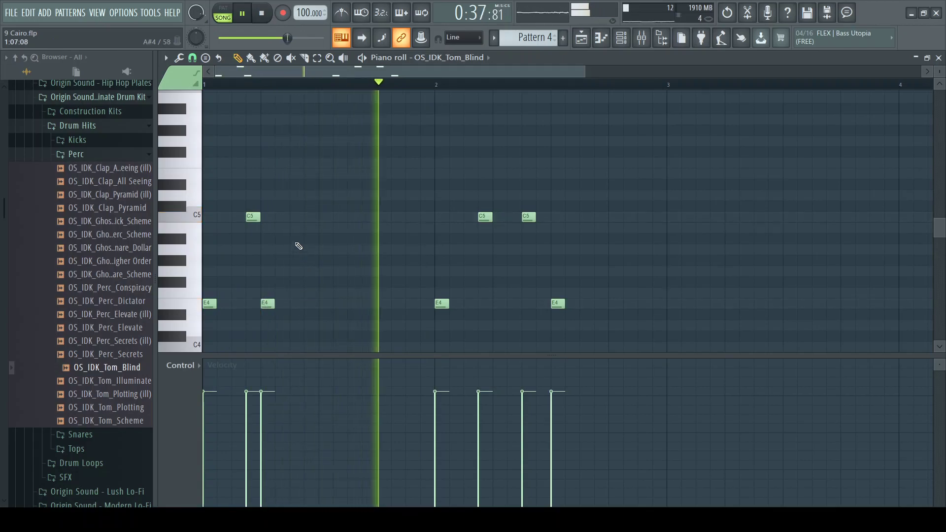
{"action": "left_click", "coordinate": [296, 216]}
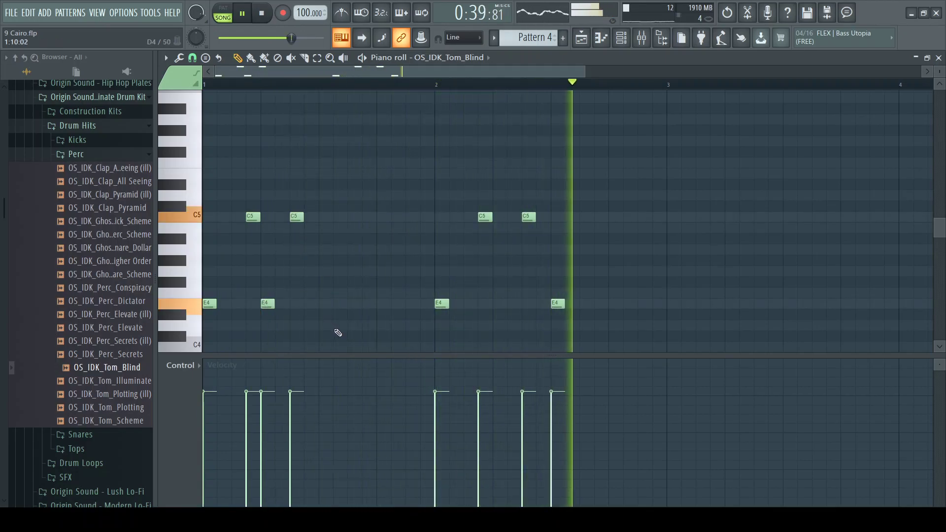
Step: Stop playback and duplicate the four bar 1 notes to start on step 9
{"action": "key", "text": "space"}
{"action": "left_click_drag", "start_coordinate": [337, 338], "coordinate": [202, 180]}
{"action": "left_click_drag", "start_coordinate": [212, 306], "coordinate": [333, 299], "text": "shift"}
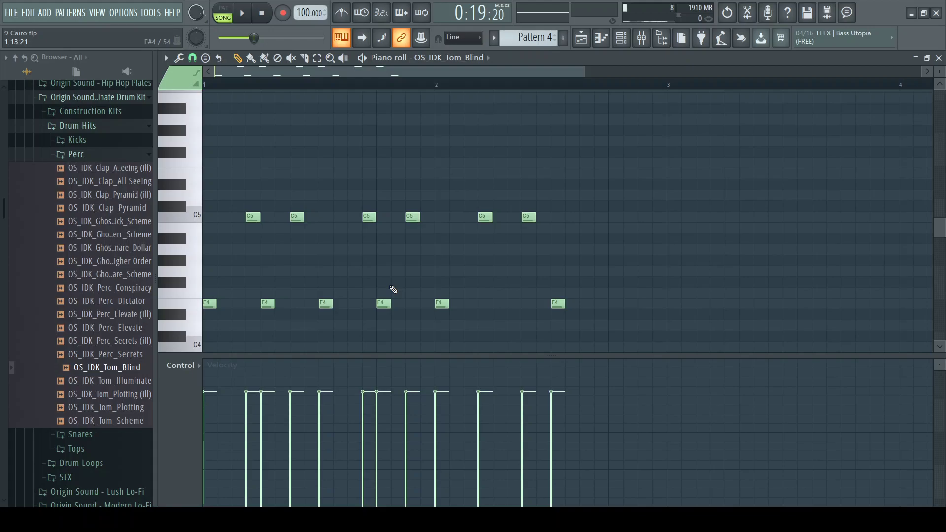
Step: Play the arrangement from bar 9 to hear the finished Pattern 4 and view its clips in the playlist
{"action": "key", "text": "space"}
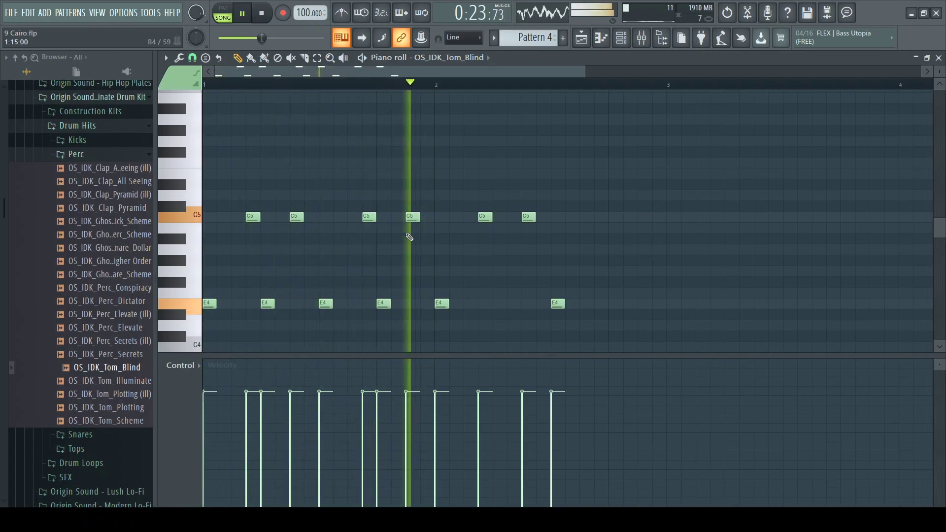
{"action": "key", "text": "F5"}
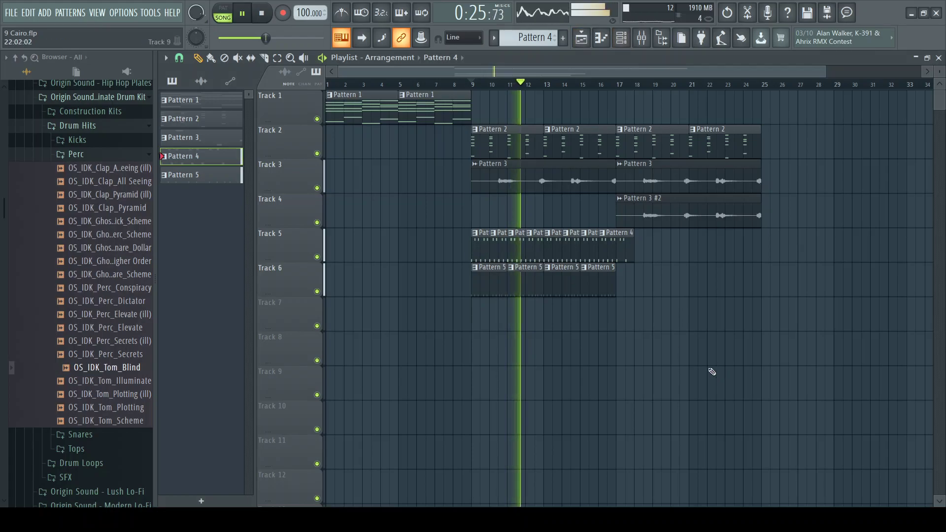
{"action": "key", "text": "space"}
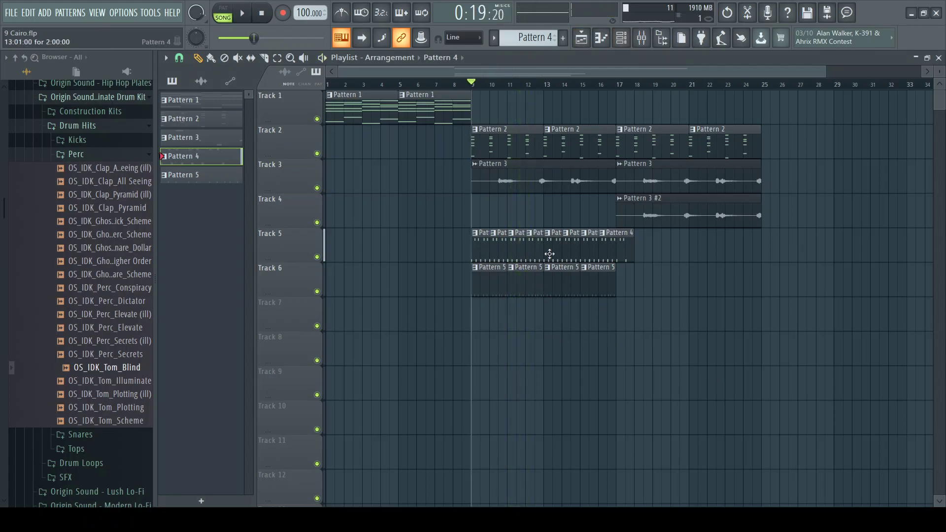
Step: Replace the overlapping Pattern 4 clips on Track 5 with four back-to-back two-bar clips from bar 9 to bar 17 during playback
{"action": "left_click_drag", "start_coordinate": [573, 254], "coordinate": [519, 253]}
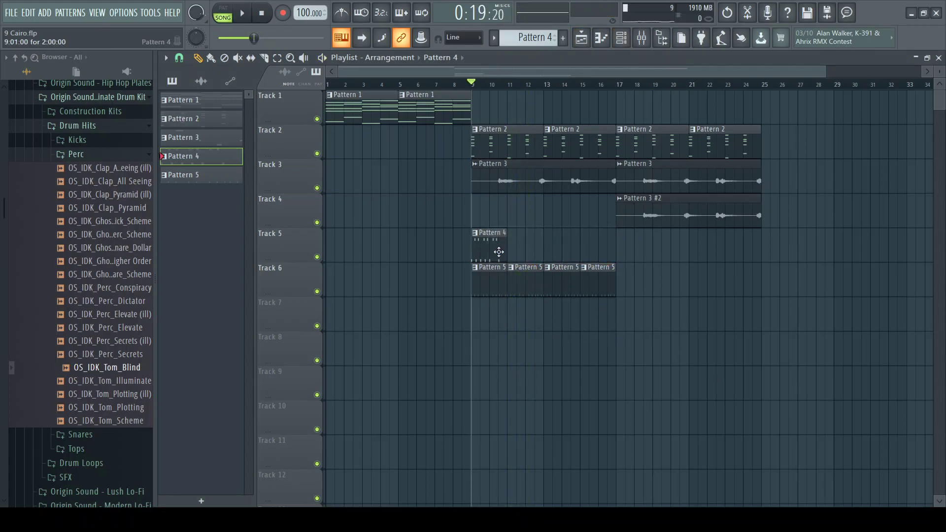
{"action": "left_click", "coordinate": [515, 250]}
{"action": "key", "text": "space"}
{"action": "left_click", "coordinate": [551, 246]}
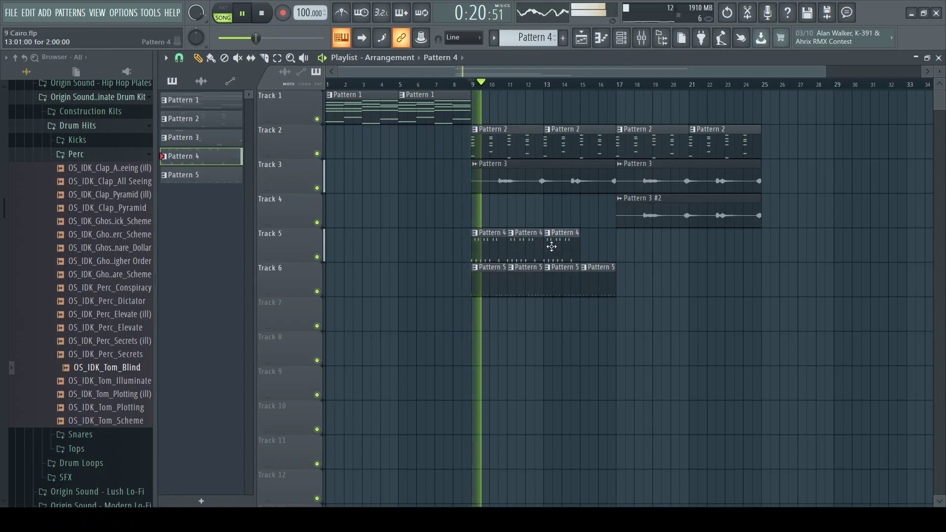
{"action": "left_click", "coordinate": [594, 252]}
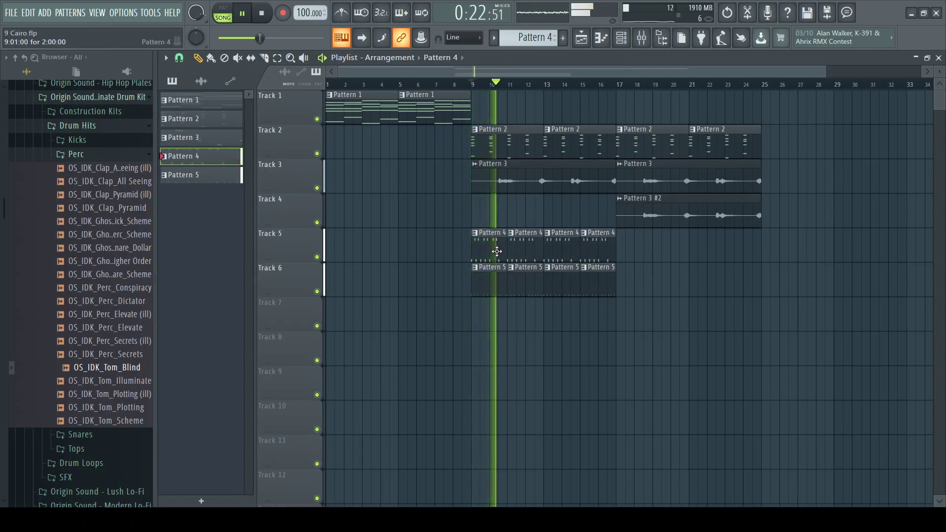
Step: In Pattern 4's piano roll, add C5 on step 12 and E4 on step 13 of bar 2, and delete the C5 on step 7 of bar 1
{"action": "double_click", "coordinate": [486, 250]}
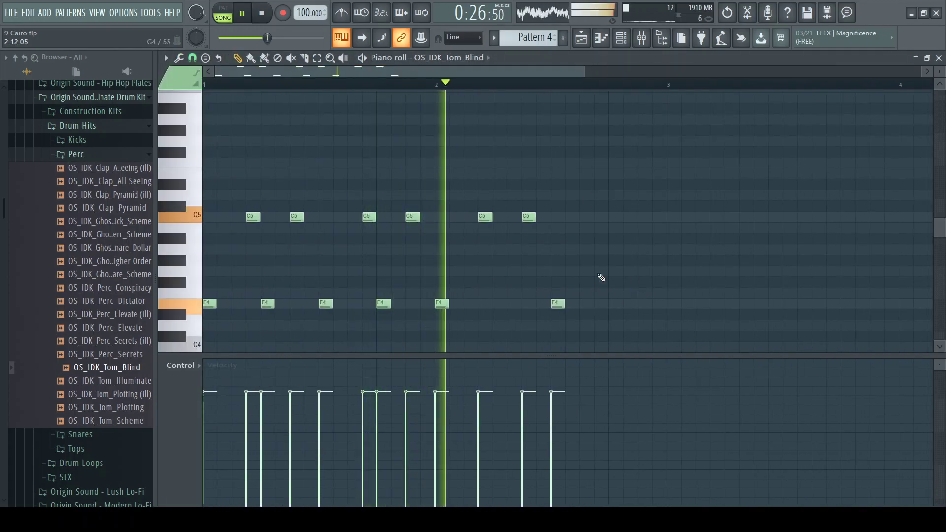
{"action": "left_click", "coordinate": [602, 218]}
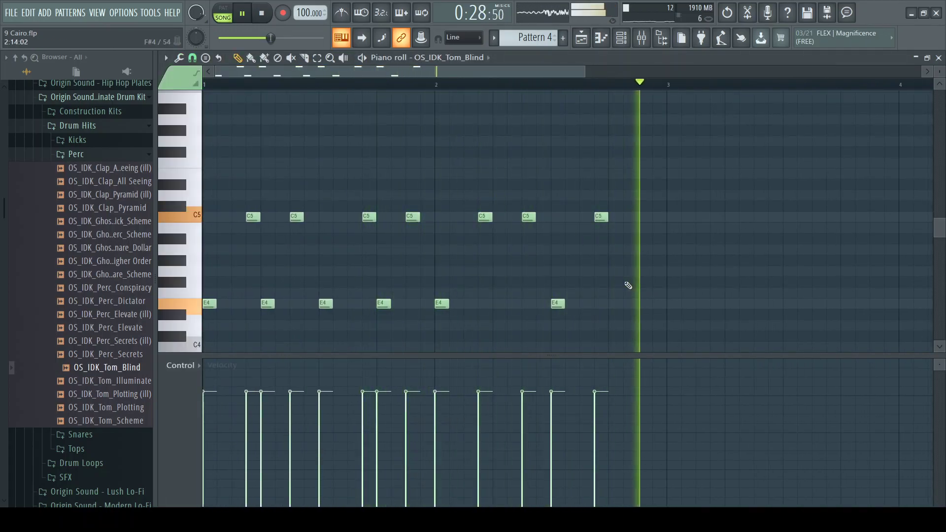
{"action": "left_click", "coordinate": [617, 304]}
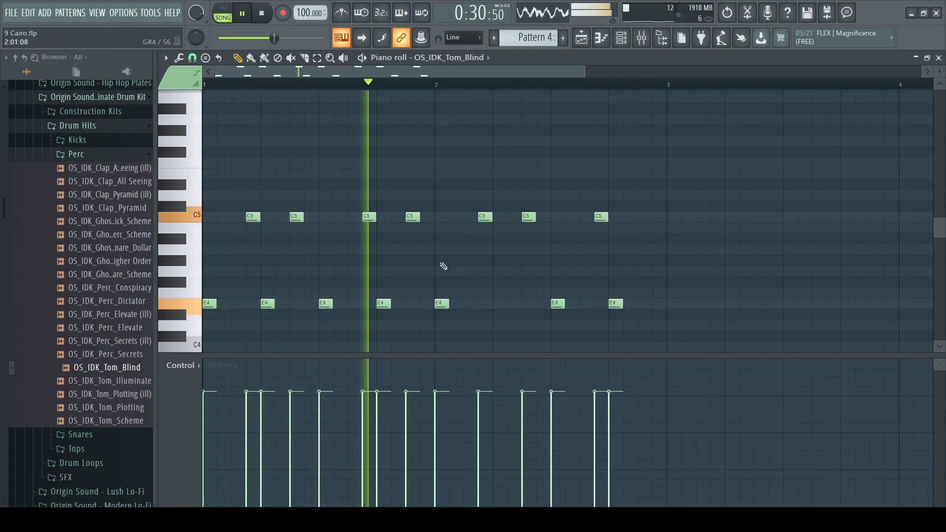
{"action": "key", "text": "space"}
{"action": "key", "text": "space"}
{"action": "right_click", "coordinate": [296, 217]}
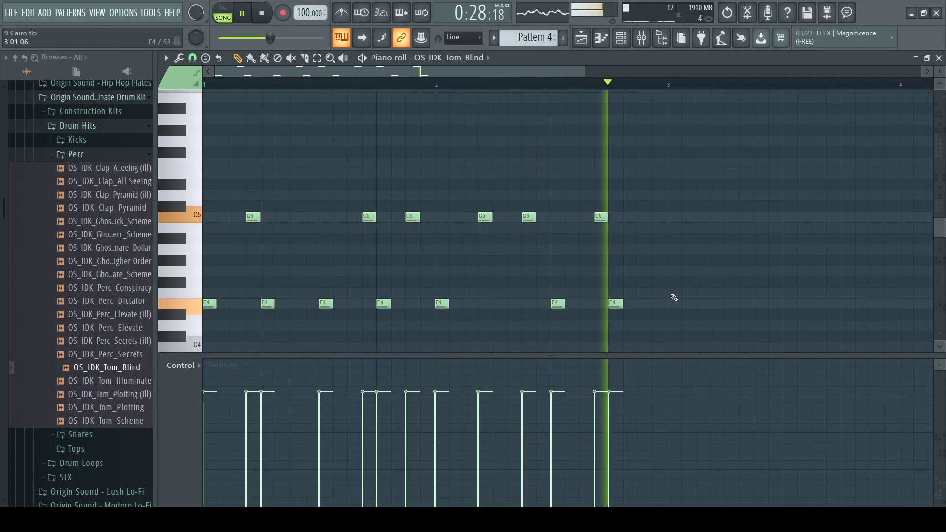
{"action": "key", "text": "space"}
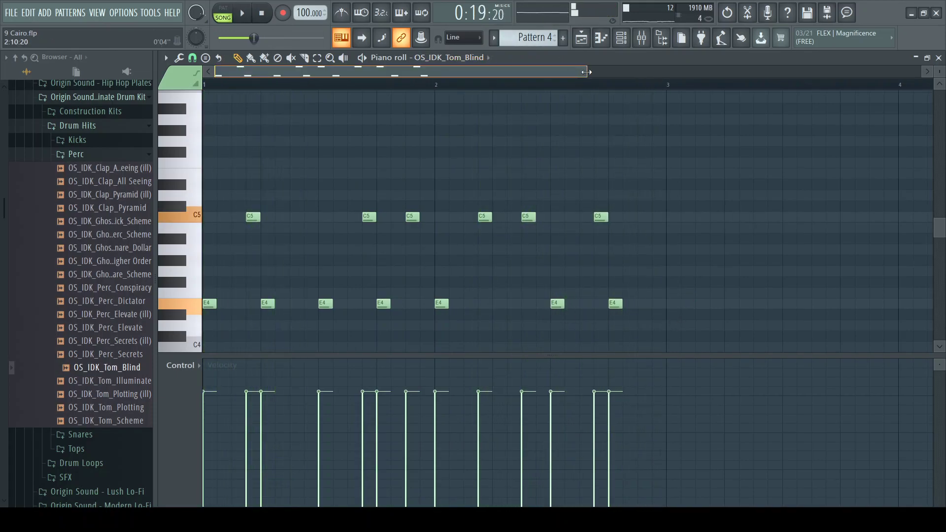
Step: Extend Pattern 4 to four bars by moving the bar 2 notes to bar 4 and repeating the bar 1 notes in bars 2 and 3
{"action": "scroll", "coordinate": [591, 286], "scroll_direction": "down", "scroll_amount": 3}
{"action": "left_click_drag", "start_coordinate": [488, 330], "coordinate": [333, 149]}
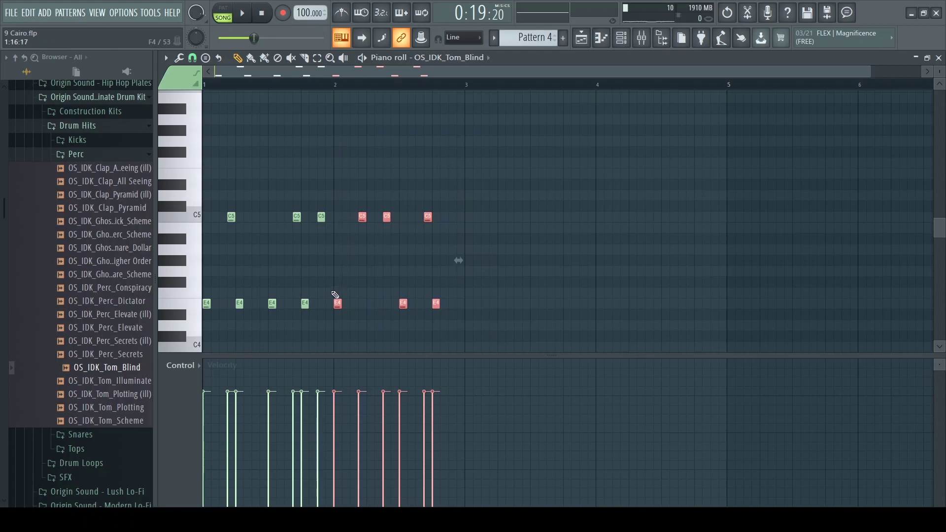
{"action": "left_click_drag", "start_coordinate": [338, 303], "coordinate": [602, 297]}
{"action": "left_click_drag", "start_coordinate": [419, 320], "coordinate": [202, 169]}
{"action": "left_click_drag", "start_coordinate": [204, 302], "coordinate": [464, 305], "text": "shift"}
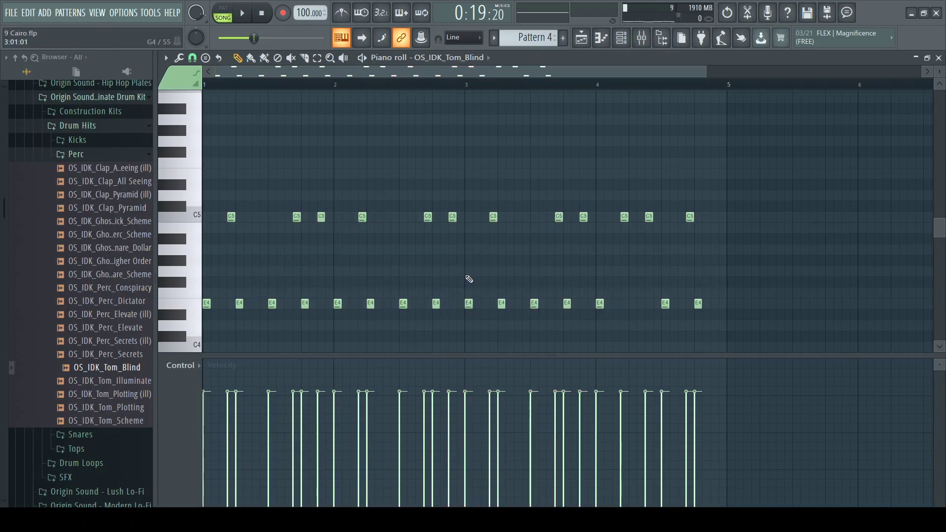
{"action": "key", "text": "space"}
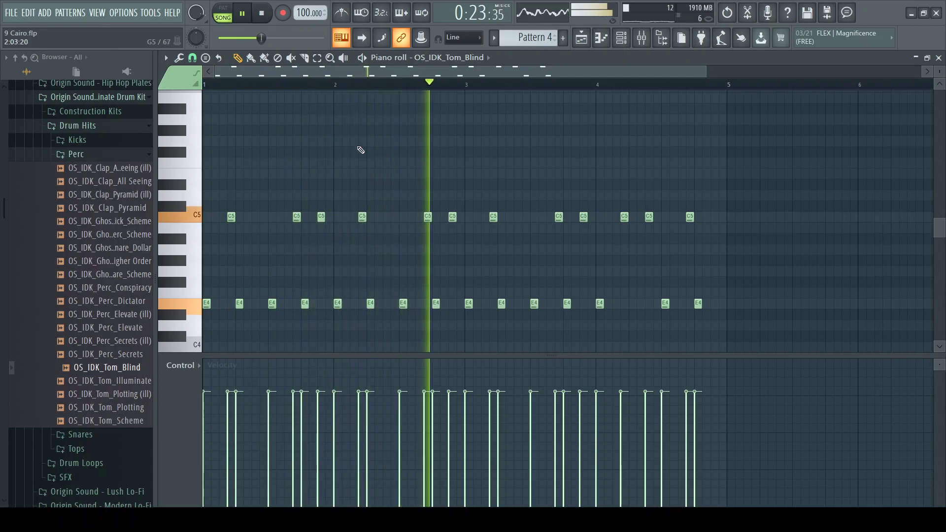
Step: Keep one four-bar Pattern 4 clip at bar 9 on Track 5 and add a second ending at bar 17, trimmed to start mid-bar 13
{"action": "key", "text": "F6"}
{"action": "key", "text": "F5"}
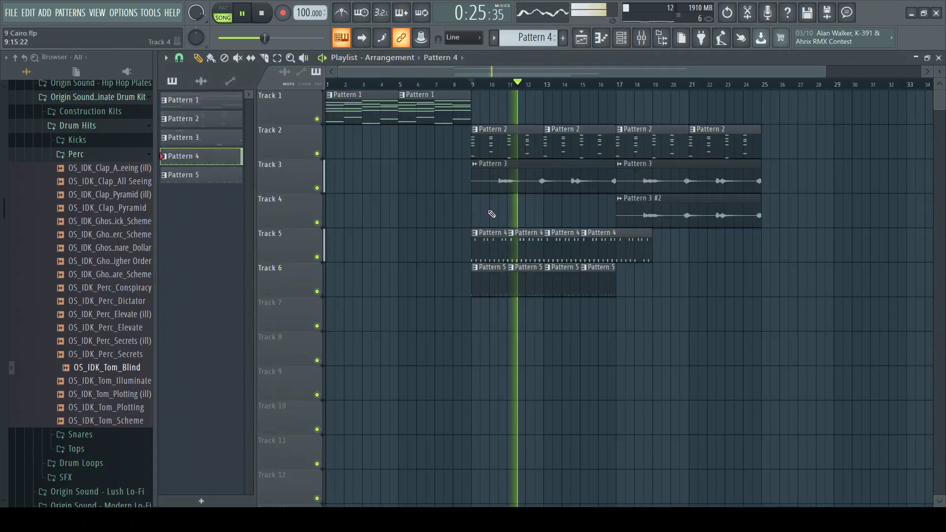
{"action": "right_click", "coordinate": [628, 248]}
{"action": "right_click", "coordinate": [572, 256]}
{"action": "right_click", "coordinate": [543, 254]}
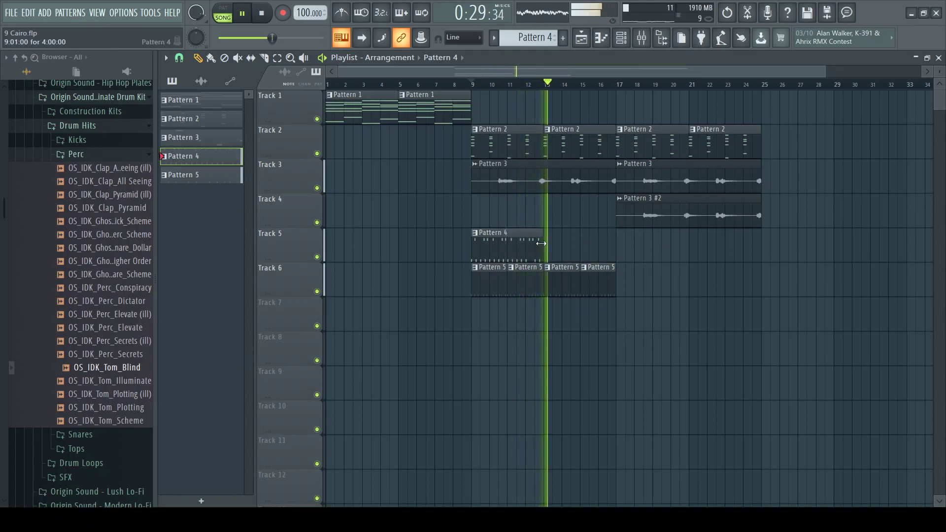
{"action": "left_click", "coordinate": [554, 244]}
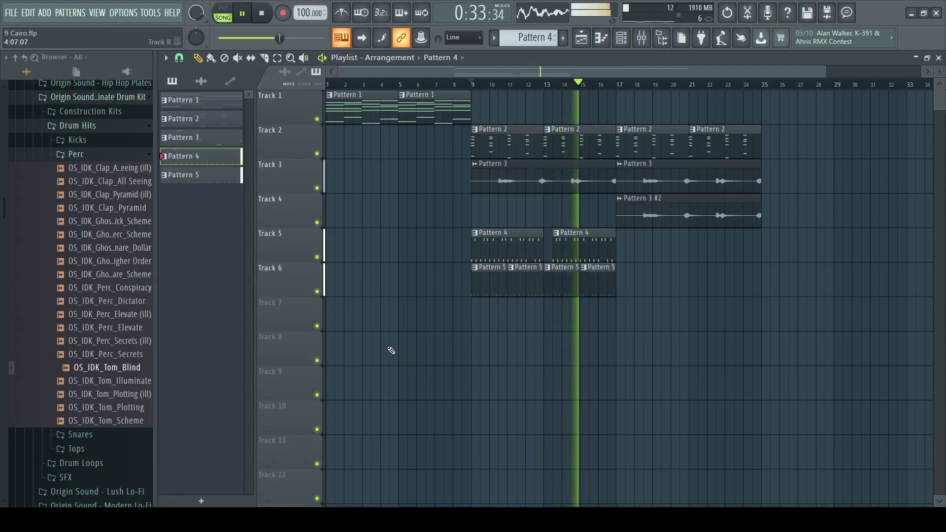
Step: Duplicate the Track 5 and Track 6 drum clips from bars 9–16 to start at bar 17, and stop playback
{"action": "left_click_drag", "start_coordinate": [639, 327], "coordinate": [634, 249]}
{"action": "left_click", "coordinate": [675, 351], "text": "ctrl"}
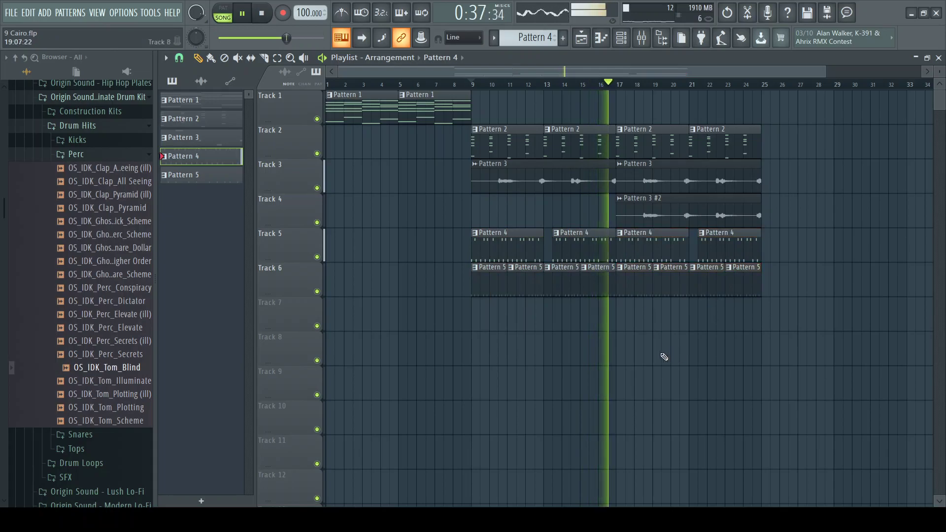
{"action": "key", "text": "space"}
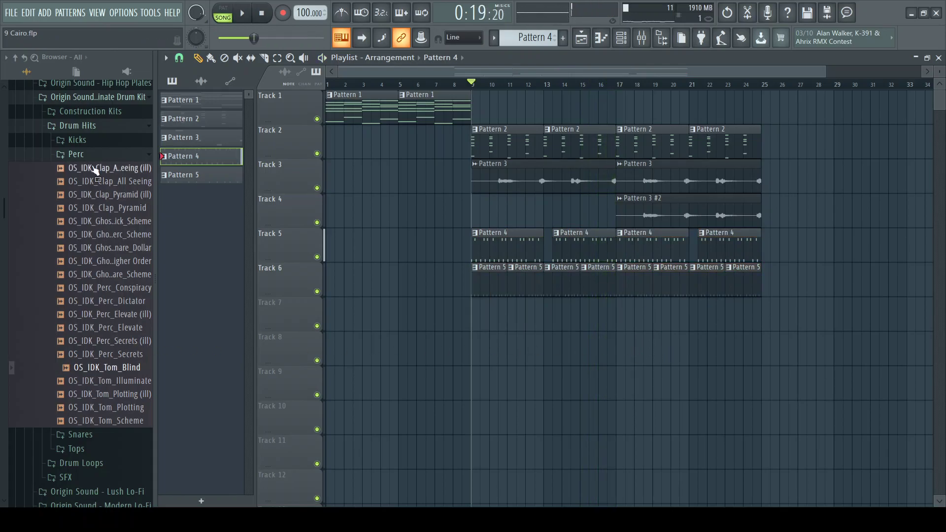
Step: Collapse the Origin Sound folders in the browser and find OVO - Kick (14) in the OVO Drum Kit's OVO - Kicks folder
{"action": "left_click", "coordinate": [88, 149]}
{"action": "left_click", "coordinate": [84, 130]}
{"action": "scroll", "coordinate": [94, 172], "scroll_direction": "up", "scroll_amount": 3}
{"action": "left_click", "coordinate": [87, 258]}
{"action": "scroll", "coordinate": [94, 315], "scroll_direction": "up", "scroll_amount": 6}
{"action": "left_click", "coordinate": [78, 396]}
{"action": "scroll", "coordinate": [80, 389], "scroll_direction": "up", "scroll_amount": 15}
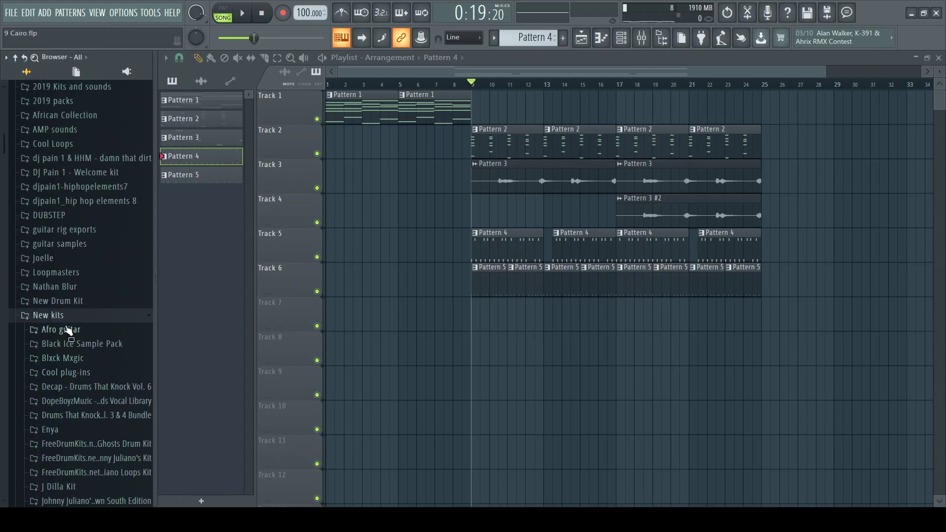
{"action": "left_click", "coordinate": [66, 318]}
{"action": "left_click", "coordinate": [76, 335]}
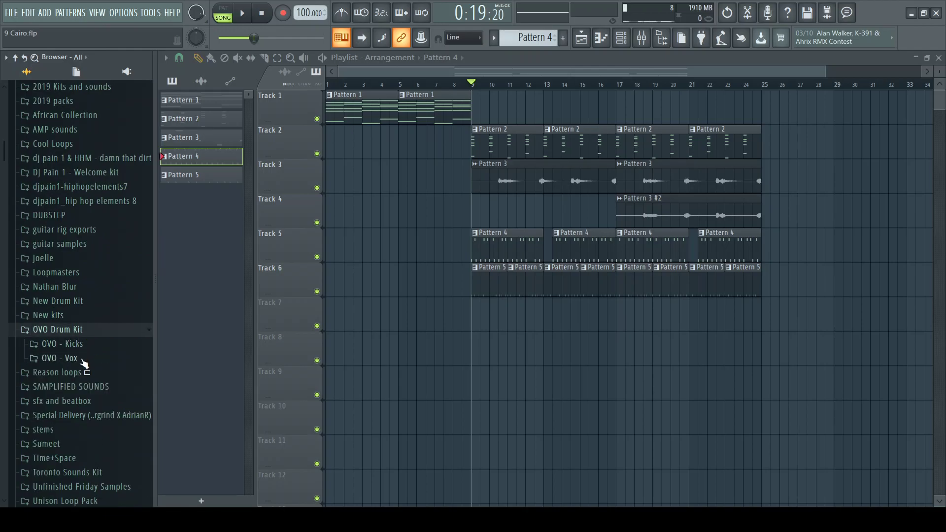
{"action": "left_click", "coordinate": [78, 346]}
{"action": "scroll", "coordinate": [83, 352], "scroll_direction": "down", "scroll_amount": 6}
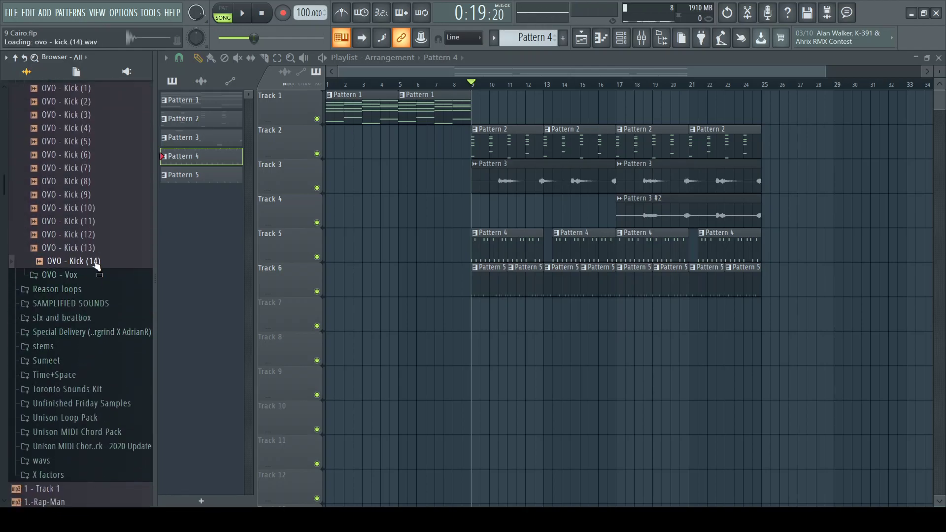
Step: Add OVO - Kick (14) as a new channel and paste the OS_IDK_Tom_Blind notes from Pattern 4 into it in Pattern 6
{"action": "key", "text": "F6"}
{"action": "left_click_drag", "start_coordinate": [419, 384], "coordinate": [428, 387]}
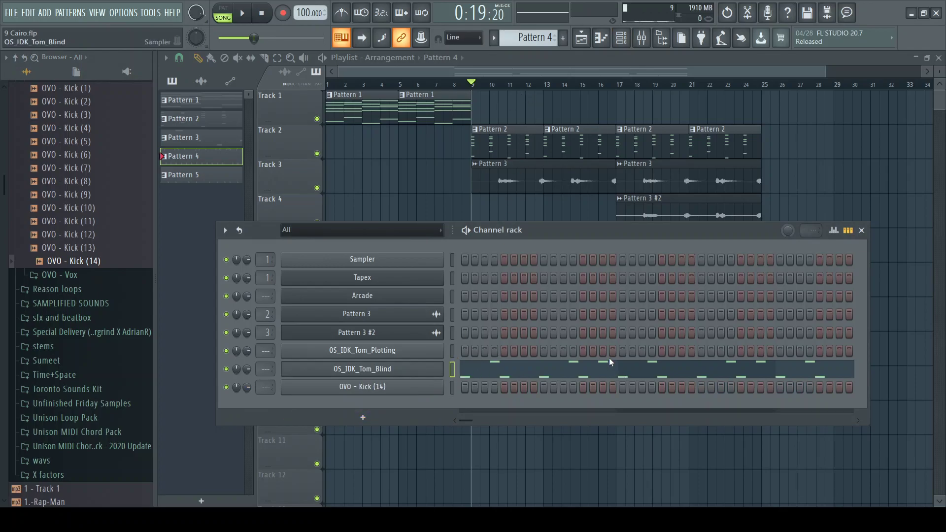
{"action": "scroll", "coordinate": [531, 42], "scroll_direction": "down", "scroll_amount": 1}
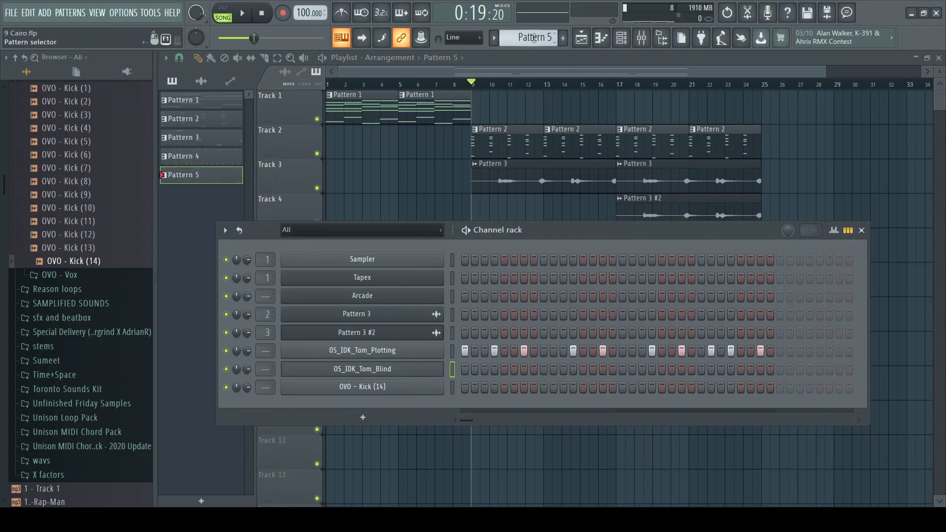
{"action": "scroll", "coordinate": [534, 38], "scroll_direction": "down", "scroll_amount": 1}
{"action": "key", "text": "ctrl+v"}
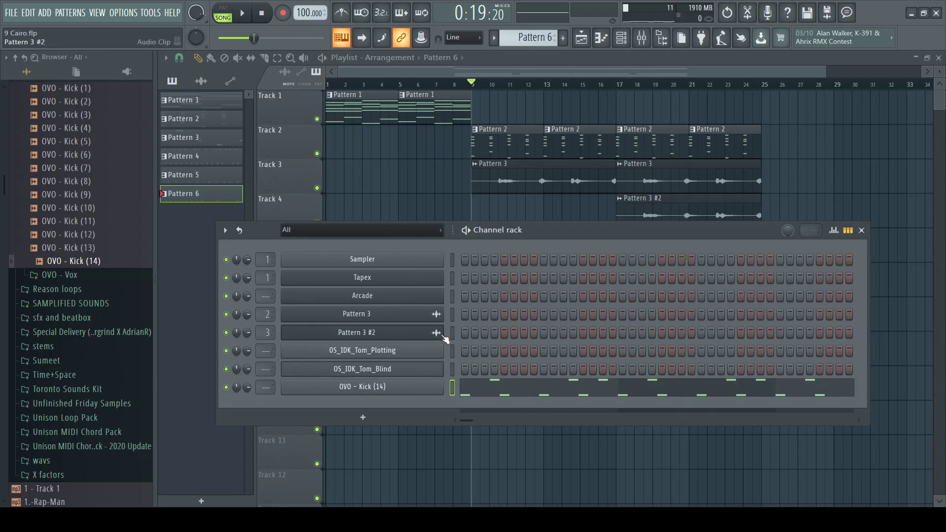
Step: Place a Pattern 6 clip at bar 9 on Track 7 and delete all of its C5 kick notes in the piano roll
{"action": "scroll", "coordinate": [451, 216], "scroll_direction": "down", "scroll_amount": 3}
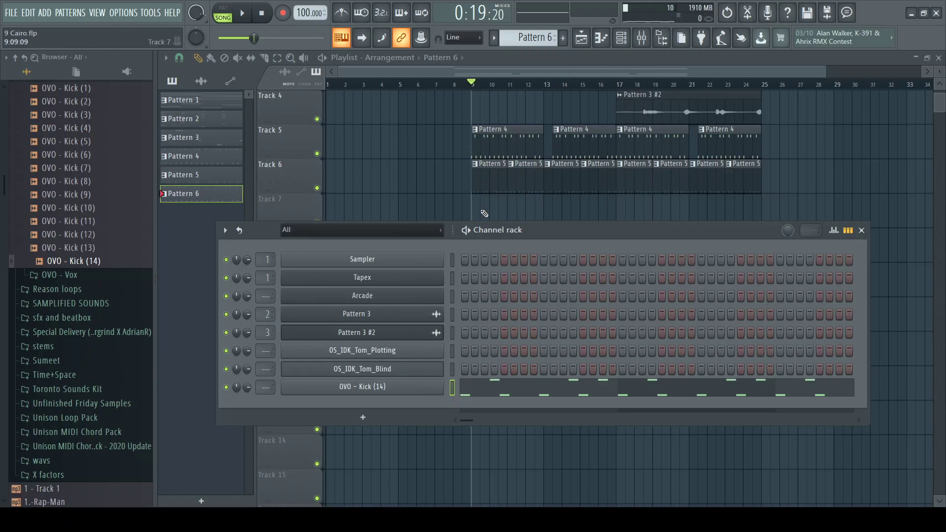
{"action": "left_click", "coordinate": [485, 215]}
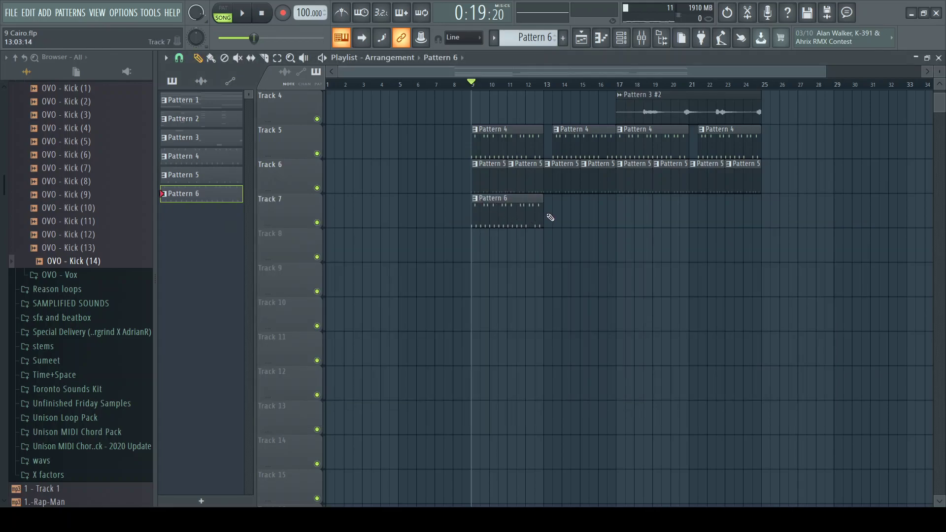
{"action": "double_click", "coordinate": [522, 223]}
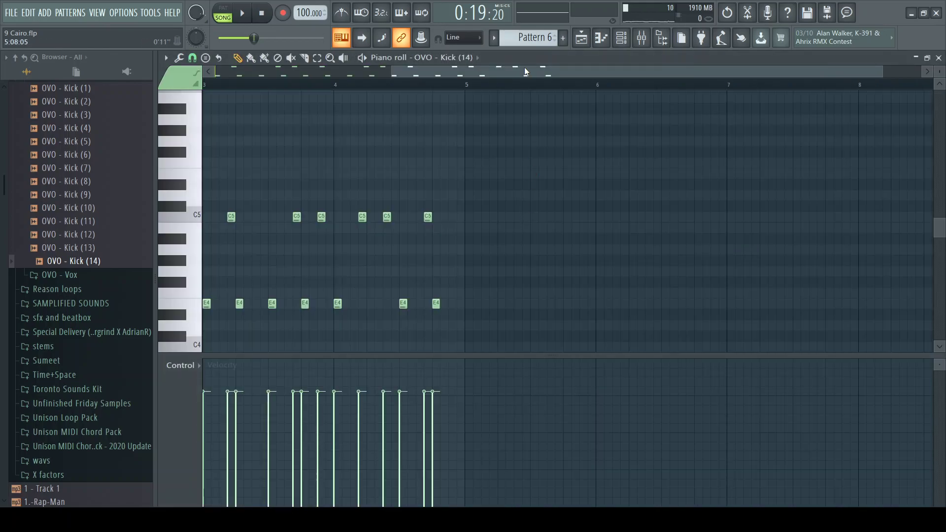
{"action": "left_click_drag", "start_coordinate": [526, 71], "coordinate": [246, 69]}
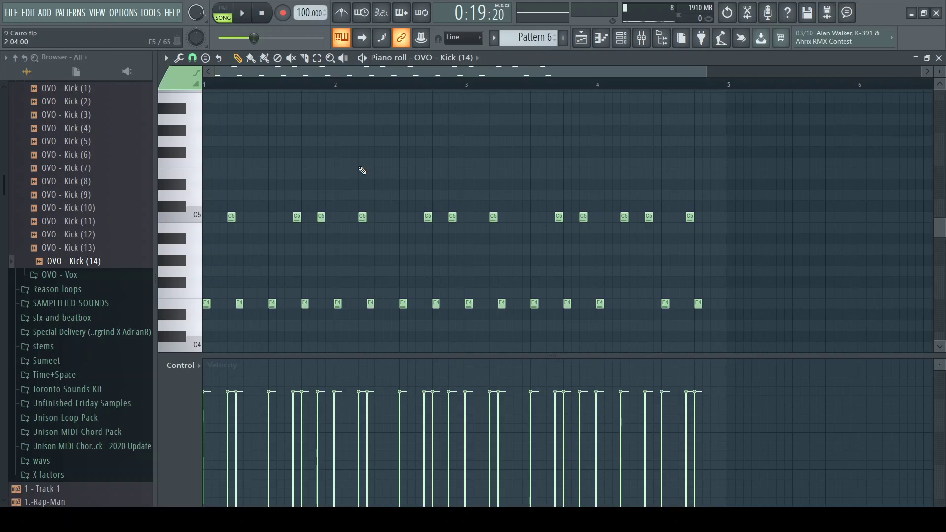
{"action": "left_click_drag", "start_coordinate": [759, 148], "coordinate": [184, 273]}
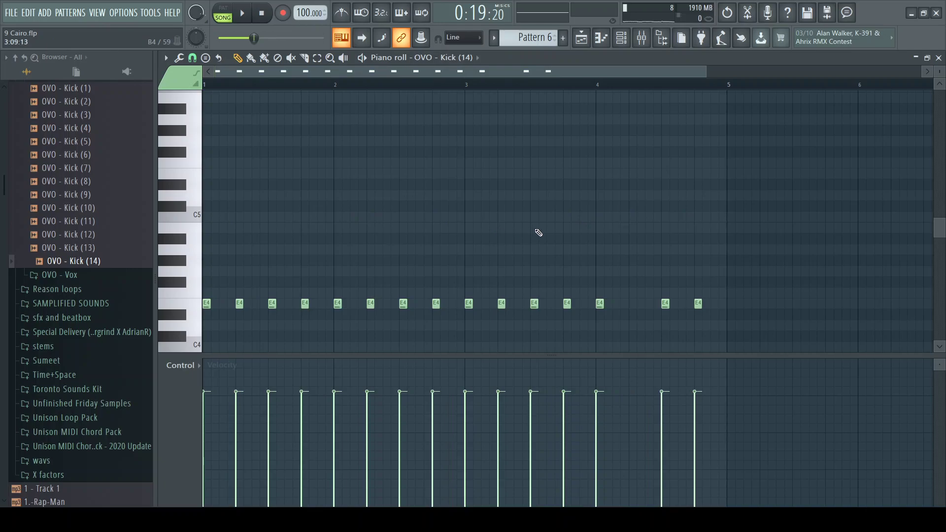
Step: Play back the kick pattern briefly and raise the velocity of all its E4 notes to maximum
{"action": "key", "text": "space"}
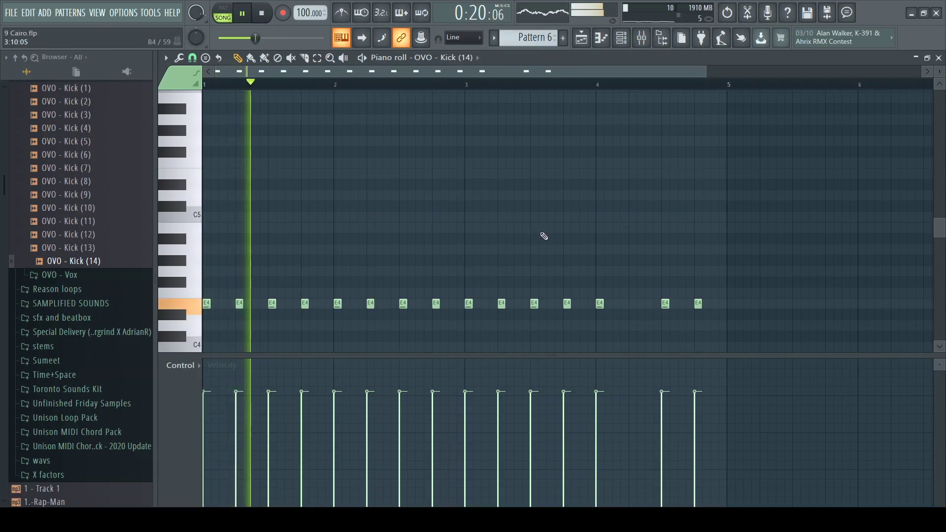
{"action": "key", "text": "F6"}
{"action": "key", "text": "space"}
{"action": "key", "text": "F6"}
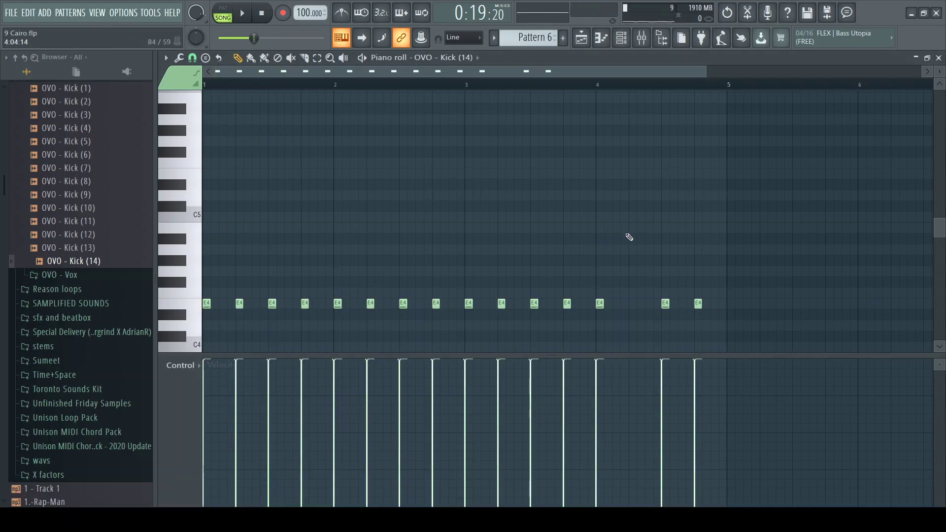
Step: Route OS_IDK_Tom_Plotting, OS_IDK_Tom_Blind and OVO - Kick (14) to mixer tracks 4 to 6 while the song plays
{"action": "key", "text": "space"}
{"action": "key", "text": "F6"}
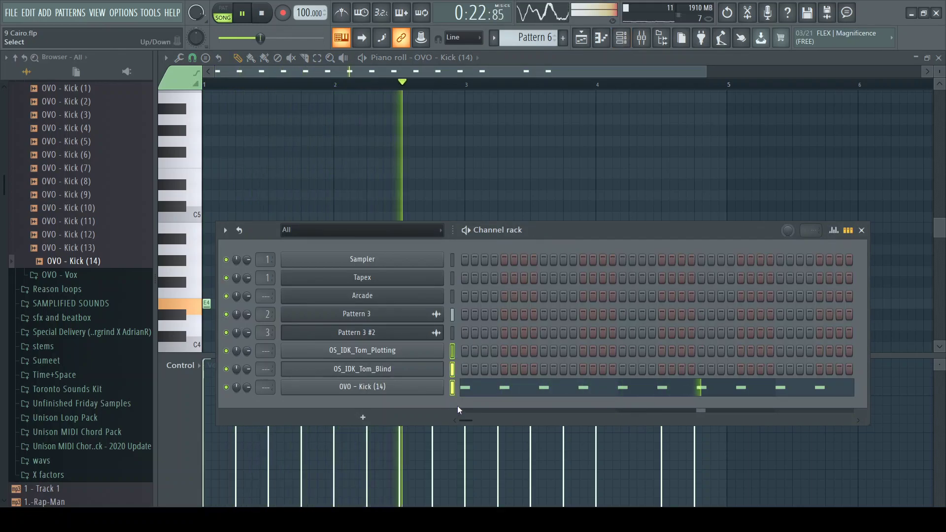
{"action": "key", "text": "F9"}
{"action": "left_click", "coordinate": [307, 180]}
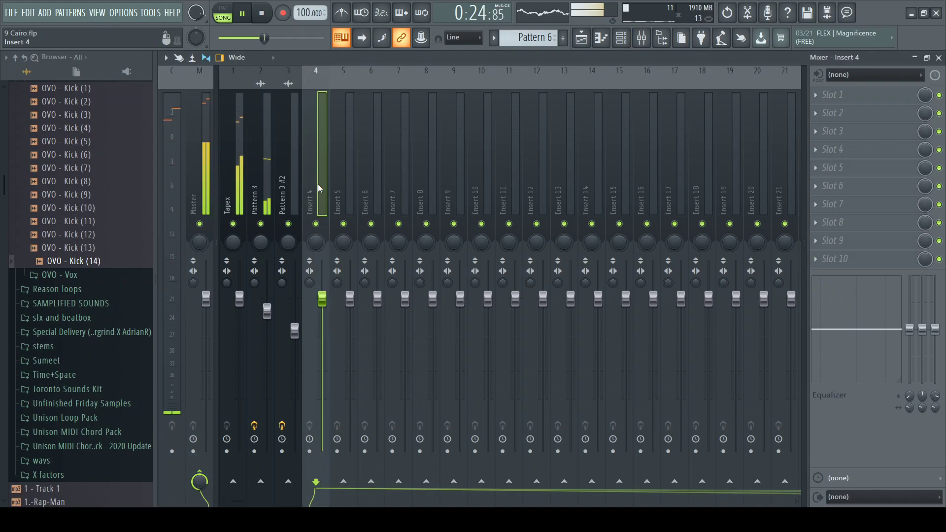
{"action": "key", "text": "ctrl+l"}
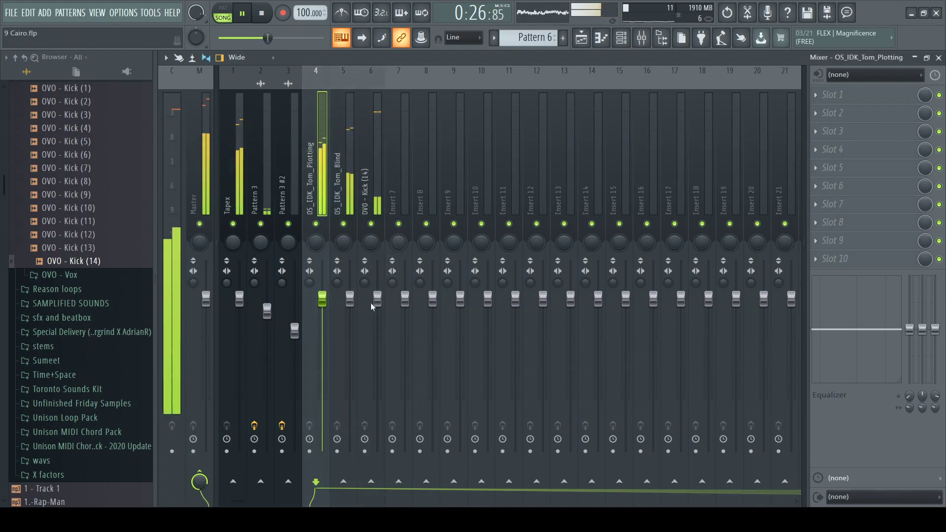
Step: Balance the drums by lowering the OS_IDK_Tom_Blind volume clearly and the OS_IDK_Tom_Plotting and OVO - Kick (14) volumes slightly
{"action": "left_click_drag", "start_coordinate": [356, 309], "coordinate": [356, 348]}
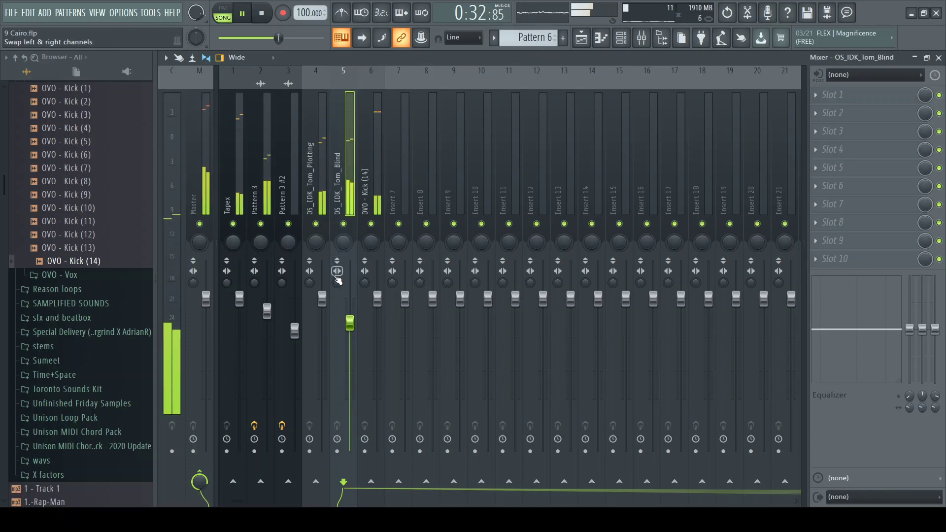
{"action": "left_click_drag", "start_coordinate": [326, 304], "coordinate": [325, 316]}
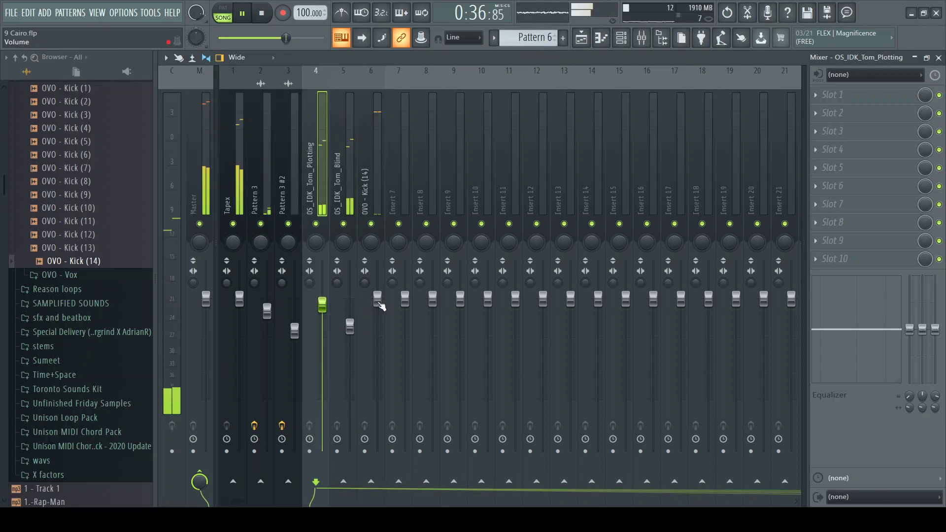
{"action": "left_click_drag", "start_coordinate": [378, 299], "coordinate": [381, 309]}
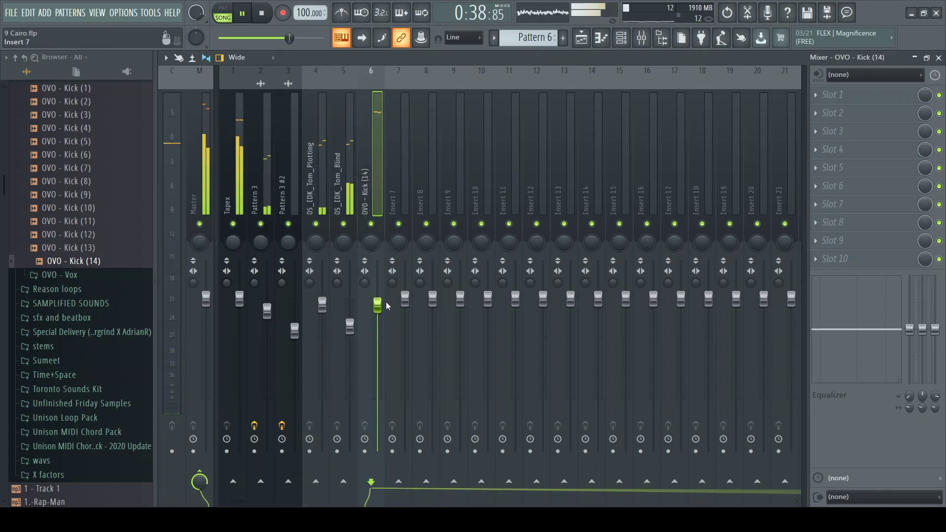
Step: Place two more Pattern 6 clips on Track 7 at bars 17 and 21, and stop playback
{"action": "key", "text": "F6"}
{"action": "key", "text": "F5"}
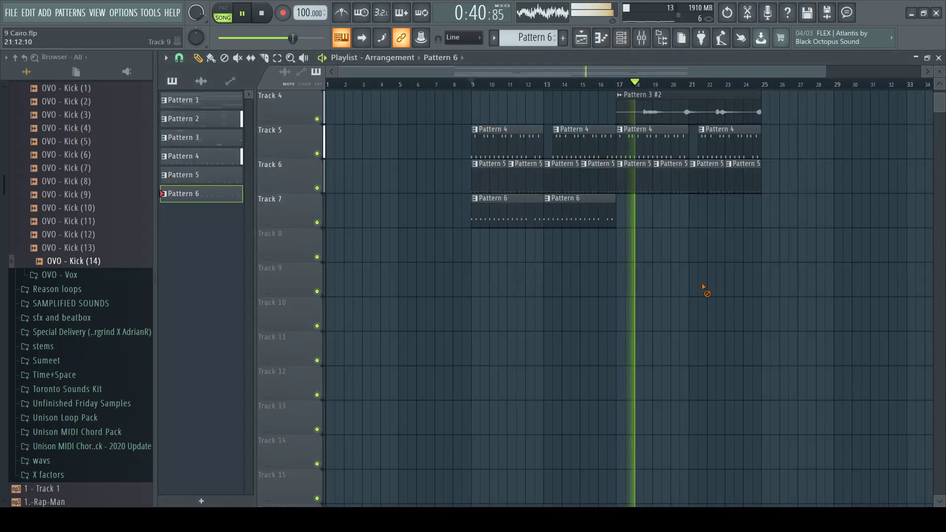
{"action": "mouse_move", "coordinate": [607, 216]}
{"action": "left_mouse_down"}
{"action": "mouse_move", "coordinate": [621, 212]}
{"action": "mouse_move", "coordinate": [602, 211]}
{"action": "left_mouse_up"}
{"action": "left_click", "coordinate": [622, 212]}
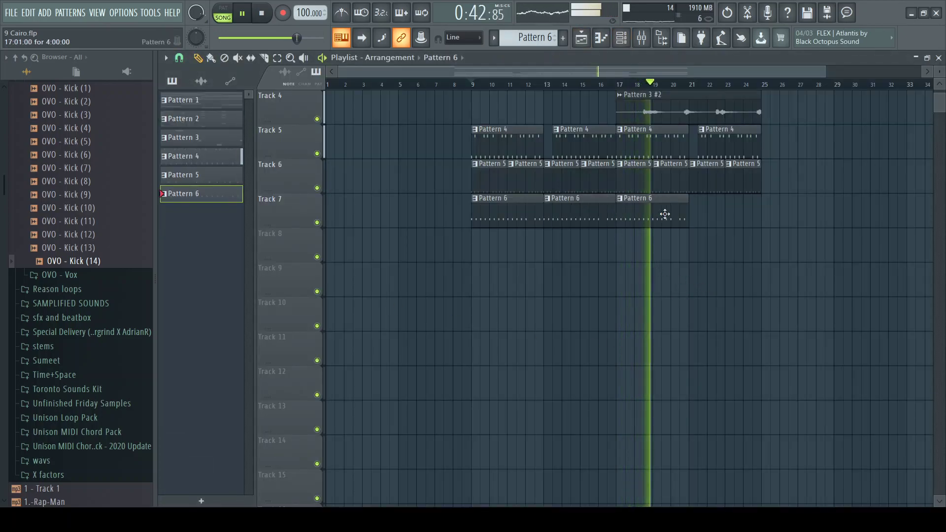
{"action": "left_click", "coordinate": [699, 217]}
{"action": "key", "text": "space"}
Step: Try deleting the second E4 kick note from Pattern 6 in the piano roll while listening to the pattern
{"action": "double_click", "coordinate": [494, 214]}
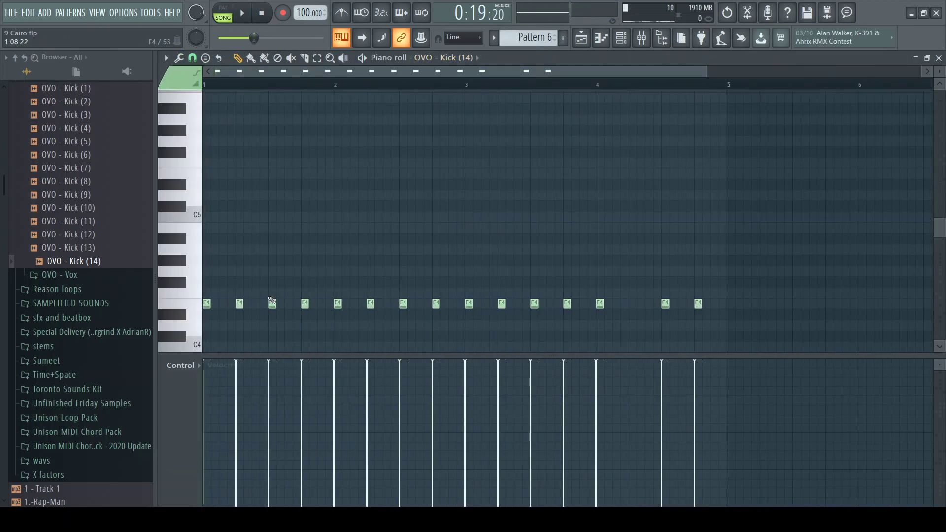
{"action": "key", "text": "space"}
{"action": "right_click", "coordinate": [242, 303]}
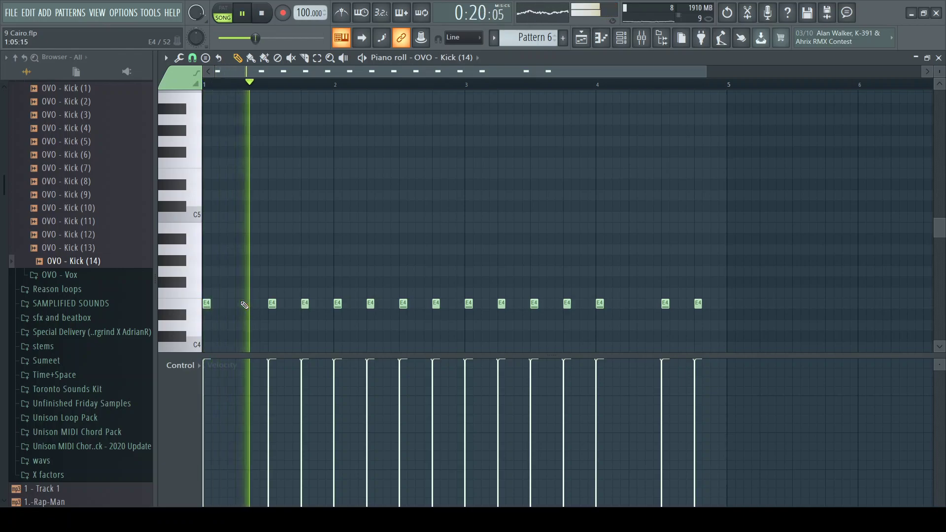
{"action": "key", "text": "space"}
{"action": "key", "text": "space"}
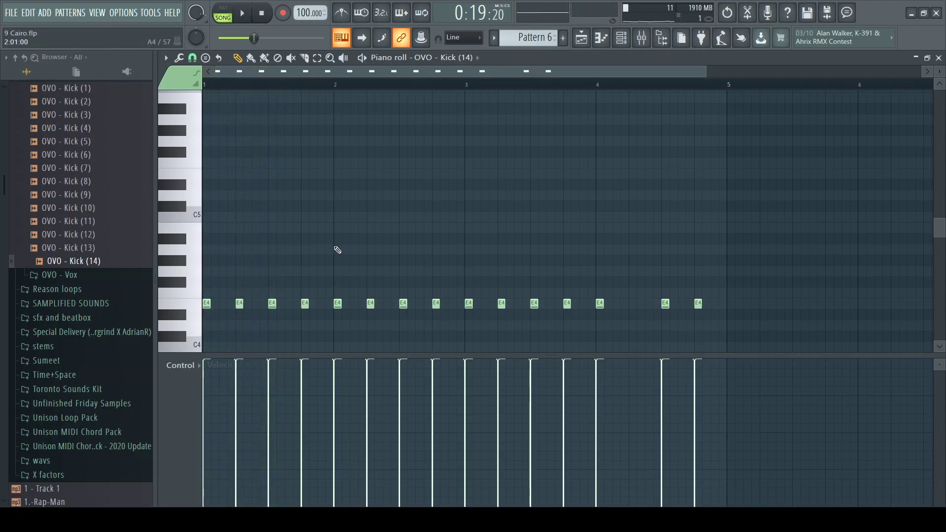
{"action": "key", "text": "F6"}
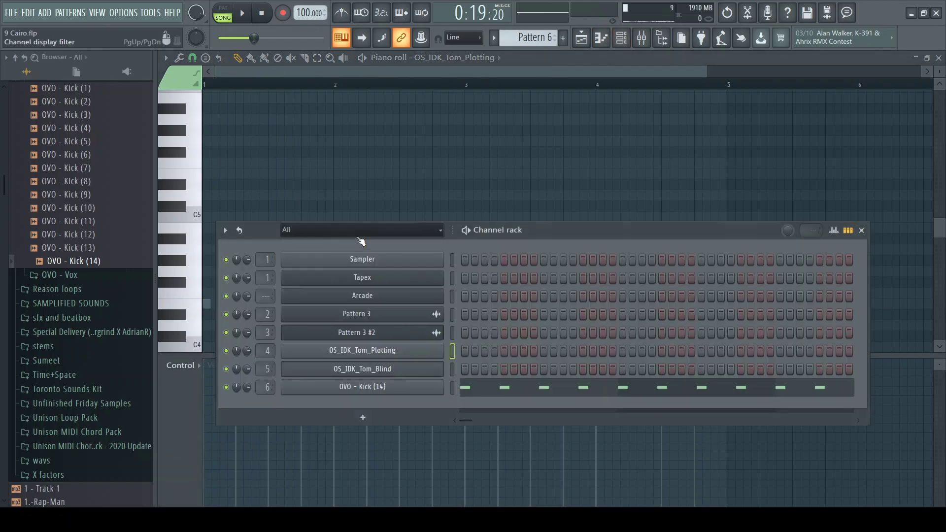
{"action": "key", "text": "F5"}
Step: Trim the start of the bar 13 Pattern 6 clip on Track 7 by about half a bar during playback
{"action": "key", "text": "space"}
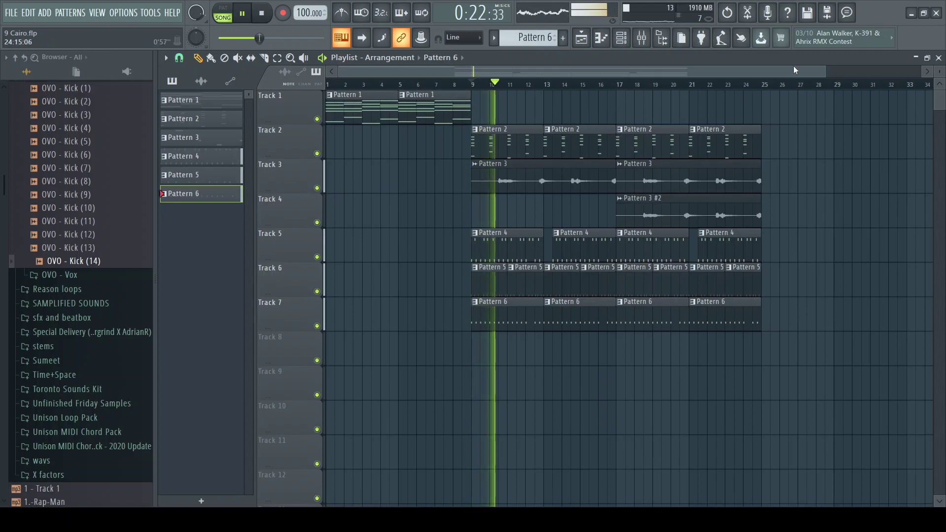
{"action": "left_click_drag", "start_coordinate": [825, 72], "coordinate": [921, 73]}
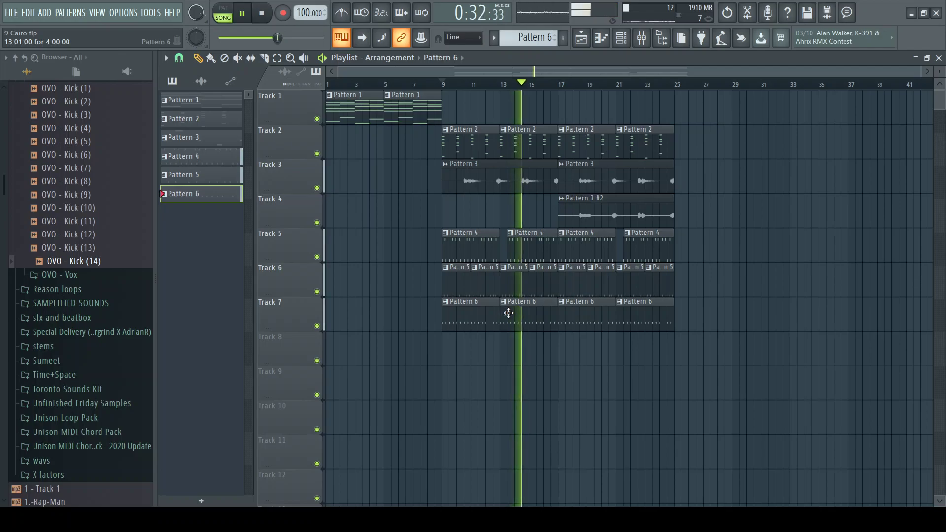
{"action": "left_click_drag", "start_coordinate": [506, 312], "coordinate": [514, 313]}
{"action": "left_click", "coordinate": [510, 89]}
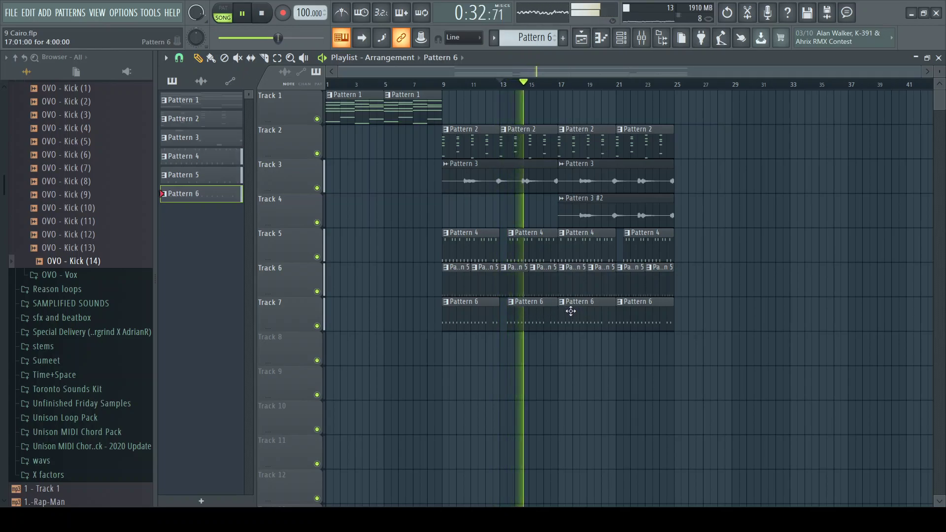
Step: Delete the Pattern 4 clips at bars 17 and 21 on Track 5, and collapse the OVO Drum Kit folder
{"action": "right_click", "coordinate": [579, 247]}
{"action": "right_click", "coordinate": [667, 250]}
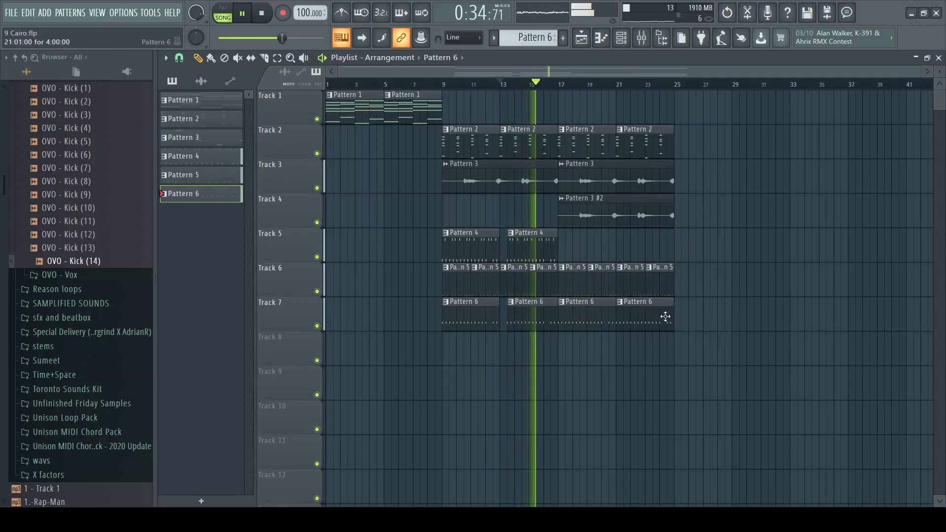
{"action": "scroll", "coordinate": [85, 274], "scroll_direction": "up", "scroll_amount": 5}
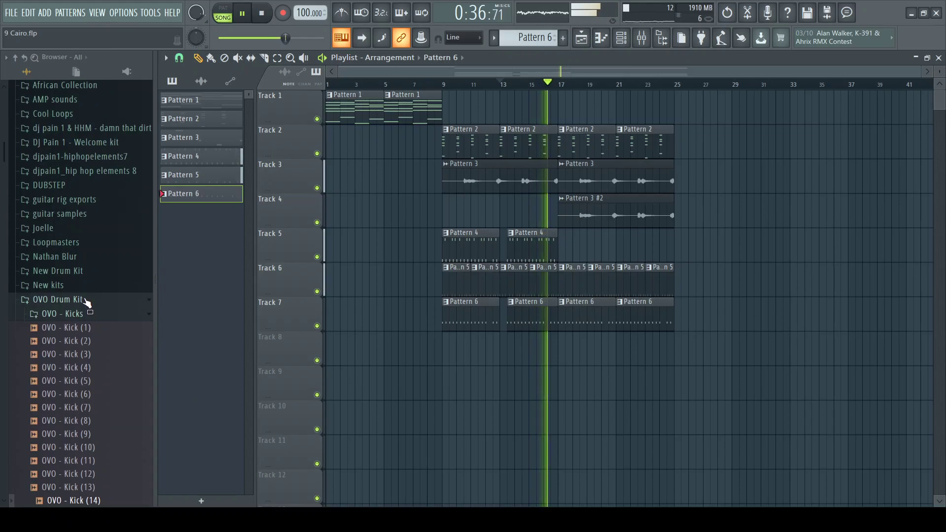
{"action": "left_click", "coordinate": [85, 301]}
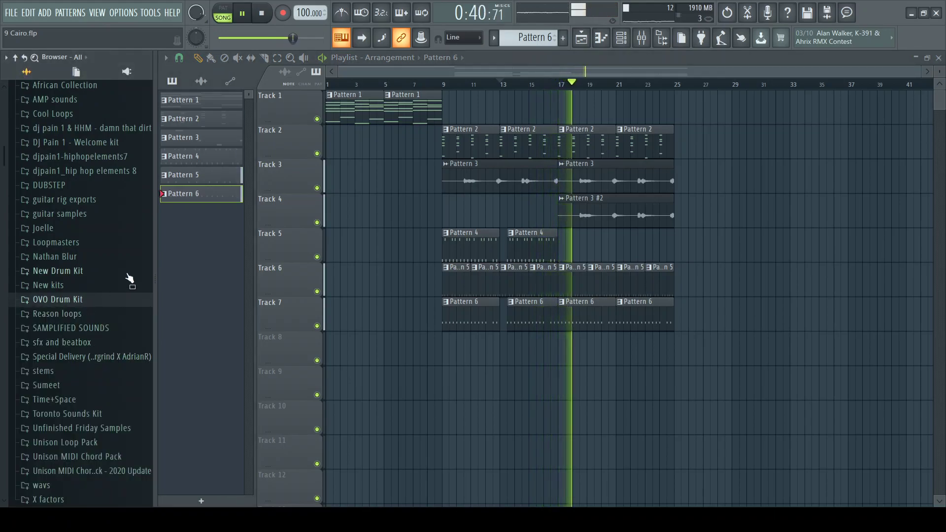
Step: Replace the Pattern 2 clips at bars 17 and 21 on Track 2 with Pattern 1 clips on Track 1
{"action": "left_click", "coordinate": [424, 108]}
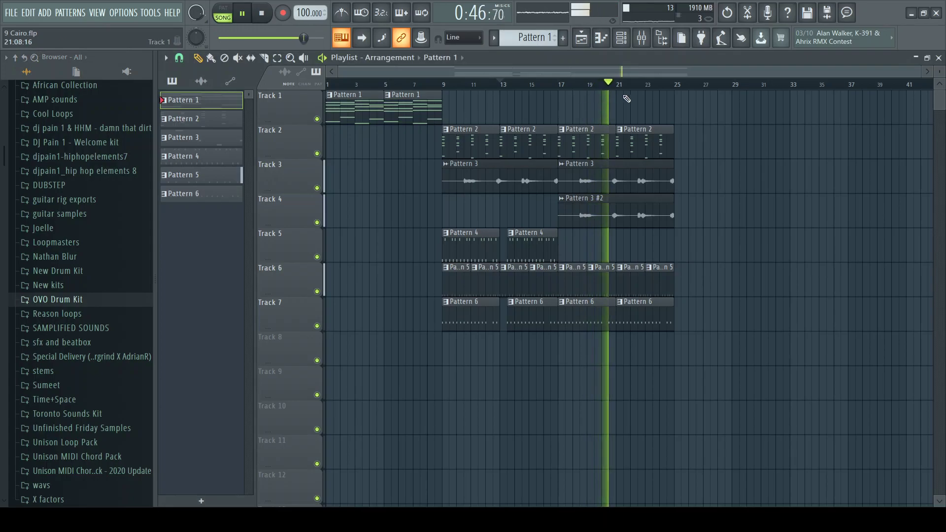
{"action": "left_click", "coordinate": [624, 106]}
{"action": "right_click", "coordinate": [640, 142]}
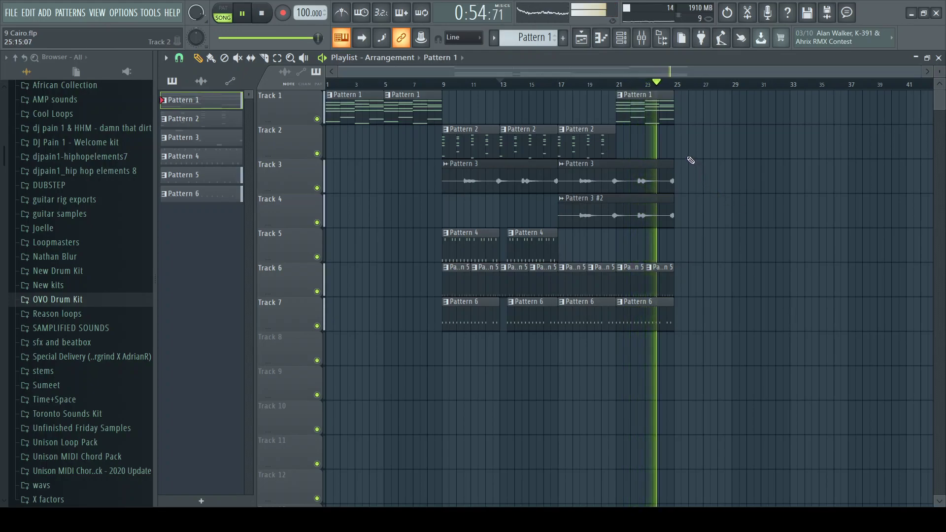
{"action": "left_click", "coordinate": [567, 109]}
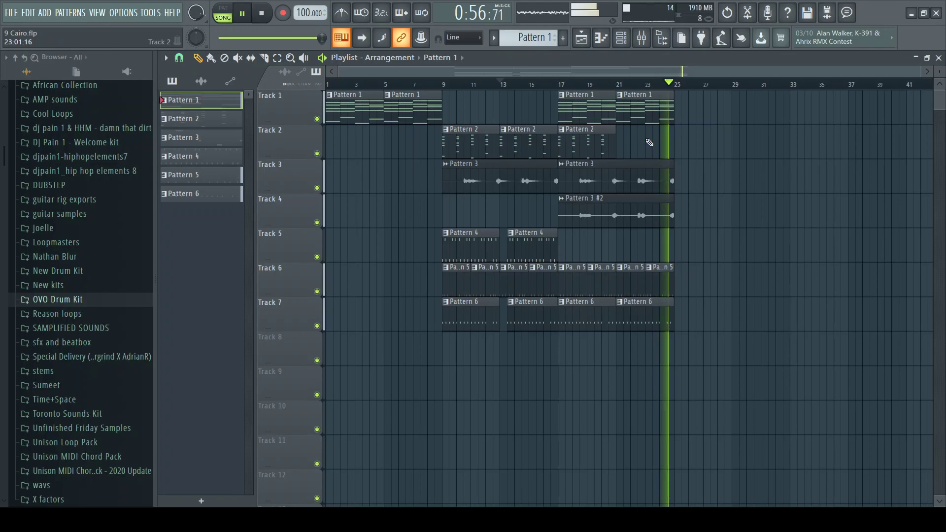
{"action": "right_click", "coordinate": [599, 142]}
{"action": "key", "text": "space"}
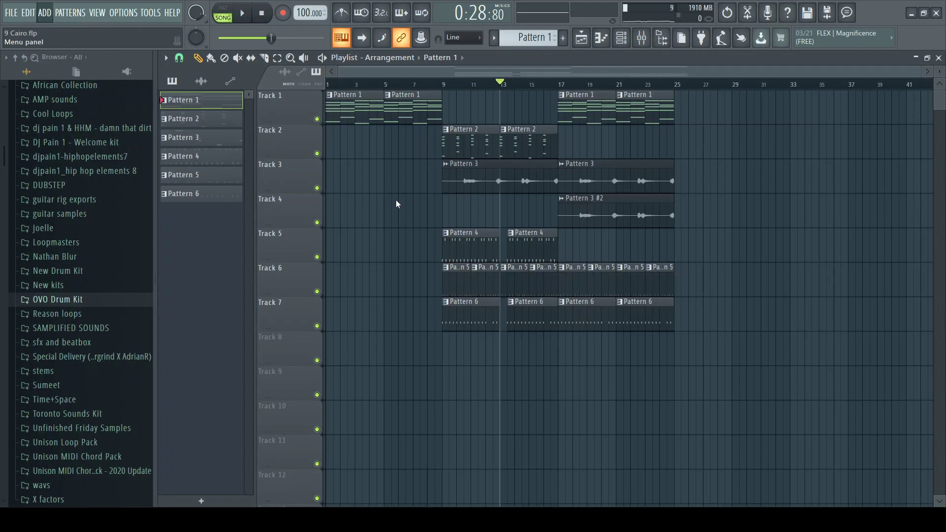
Step: Listen to the arrangement from bar 9 and open the mixer with OVO - Kick (14) selected
{"action": "left_click", "coordinate": [449, 91]}
{"action": "key", "text": "space"}
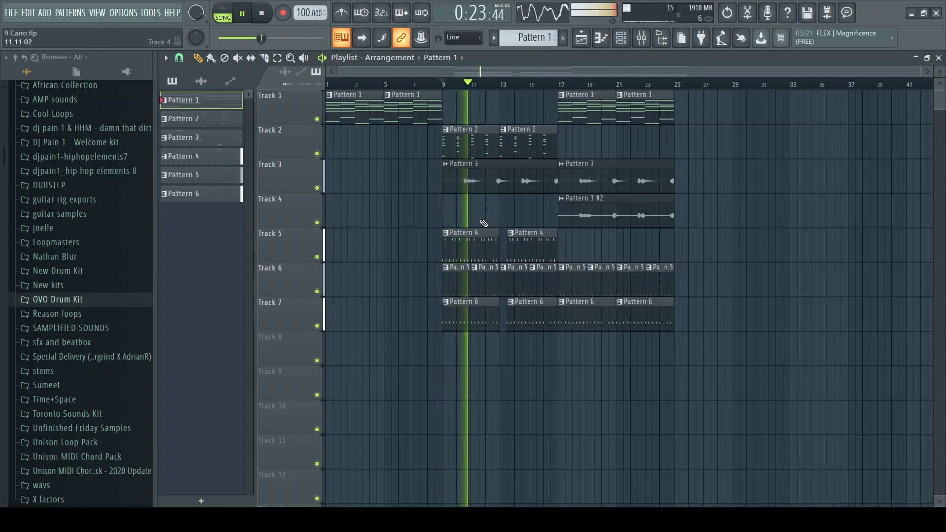
{"action": "key", "text": "space"}
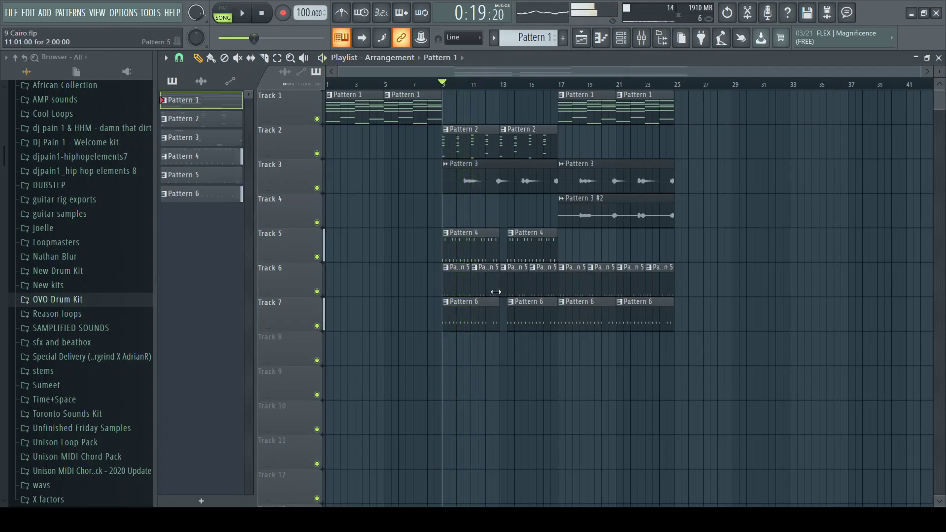
{"action": "key", "text": "F6"}
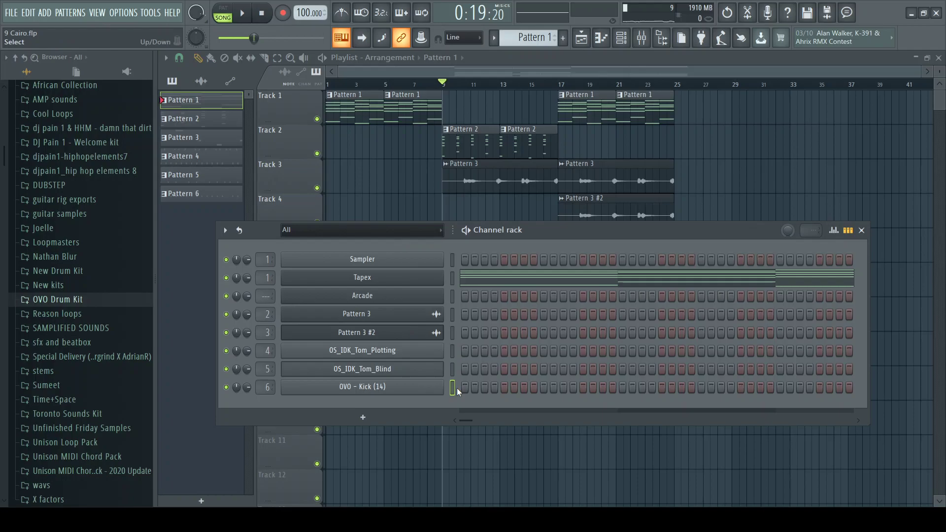
{"action": "key", "text": "F9"}
{"action": "key", "text": "space"}
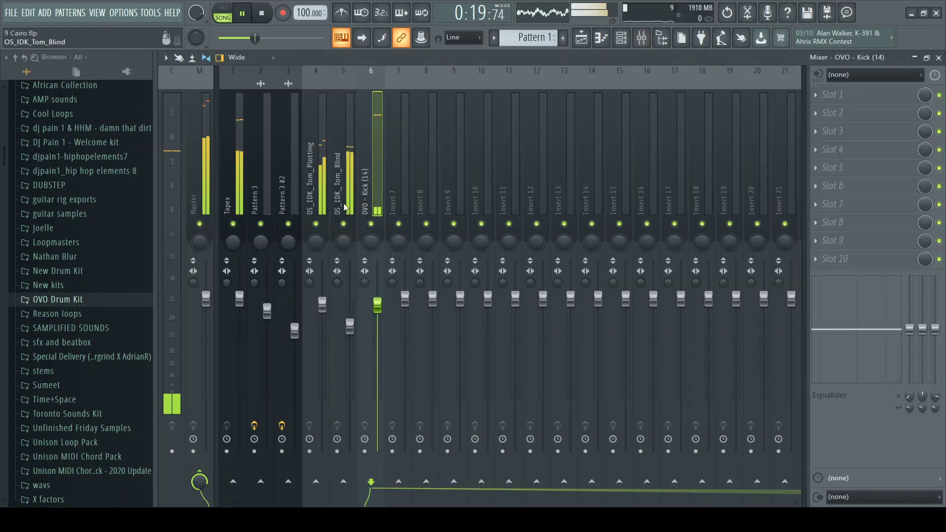
{"action": "key", "text": "space"}
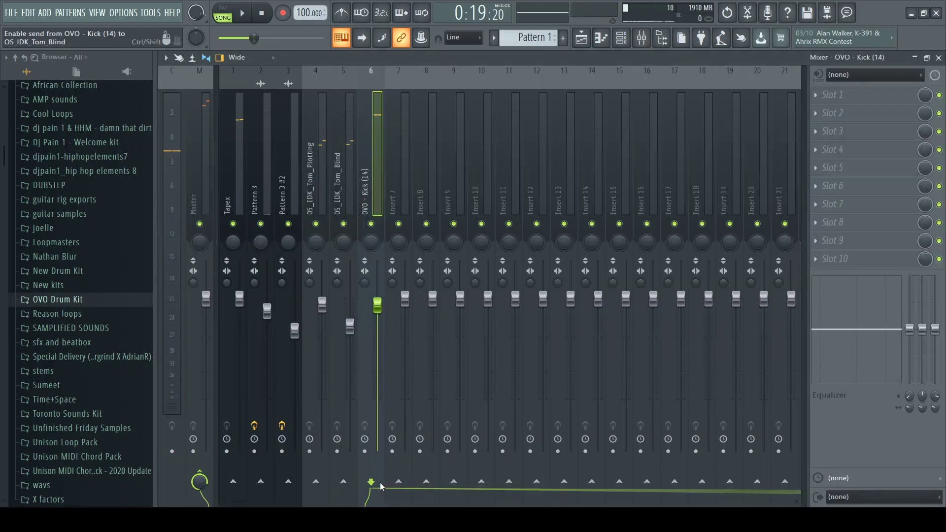
Step: Compress OS_IDK_Tom_Blind with Fruity Limiter at a 1.3:1 ratio, sidechained from OVO - Kick (14), and lower the kick's volume slightly
{"action": "left_click", "coordinate": [342, 155]}
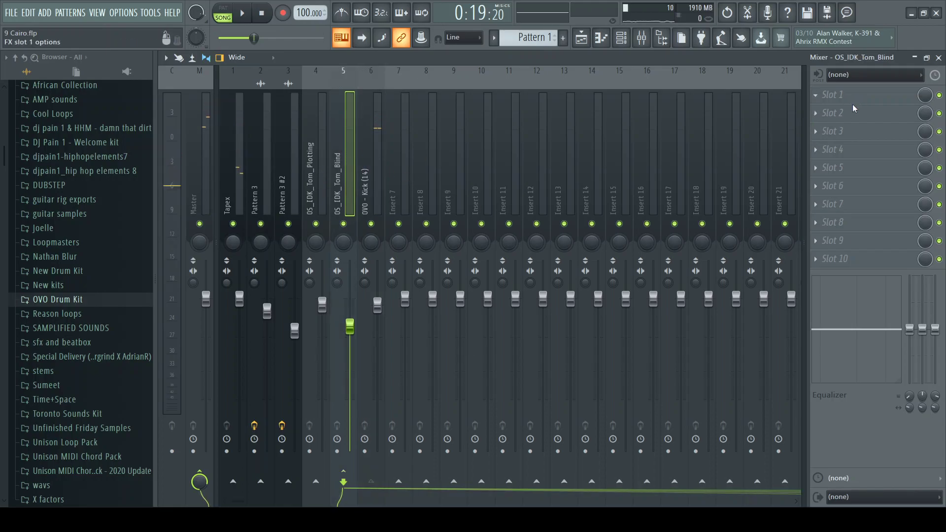
{"action": "left_click", "coordinate": [572, 408]}
{"action": "left_click", "coordinate": [335, 350]}
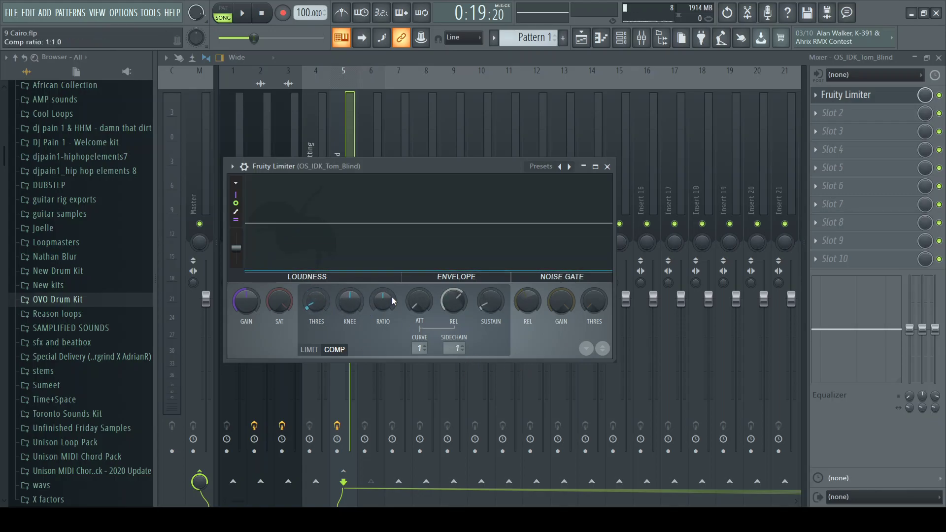
{"action": "key", "text": "space"}
{"action": "mouse_move", "coordinate": [392, 302]}
{"action": "left_mouse_down"}
{"action": "mouse_move", "coordinate": [393, 293]}
{"action": "mouse_move", "coordinate": [383, 298]}
{"action": "left_mouse_up"}
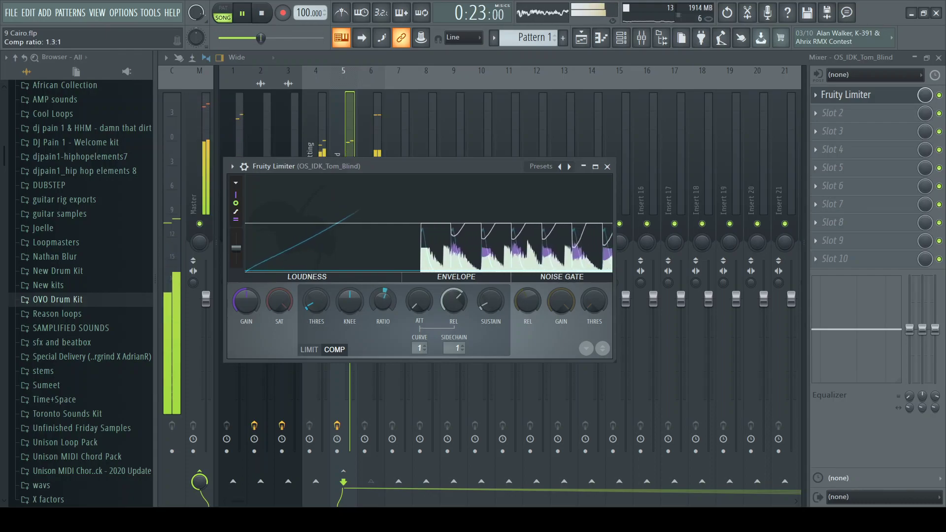
{"action": "left_click", "coordinate": [513, 59]}
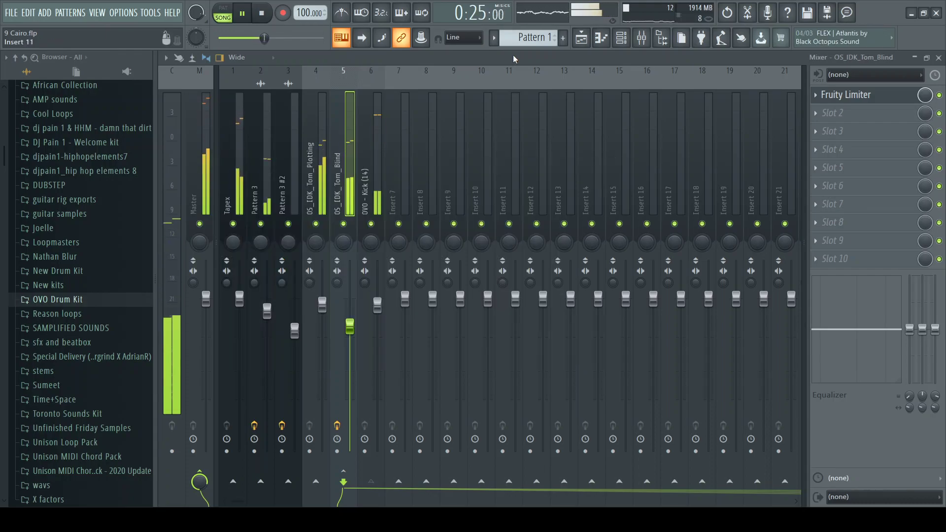
{"action": "left_click", "coordinate": [368, 329]}
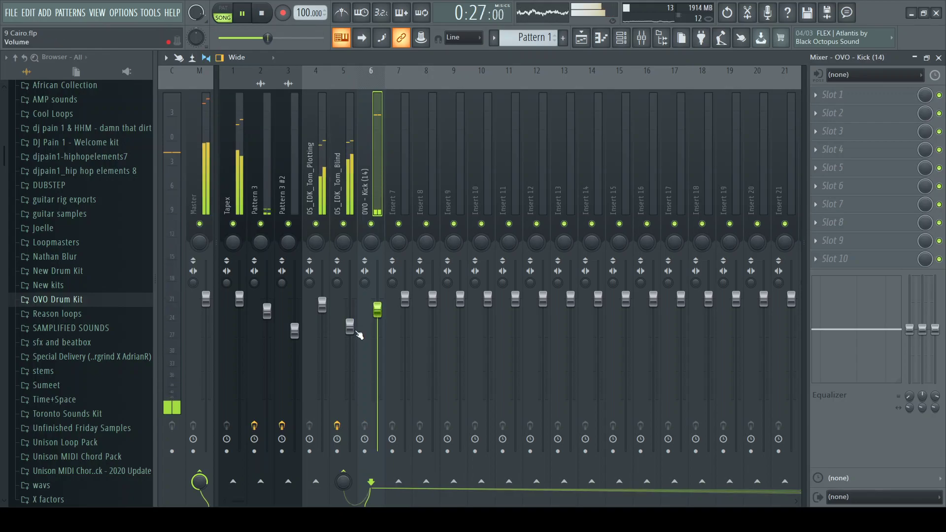
{"action": "left_click", "coordinate": [352, 340]}
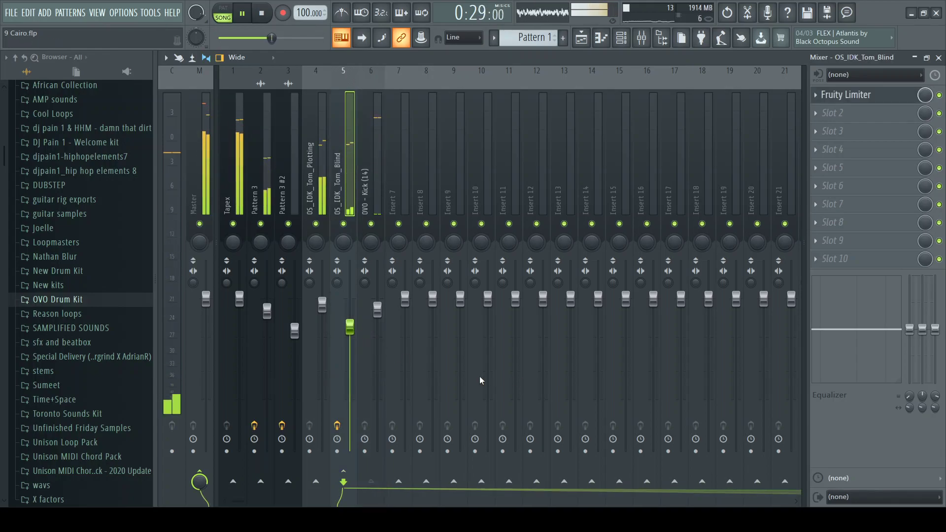
Step: Set up FabFilter Timeless 2 on the Pattern 3 mixer track with both delay times synced to note lengths
{"action": "left_click", "coordinate": [257, 170]}
{"action": "key", "text": "space"}
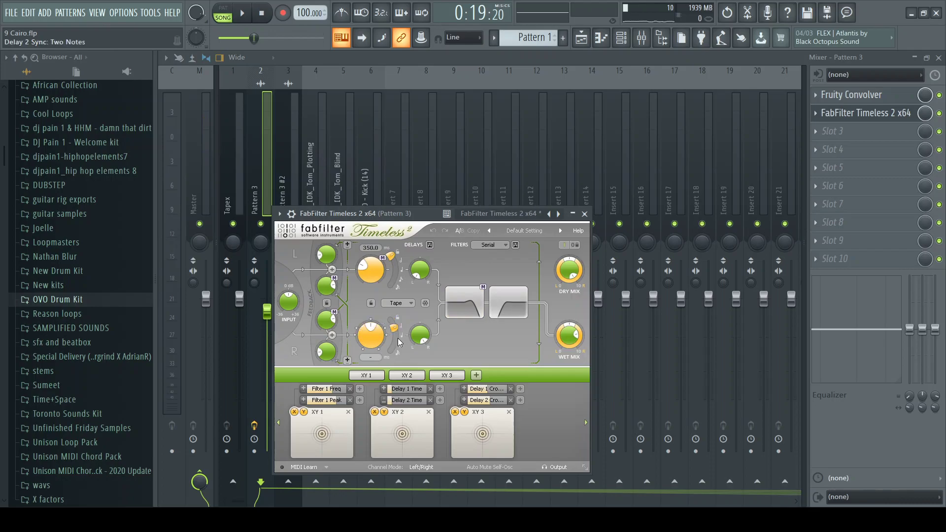
{"action": "left_click", "coordinate": [399, 278]}
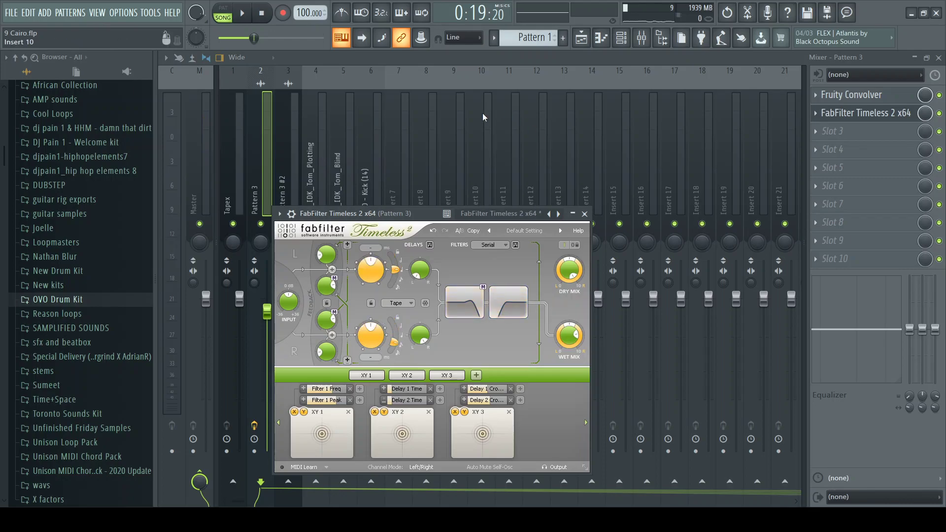
Step: Return to the playlist, play the arrangement from bar 9 and solo Track 3
{"action": "key", "text": "F7"}
{"action": "key", "text": "F6"}
{"action": "key", "text": "F6"}
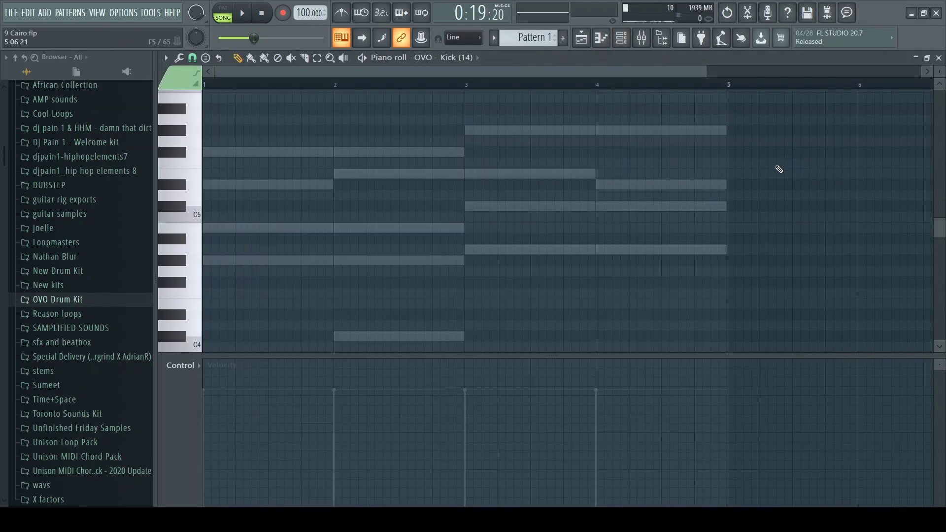
{"action": "key", "text": "F5"}
{"action": "key", "text": "space"}
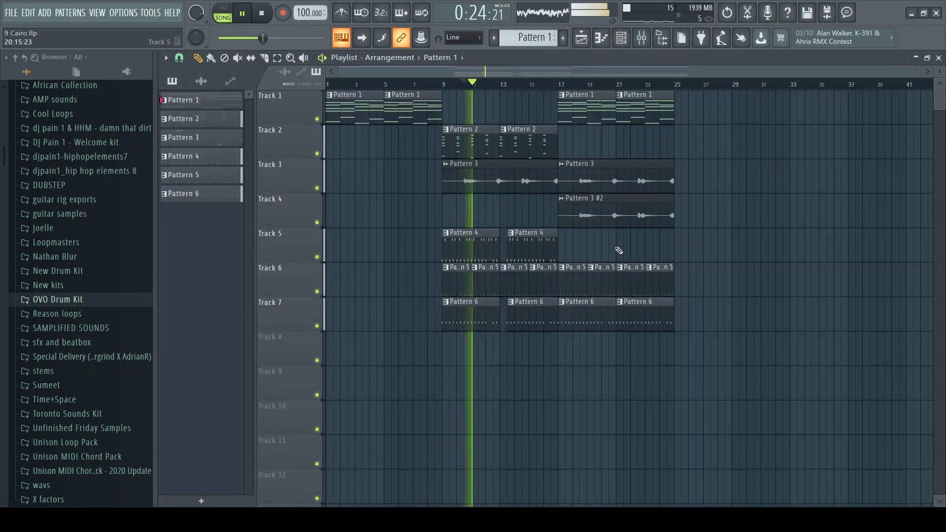
{"action": "right_click", "coordinate": [317, 188]}
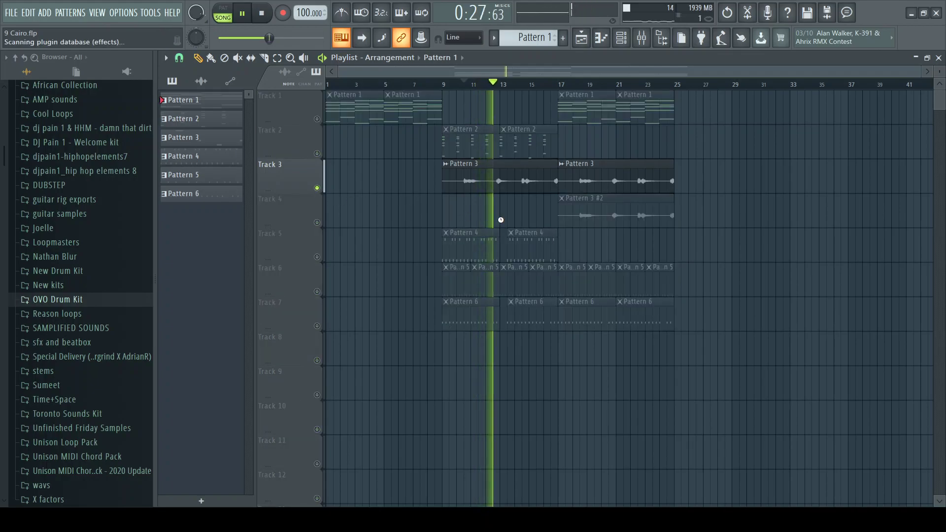
Step: Lower the wet level of FabFilter Timeless 2 on the Pattern 3 mixer track while the vocal plays soloed
{"action": "key", "text": "F9"}
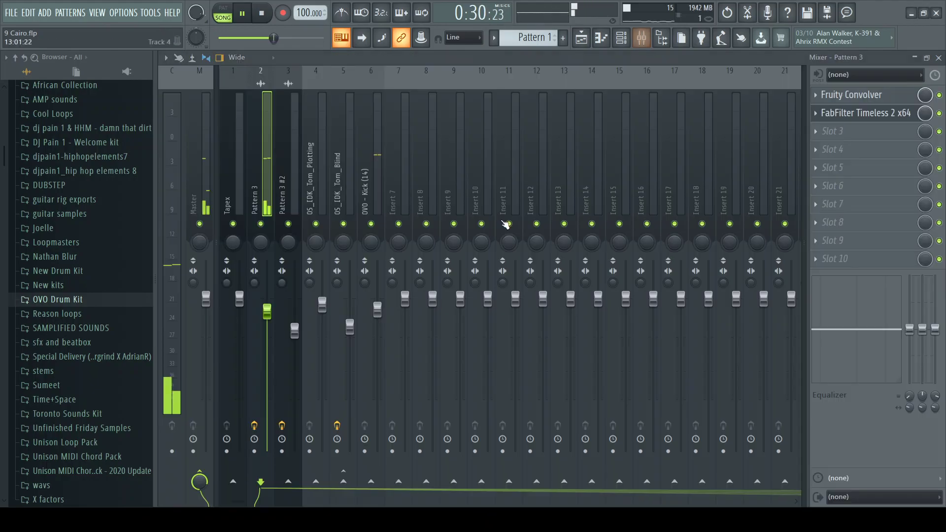
{"action": "left_click", "coordinate": [848, 113]}
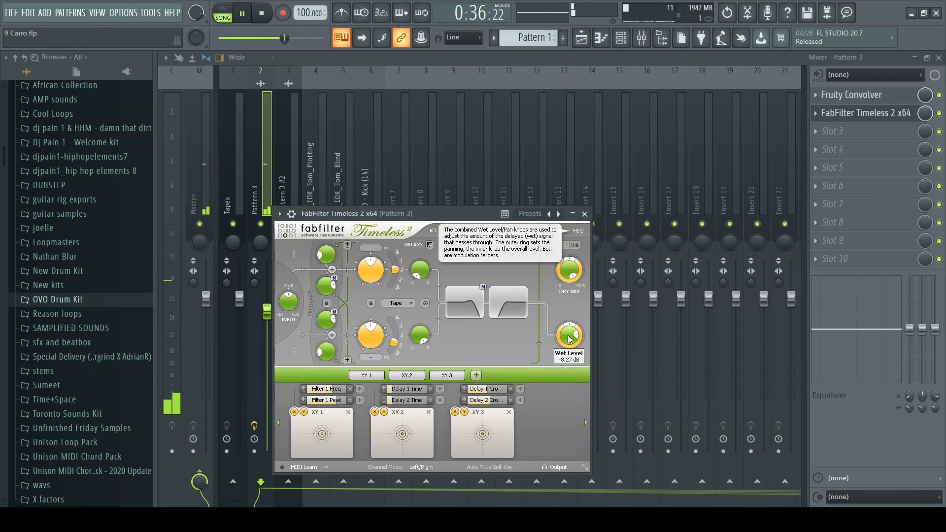
{"action": "left_click_drag", "start_coordinate": [568, 341], "coordinate": [568, 351]}
{"action": "left_click", "coordinate": [584, 213]}
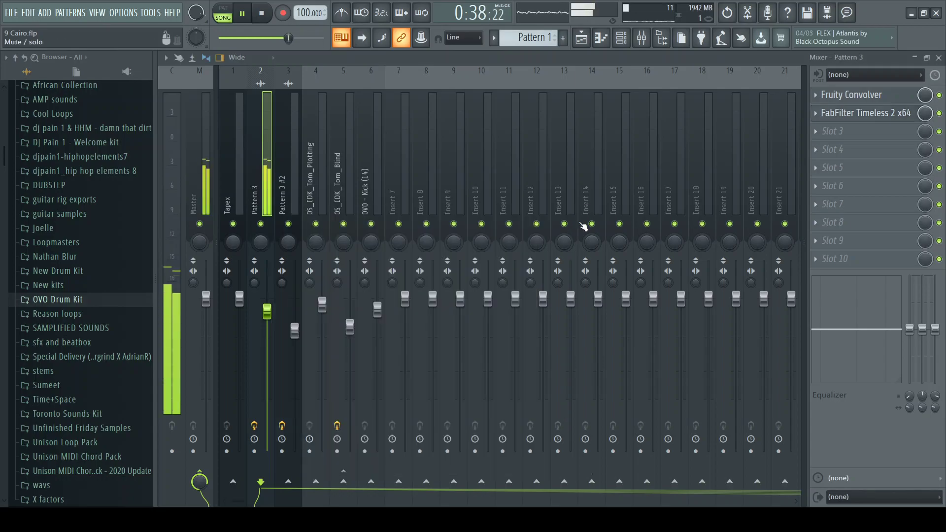
Step: Set FabFilter Timeless 2 on the Pattern 3 #2 mixer track to delays synced to note lengths
{"action": "left_click", "coordinate": [286, 192]}
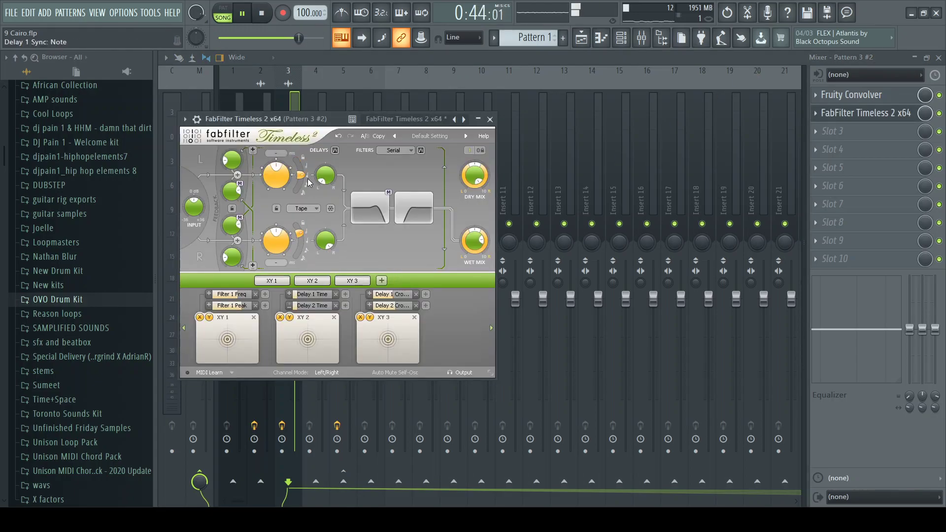
{"action": "left_click", "coordinate": [527, 61]}
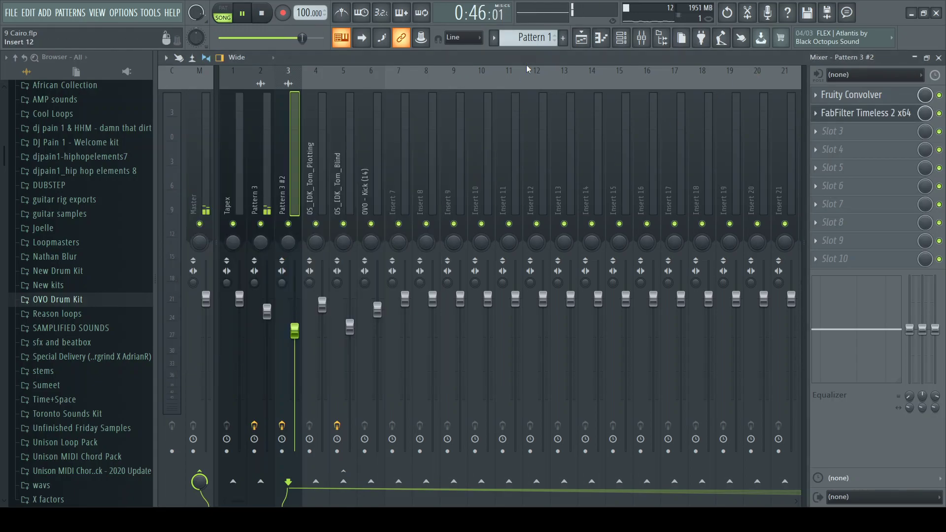
Step: Return to the playlist, audition Track 4 together with soloed Track 3, and re-enable all tracks for playback
{"action": "key", "text": "F6"}
{"action": "key", "text": "F7"}
{"action": "key", "text": "F5"}
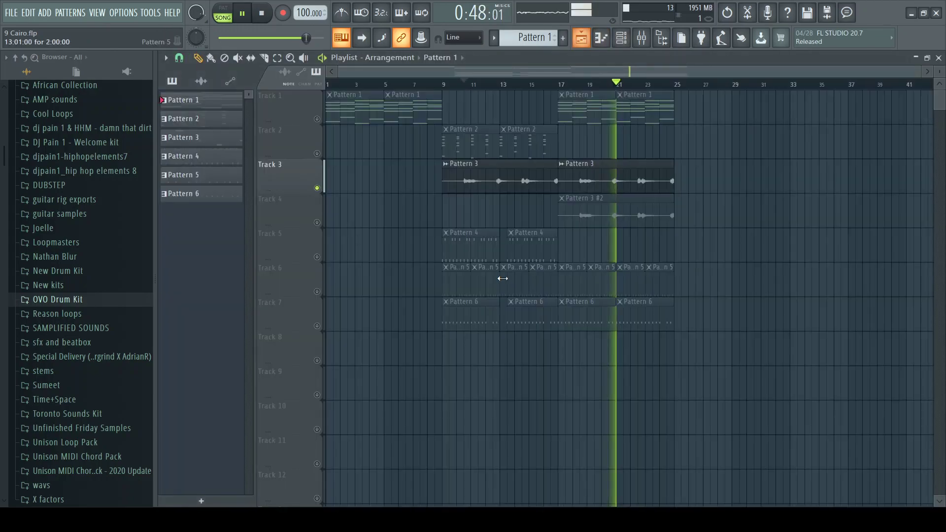
{"action": "left_click", "coordinate": [317, 222]}
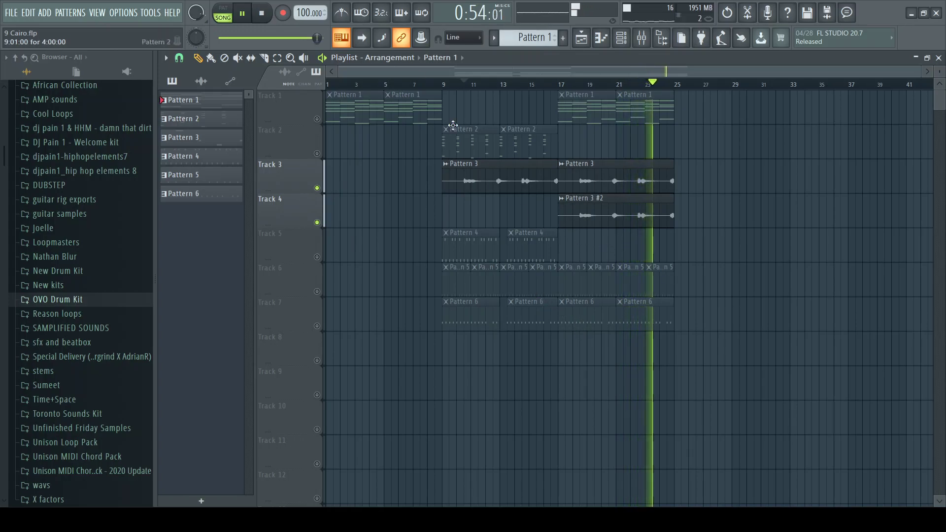
{"action": "left_click", "coordinate": [318, 257], "text": "ctrl"}
{"action": "left_click", "coordinate": [318, 256], "text": "ctrl"}
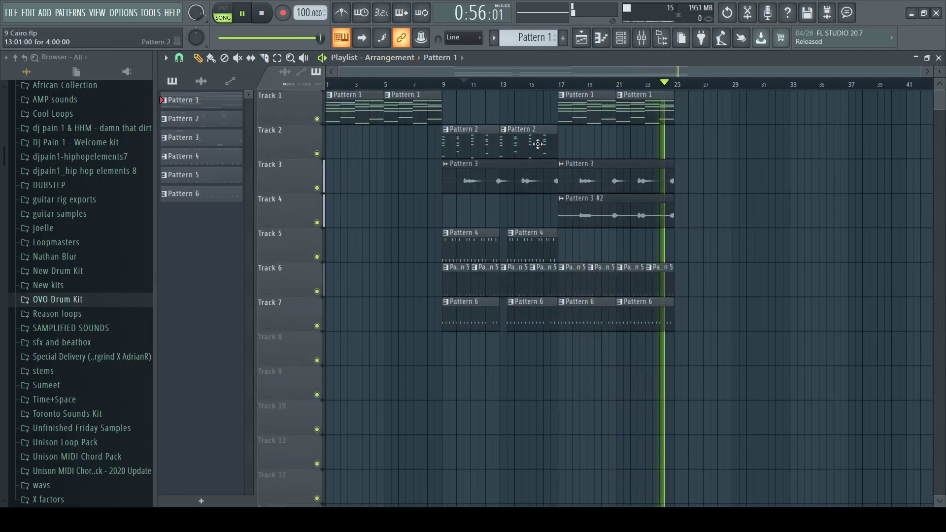
{"action": "key", "text": "space"}
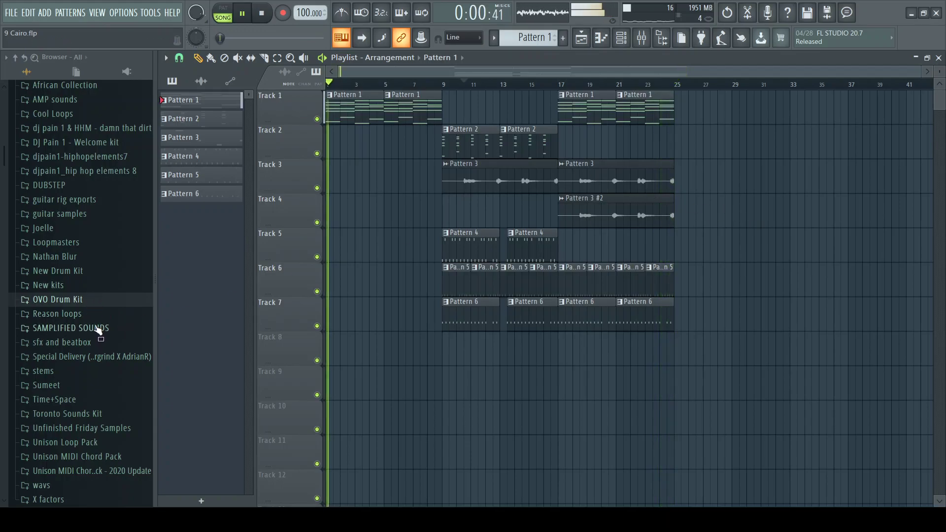
Step: Look through the New kits sample folder for a suitable sound and collapse it
{"action": "scroll", "coordinate": [132, 279], "scroll_direction": "up", "scroll_amount": 2}
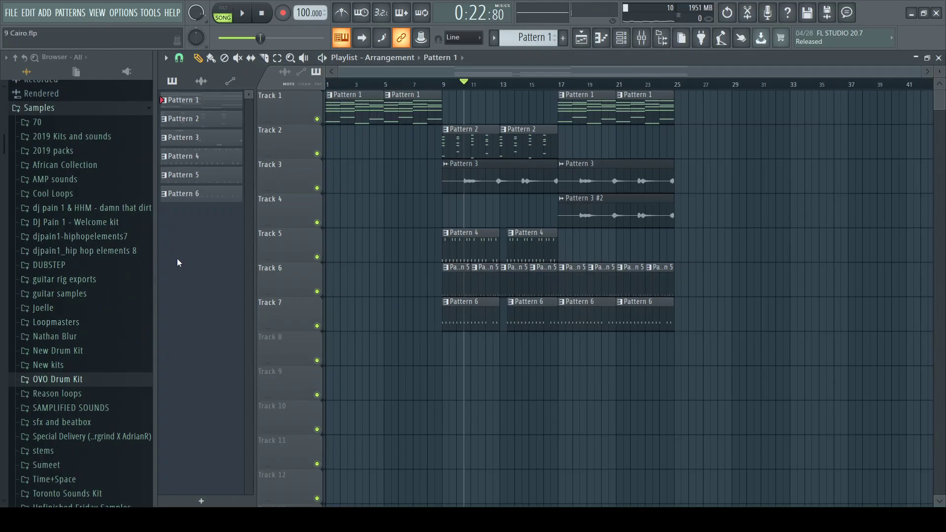
{"action": "left_click", "coordinate": [78, 365]}
{"action": "scroll", "coordinate": [131, 383], "scroll_direction": "down", "scroll_amount": 2}
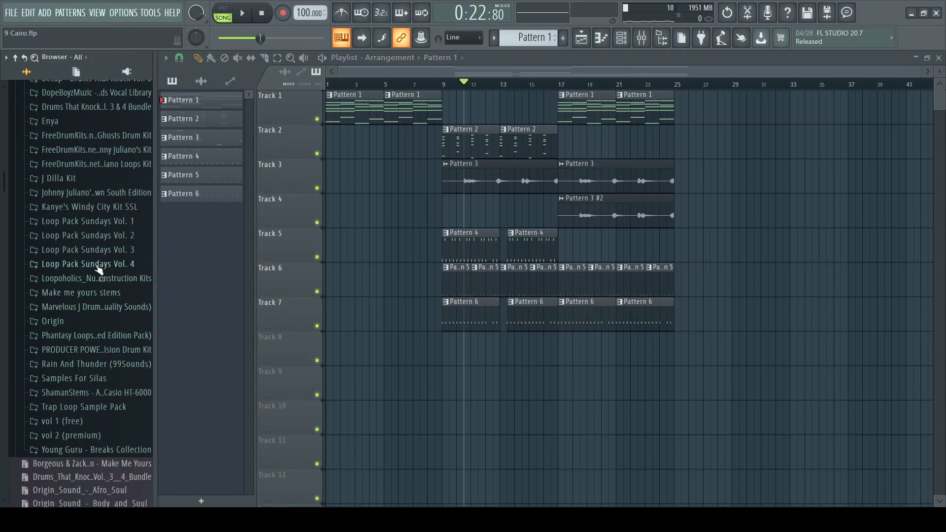
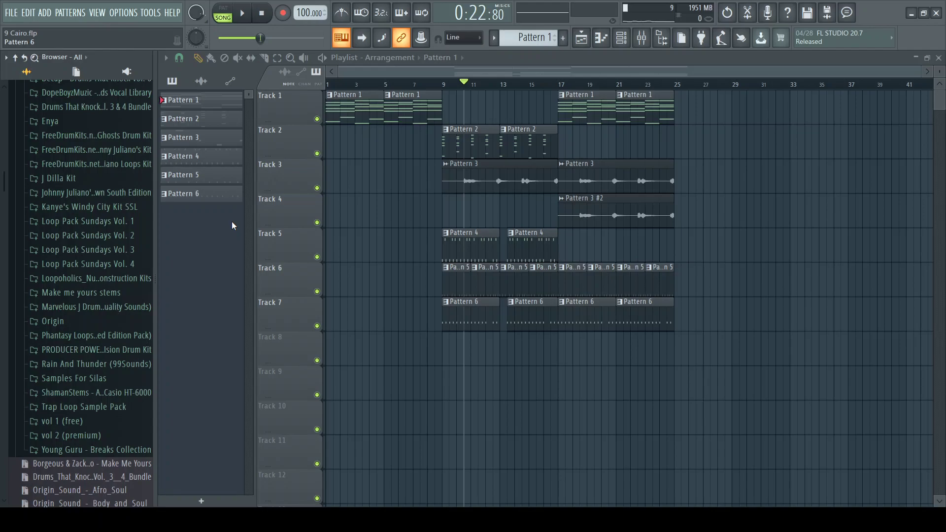
{"action": "scroll", "coordinate": [54, 197], "scroll_direction": "up", "scroll_amount": 4}
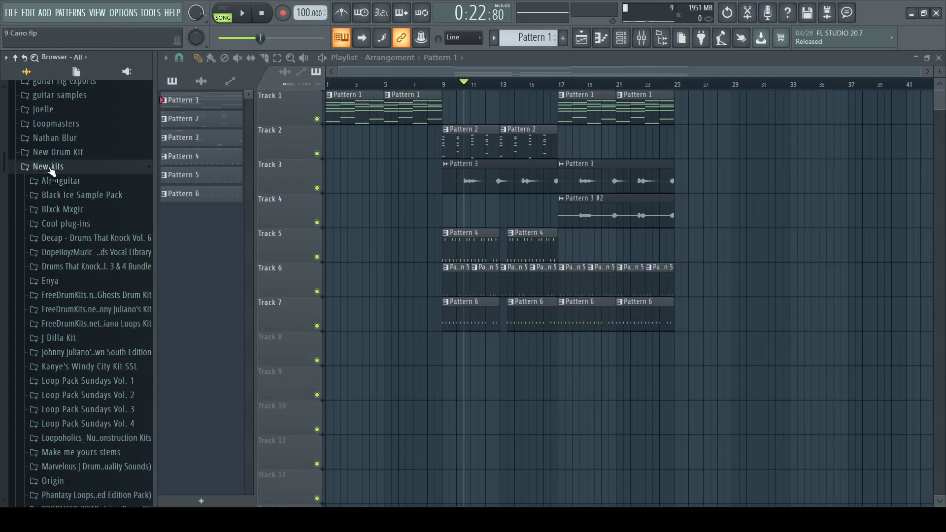
{"action": "left_click", "coordinate": [50, 169]}
Step: Place vybe809Cymbal2 from the X factors Drumkits > Speciality > Vybe Kit folder on Track 9 at bar 13
{"action": "left_click", "coordinate": [76, 382]}
{"action": "left_click", "coordinate": [76, 374]}
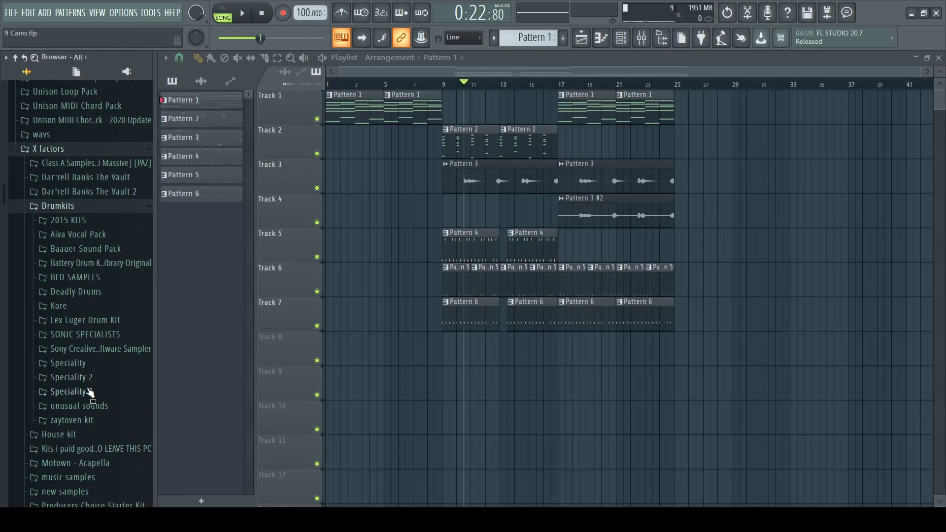
{"action": "left_click", "coordinate": [82, 365]}
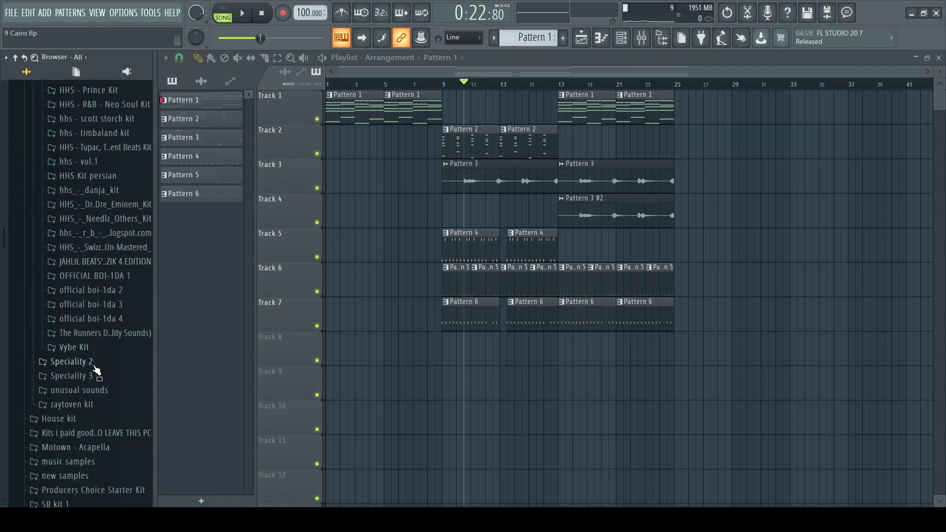
{"action": "left_click", "coordinate": [93, 353]}
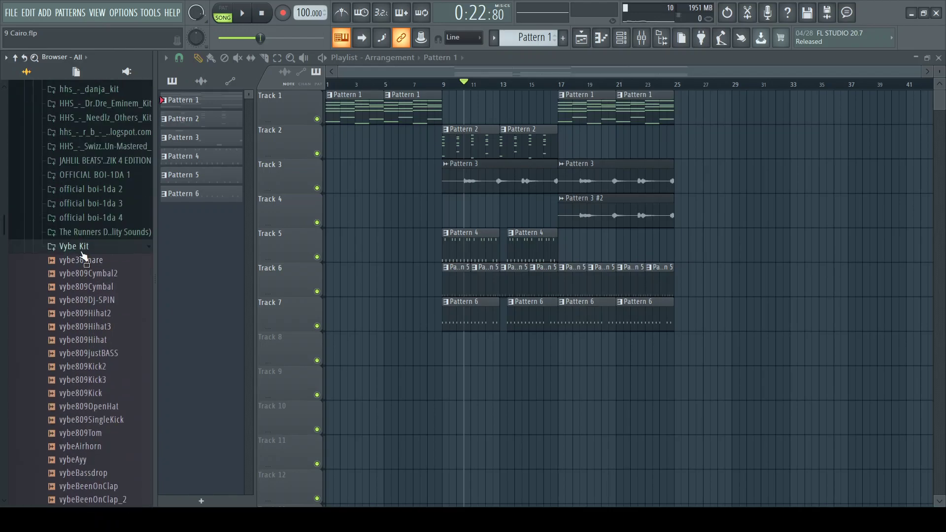
{"action": "left_click", "coordinate": [92, 274]}
{"action": "left_click_drag", "start_coordinate": [92, 278], "coordinate": [504, 365]}
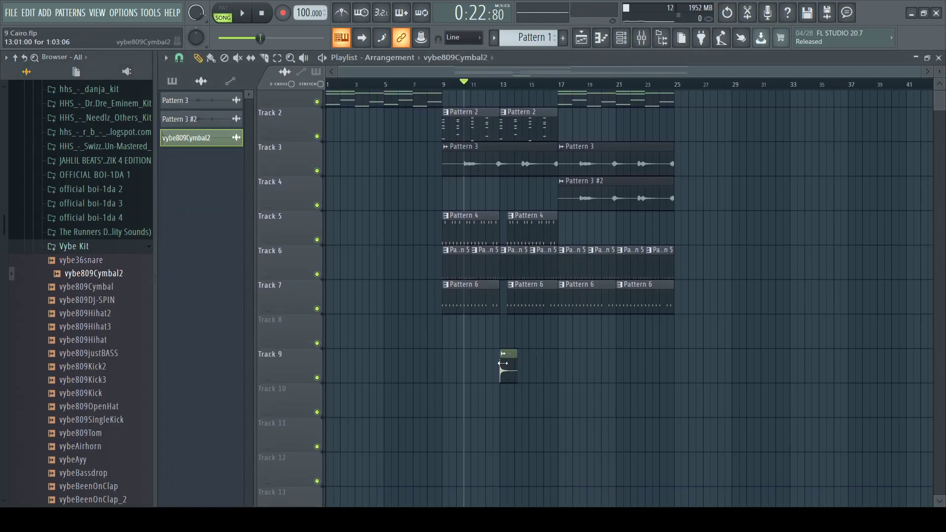
Step: Look through the remaining Vybe Kit samples and the other drum kit folders, collapsing Vybe Kit and Speciality
{"action": "scroll", "coordinate": [114, 393], "scroll_direction": "down", "scroll_amount": 6}
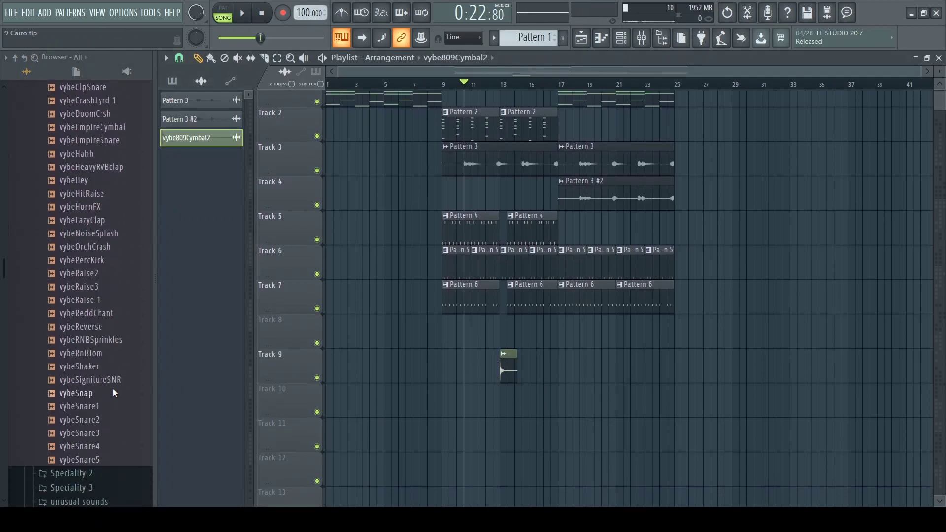
{"action": "scroll", "coordinate": [109, 373], "scroll_direction": "down", "scroll_amount": 2}
{"action": "scroll", "coordinate": [108, 306], "scroll_direction": "up", "scroll_amount": 7}
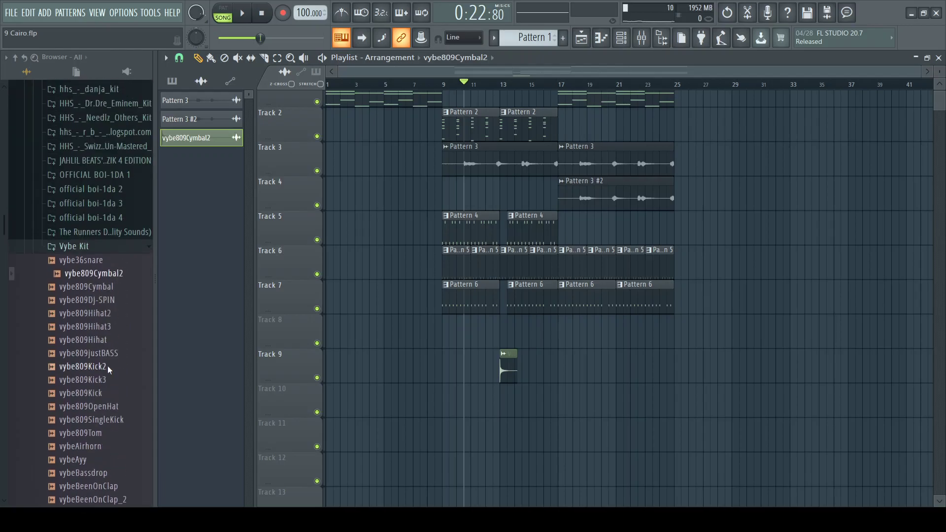
{"action": "left_click", "coordinate": [107, 249]}
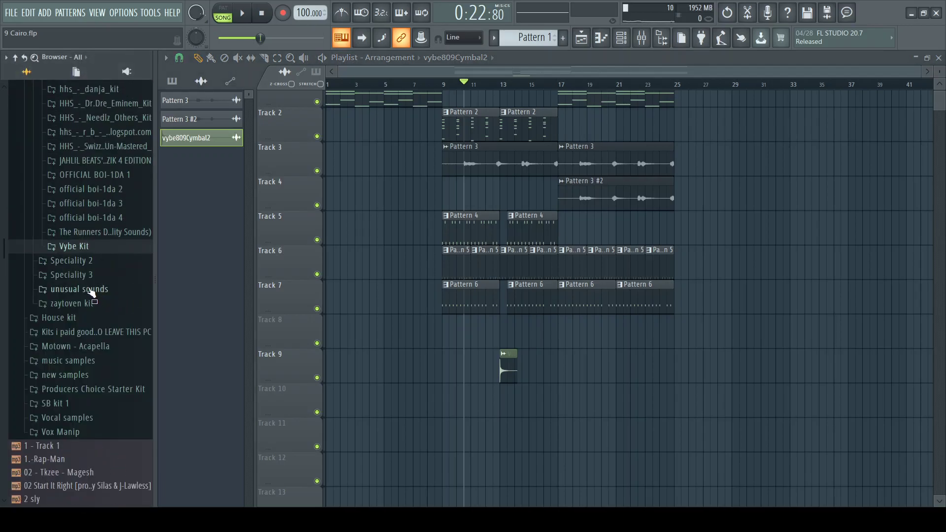
{"action": "scroll", "coordinate": [92, 296], "scroll_direction": "up", "scroll_amount": 4}
{"action": "scroll", "coordinate": [88, 374], "scroll_direction": "up", "scroll_amount": 9}
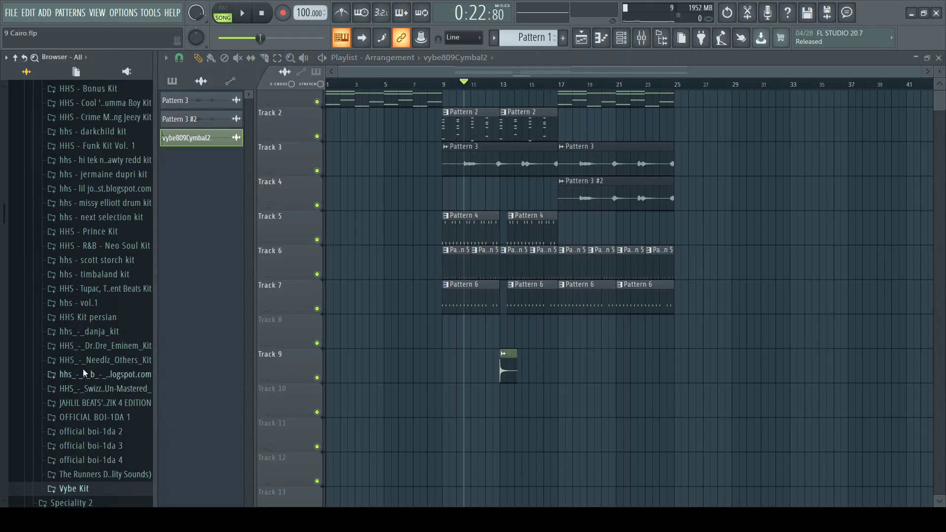
{"action": "scroll", "coordinate": [82, 333], "scroll_direction": "up", "scroll_amount": 4}
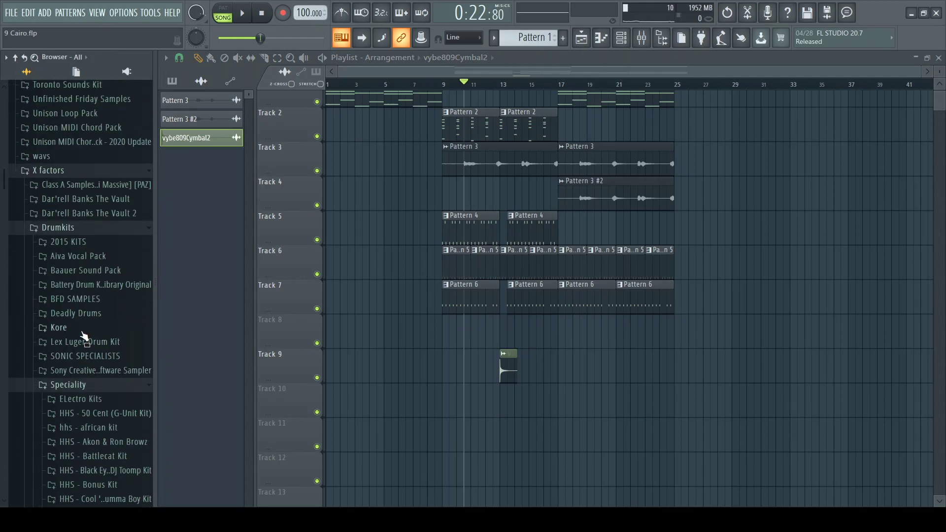
{"action": "scroll", "coordinate": [82, 330], "scroll_direction": "down", "scroll_amount": 2}
{"action": "left_click", "coordinate": [84, 386]}
{"action": "scroll", "coordinate": [92, 379], "scroll_direction": "down", "scroll_amount": 2}
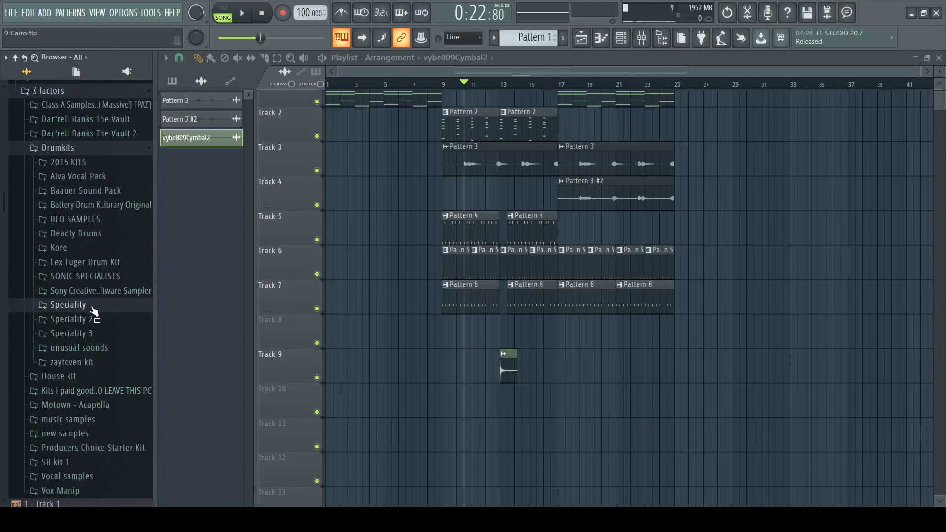
Step: Open the SFX folder of Origin Sound - Future Soul II, inside the Origin folder of New kits
{"action": "scroll", "coordinate": [91, 291], "scroll_direction": "up", "scroll_amount": 11}
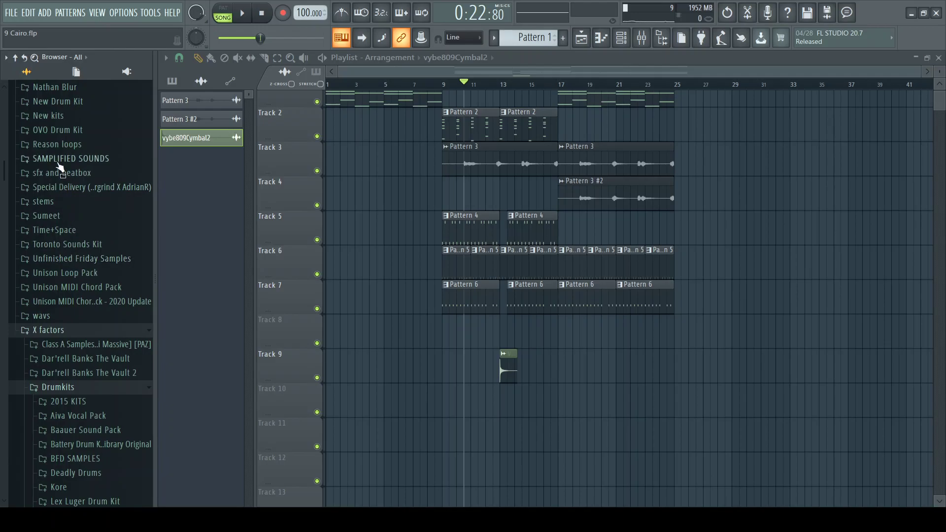
{"action": "left_click", "coordinate": [47, 130]}
{"action": "left_click", "coordinate": [59, 129]}
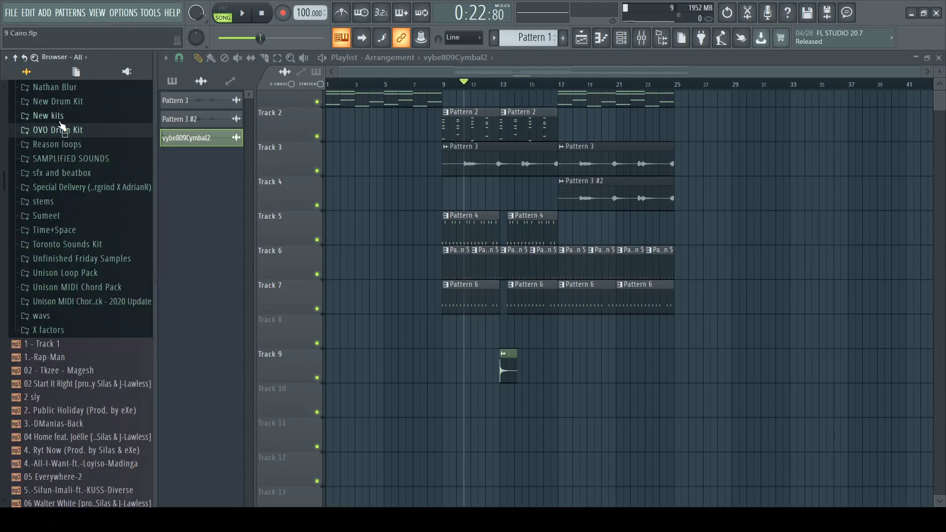
{"action": "left_click", "coordinate": [54, 115]}
{"action": "scroll", "coordinate": [120, 384], "scroll_direction": "down", "scroll_amount": 4}
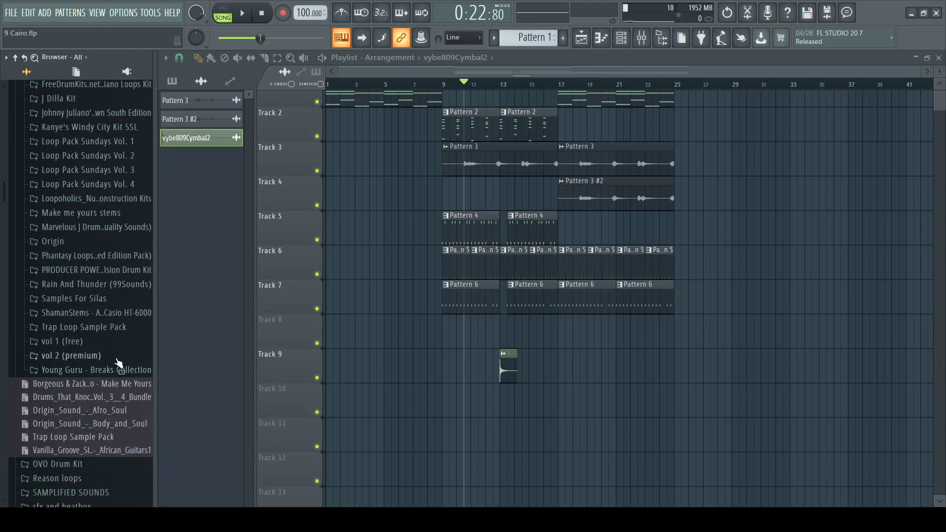
{"action": "left_click", "coordinate": [110, 240]}
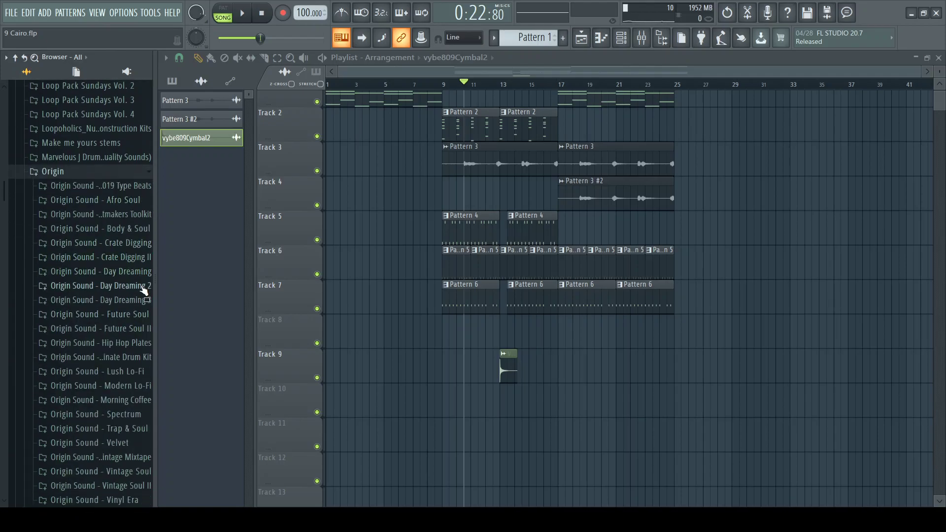
{"action": "left_click", "coordinate": [134, 329]}
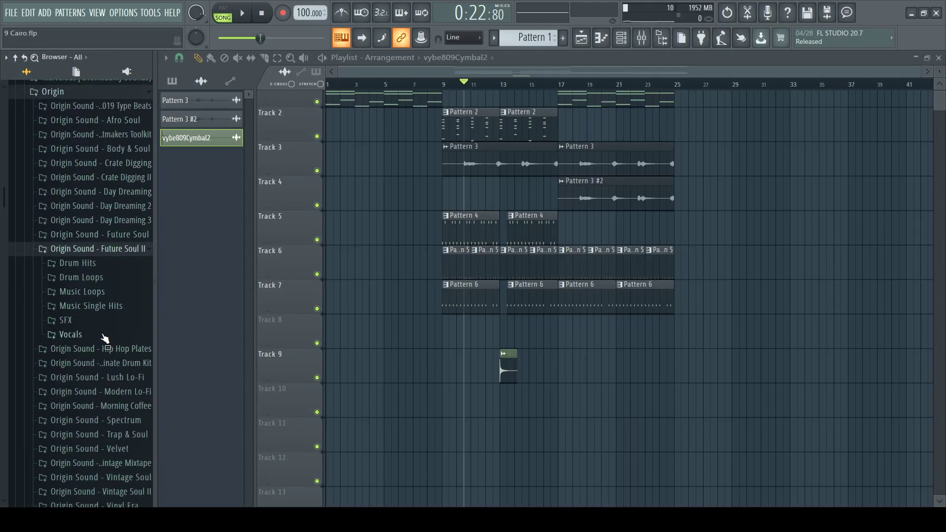
{"action": "left_click", "coordinate": [103, 321]}
Step: Preview OS_FS2_SFX_Transition 1, place it on Track 11 and fine-align its peak with the start of bar 9
{"action": "left_click", "coordinate": [123, 415]}
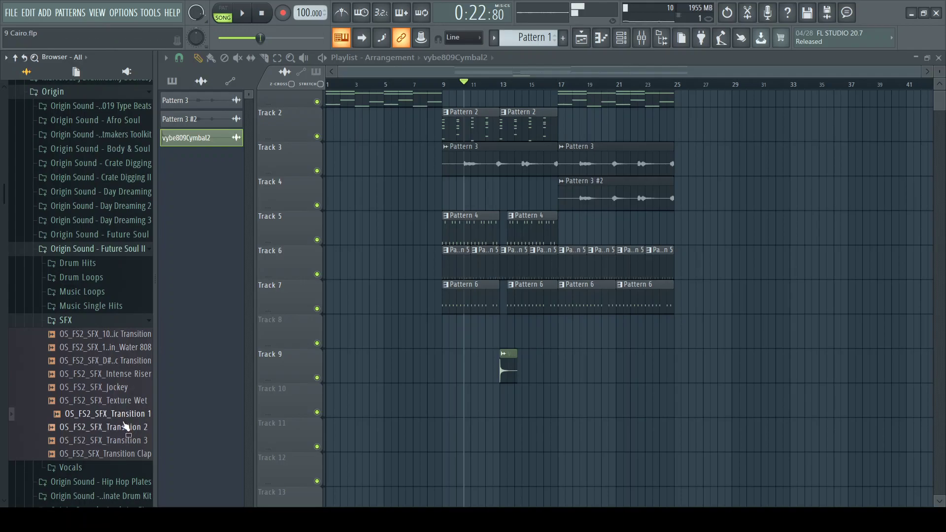
{"action": "left_click_drag", "start_coordinate": [123, 415], "coordinate": [441, 440]}
{"action": "left_click", "coordinate": [427, 85]}
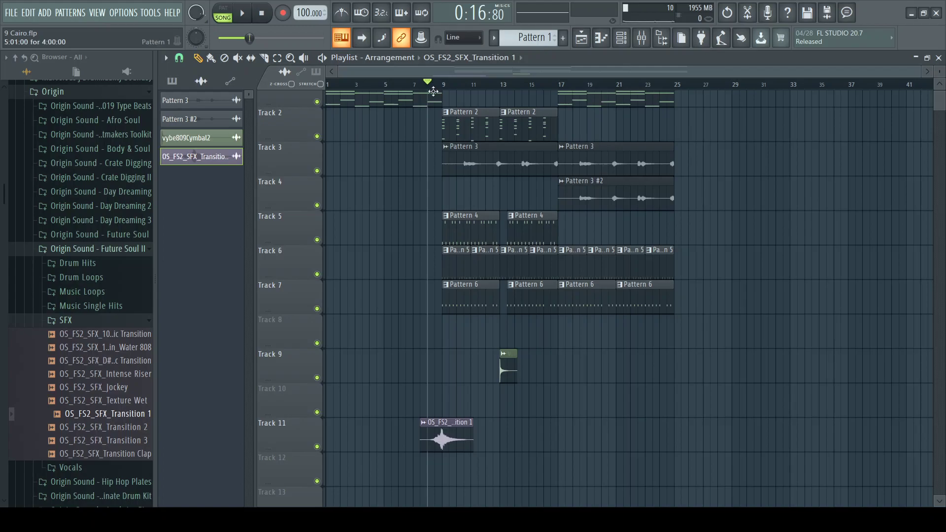
{"action": "key", "text": "F6"}
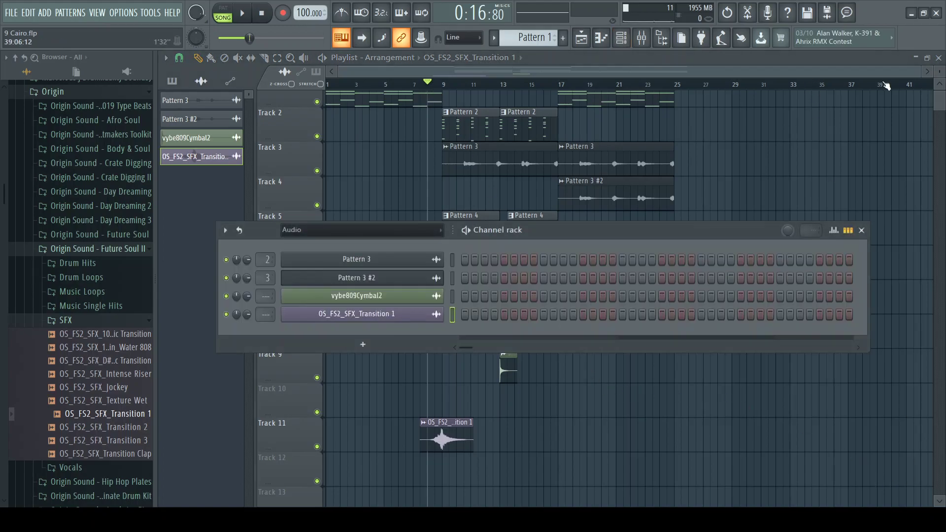
{"action": "left_click_drag", "start_coordinate": [918, 74], "coordinate": [497, 88]}
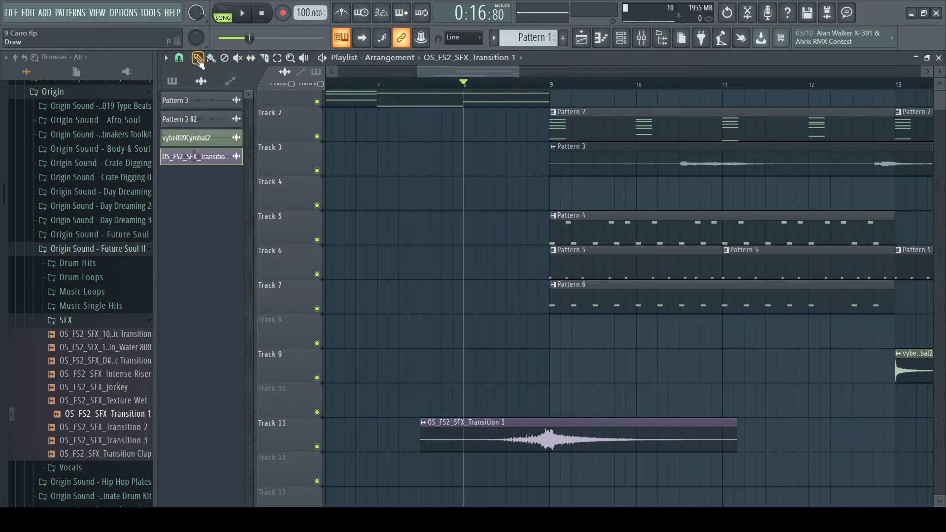
{"action": "left_click_drag", "start_coordinate": [589, 448], "coordinate": [594, 448]}
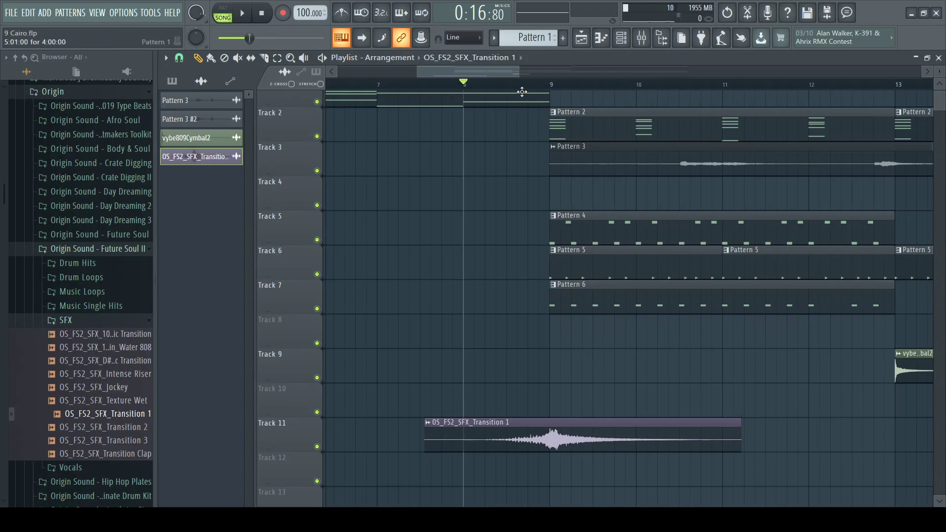
Step: Route vybe809Cymbal2 and OS_FS2_SFX_Transition 1 to mixer tracks 7 and 8, and lower both volumes
{"action": "key", "text": "space"}
{"action": "key", "text": "F6"}
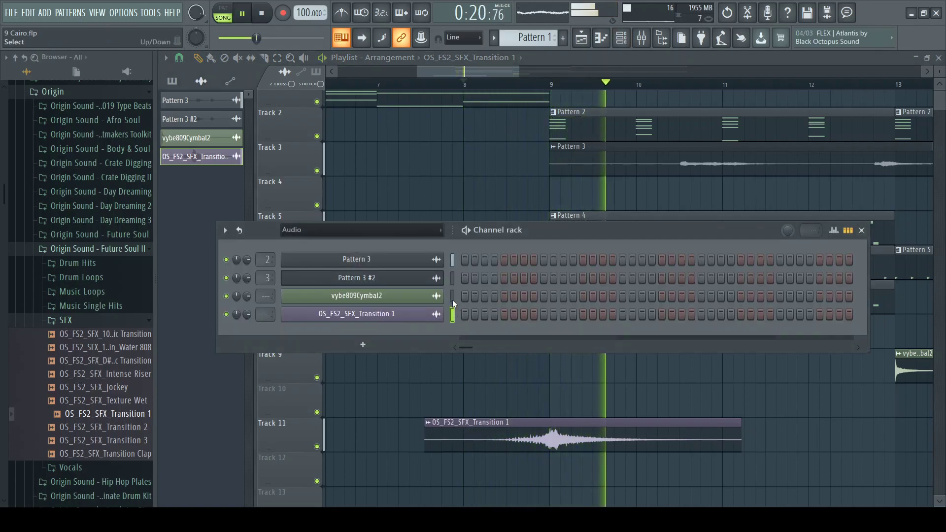
{"action": "key", "text": "F9"}
{"action": "key", "text": "space"}
{"action": "left_click", "coordinate": [395, 176]}
{"action": "key", "text": "ctrl+l"}
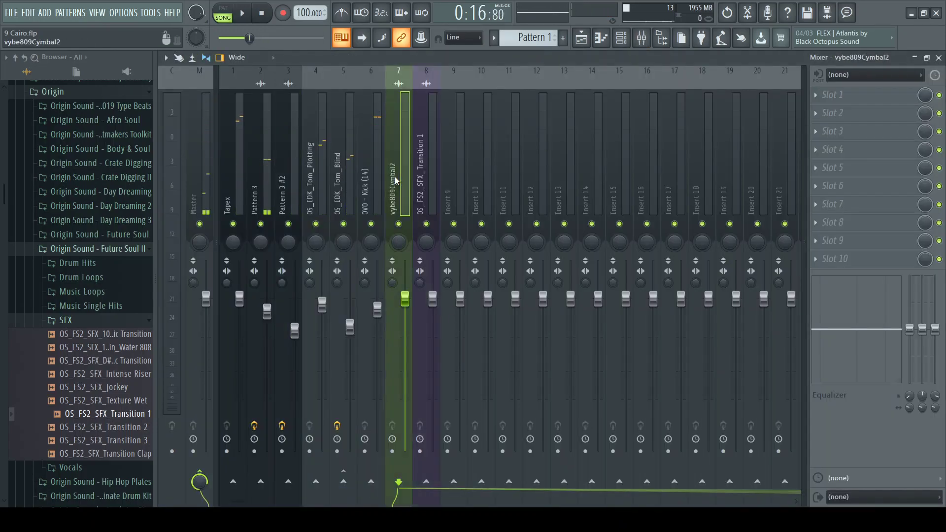
{"action": "left_click_drag", "start_coordinate": [405, 299], "coordinate": [432, 358]}
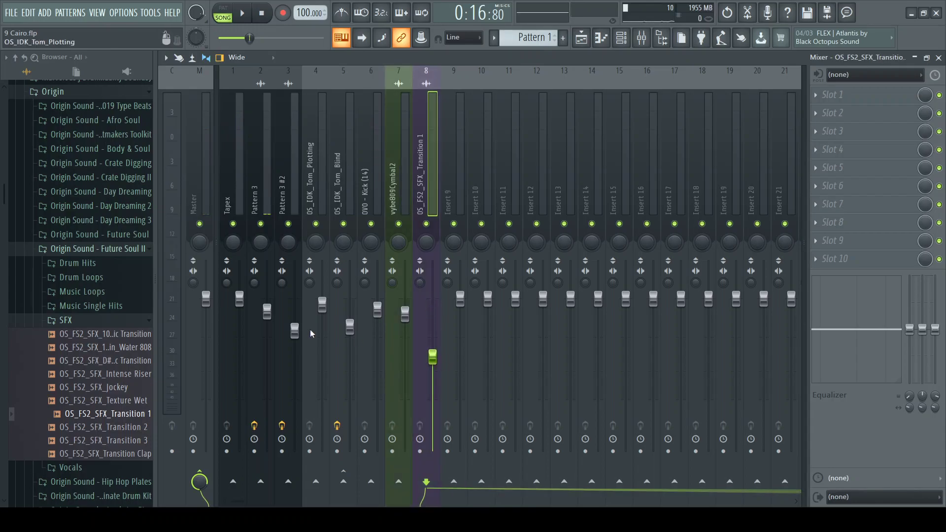
Step: Reopen the Future Soul II SFX folder and preview OS_FS2_SFX_Transition Clap
{"action": "left_click", "coordinate": [108, 321]}
{"action": "left_click", "coordinate": [113, 312]}
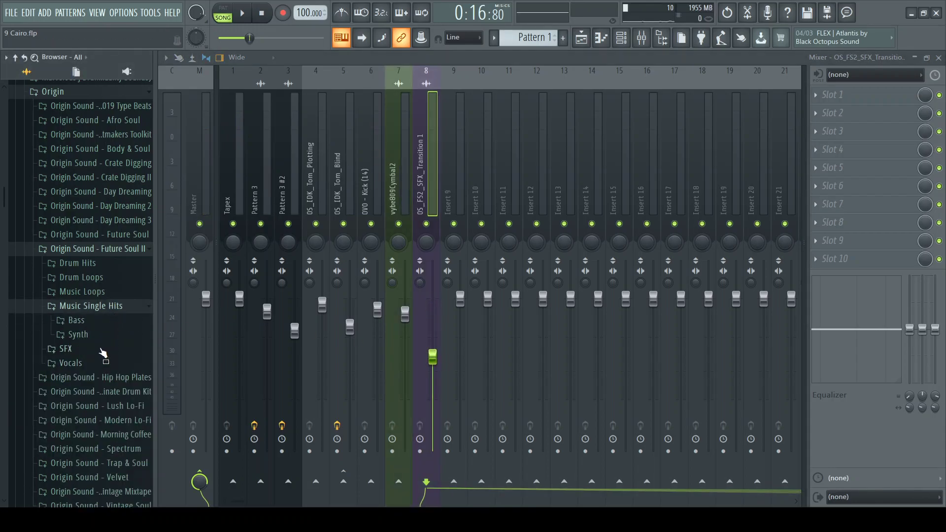
{"action": "left_click", "coordinate": [101, 311]}
{"action": "left_click", "coordinate": [99, 322]}
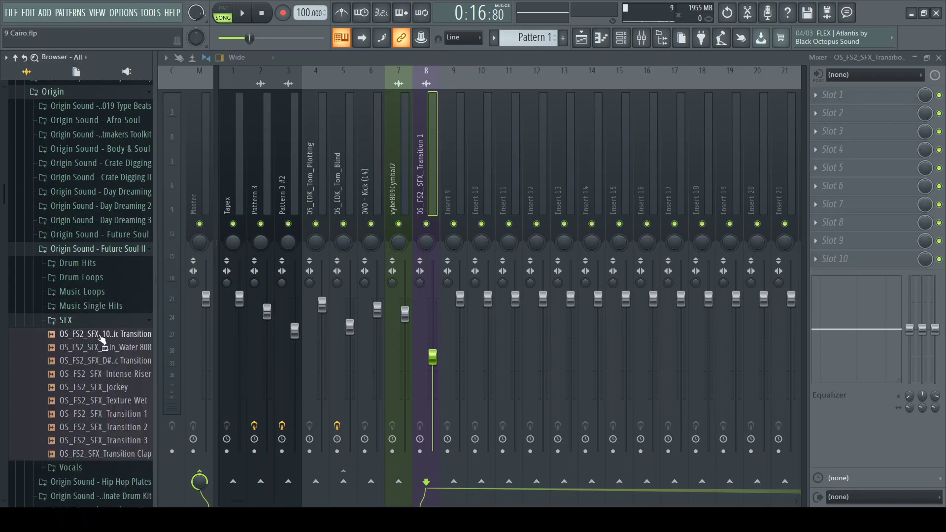
{"action": "left_click", "coordinate": [124, 454]}
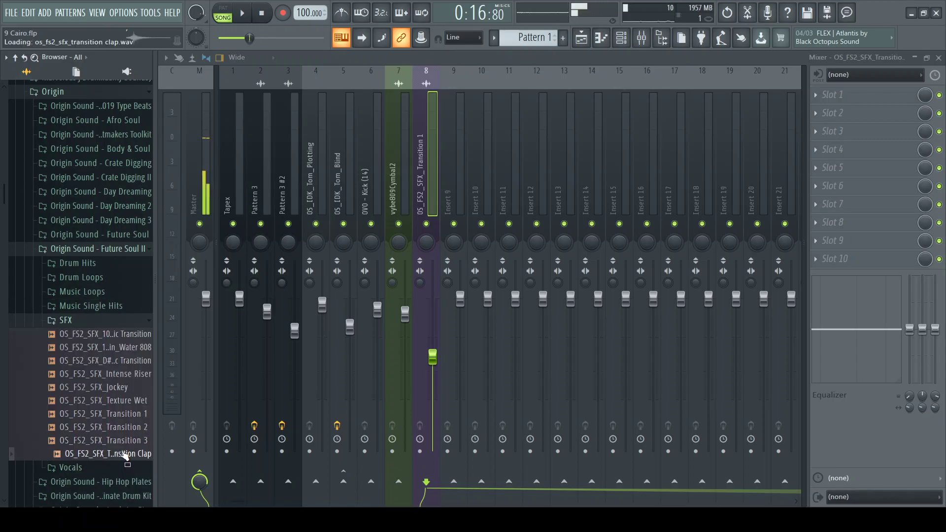
Step: Try placing OS_FS2_SFX_Transition Clap on Track 10 with its peak at bar 17, and delete the clip
{"action": "key", "text": "F5"}
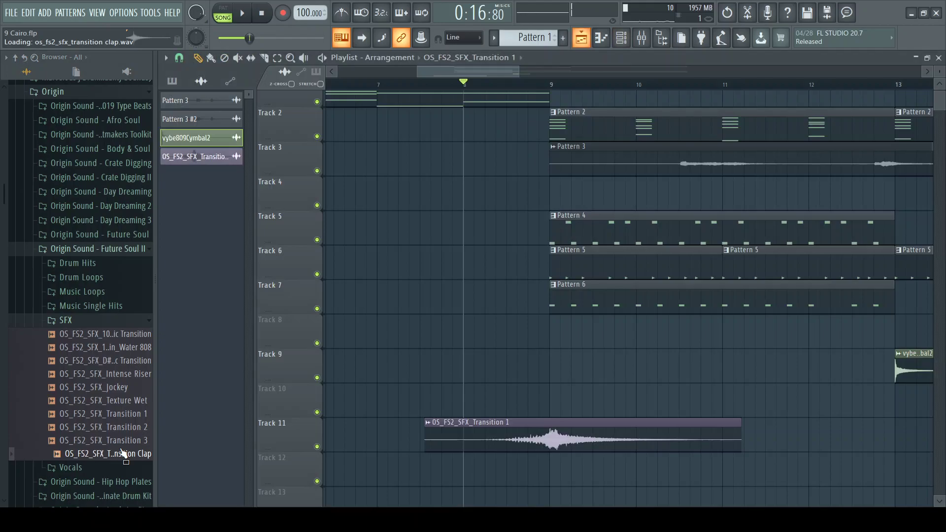
{"action": "left_click_drag", "start_coordinate": [520, 71], "coordinate": [772, 71]}
{"action": "left_click_drag", "start_coordinate": [107, 454], "coordinate": [624, 406]}
{"action": "left_click", "coordinate": [587, 84]}
{"action": "left_click_drag", "start_coordinate": [769, 72], "coordinate": [593, 73]}
{"action": "left_click_drag", "start_coordinate": [686, 409], "coordinate": [678, 410]}
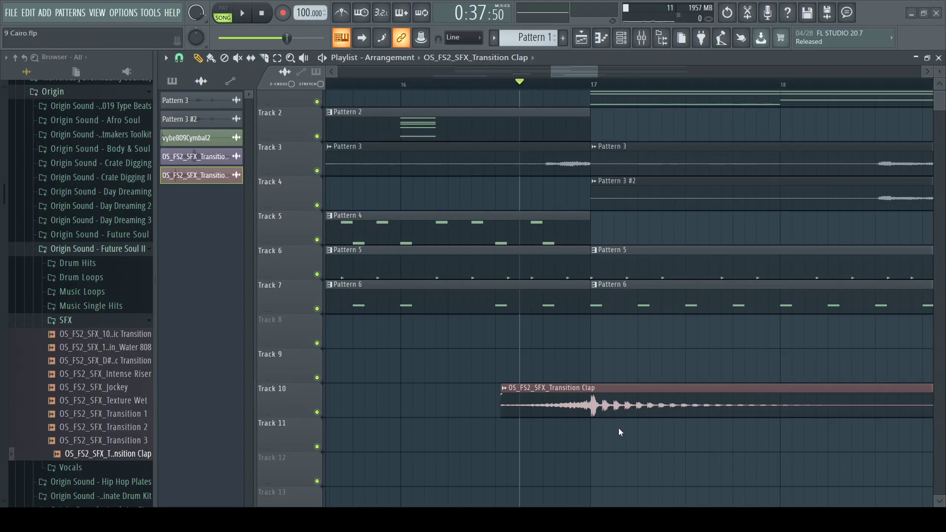
{"action": "left_click", "coordinate": [488, 308]}
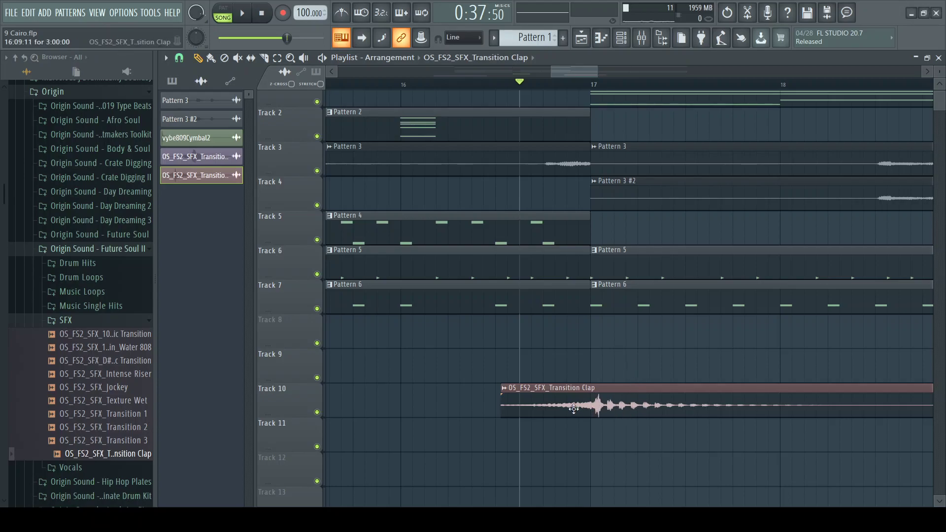
{"action": "right_click", "coordinate": [550, 403]}
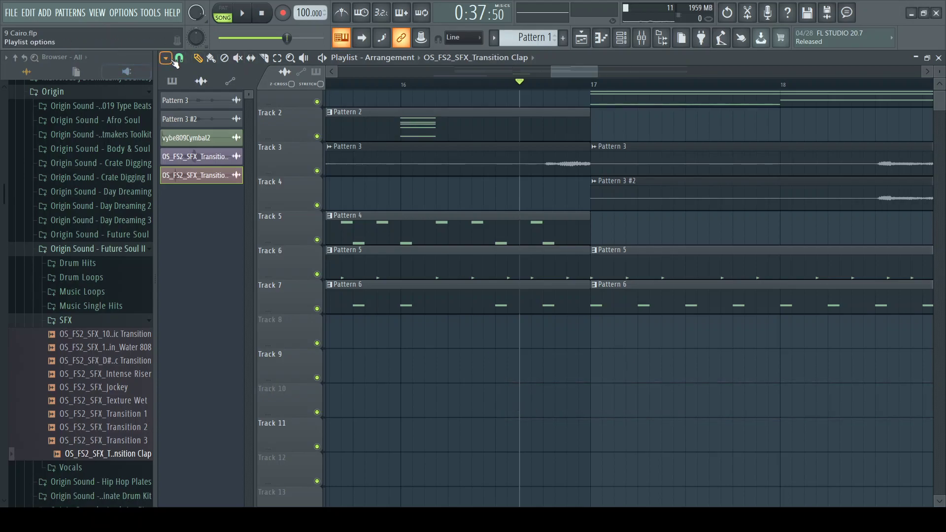
Step: Place the OS_FS2_SFX_Transition Clap sample on Track 9 starting midway through bar 16 and play it back
{"action": "left_click", "coordinate": [505, 373]}
{"action": "key", "text": "space"}
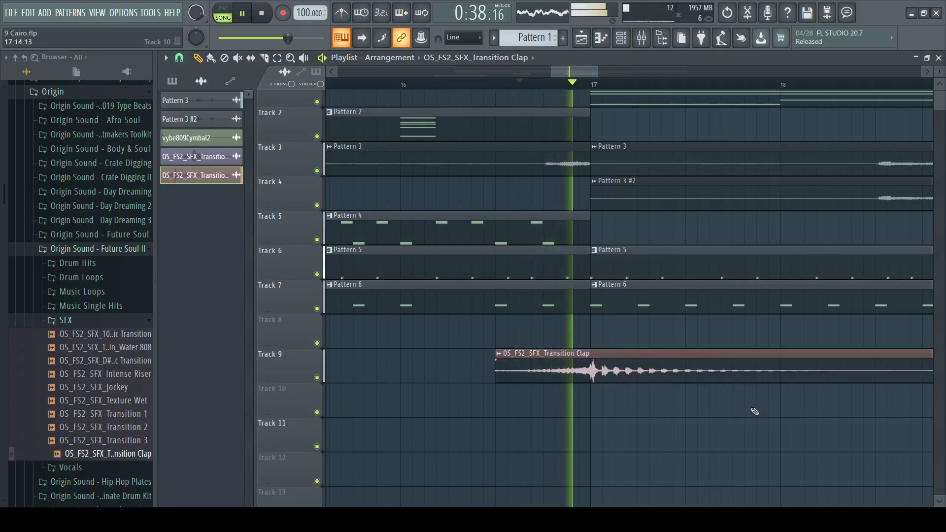
{"action": "key", "text": "space"}
Step: Route the Transition Clap channel to mixer insert 9, lower its fader slightly and return to the playlist
{"action": "left_click_drag", "start_coordinate": [596, 73], "coordinate": [862, 74]}
{"action": "key", "text": "F6"}
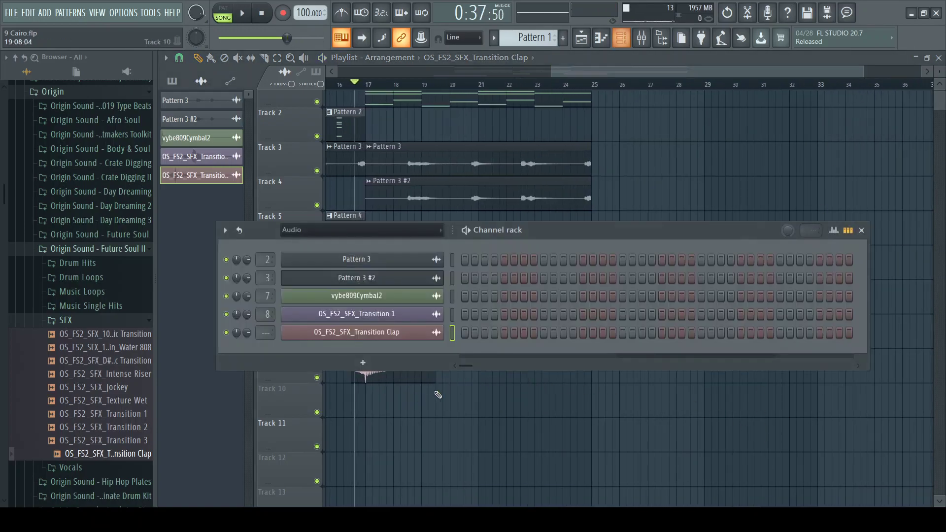
{"action": "key", "text": "F9"}
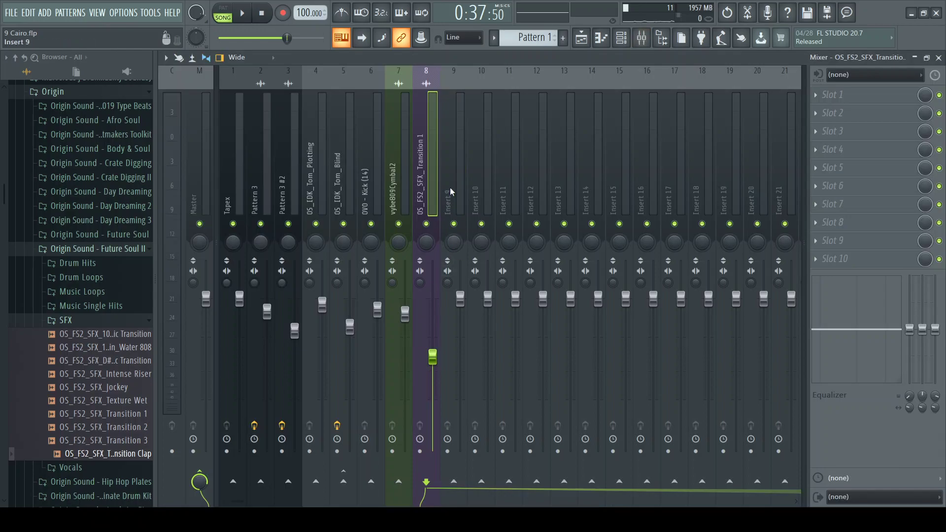
{"action": "left_click", "coordinate": [450, 191]}
{"action": "key", "text": "ctrl+l"}
{"action": "left_click_drag", "start_coordinate": [463, 305], "coordinate": [463, 322]}
{"action": "key", "text": "F5"}
{"action": "key", "text": "F6"}
{"action": "key", "text": "F6"}
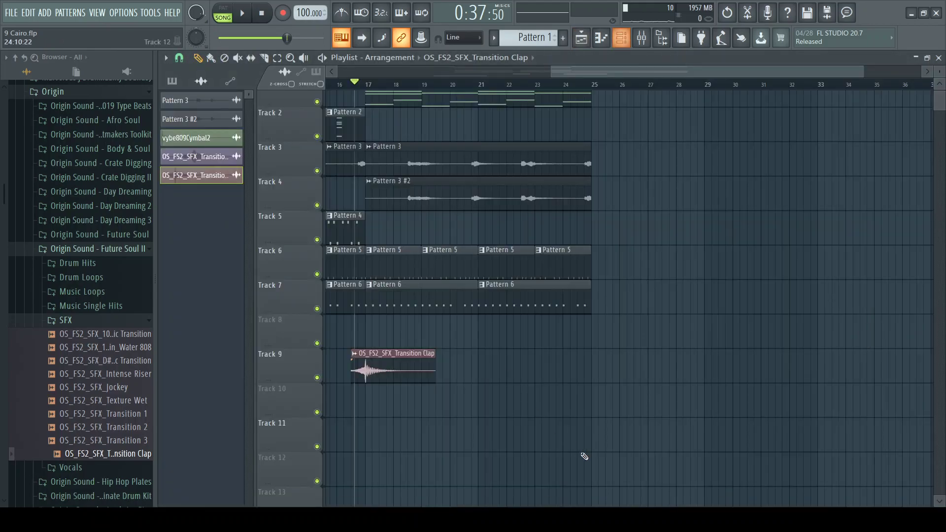
Step: Play the arrangement from bar 9 to listen to the section
{"action": "left_click_drag", "start_coordinate": [667, 71], "coordinate": [551, 71]}
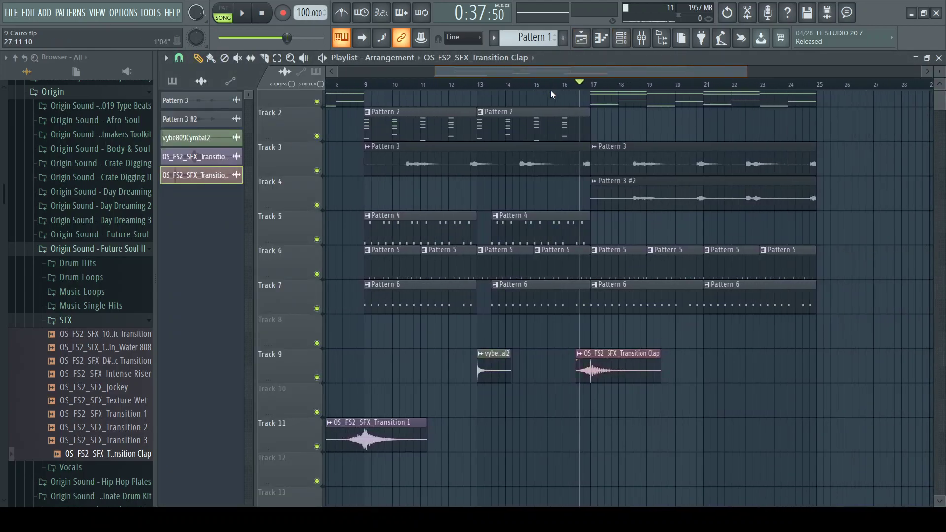
{"action": "left_click_drag", "start_coordinate": [746, 72], "coordinate": [887, 72]}
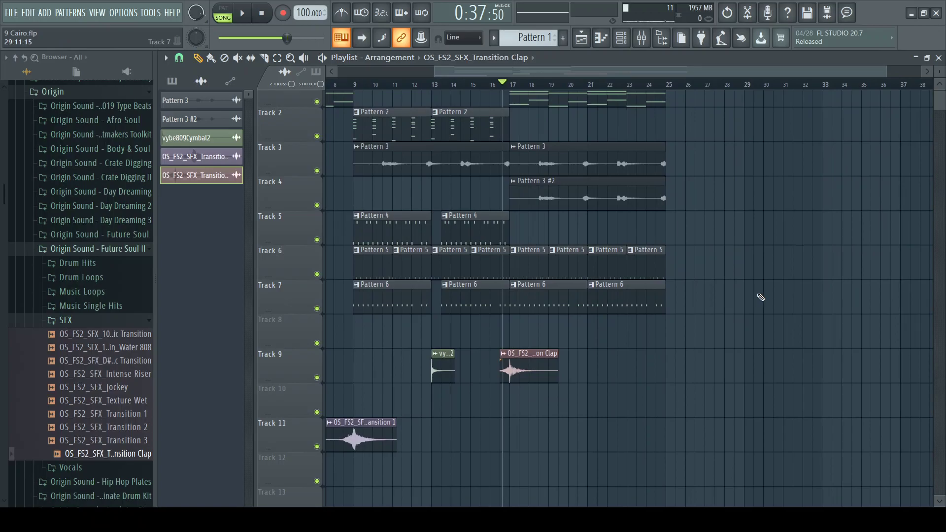
{"action": "left_click_drag", "start_coordinate": [351, 85], "coordinate": [355, 86]}
{"action": "key", "text": "space"}
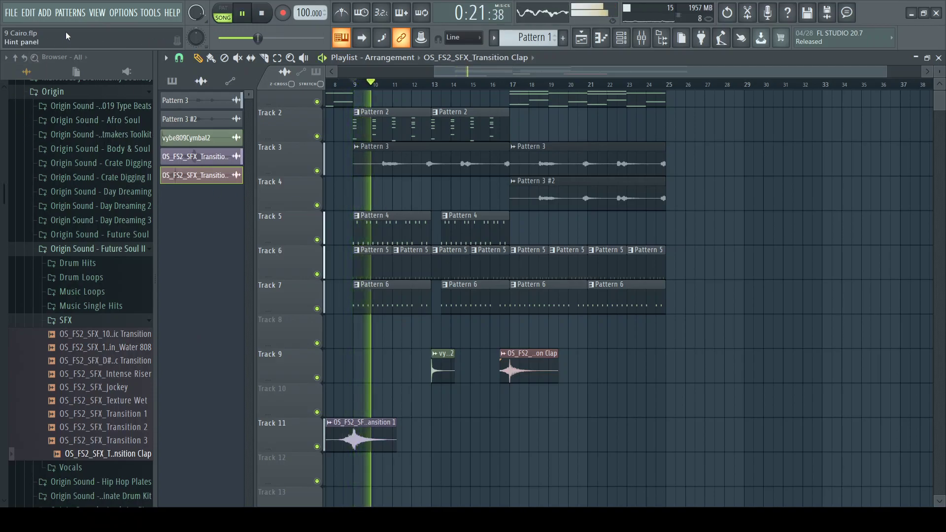
{"action": "key", "text": "space"}
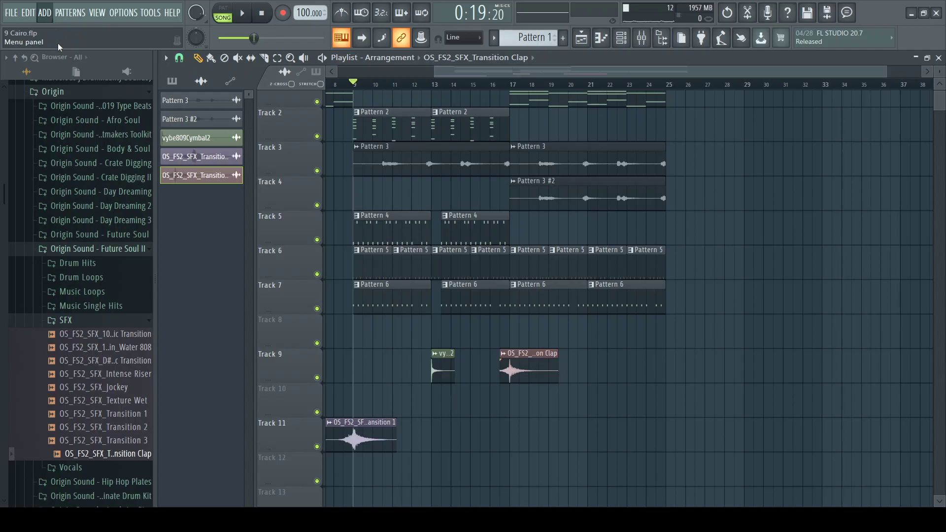
Step: Add an EWQLSOGold instrument, load the trumpet patch F STP SUS into its first slot and close the plugin window
{"action": "left_click", "coordinate": [184, 260]}
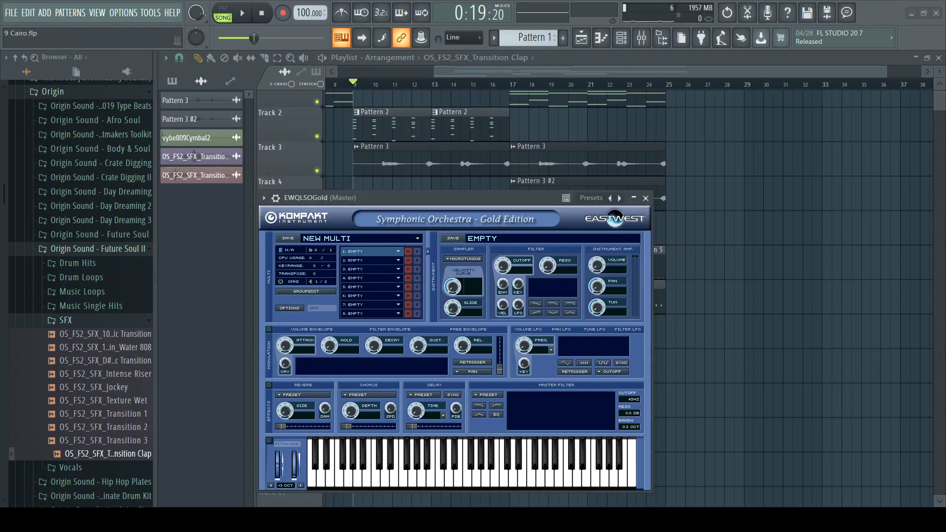
{"action": "left_click", "coordinate": [398, 252]}
{"action": "mouse_move", "coordinate": [424, 389]}
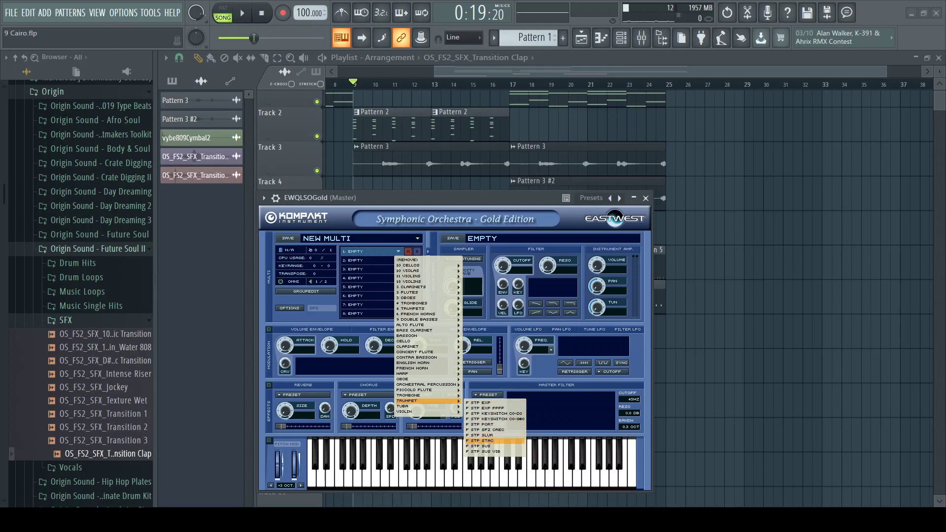
{"action": "left_click", "coordinate": [488, 446]}
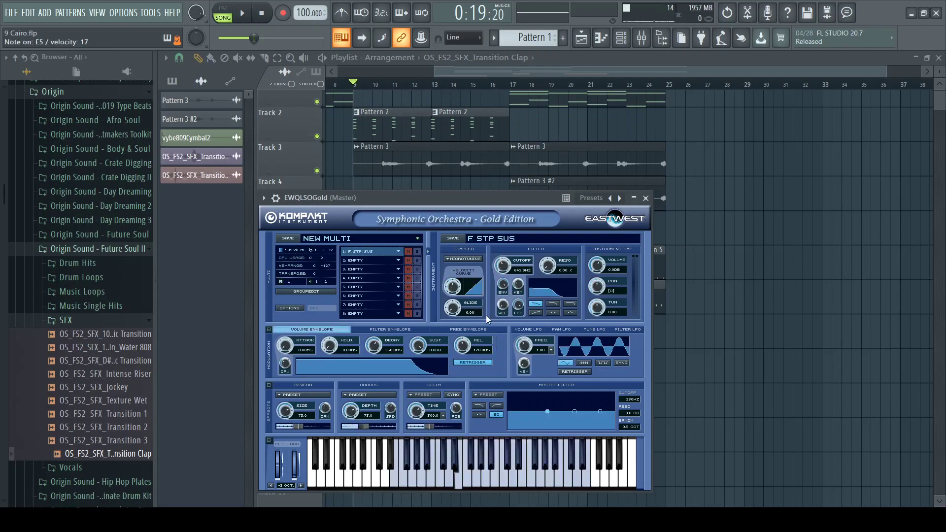
{"action": "right_click", "coordinate": [714, 324]}
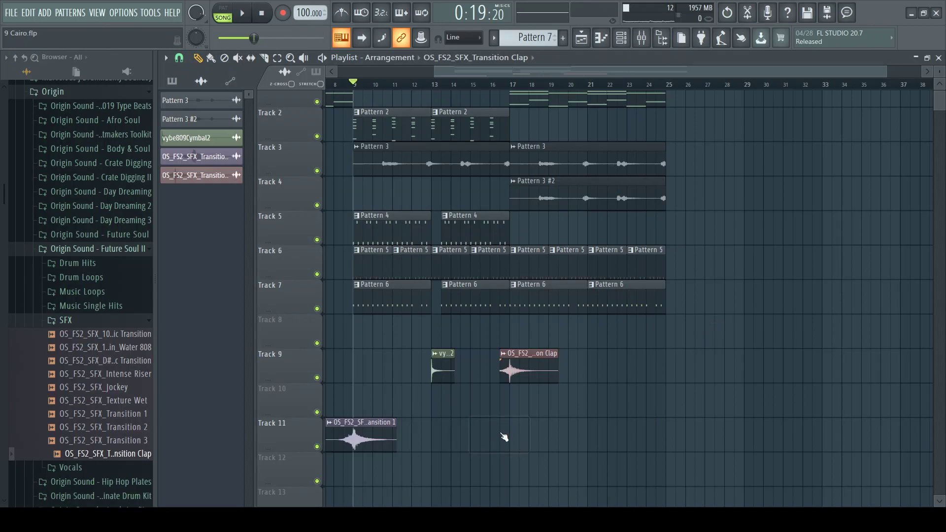
Step: Create a new empty pattern and place it on Track 12 at bar 9
{"action": "key", "text": "F4"}
{"action": "left_click", "coordinate": [384, 405]}
{"action": "mouse_move", "coordinate": [384, 405]}
{"action": "left_mouse_down"}
{"action": "mouse_move", "coordinate": [365, 493]}
{"action": "mouse_move", "coordinate": [363, 464]}
{"action": "mouse_move", "coordinate": [508, 474]}
{"action": "mouse_move", "coordinate": [431, 475]}
{"action": "left_mouse_up"}
{"action": "scroll", "coordinate": [434, 394], "scroll_direction": "down", "scroll_amount": 2}
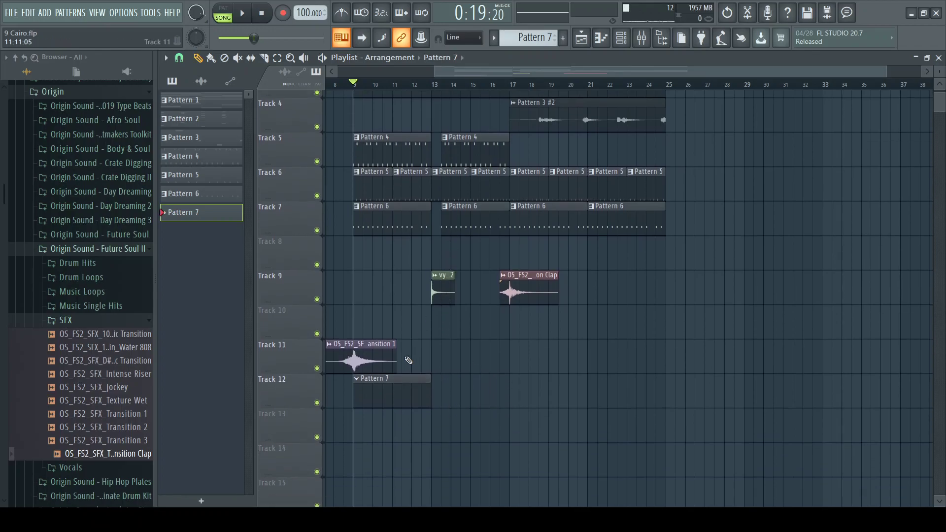
Step: Open the EWQLSOGold piano roll for Pattern 7 and audition keys around G4 and G#4 against the playing arrangement
{"action": "double_click", "coordinate": [420, 380]}
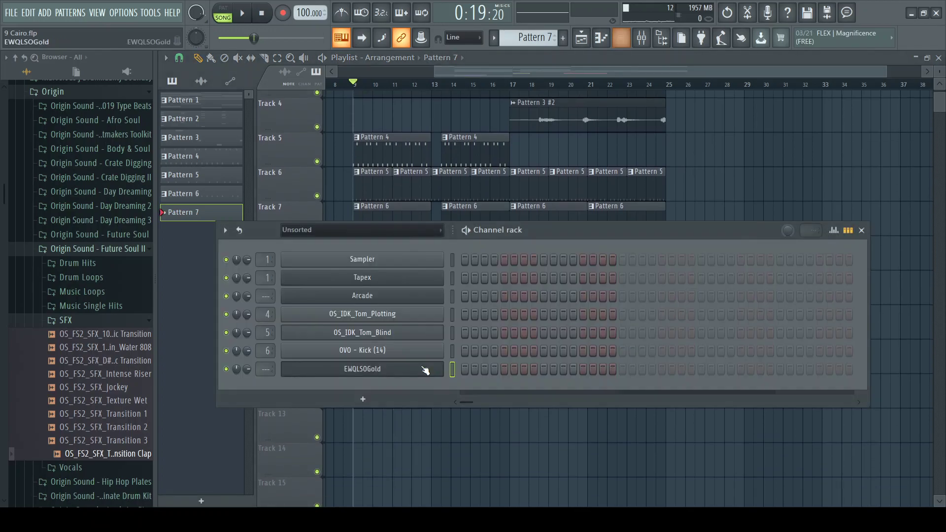
{"action": "key", "text": "F7"}
{"action": "key", "text": "space"}
{"action": "left_click", "coordinate": [191, 277]}
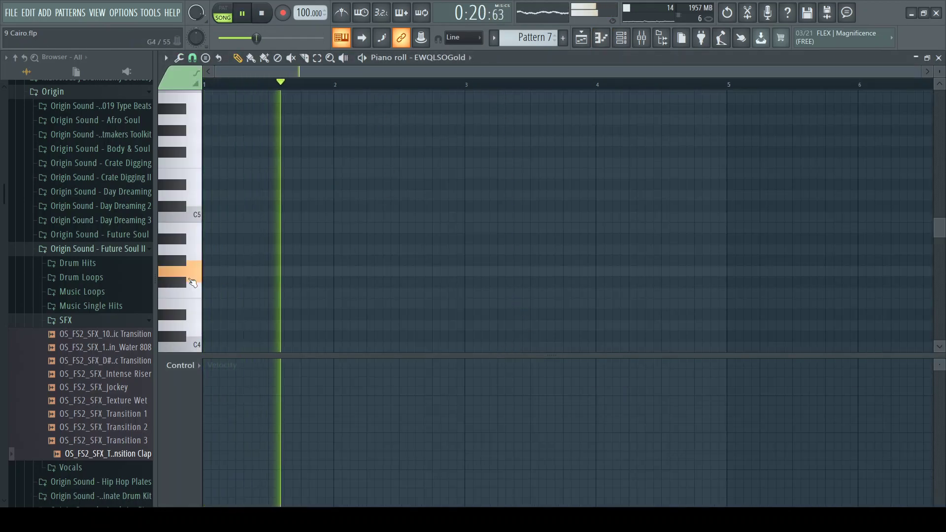
{"action": "left_click", "coordinate": [178, 261]}
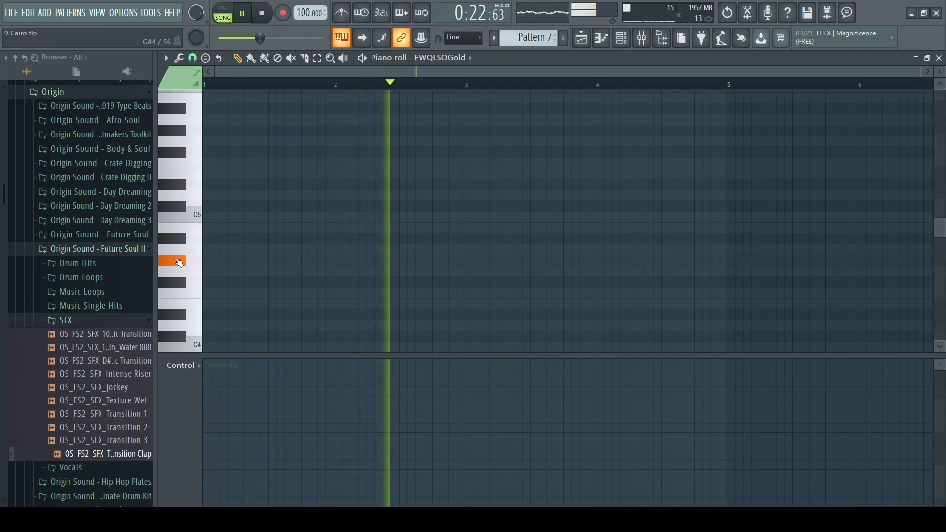
{"action": "key", "text": "space"}
{"action": "left_click", "coordinate": [189, 285]}
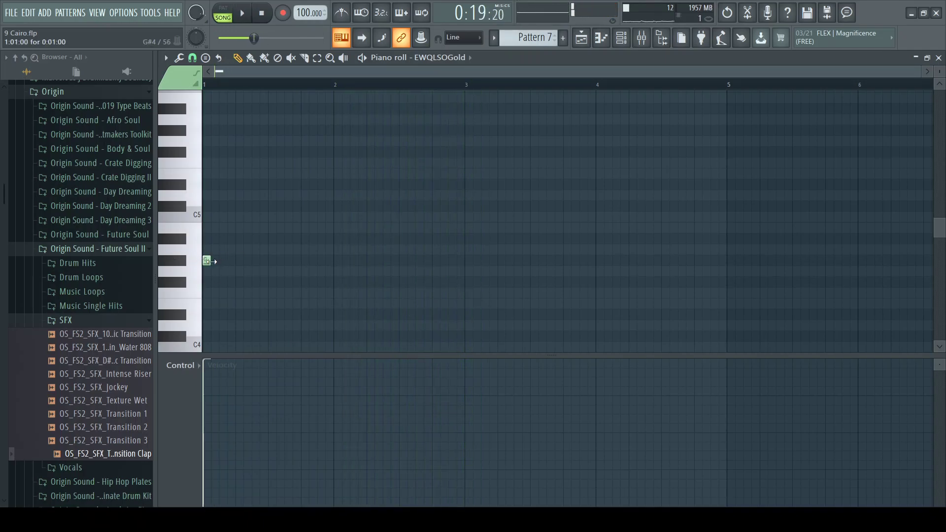
Step: Draw a G#4 note from bar 1 lasting one and a half bars and raise its velocity slightly
{"action": "left_click_drag", "start_coordinate": [210, 261], "coordinate": [310, 277]}
{"action": "key", "text": "space"}
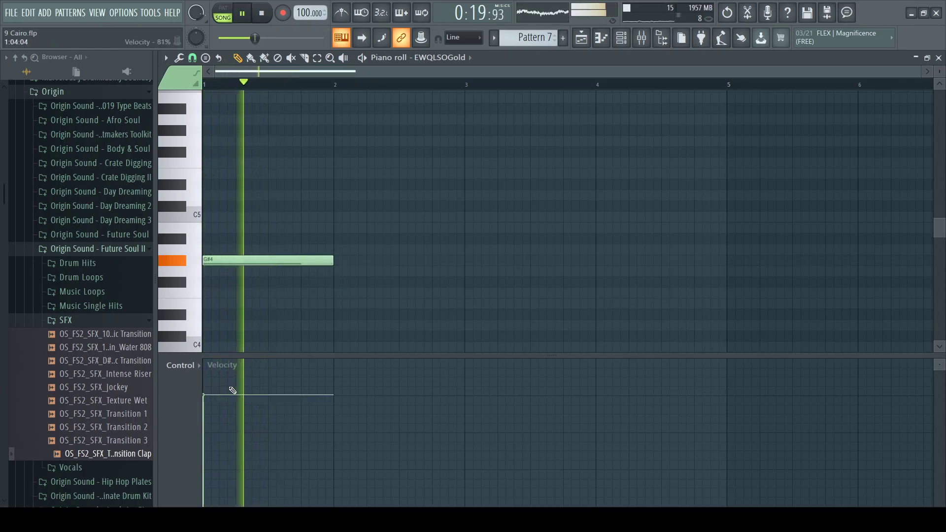
{"action": "left_click_drag", "start_coordinate": [209, 396], "coordinate": [207, 390]}
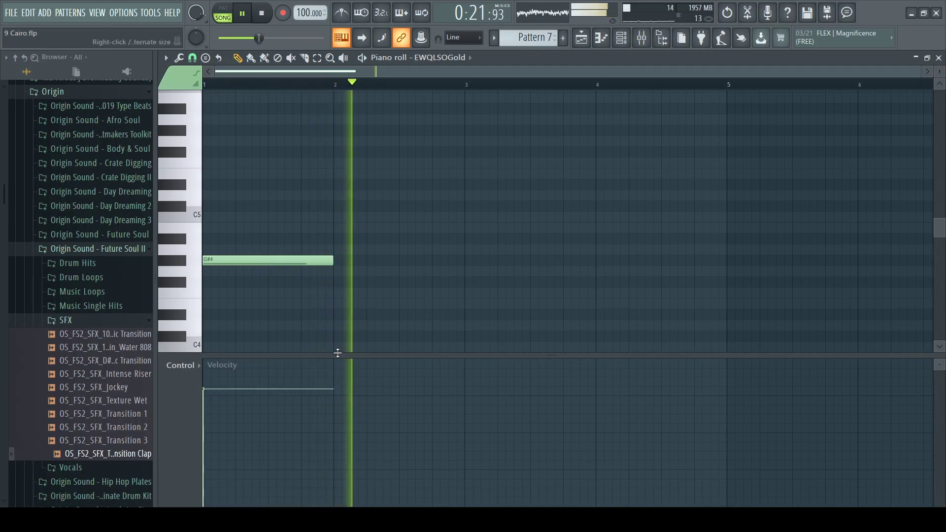
{"action": "left_click_drag", "start_coordinate": [333, 262], "coordinate": [399, 262]}
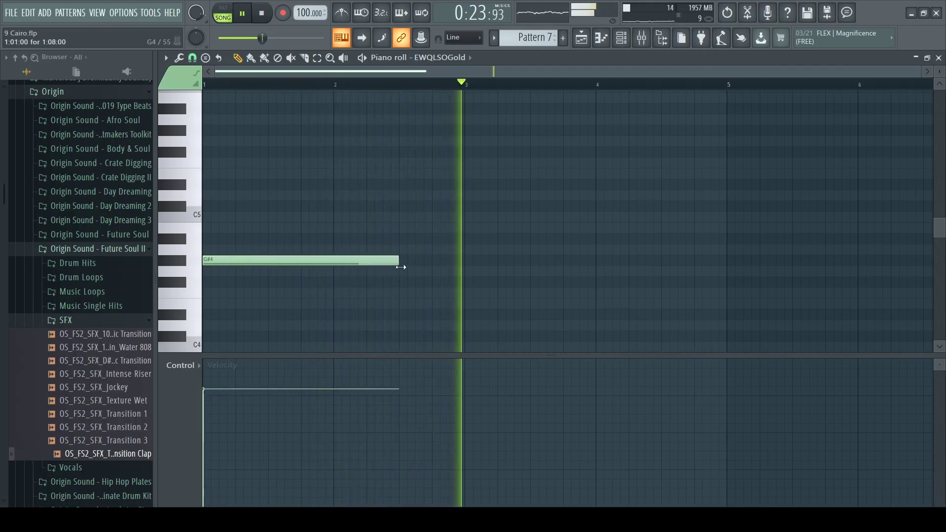
{"action": "key", "text": "space"}
Step: Add quarter-bar G#4 and E4 notes in the second half of bar 2, followed by a one-bar F#4 at bar 3
{"action": "left_click", "coordinate": [408, 261]}
{"action": "left_click_drag", "start_coordinate": [570, 259], "coordinate": [432, 261]}
{"action": "left_click", "coordinate": [436, 315]}
{"action": "left_click_drag", "start_coordinate": [437, 316], "coordinate": [588, 291]}
{"action": "left_click", "coordinate": [461, 293]}
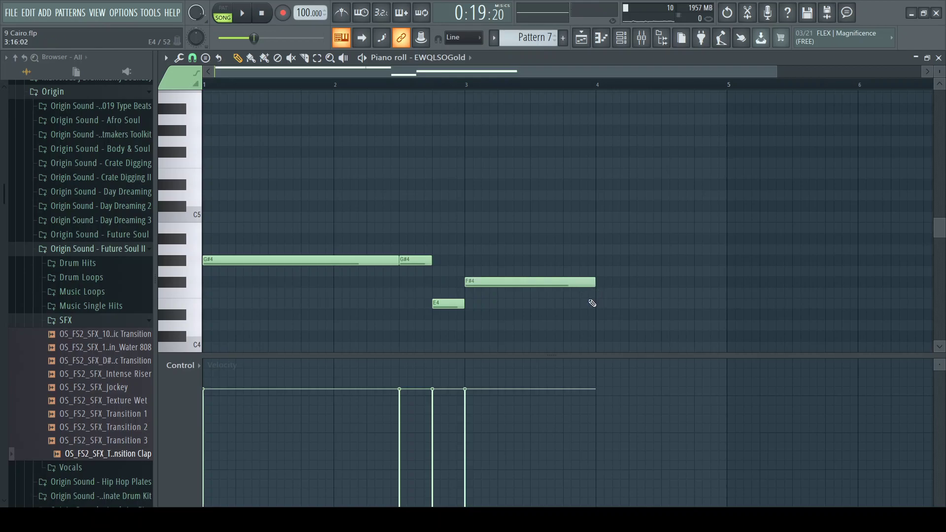
Step: Play the melody from bar 3 and add a one-bar G#4 note at bar 4
{"action": "left_click", "coordinate": [475, 80]}
{"action": "key", "text": "space"}
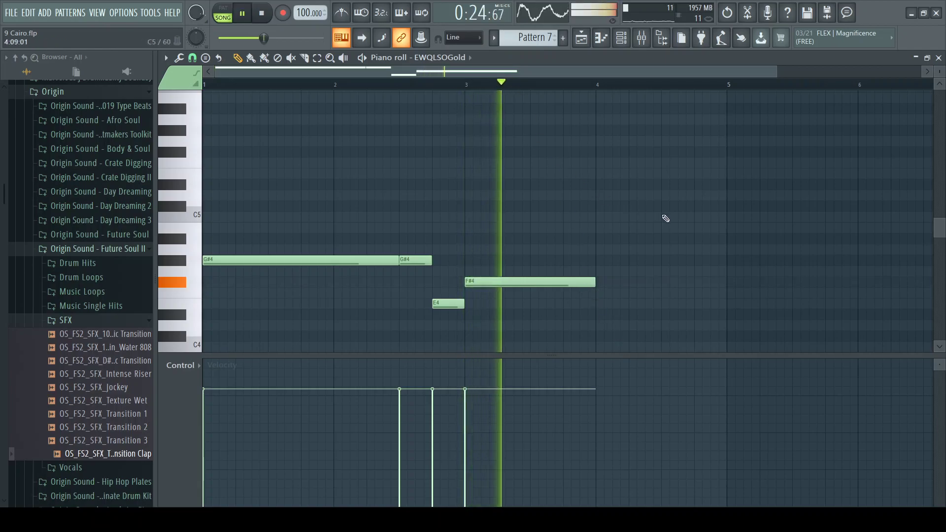
{"action": "key", "text": "space"}
{"action": "left_click_drag", "start_coordinate": [600, 271], "coordinate": [600, 258]}
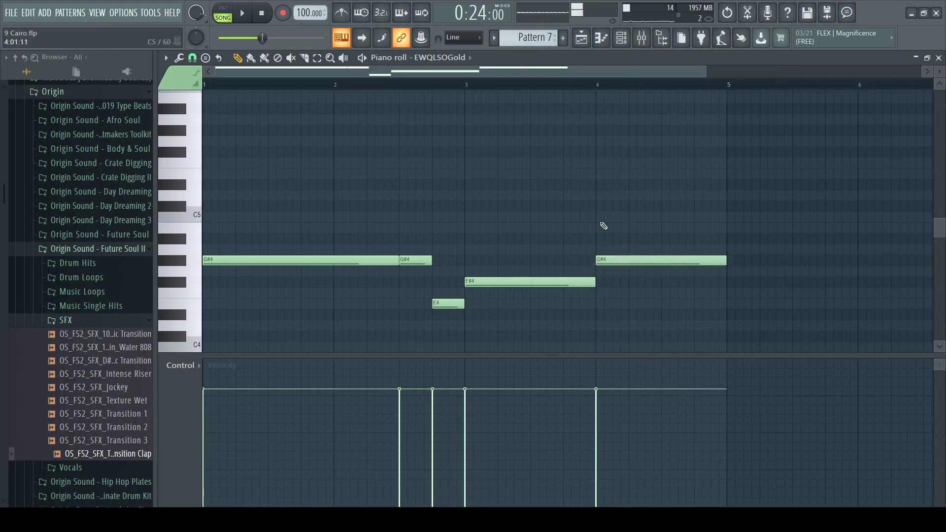
Step: Duplicate all the melody notes one octave higher and play back the layered result
{"action": "left_click_drag", "start_coordinate": [654, 321], "coordinate": [237, 168]}
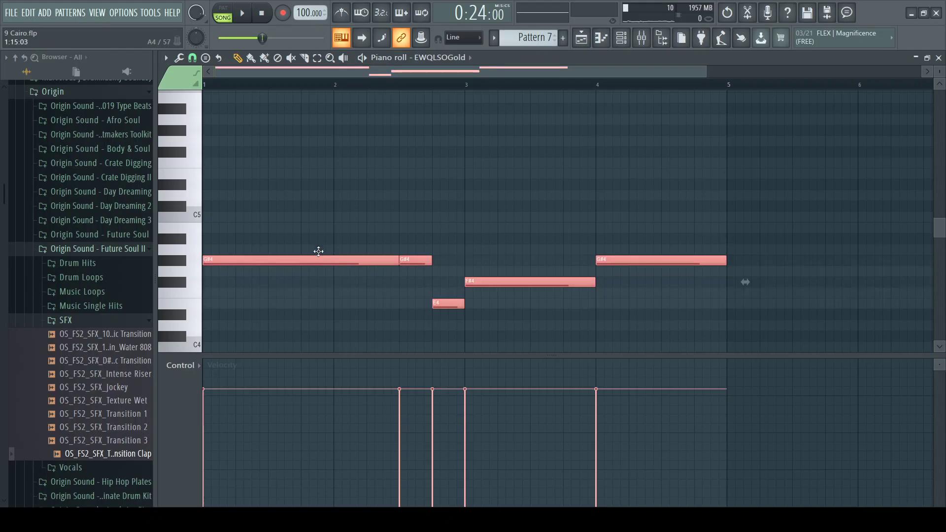
{"action": "key", "text": "ctrl+Up"}
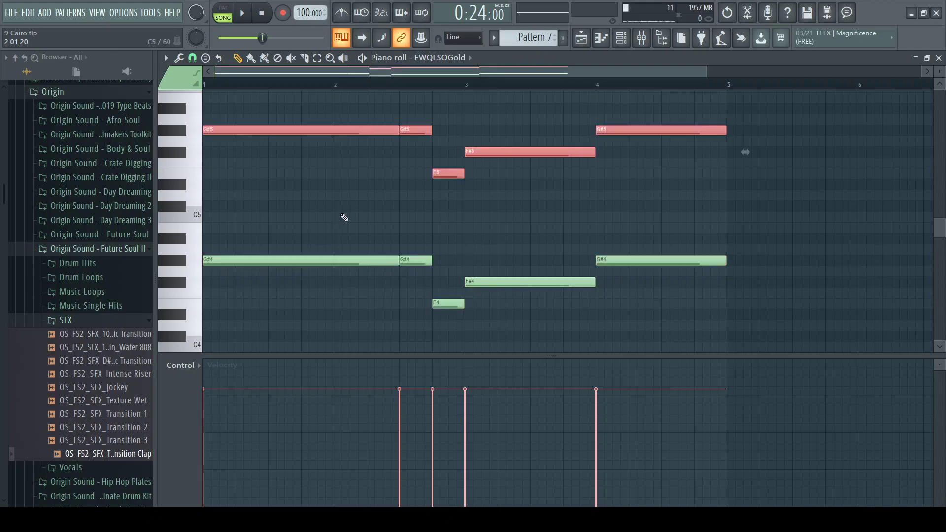
{"action": "left_click", "coordinate": [414, 205]}
{"action": "key", "text": "space"}
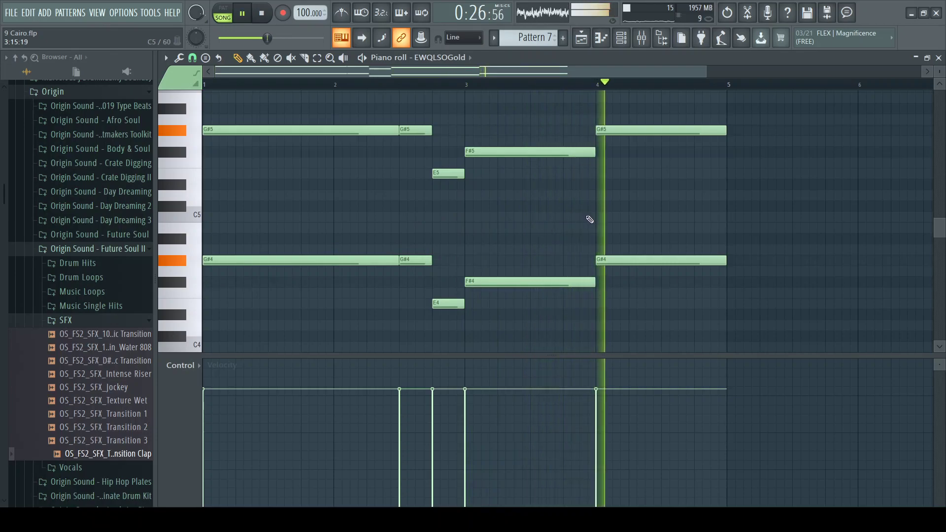
{"action": "scroll", "coordinate": [645, 207], "scroll_direction": "up", "scroll_amount": 3}
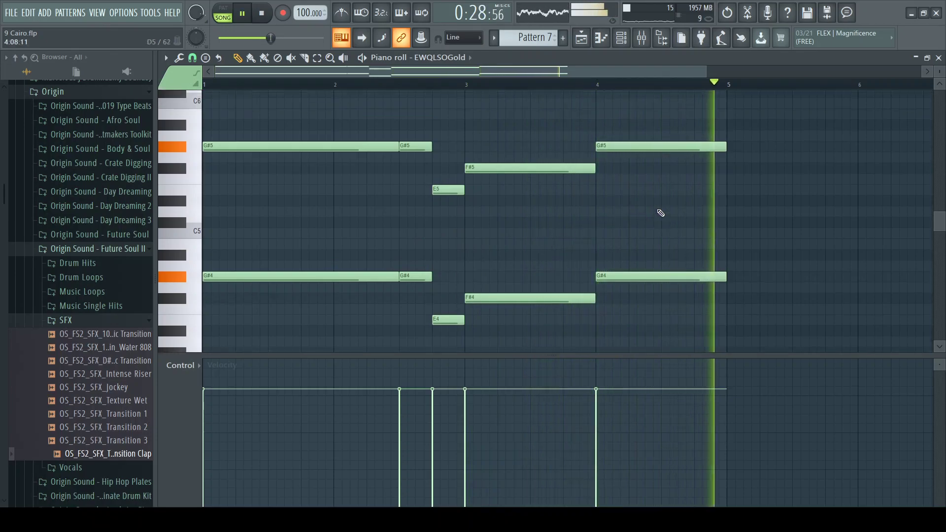
{"action": "key", "text": "space"}
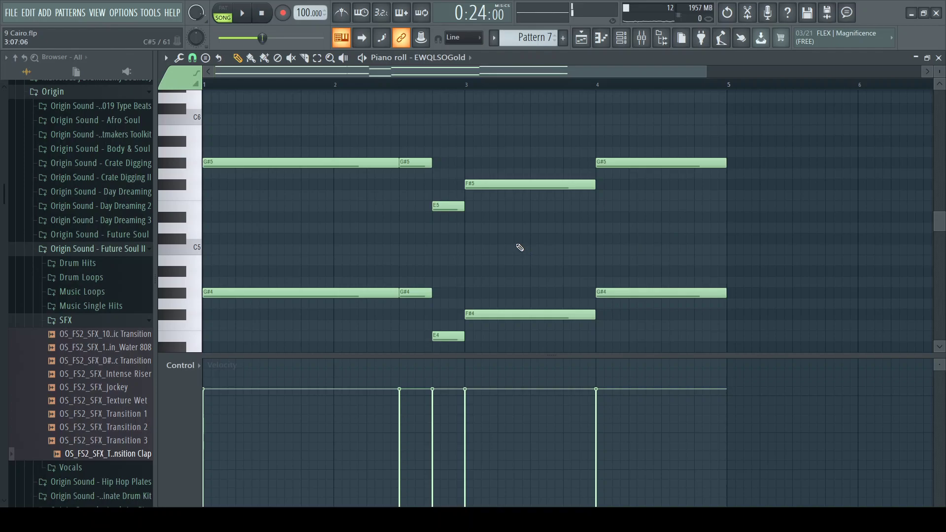
Step: Place a second Pattern 7 clip on Track 12 at bar 13 in the playlist
{"action": "key", "text": "F6"}
{"action": "key", "text": "F6"}
{"action": "key", "text": "F5"}
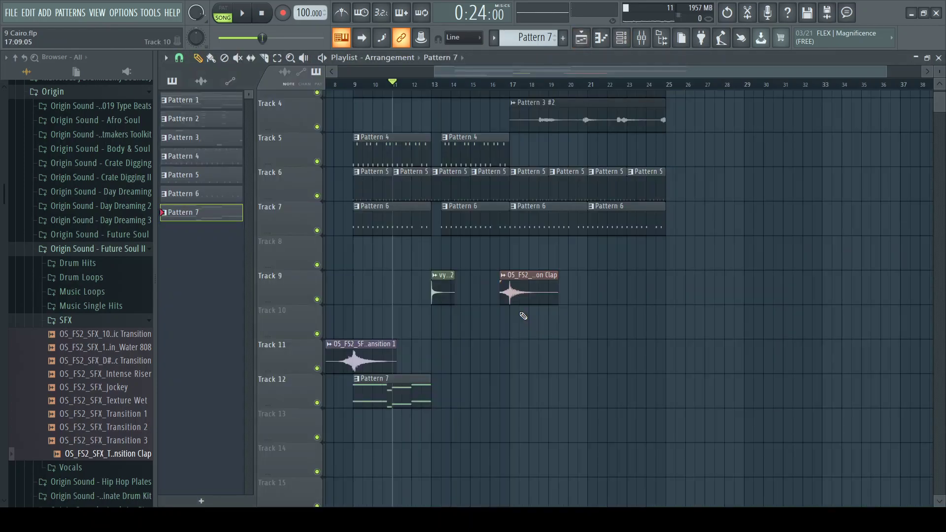
{"action": "left_click", "coordinate": [434, 392]}
Step: Route EWQLSOGold to mixer insert 10, set its fader to 71% (-7.0 dB) during playback and return to the playlist
{"action": "key", "text": "F9"}
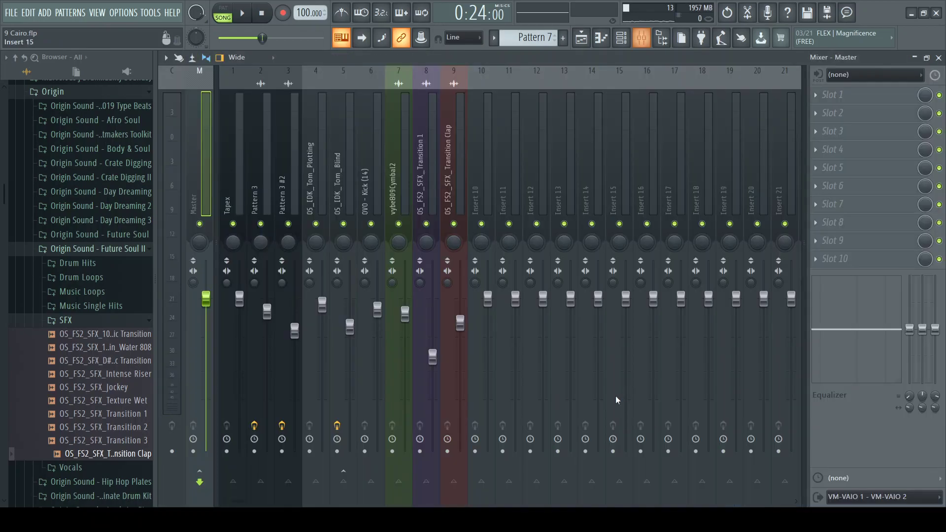
{"action": "left_click", "coordinate": [478, 209]}
{"action": "key", "text": "ctrl+l"}
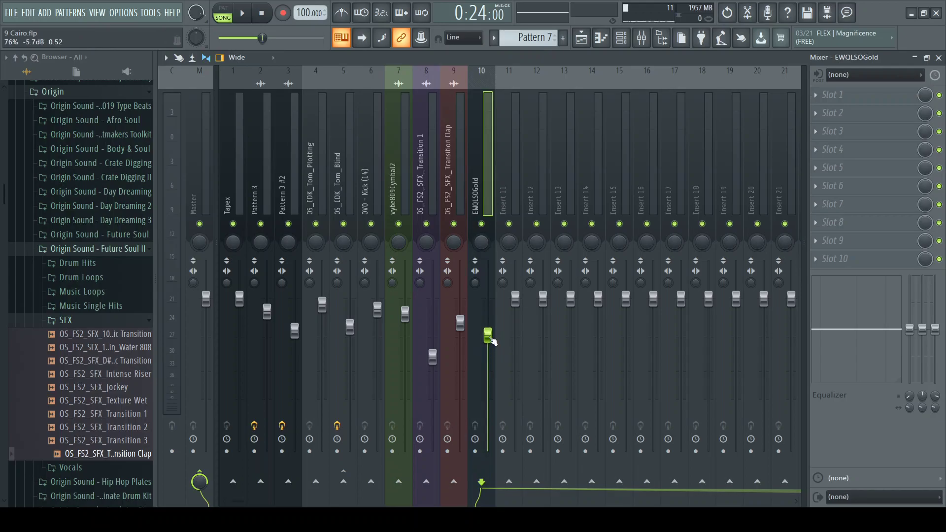
{"action": "key", "text": "space"}
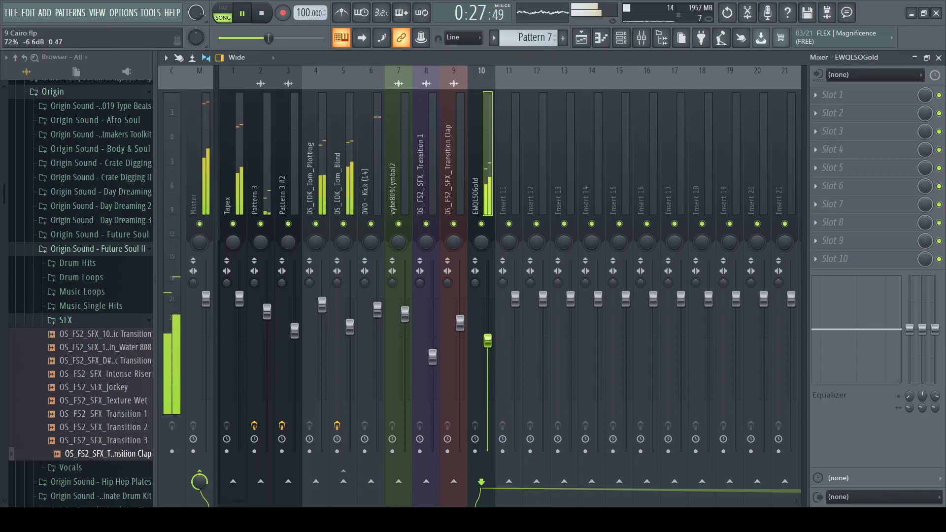
{"action": "left_click_drag", "start_coordinate": [488, 344], "coordinate": [490, 343]}
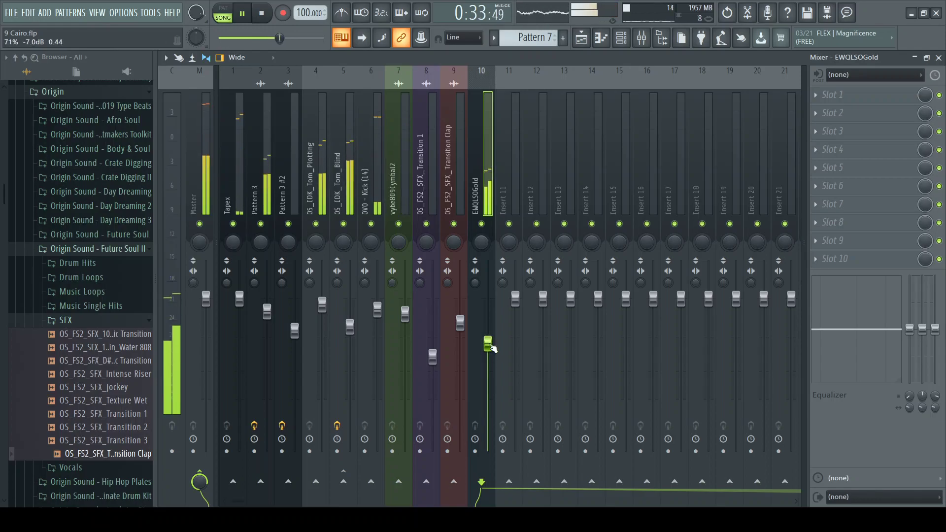
{"action": "key", "text": "F6"}
{"action": "key", "text": "F5"}
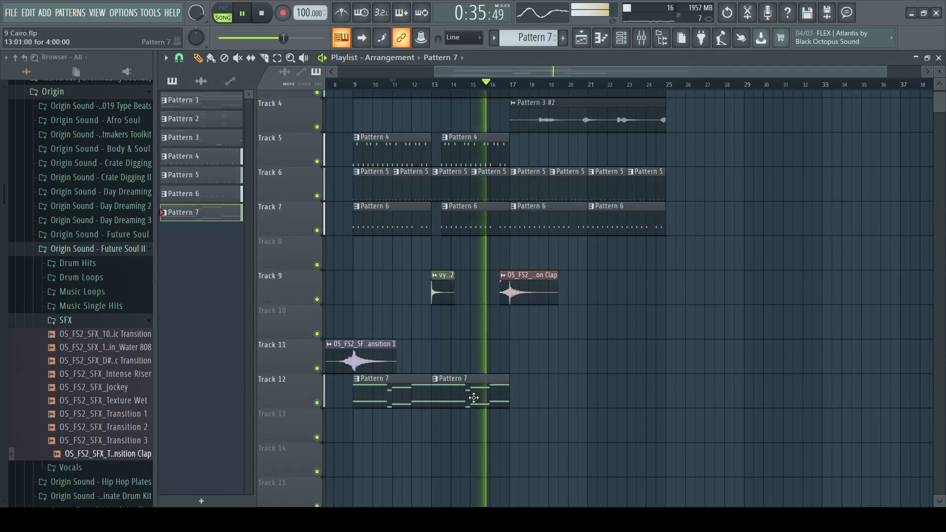
{"action": "key", "text": "space"}
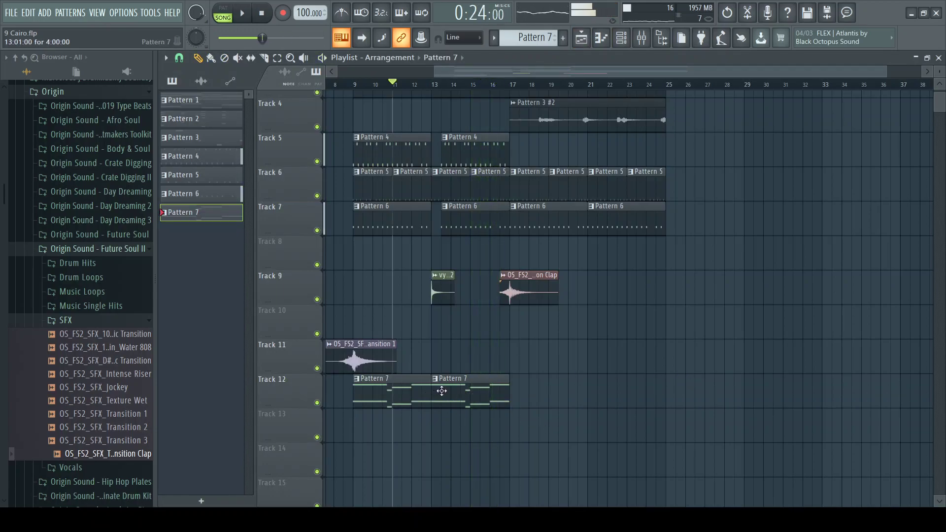
Step: Delete the G#5 and G#4 notes at bar 4 of Pattern 7 and play back the melody
{"action": "double_click", "coordinate": [470, 398]}
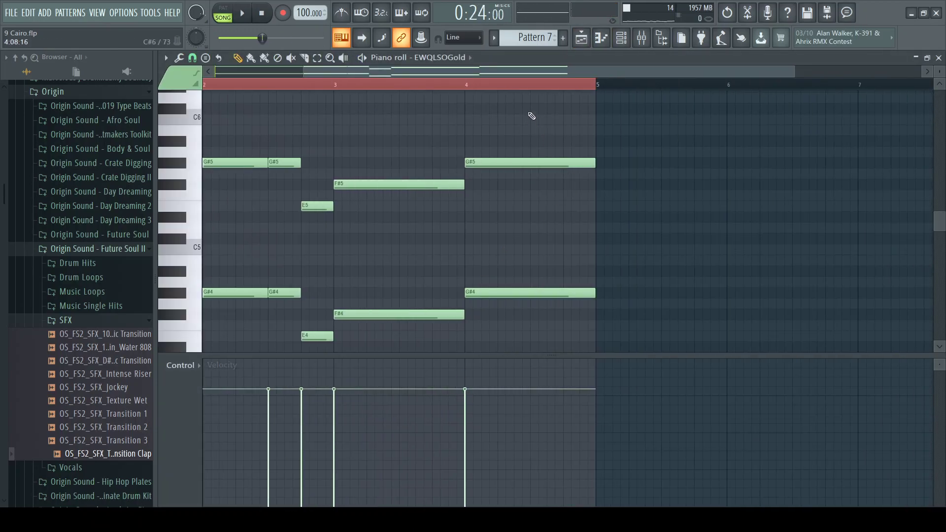
{"action": "left_click_drag", "start_coordinate": [569, 69], "coordinate": [379, 73]}
{"action": "right_click", "coordinate": [693, 163]}
{"action": "right_click", "coordinate": [689, 292]}
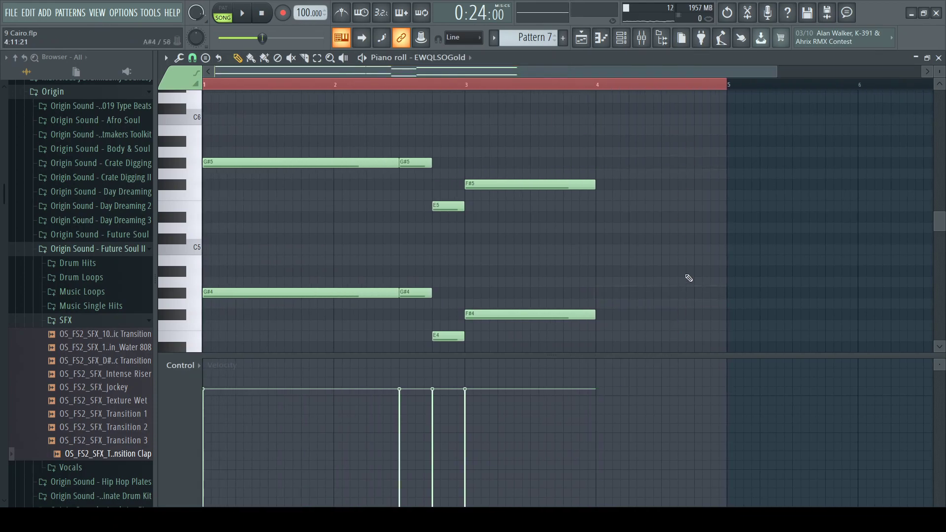
{"action": "key", "text": "space"}
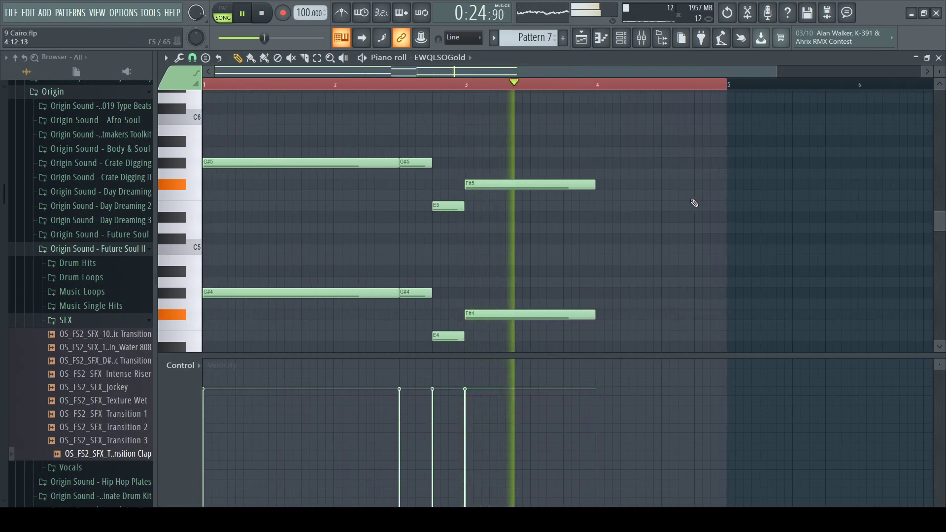
{"action": "key", "text": "space"}
Step: Extend the F#5 and F#4 notes to the end of bar 4 and play the arrangement from bar 9
{"action": "left_click_drag", "start_coordinate": [619, 182], "coordinate": [726, 316]}
{"action": "left_click", "coordinate": [699, 261]}
{"action": "key", "text": "F6"}
{"action": "key", "text": "F5"}
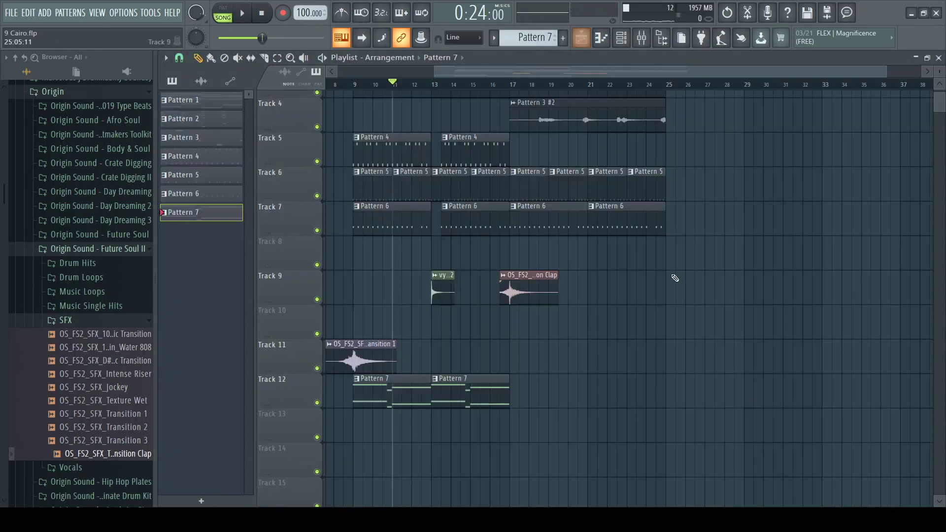
{"action": "left_click", "coordinate": [363, 91]}
{"action": "key", "text": "space"}
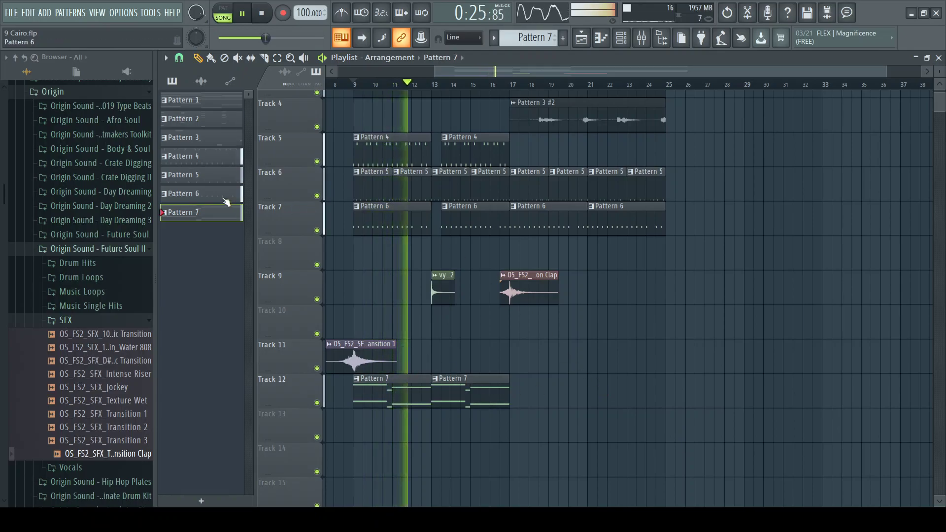
Step: Collapse the Origin Sound - Future Soul II sample folder and open the Vybe Kit folder under X factors, Drumkits, Speciality
{"action": "left_click", "coordinate": [98, 320]}
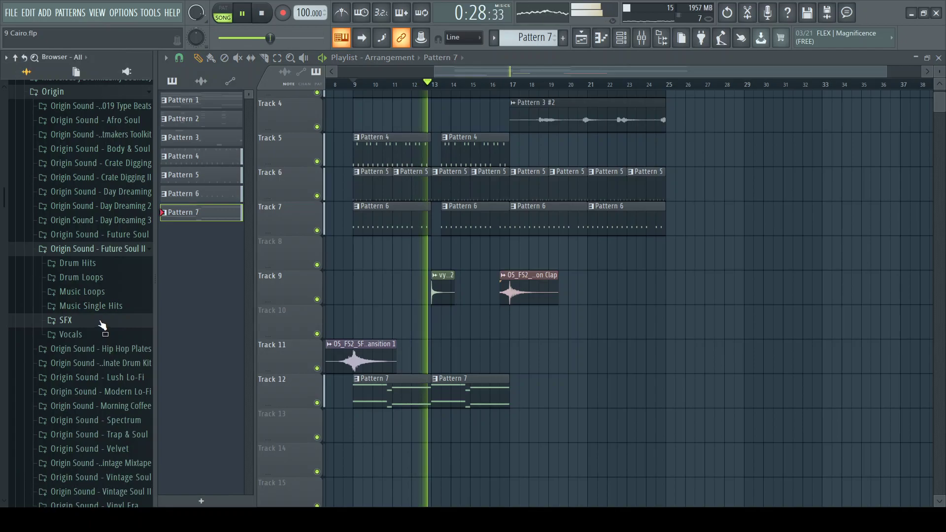
{"action": "key", "text": "space"}
{"action": "left_click", "coordinate": [101, 250]}
{"action": "scroll", "coordinate": [100, 489], "scroll_direction": "down", "scroll_amount": 15}
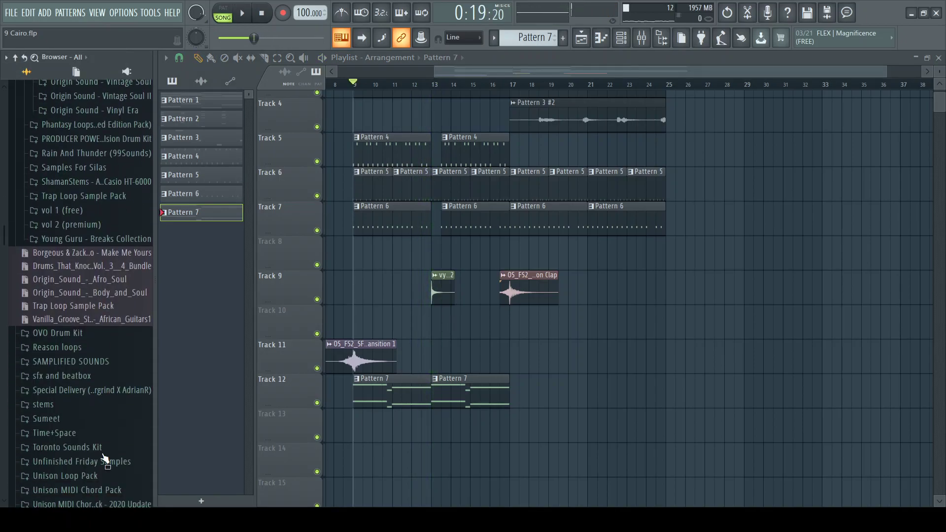
{"action": "left_click", "coordinate": [91, 366]}
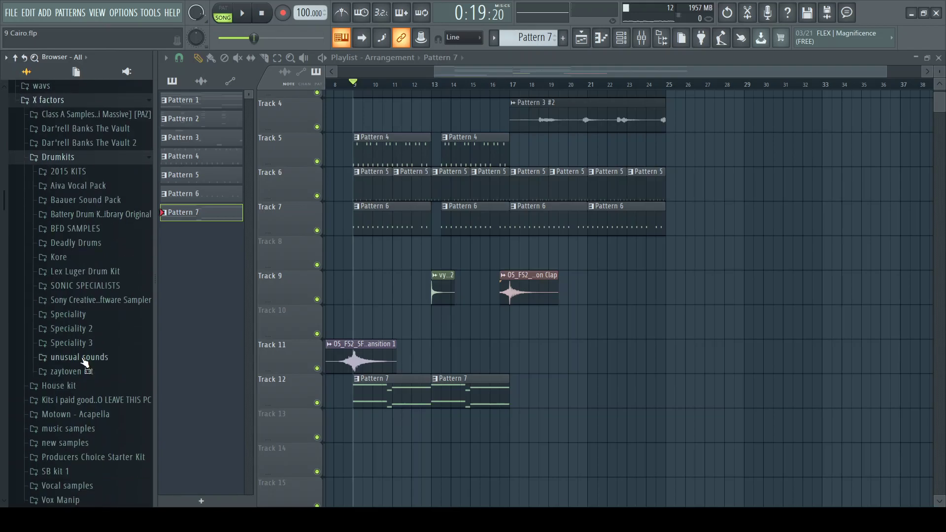
{"action": "left_click", "coordinate": [87, 315]}
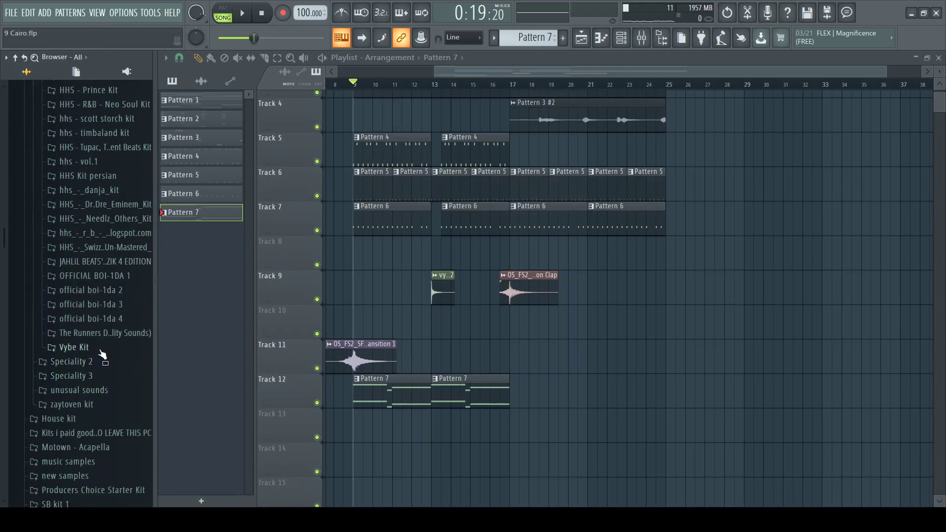
{"action": "left_click", "coordinate": [74, 347]}
{"action": "scroll", "coordinate": [74, 219], "scroll_direction": "up", "scroll_amount": 3}
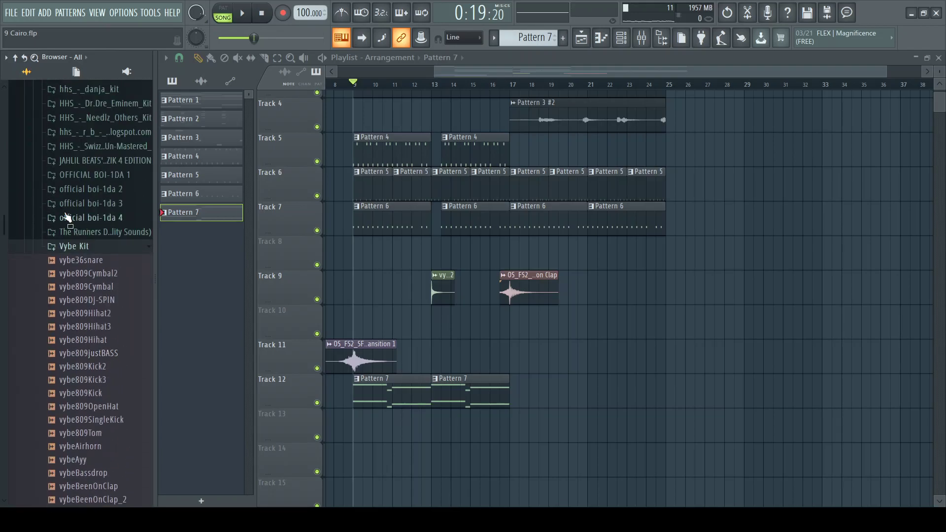
Step: Add the vybeRNBSprinkles sample to Track 13 and position it to start midway through bar 12 during playback
{"action": "scroll", "coordinate": [116, 378], "scroll_direction": "down", "scroll_amount": 10}
{"action": "left_click_drag", "start_coordinate": [109, 344], "coordinate": [555, 429]}
{"action": "key", "text": "space"}
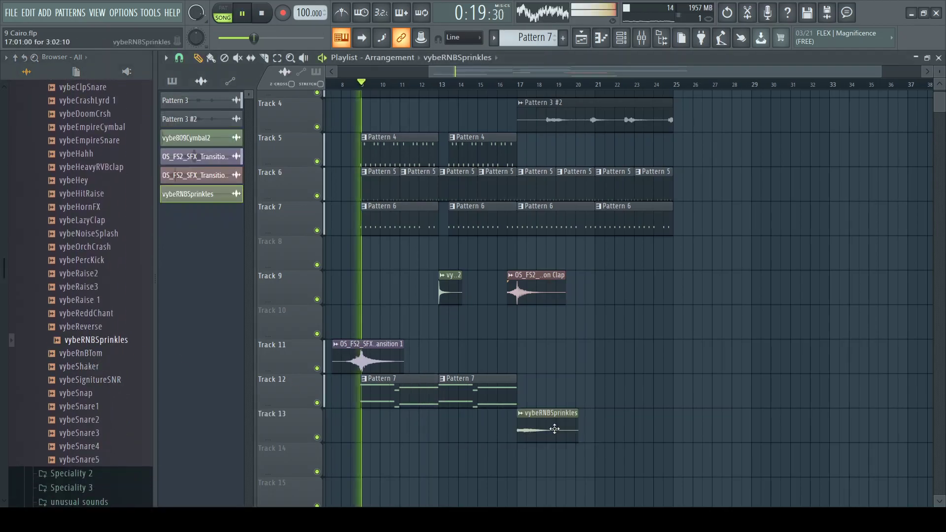
{"action": "left_click_drag", "start_coordinate": [886, 72], "coordinate": [603, 82]}
{"action": "left_click_drag", "start_coordinate": [853, 428], "coordinate": [627, 427]}
Step: Route vybeRNBSprinkles to mixer insert 11 and lower its fader to about the level of insert 8's fader
{"action": "key", "text": "F6"}
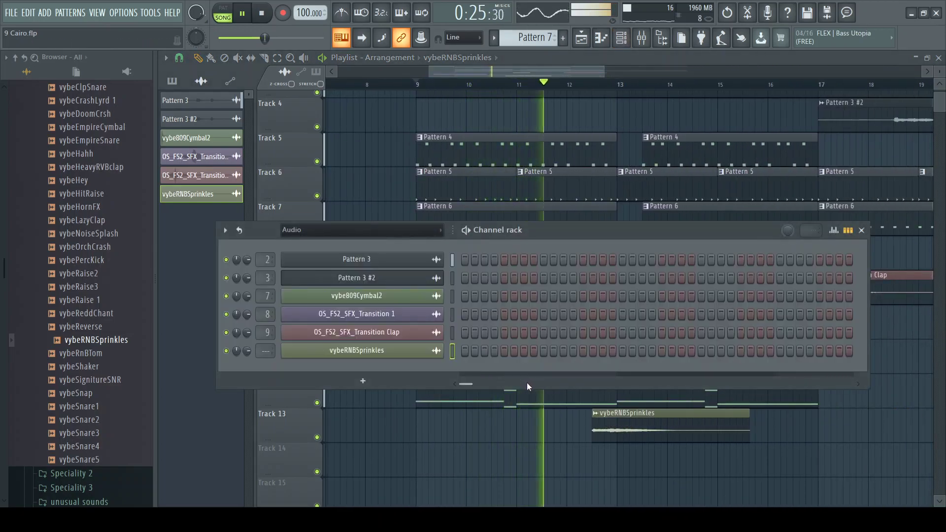
{"action": "key", "text": "F9"}
{"action": "left_click", "coordinate": [507, 167]}
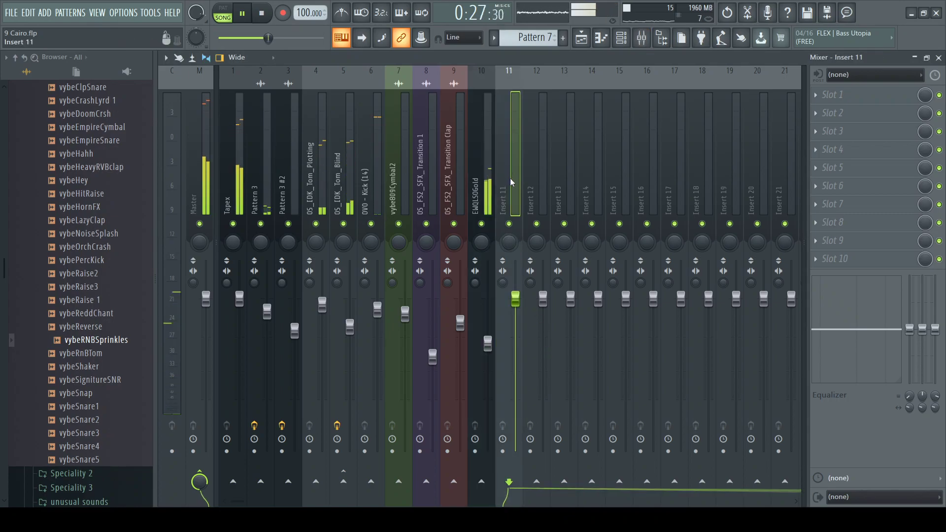
{"action": "key", "text": "ctrl+l"}
{"action": "left_click_drag", "start_coordinate": [515, 298], "coordinate": [515, 358]}
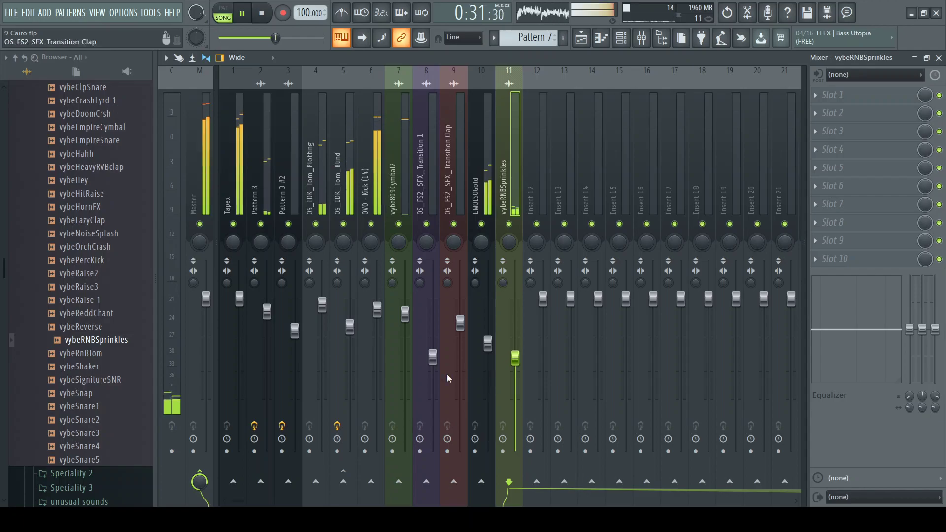
Step: Audition vybeHeavyRVBclap, place it on Track 14 at bar 13 and set the playhead midway through bar 12
{"action": "left_click", "coordinate": [118, 167]}
{"action": "key", "text": "space"}
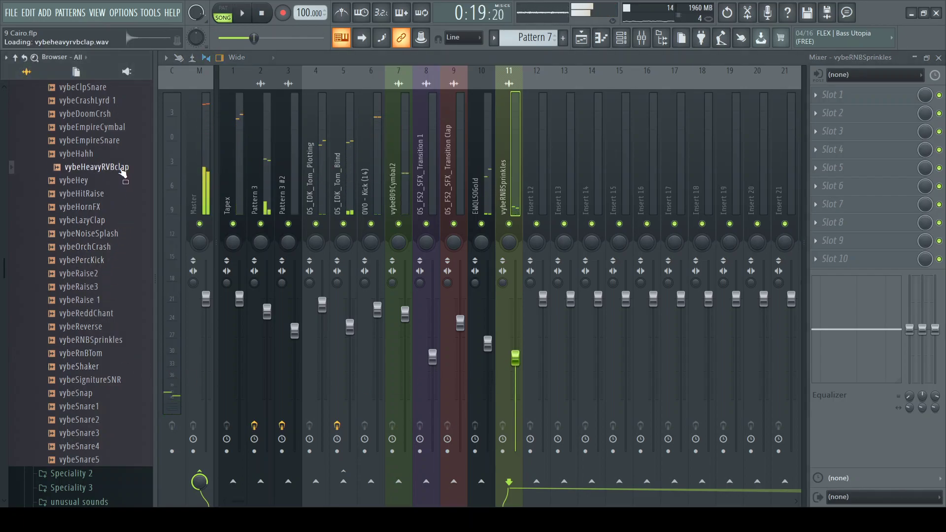
{"action": "key", "text": "F9"}
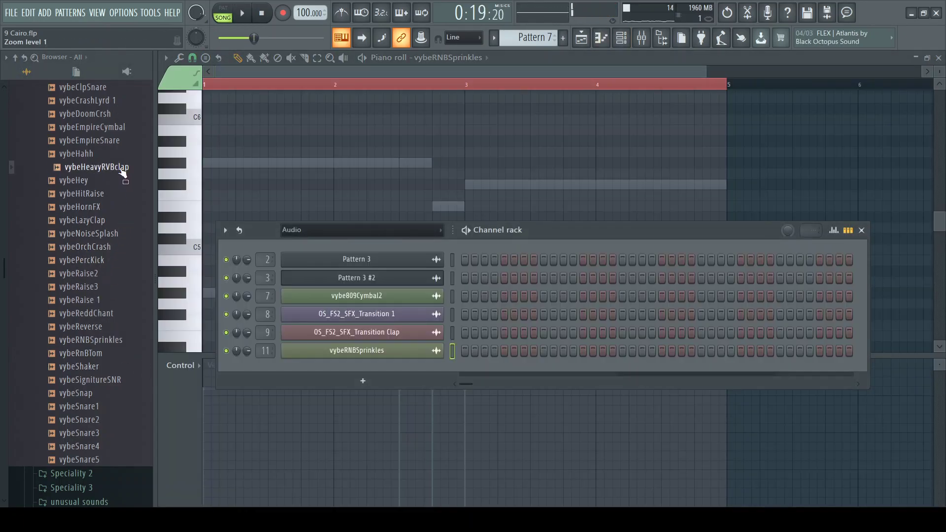
{"action": "key", "text": "F6"}
{"action": "key", "text": "F5"}
{"action": "left_click_drag", "start_coordinate": [122, 174], "coordinate": [491, 454]}
{"action": "left_click", "coordinate": [465, 90]}
Step: Route vybeHeavyRVBclap to mixer insert 12 and lower its fader slightly below insert 11's fader during playback
{"action": "key", "text": "F6"}
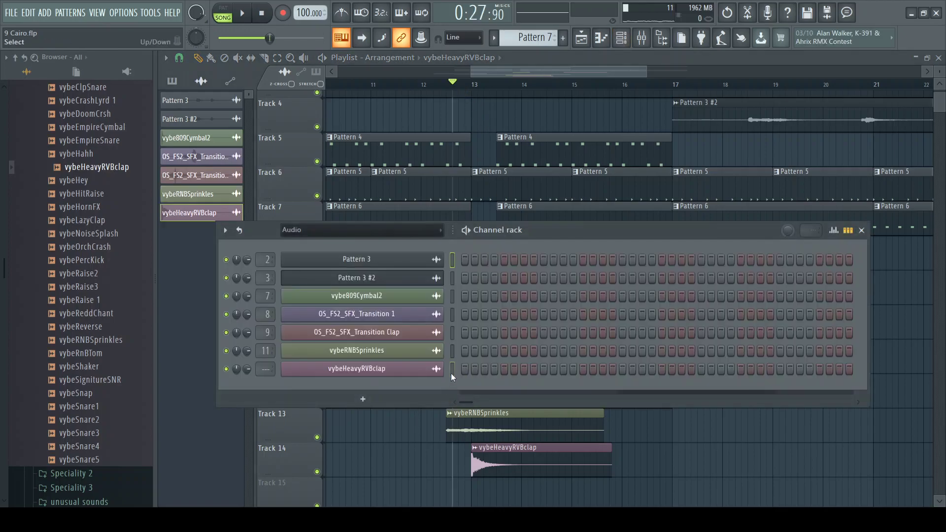
{"action": "key", "text": "F9"}
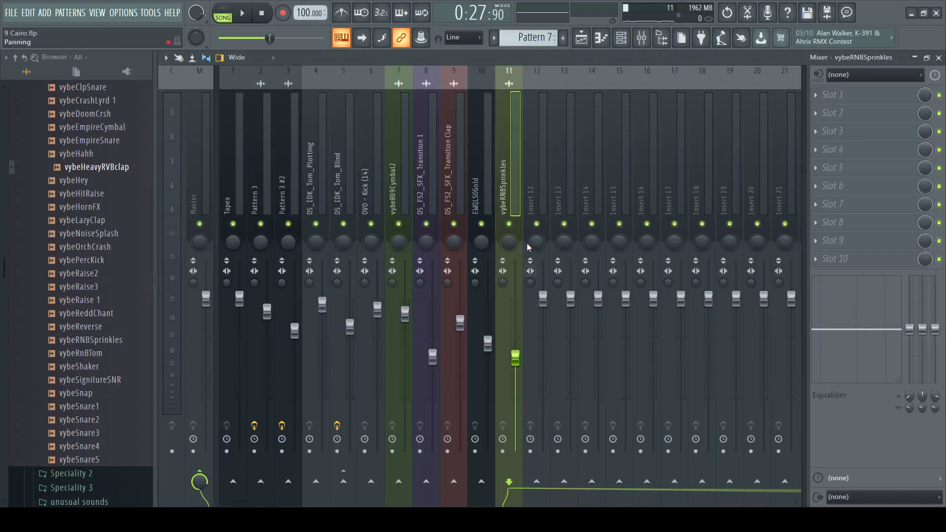
{"action": "left_click", "coordinate": [536, 181]}
{"action": "key", "text": "ctrl+l"}
{"action": "left_click_drag", "start_coordinate": [543, 299], "coordinate": [543, 312]}
{"action": "key", "text": "space"}
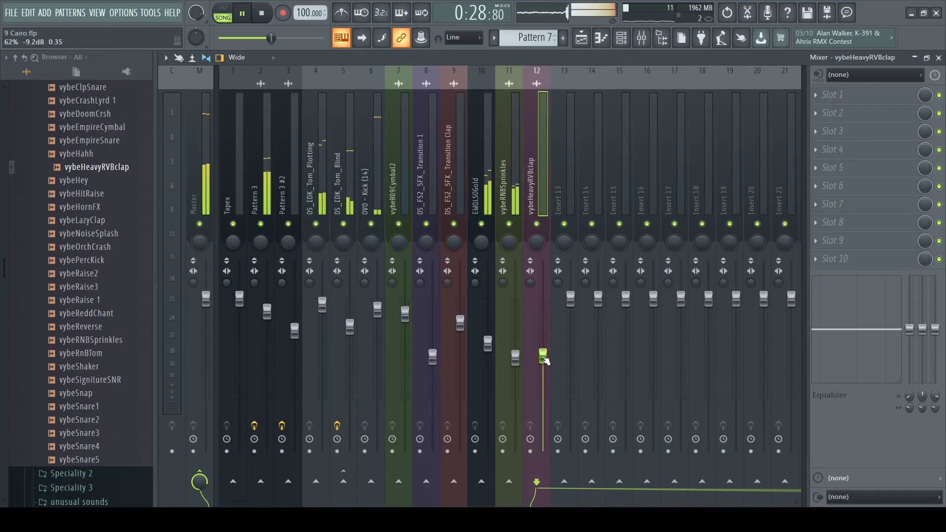
{"action": "left_click_drag", "start_coordinate": [543, 361], "coordinate": [543, 364]}
{"action": "key", "text": "space"}
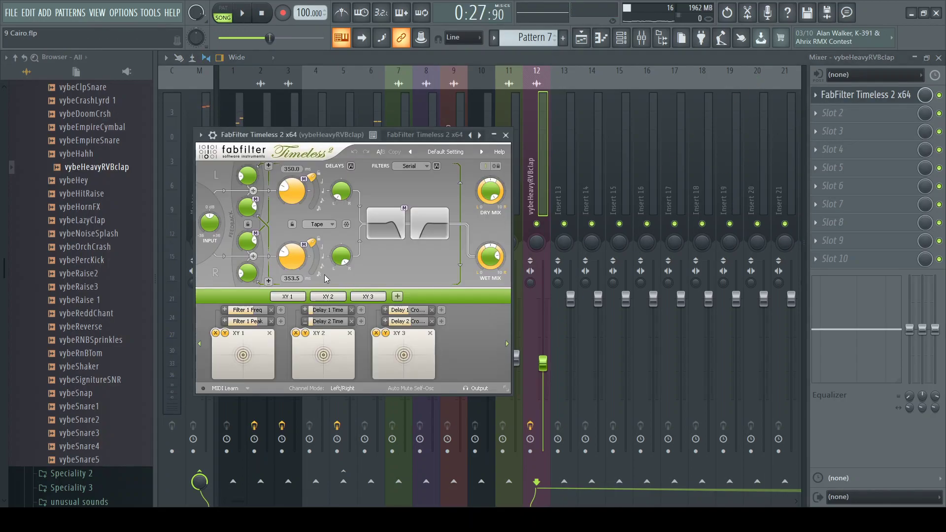
Step: Set the delay sync of FabFilter Timeless 2 on vybeHeavyRVBclap to Note and play the arrangement past bar 17
{"action": "left_click", "coordinate": [317, 191]}
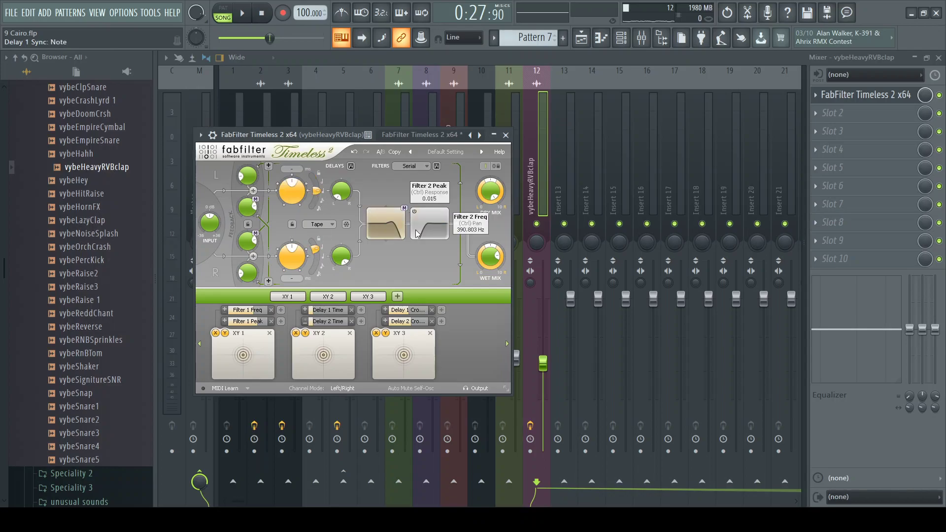
{"action": "key", "text": "F6"}
{"action": "key", "text": "F7"}
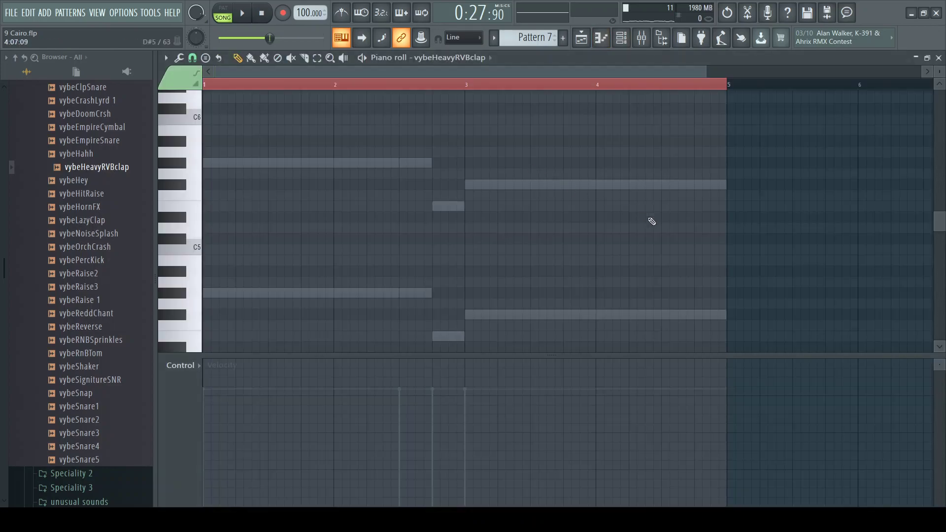
{"action": "key", "text": "F7"}
{"action": "key", "text": "F5"}
{"action": "key", "text": "space"}
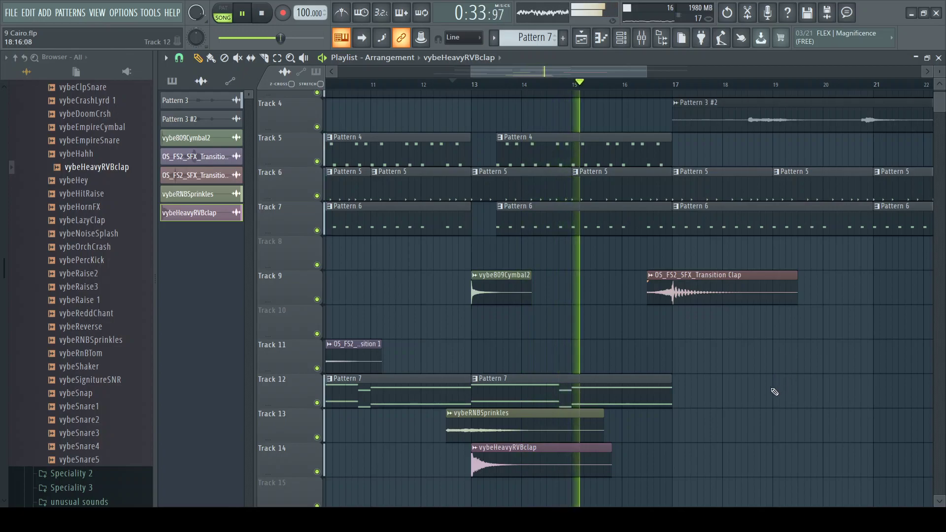
{"action": "left_click_drag", "start_coordinate": [646, 73], "coordinate": [770, 86]}
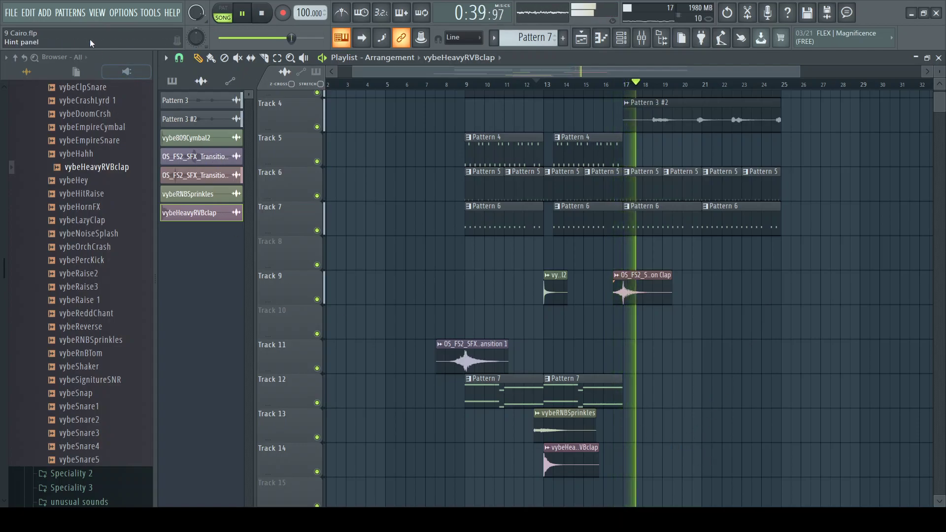
{"action": "key", "text": "space"}
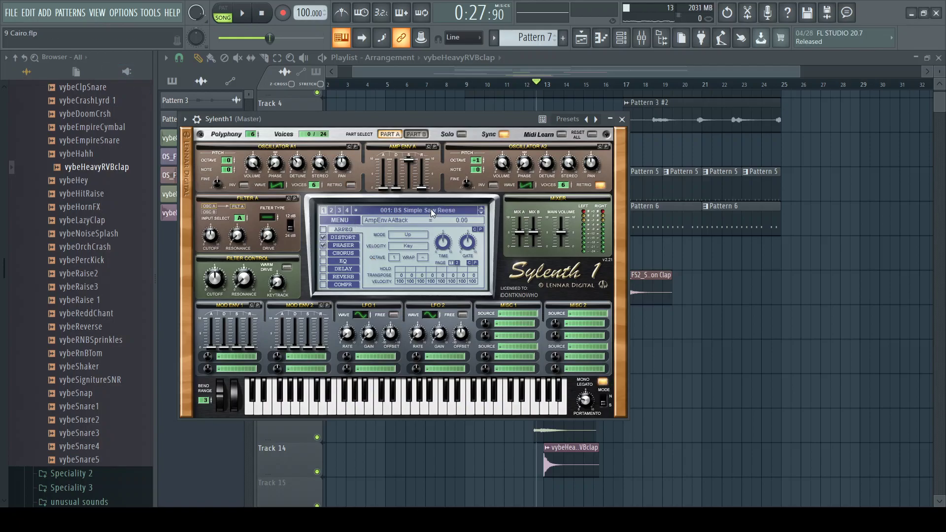
Step: Load the BS Reese Wobble preset in Sylenth1, set LFO 2's first destination to None and audition the bass
{"action": "left_click", "coordinate": [422, 178]}
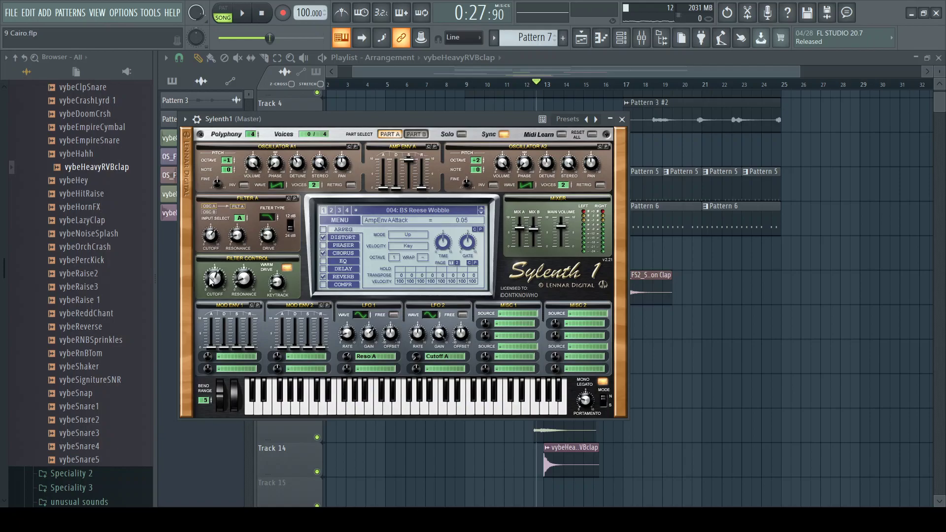
{"action": "key", "text": "c"}
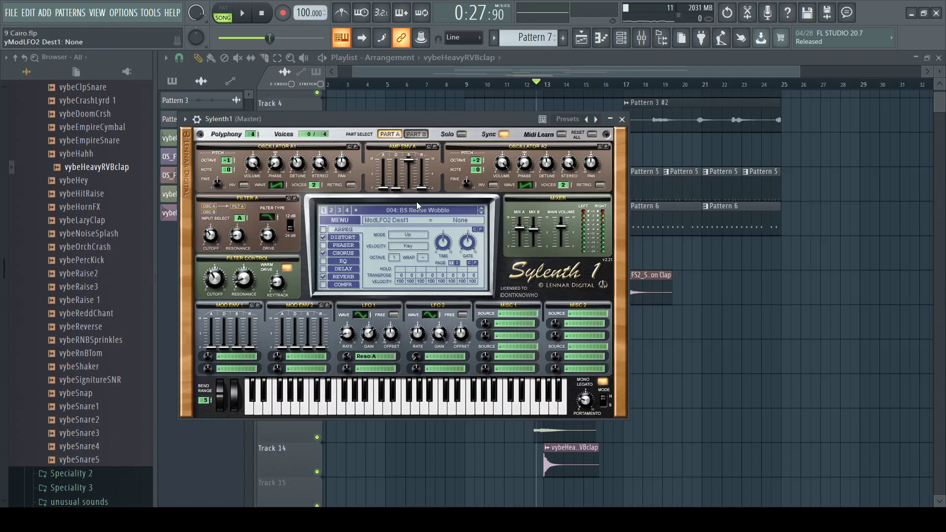
{"action": "key", "text": "c"}
Step: Adjust Sylenth1's portamento, test the bass with a note and close the synth window
{"action": "left_click_drag", "start_coordinate": [588, 404], "coordinate": [591, 392]}
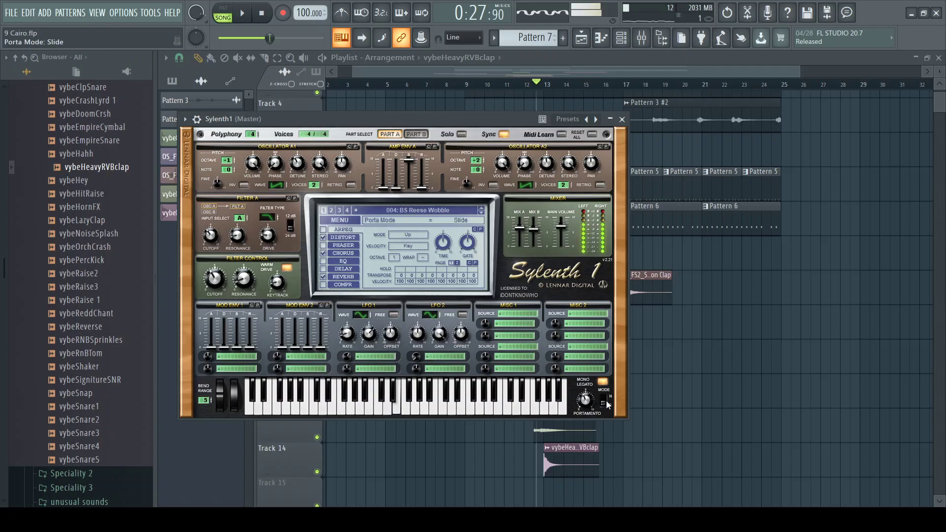
{"action": "key", "text": "c"}
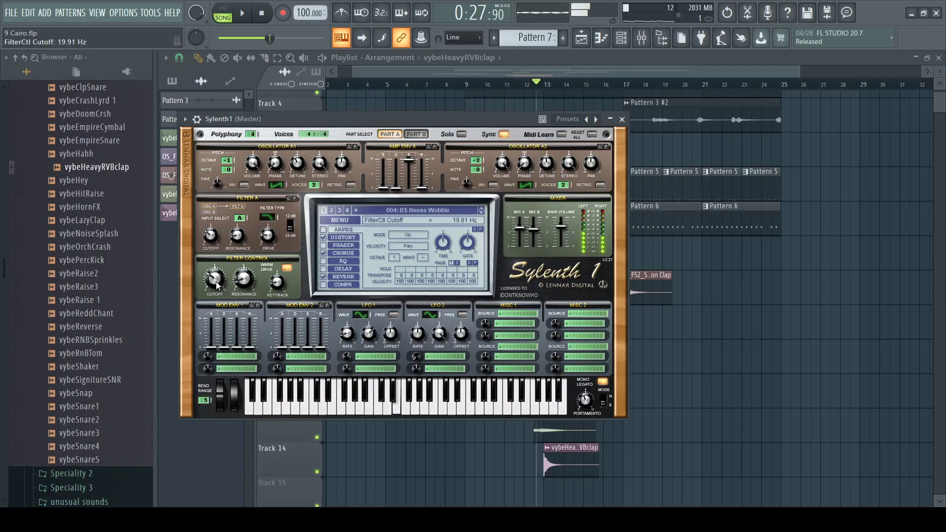
{"action": "right_click", "coordinate": [784, 359]}
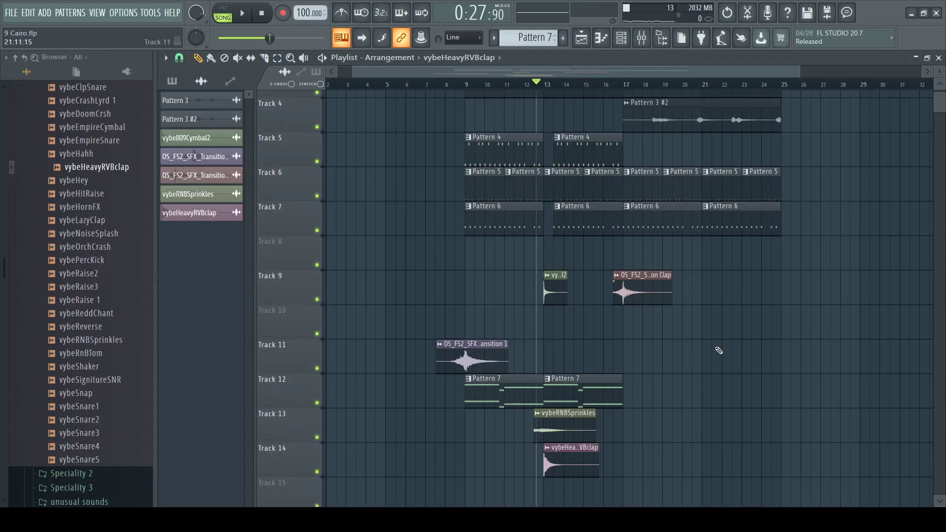
Step: Create Pattern 8 and place two consecutive four-bar clips of it on Track 15 at bars 17 and 21
{"action": "key", "text": "F4"}
{"action": "left_click_drag", "start_coordinate": [664, 436], "coordinate": [627, 382]}
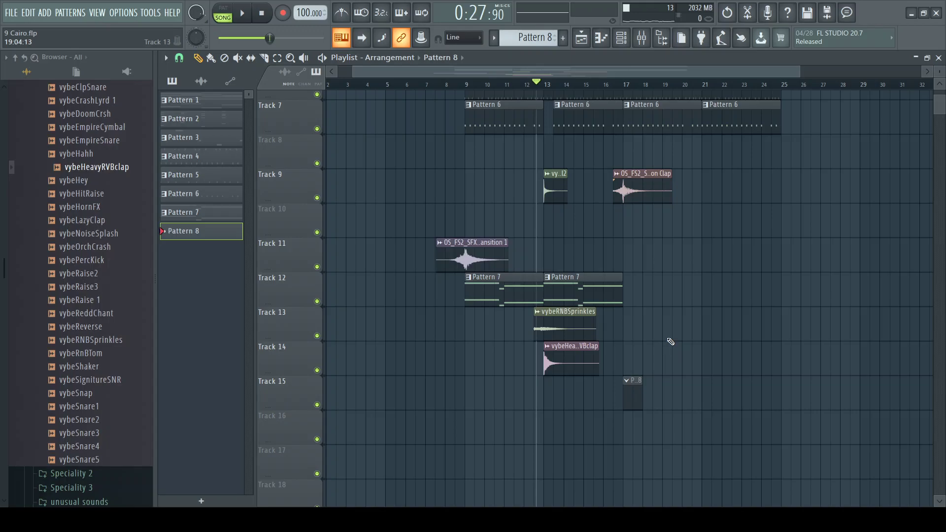
{"action": "left_click_drag", "start_coordinate": [643, 396], "coordinate": [690, 396]}
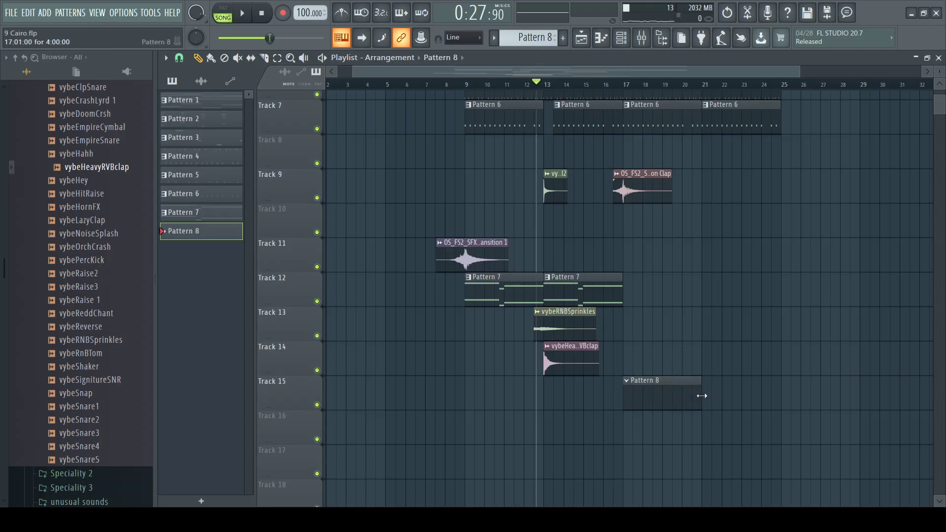
{"action": "left_click", "coordinate": [708, 392]}
Step: Play the arrangement from bar 17 and open Sylenth1's piano roll for Pattern 8
{"action": "left_click", "coordinate": [629, 85]}
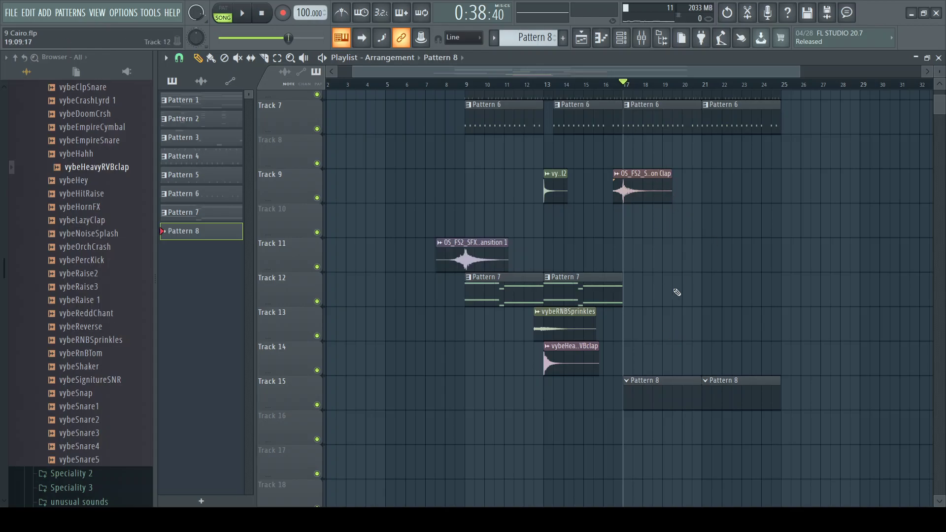
{"action": "key", "text": "space"}
{"action": "key", "text": "F6"}
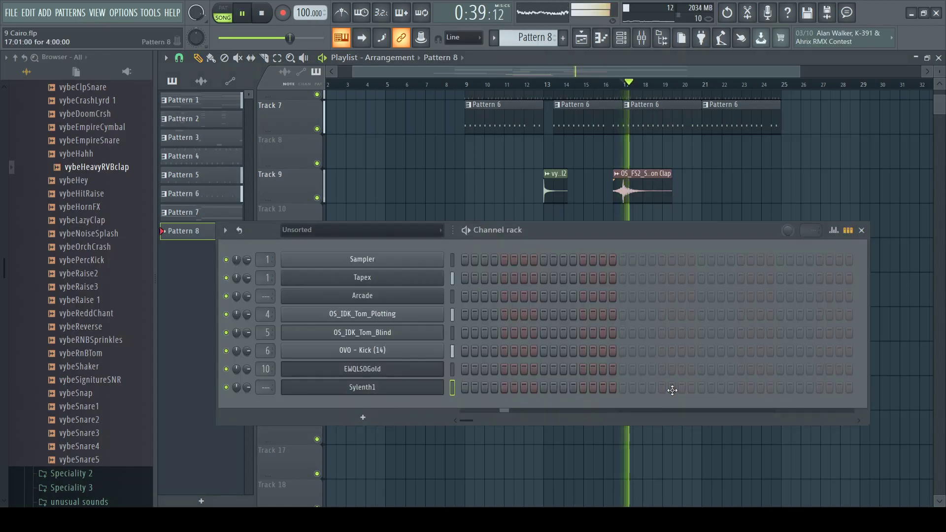
{"action": "key", "text": "g"}
{"action": "left_click", "coordinate": [404, 376]}
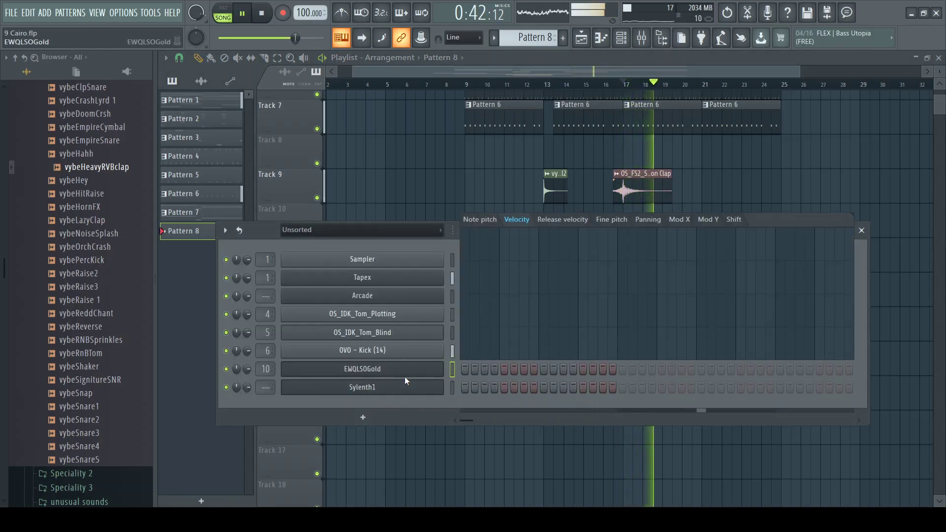
{"action": "left_click", "coordinate": [406, 381]}
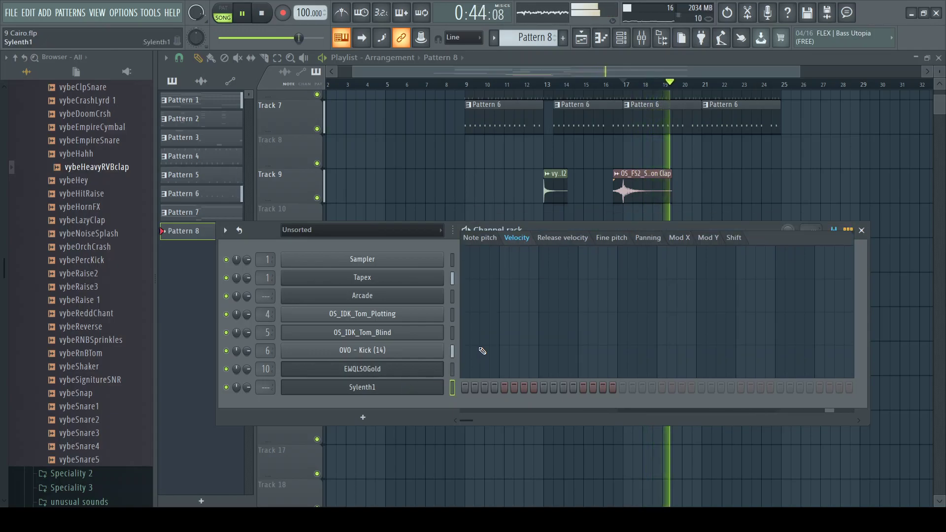
{"action": "key", "text": "space"}
{"action": "key", "text": "F7"}
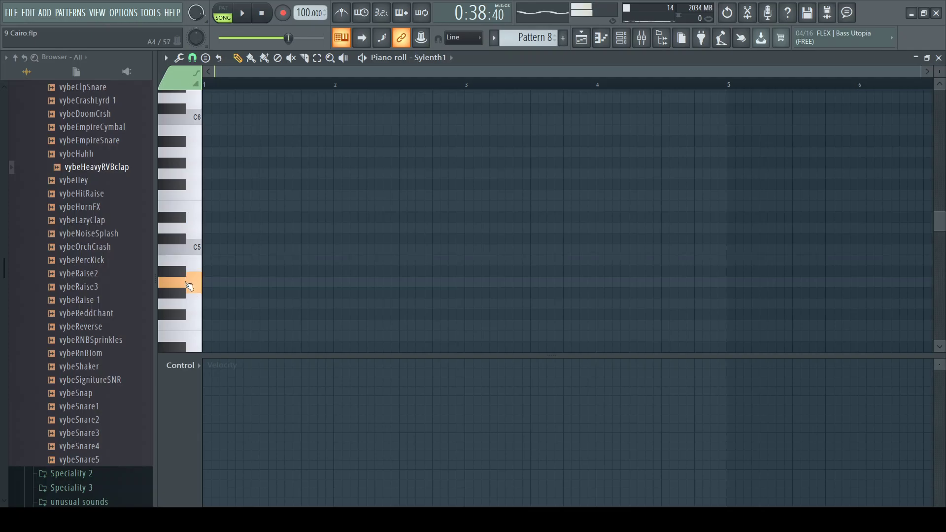
Step: Draw a one-bar G#4 note in bar 1 and a one-bar C#5 note in bar 2, auditioning the bass line
{"action": "left_click", "coordinate": [205, 293]}
{"action": "key", "text": "space"}
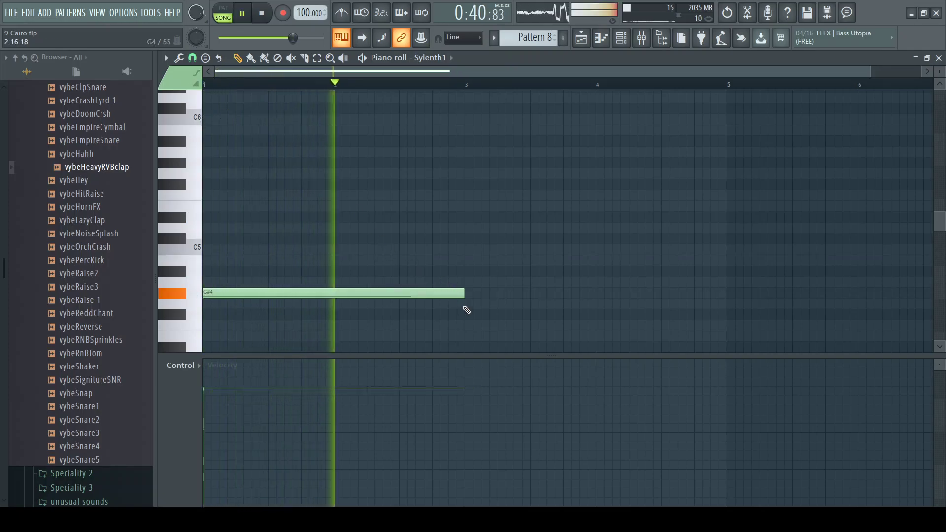
{"action": "key", "text": "space"}
{"action": "left_click_drag", "start_coordinate": [464, 293], "coordinate": [334, 300]}
{"action": "left_click", "coordinate": [336, 271]}
{"action": "left_click_drag", "start_coordinate": [336, 266], "coordinate": [336, 232]}
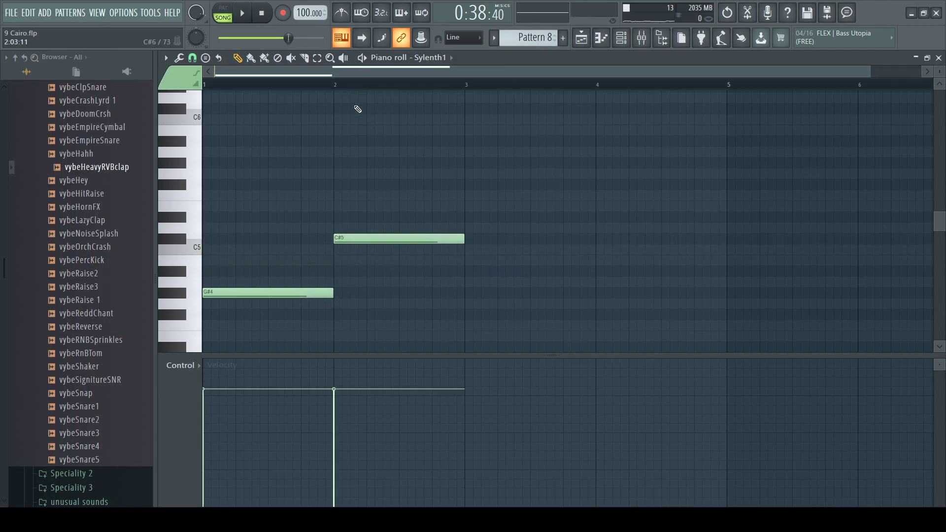
{"action": "key", "text": "space"}
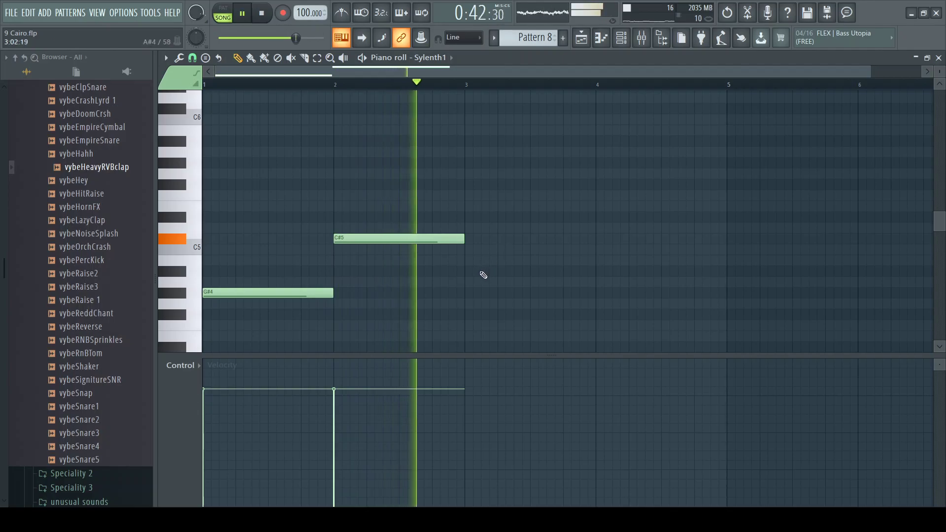
{"action": "key", "text": "space"}
Step: Add a one-bar F#4 note in bar 3 and a one-bar B4 note in bar 4, and play the bass line
{"action": "left_click", "coordinate": [468, 316]}
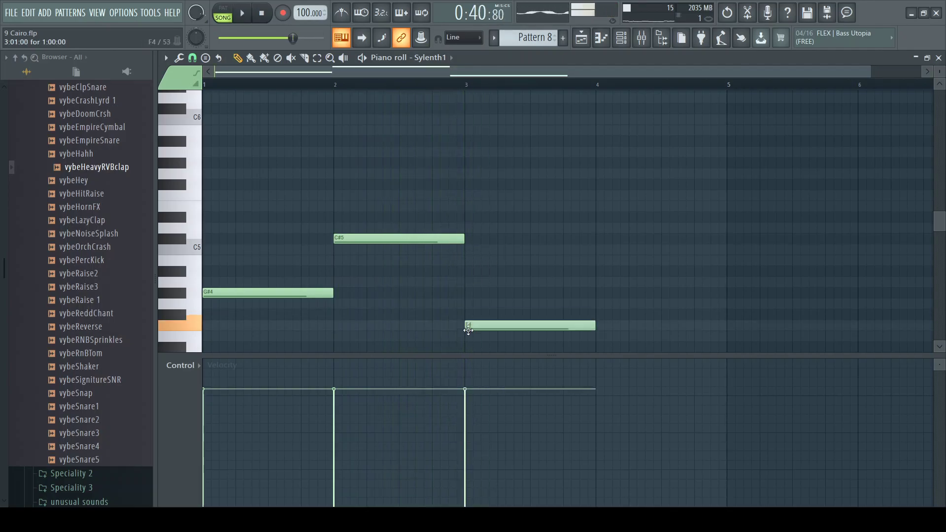
{"action": "left_click", "coordinate": [598, 89]}
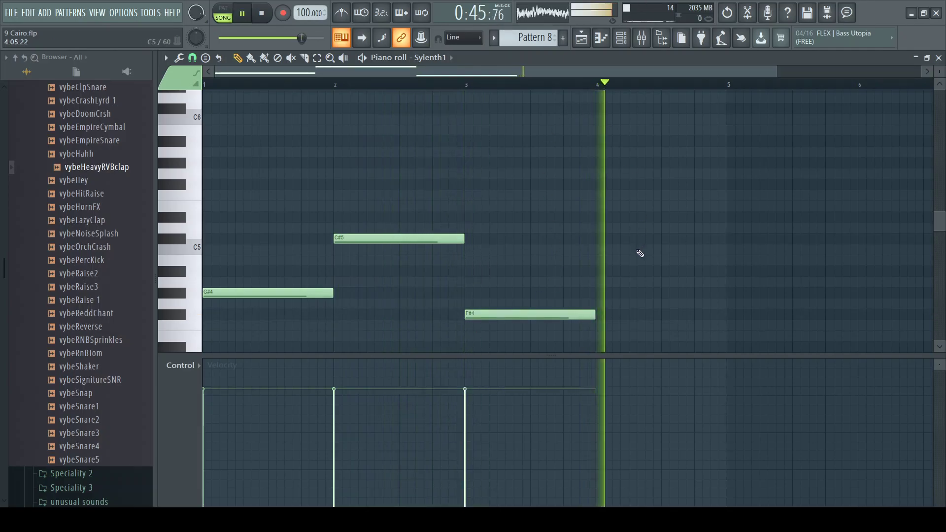
{"action": "key", "text": "space"}
{"action": "left_click", "coordinate": [595, 282]}
{"action": "left_click_drag", "start_coordinate": [595, 282], "coordinate": [603, 260]}
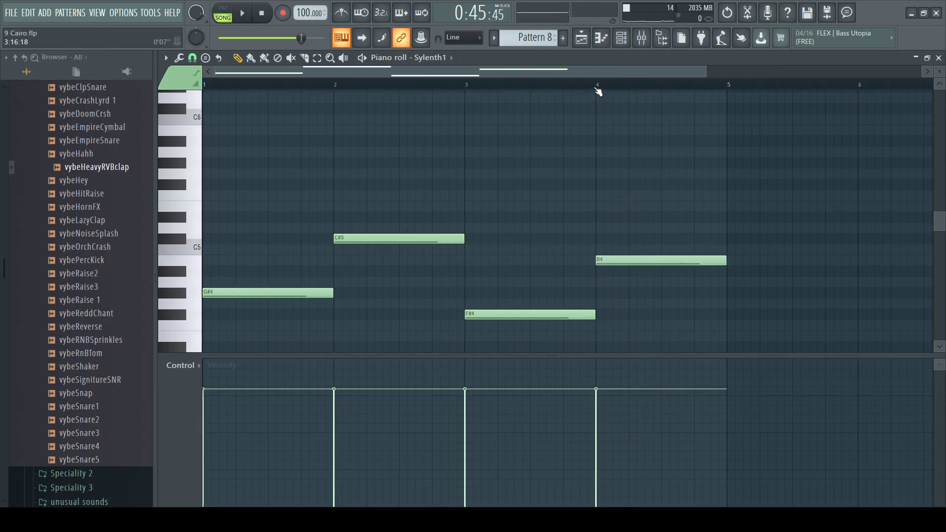
{"action": "key", "text": "space"}
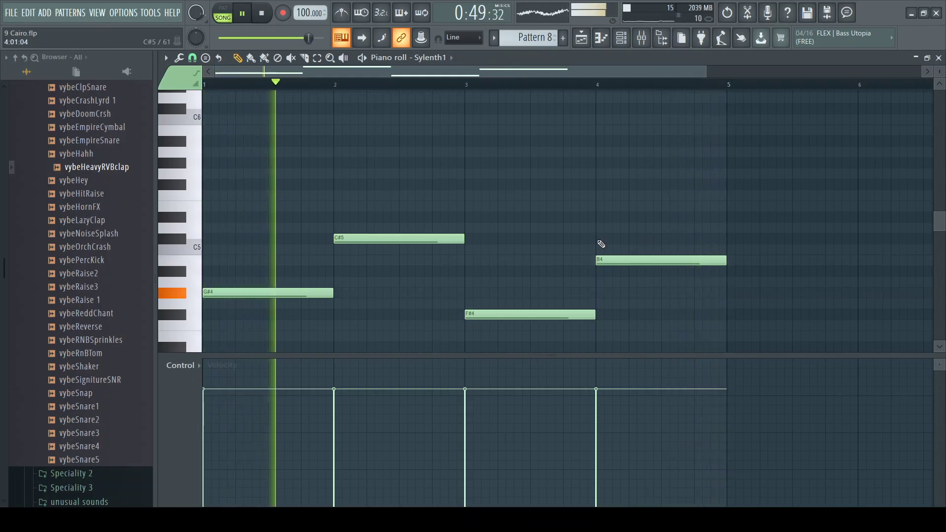
Step: Set Sylenth1's filter control cutoff to 30.52 Hz and portamento time to 5.67 during playback, and close the synth window
{"action": "key", "text": "F6"}
{"action": "key", "text": "F5"}
{"action": "key", "text": "F6"}
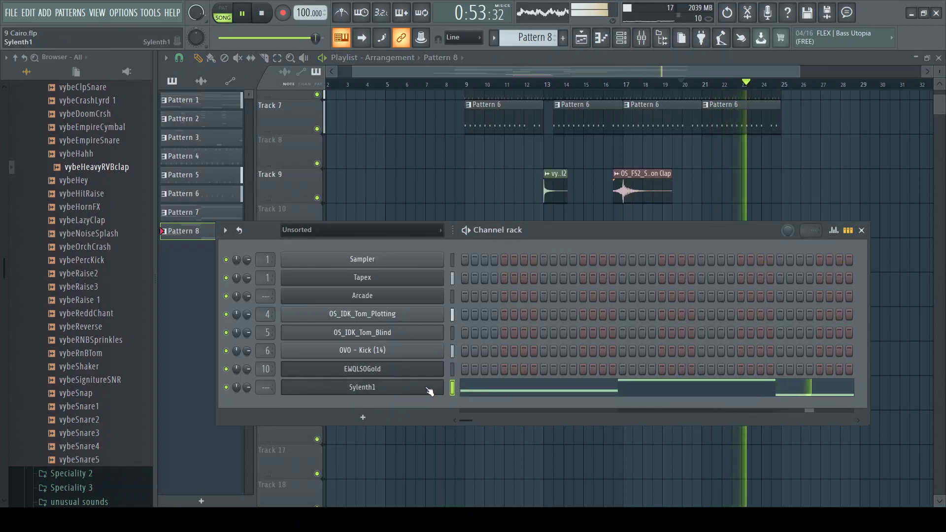
{"action": "key", "text": "space"}
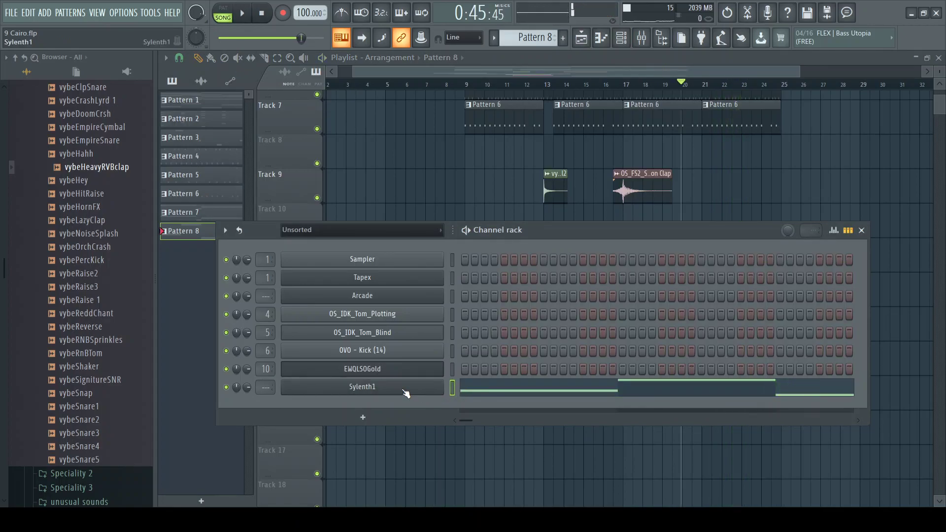
{"action": "left_click", "coordinate": [404, 390]}
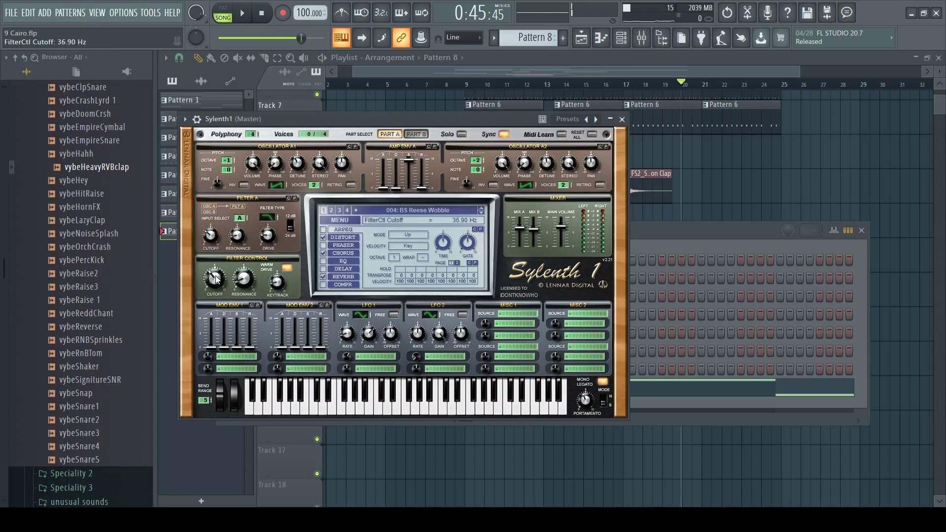
{"action": "key", "text": "space"}
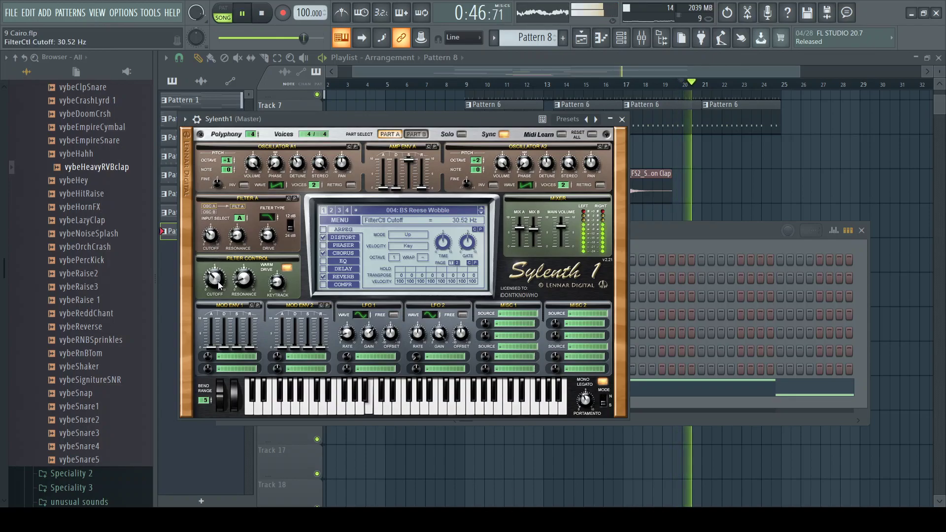
{"action": "left_click_drag", "start_coordinate": [586, 404], "coordinate": [587, 400]}
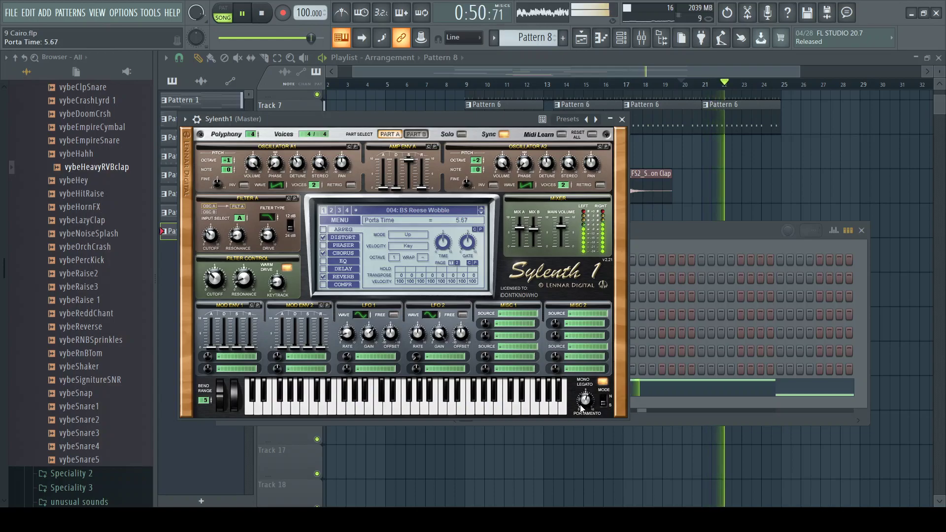
{"action": "right_click", "coordinate": [798, 185]}
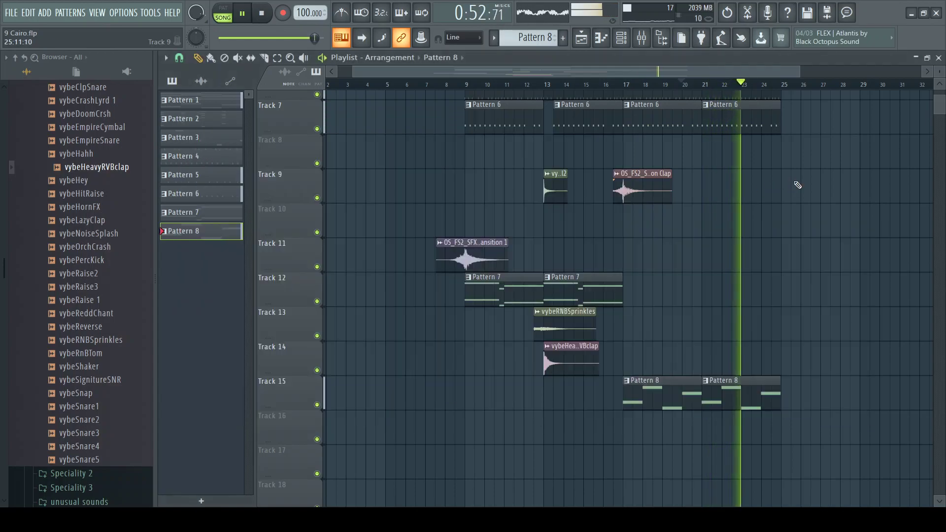
Step: Stop playback, route the Sylenth1 channel to mixer insert 13 and lower that track's volume
{"action": "key", "text": "space"}
{"action": "key", "text": "F9"}
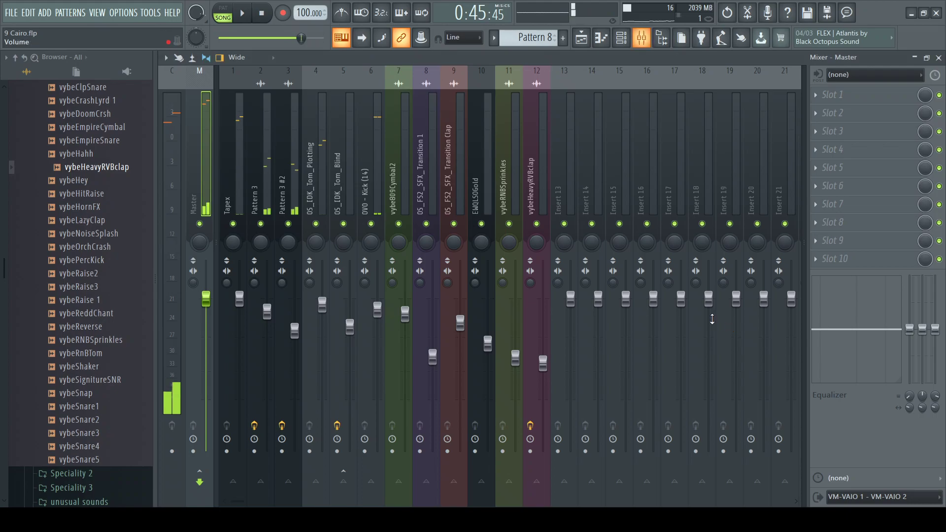
{"action": "left_click", "coordinate": [561, 155]}
{"action": "key", "text": "ctrl+l"}
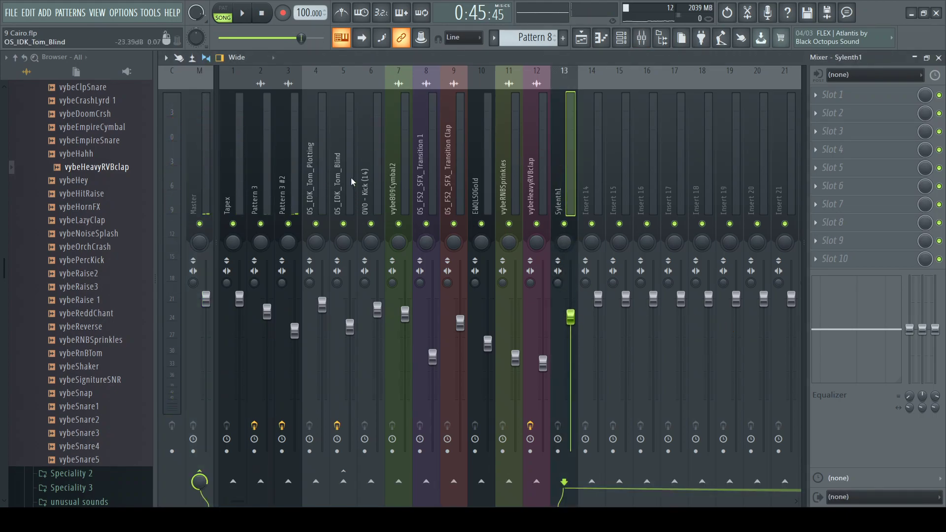
Step: Sidechain the OVO - Kick (14) mixer track to the Sylenth1 track and load Fruity Limiter in Sylenth1's first effect slot
{"action": "left_click", "coordinate": [367, 164]}
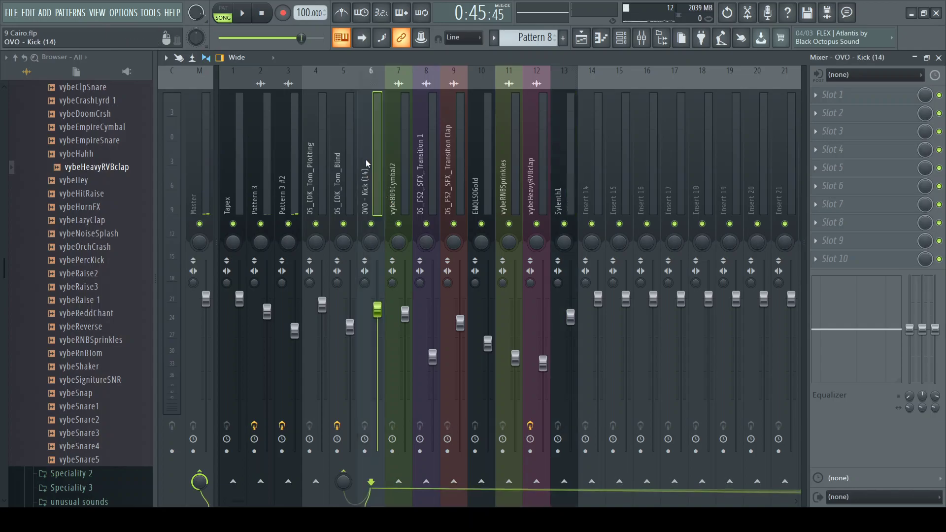
{"action": "left_click", "coordinate": [578, 482]}
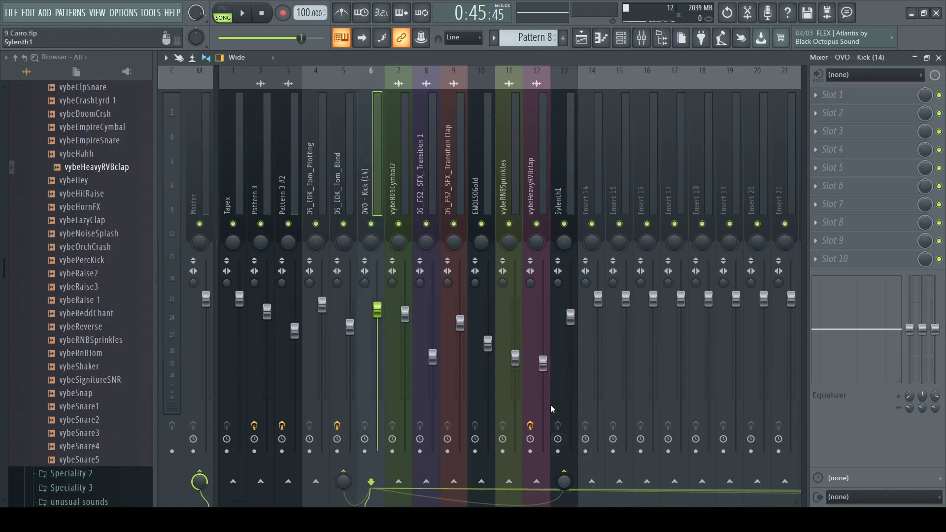
{"action": "left_click", "coordinate": [567, 171]}
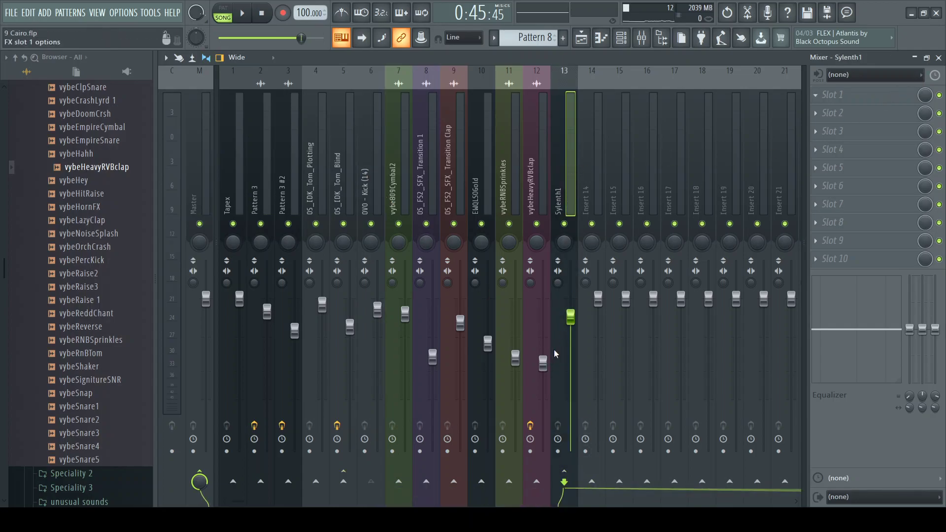
{"action": "left_click", "coordinate": [566, 407]}
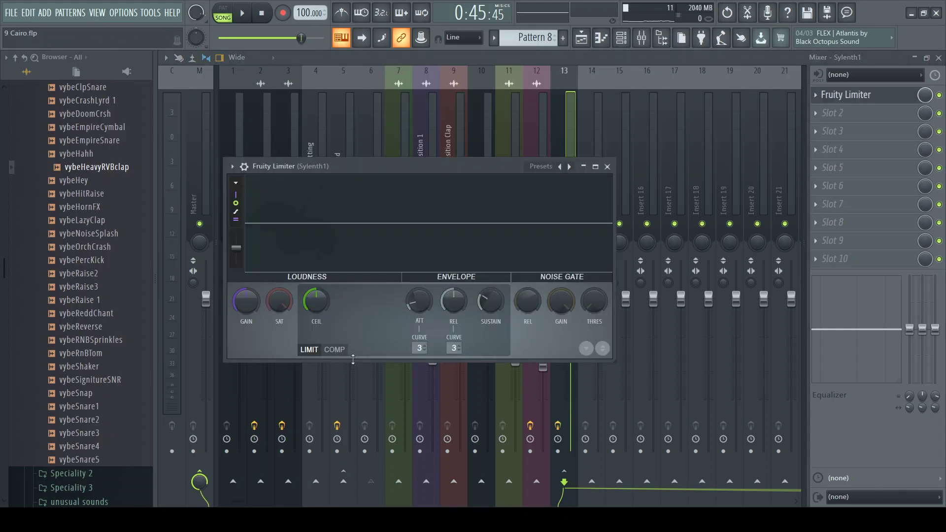
Step: Set Fruity Limiter to compressor mode with sidechain 1, a low threshold, a higher ratio and a longer release, and audition the ducking
{"action": "left_click", "coordinate": [334, 349]}
{"action": "left_click_drag", "start_coordinate": [315, 301], "coordinate": [315, 320]}
{"action": "key", "text": "space"}
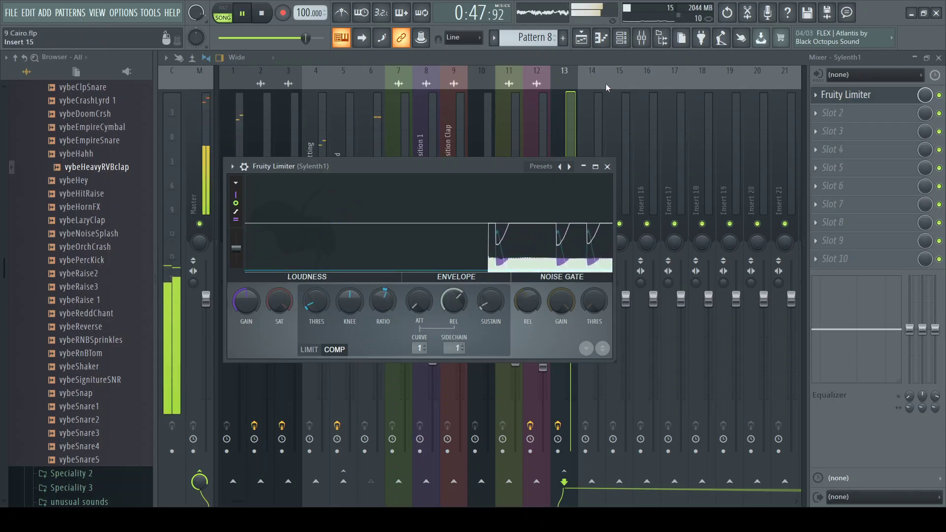
{"action": "left_click", "coordinate": [615, 62]}
{"action": "key", "text": "space"}
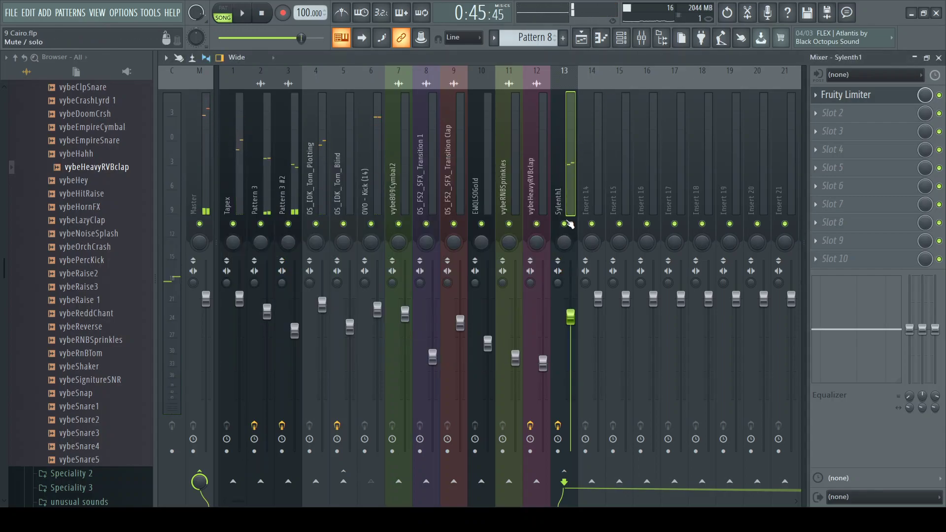
Step: Play the arrangement from bar 9 in the playlist and delete the Pattern 7 clip at bar 9 on Track 12
{"action": "key", "text": "F5"}
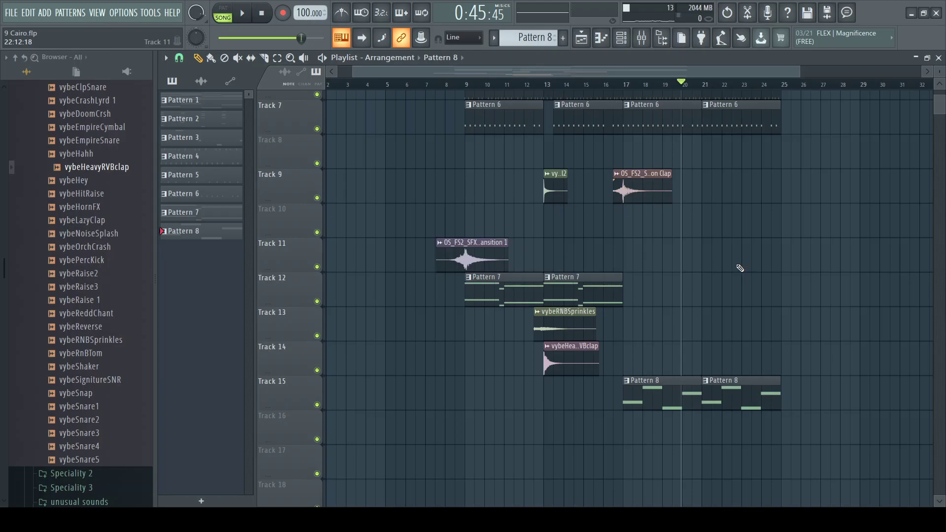
{"action": "scroll", "coordinate": [715, 276], "scroll_direction": "up", "scroll_amount": 5}
{"action": "scroll", "coordinate": [493, 197], "scroll_direction": "down", "scroll_amount": 3}
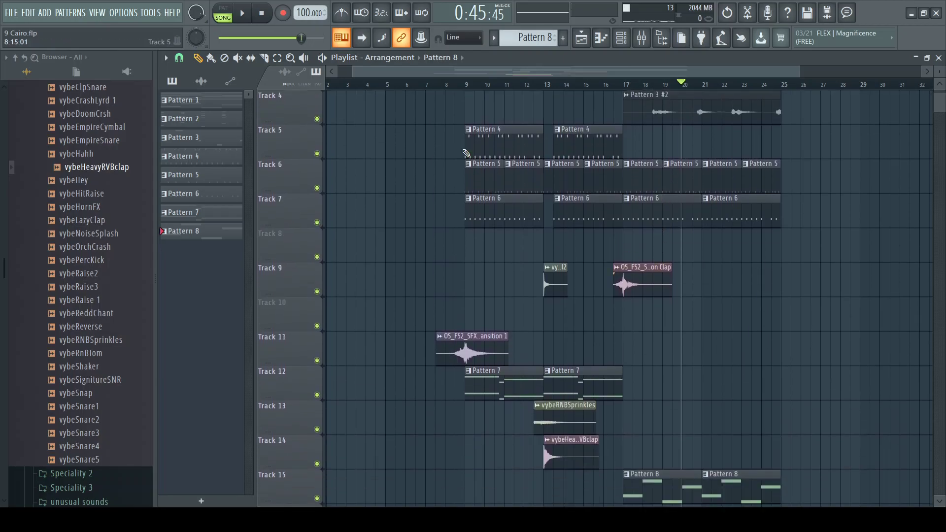
{"action": "left_click", "coordinate": [473, 84]}
{"action": "key", "text": "space"}
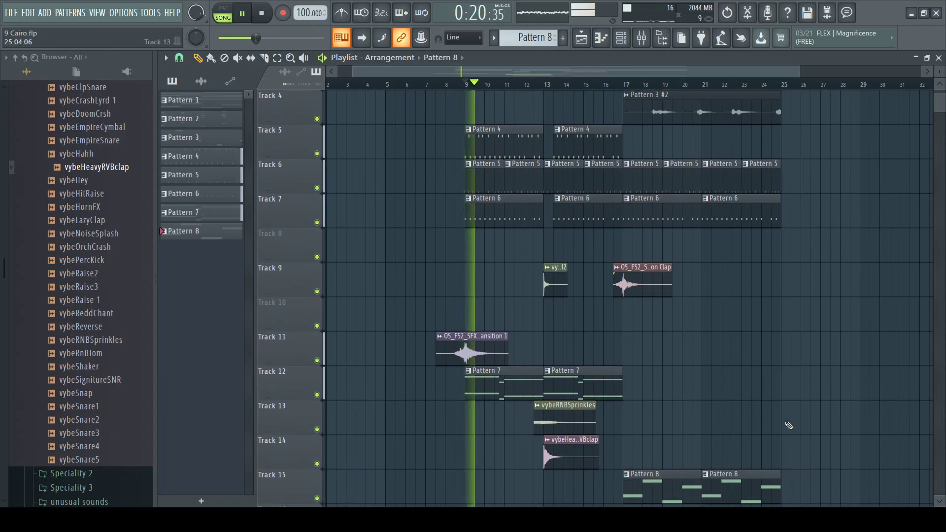
{"action": "right_click", "coordinate": [515, 390]}
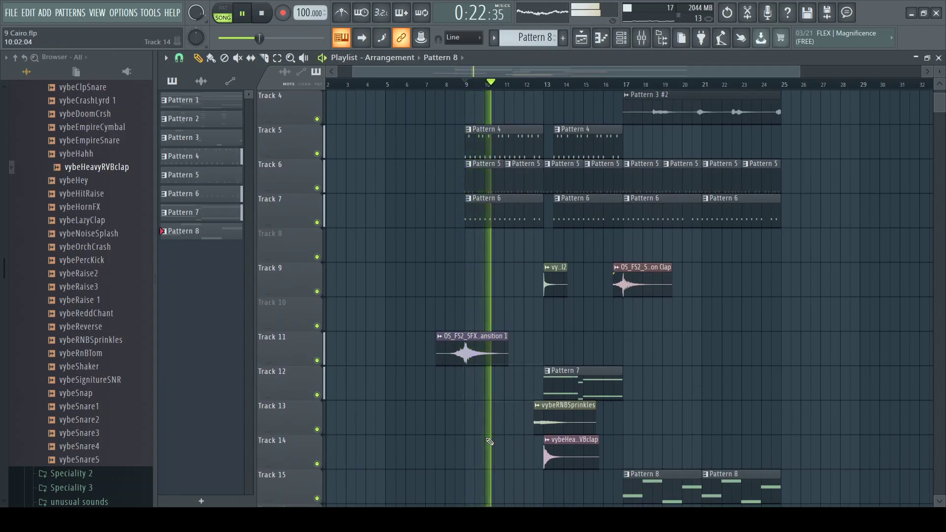
Step: Audition vybeClap, vybeClap2 and vybeSnare2 from the sample browser while the arrangement plays
{"action": "scroll", "coordinate": [496, 433], "scroll_direction": "down", "scroll_amount": 2}
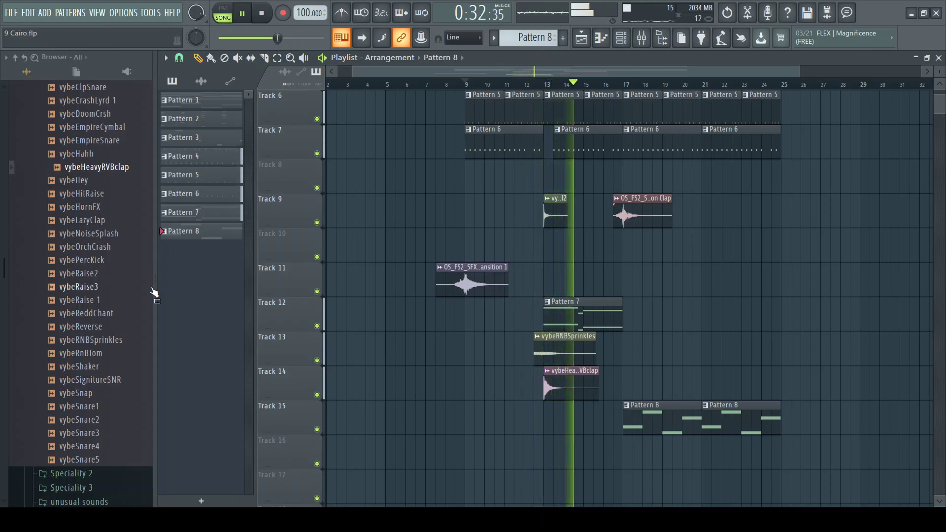
{"action": "scroll", "coordinate": [143, 285], "scroll_direction": "up", "scroll_amount": 4}
{"action": "left_click", "coordinate": [92, 225]}
{"action": "left_click", "coordinate": [104, 200]}
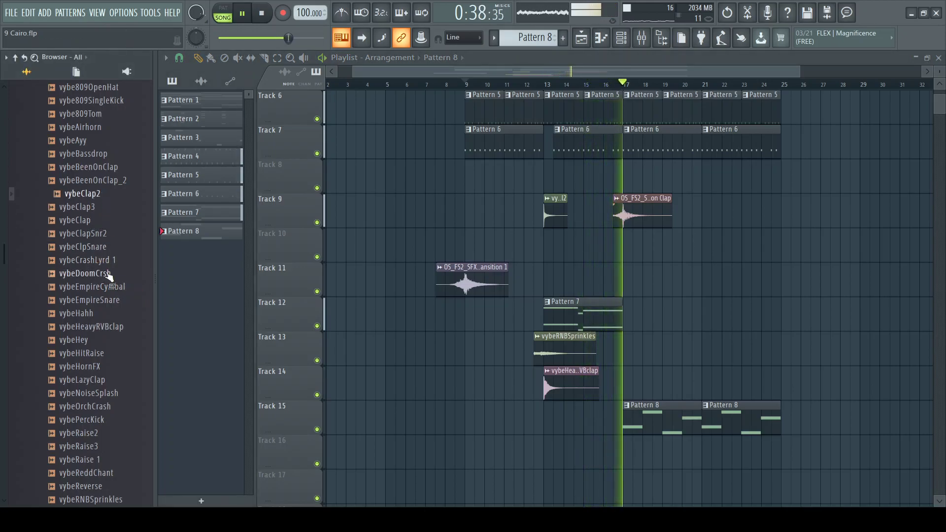
{"action": "scroll", "coordinate": [106, 392], "scroll_direction": "down", "scroll_amount": 4}
{"action": "left_click_drag", "start_coordinate": [109, 419], "coordinate": [112, 425]}
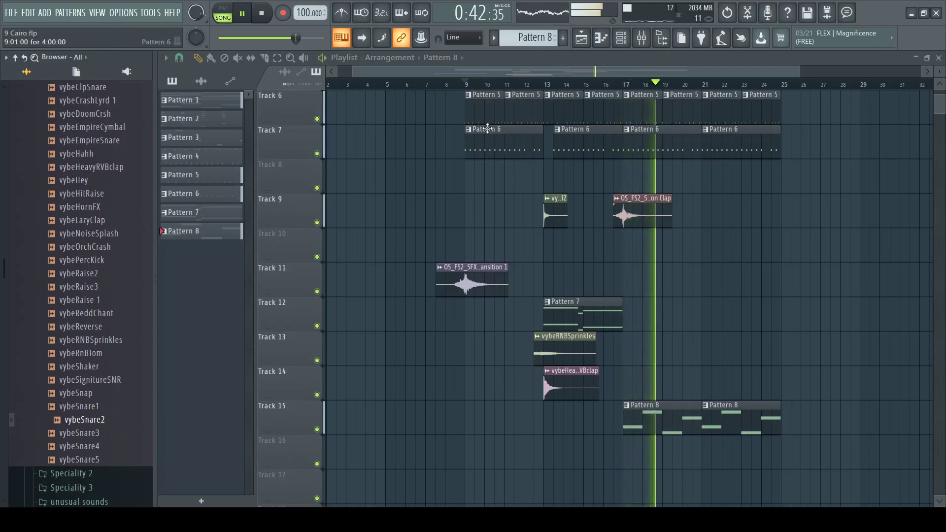
Step: Replay the song from bar 12 and audition the vybeSnare samples, vybeSignitureSNR, vybeShaker and vybeRnBTom against it, ending with playback stopped
{"action": "left_click", "coordinate": [539, 87]}
{"action": "left_click_drag", "start_coordinate": [105, 420], "coordinate": [107, 427]}
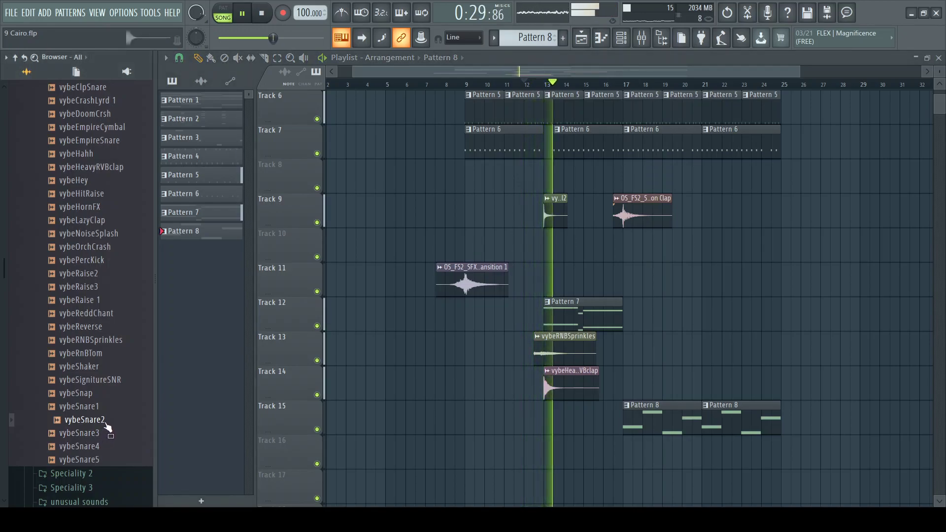
{"action": "left_click", "coordinate": [105, 447]}
{"action": "left_click", "coordinate": [108, 464]}
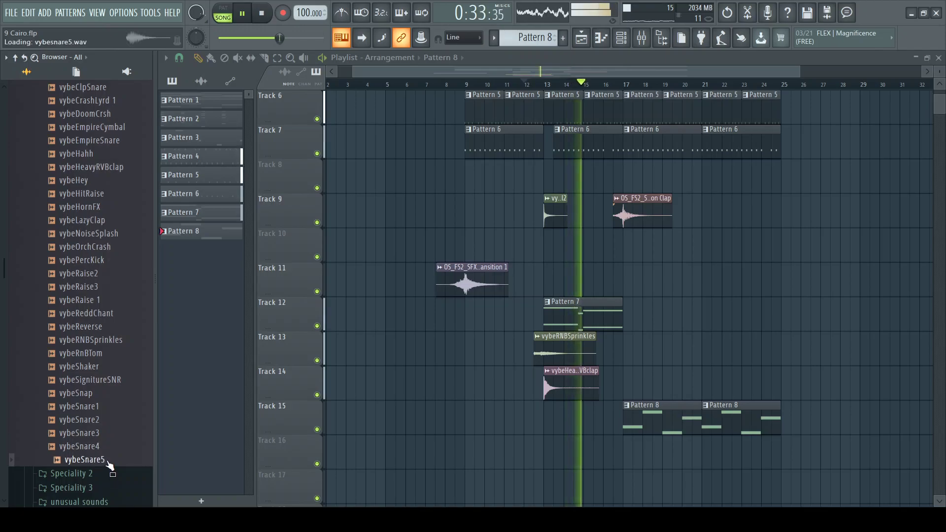
{"action": "left_click", "coordinate": [105, 437]}
{"action": "left_click", "coordinate": [104, 408]}
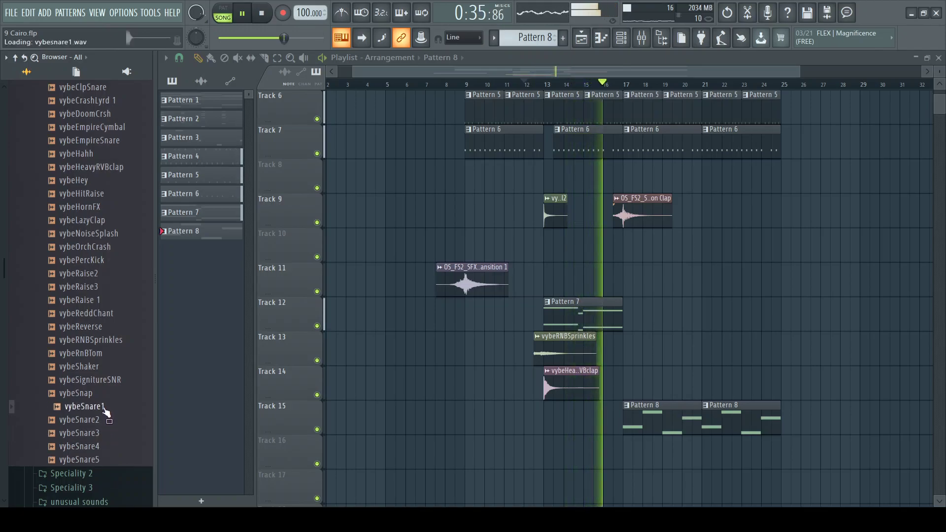
{"action": "left_click", "coordinate": [102, 381]}
{"action": "left_click", "coordinate": [105, 368]}
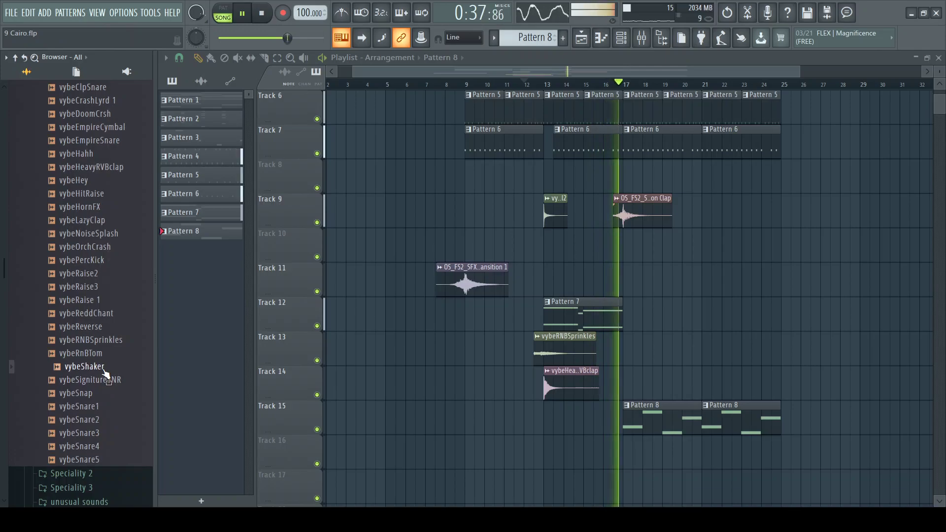
{"action": "left_click", "coordinate": [105, 355]}
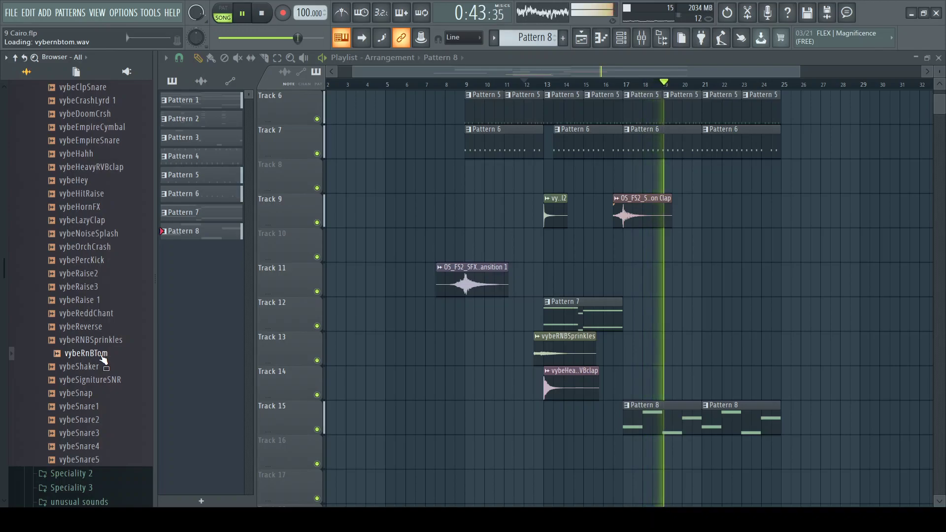
{"action": "key", "text": "space"}
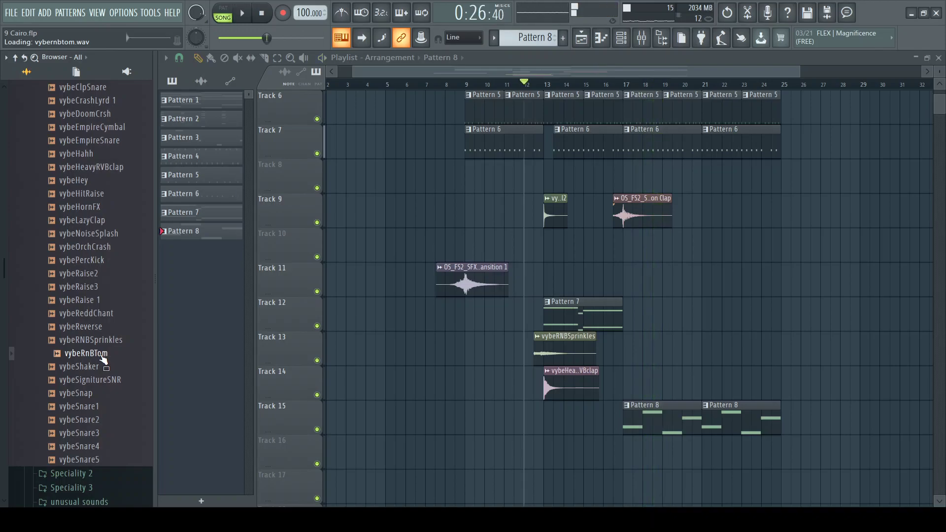
Step: Load vybeRnBTom as a new channel below Sylenth1 and create the empty Pattern 9 for it
{"action": "key", "text": "F6"}
{"action": "left_click_drag", "start_coordinate": [385, 395], "coordinate": [386, 398]}
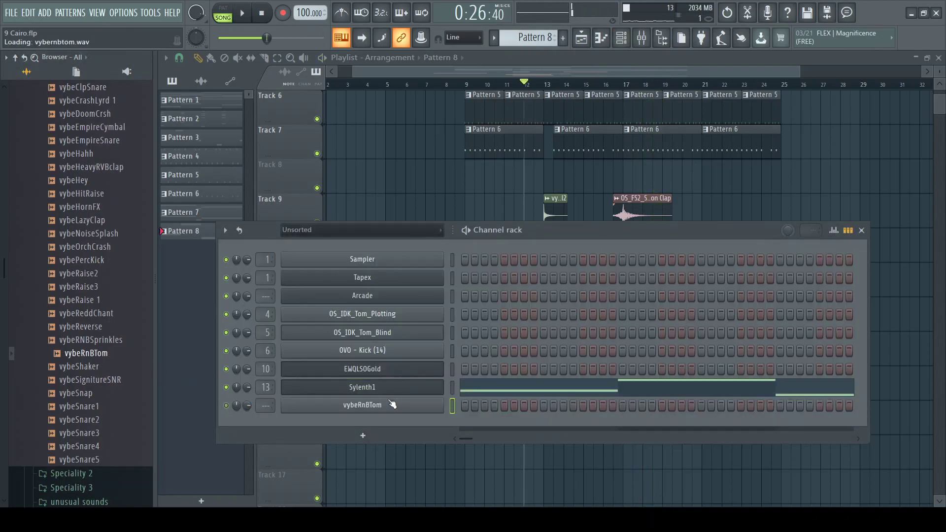
{"action": "scroll", "coordinate": [545, 39], "scroll_direction": "up", "scroll_amount": 1}
{"action": "key", "text": "space"}
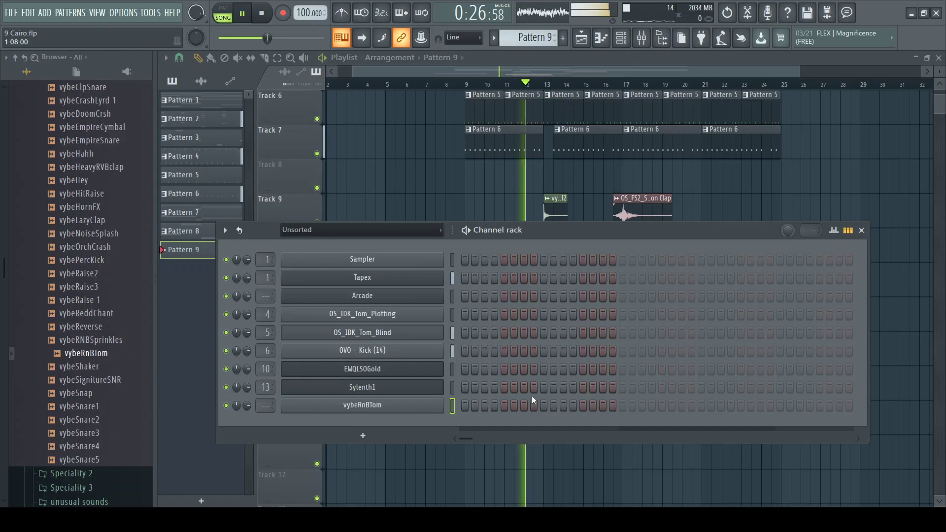
{"action": "key", "text": "space"}
Step: Paint four one-bar Pattern 9 clips on Track 16 from bar 13 and add vybeRnBTom hits on steps 7 and 15
{"action": "key", "text": "F6"}
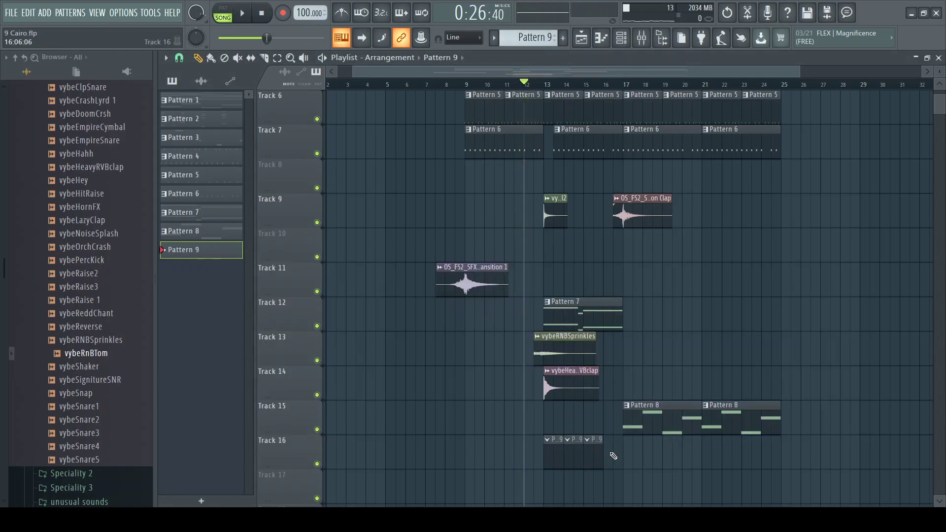
{"action": "key", "text": "F6"}
{"action": "key", "text": "space"}
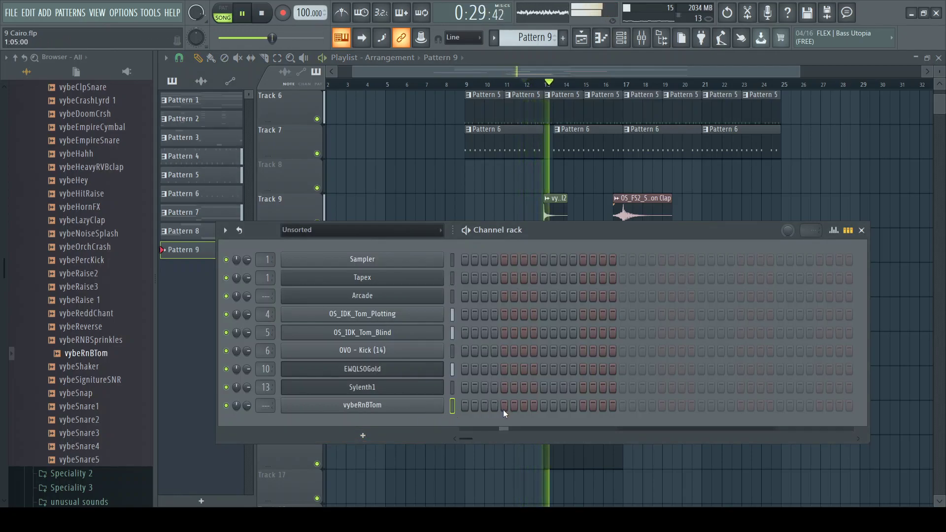
{"action": "left_click", "coordinate": [524, 405]}
{"action": "left_click", "coordinate": [603, 405]}
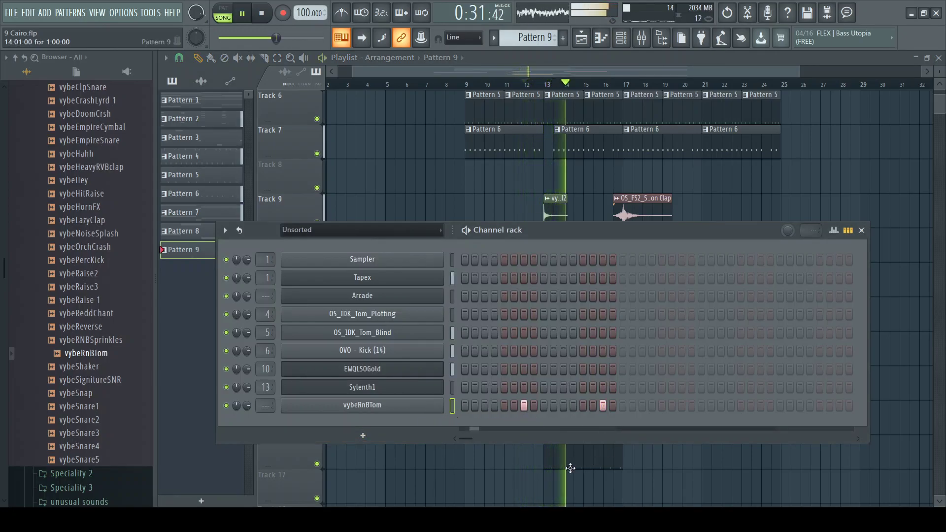
Step: Transpose both vybeRnBTom notes down three semitones plus an octave, raise their velocities to maximum and audition them
{"action": "key", "text": "F7"}
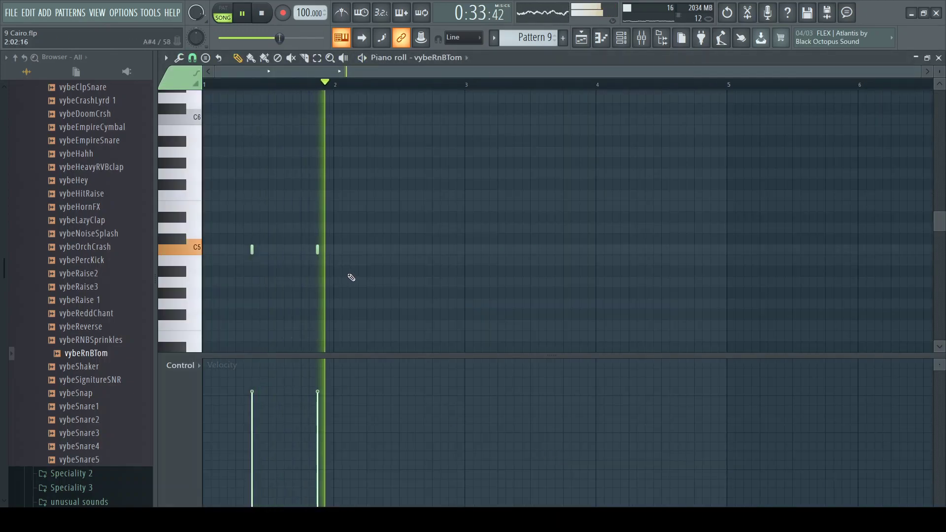
{"action": "key", "text": "Down"}
{"action": "key", "text": "Down"}
{"action": "key", "text": "Down"}
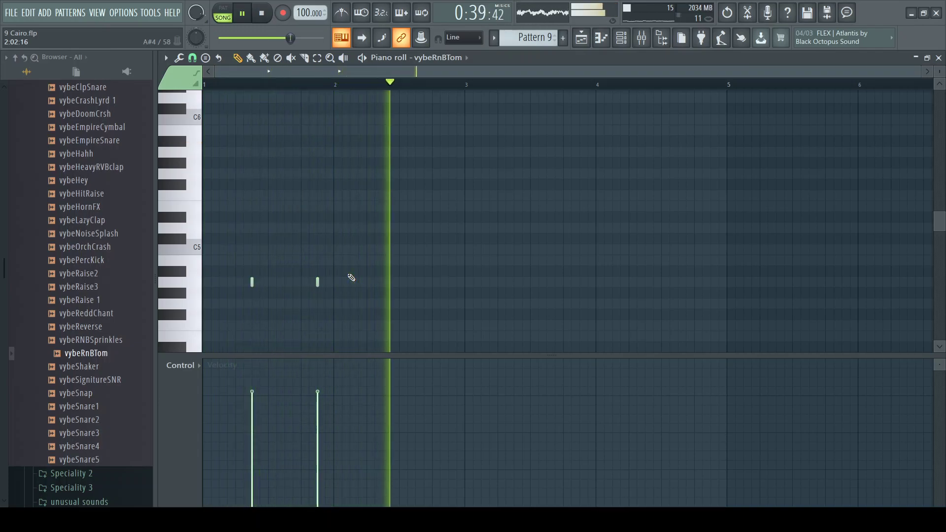
{"action": "key", "text": "ctrl+Down"}
{"action": "key", "text": "space"}
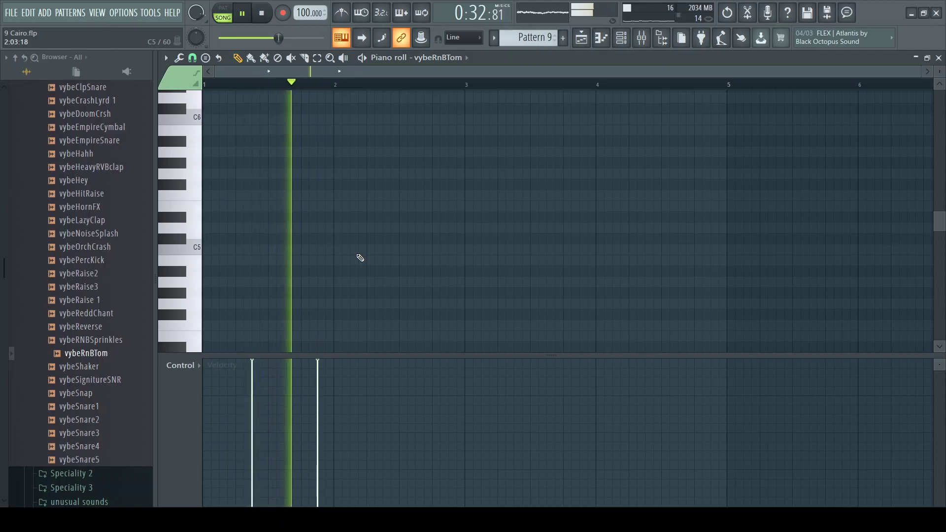
{"action": "key", "text": "space"}
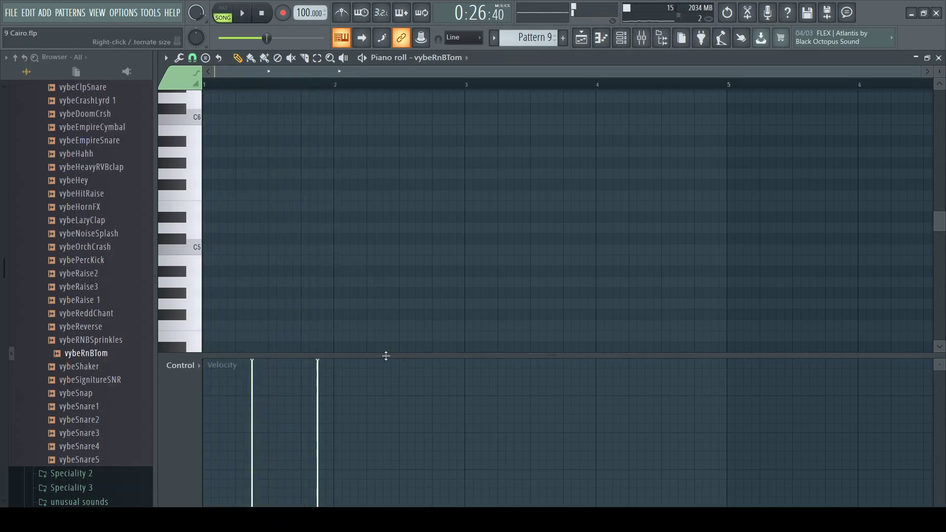
Step: Route the vybeRnBTom channel to mixer insert 14 and load Fruity Fast Dist in its first effect slot
{"action": "key", "text": "F6"}
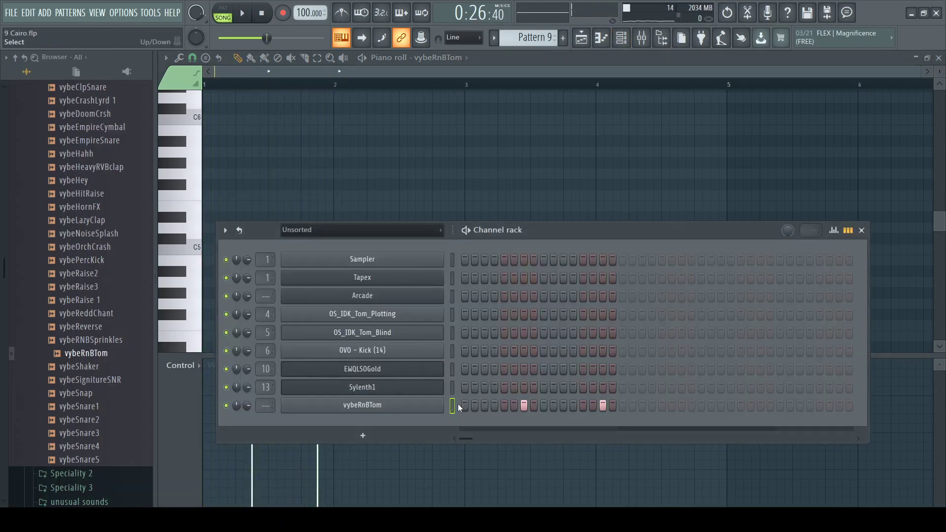
{"action": "key", "text": "F9"}
{"action": "left_click", "coordinate": [602, 189]}
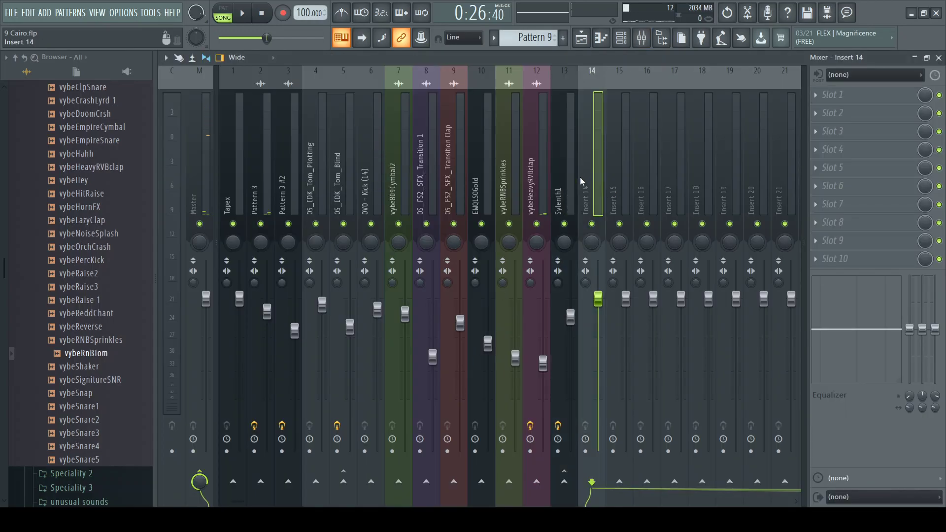
{"action": "key", "text": "ctrl+l"}
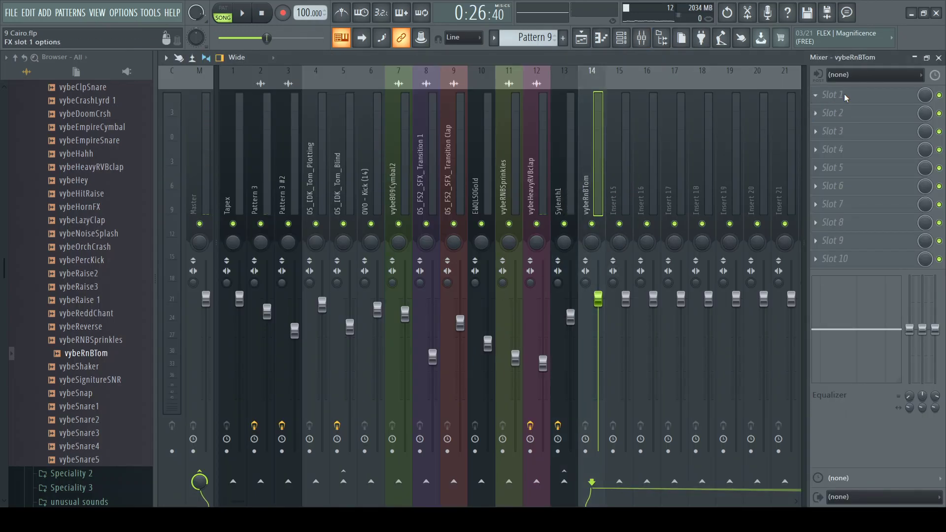
{"action": "left_click", "coordinate": [591, 332]}
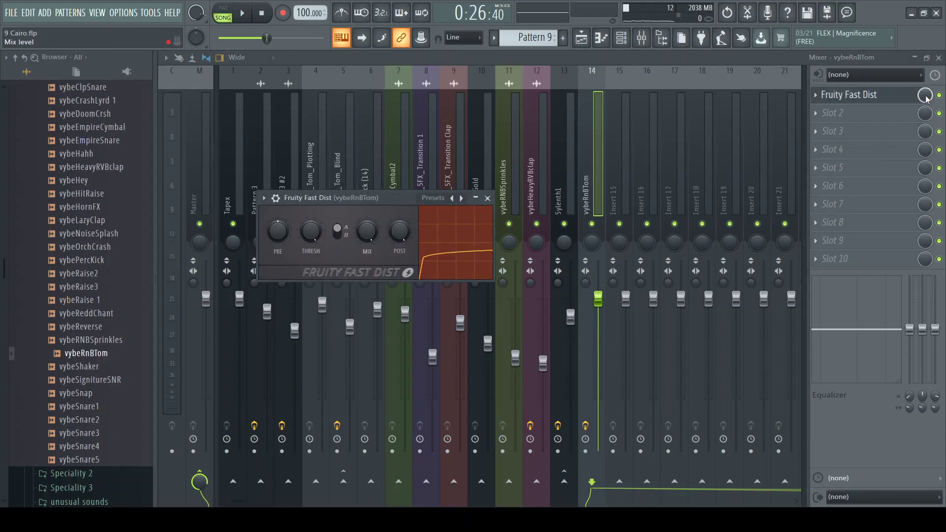
Step: During playback, reduce the Fruity Fast Dist mix level and lower the vybeRnBTom mixer track to about -3.3 dB
{"action": "key", "text": "space"}
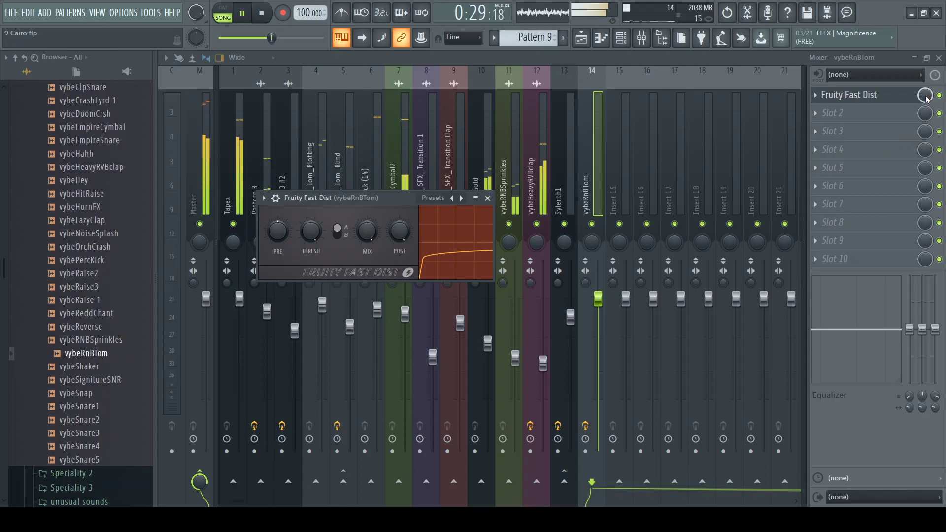
{"action": "left_click_drag", "start_coordinate": [926, 98], "coordinate": [927, 123]}
{"action": "left_click_drag", "start_coordinate": [599, 301], "coordinate": [600, 331]}
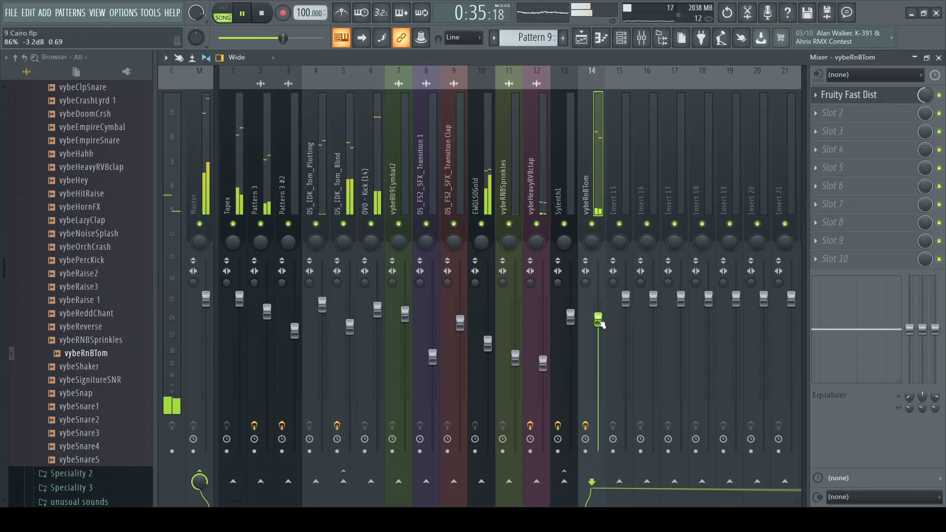
{"action": "left_click_drag", "start_coordinate": [598, 324], "coordinate": [599, 327]}
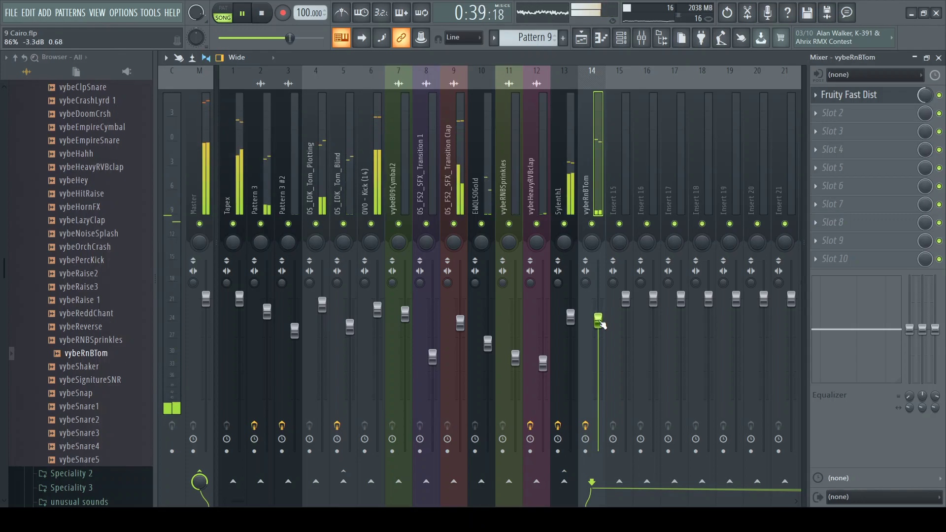
Step: Review the playlist, stop playback, add a FLEX instrument and choose the Chariot Horn preset from Arksun Cityscape after trying Capacitation
{"action": "key", "text": "F5"}
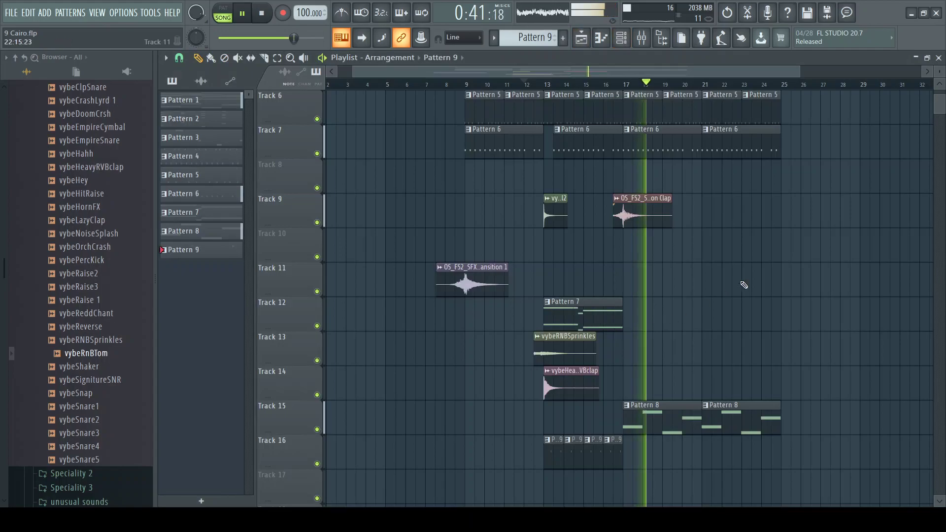
{"action": "scroll", "coordinate": [742, 340], "scroll_direction": "down", "scroll_amount": 2}
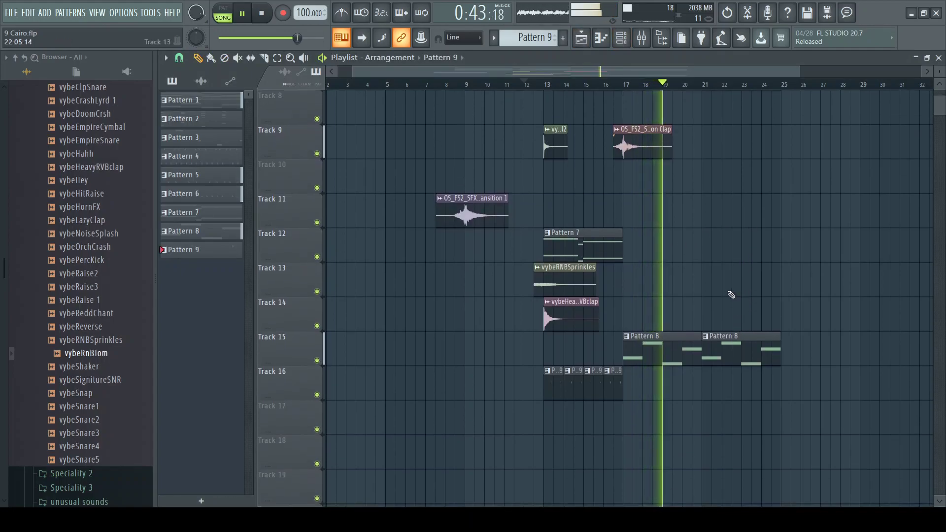
{"action": "scroll", "coordinate": [729, 296], "scroll_direction": "up", "scroll_amount": 5}
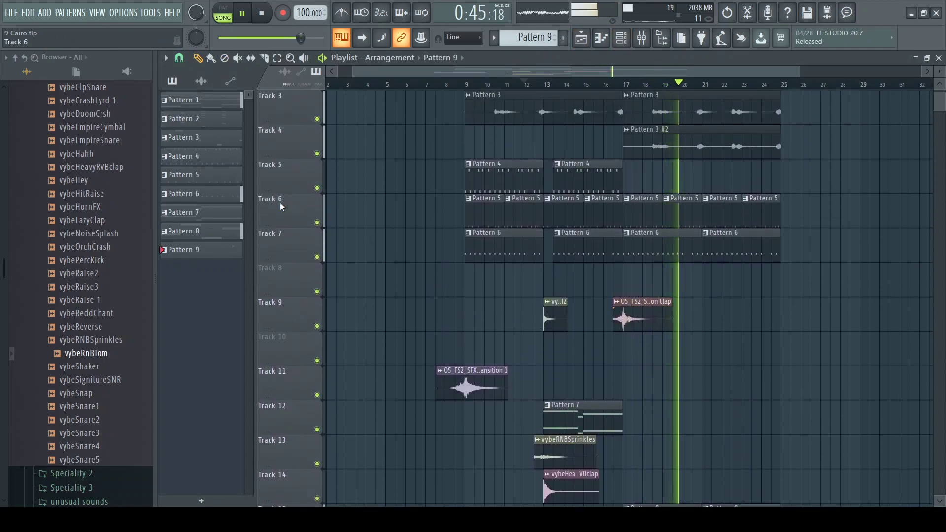
{"action": "key", "text": "space"}
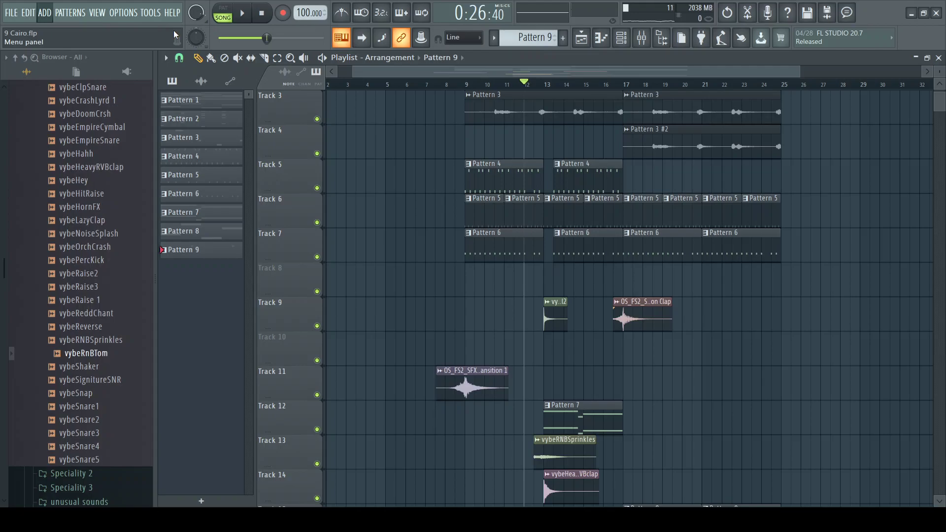
{"action": "left_click", "coordinate": [416, 184]}
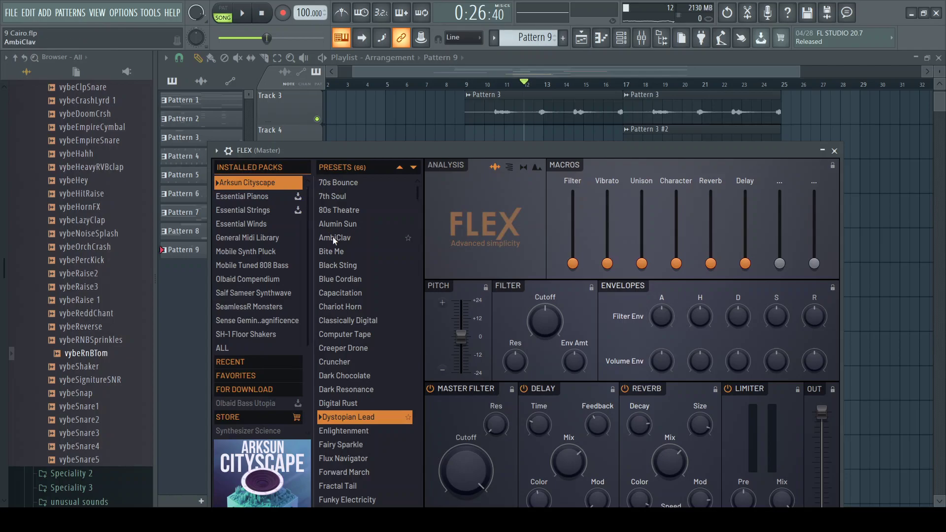
{"action": "left_click", "coordinate": [345, 365]}
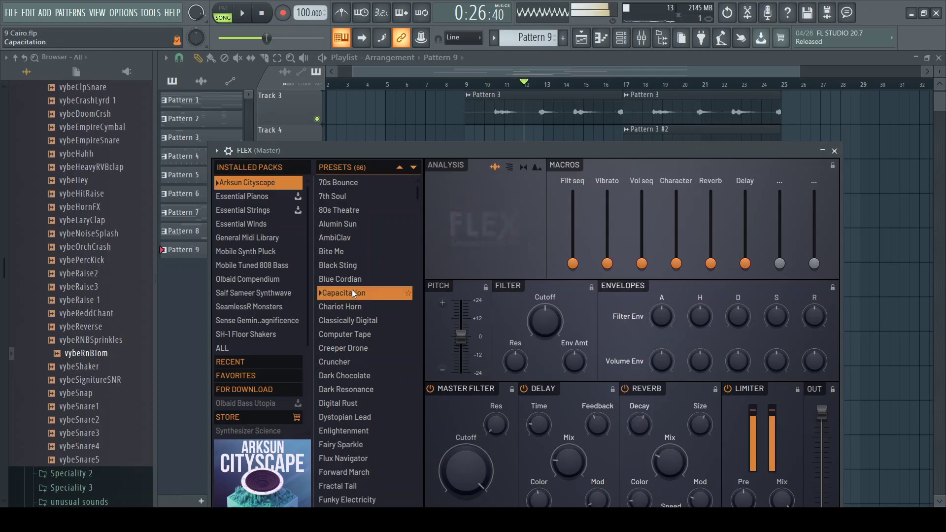
{"action": "left_click", "coordinate": [352, 311]}
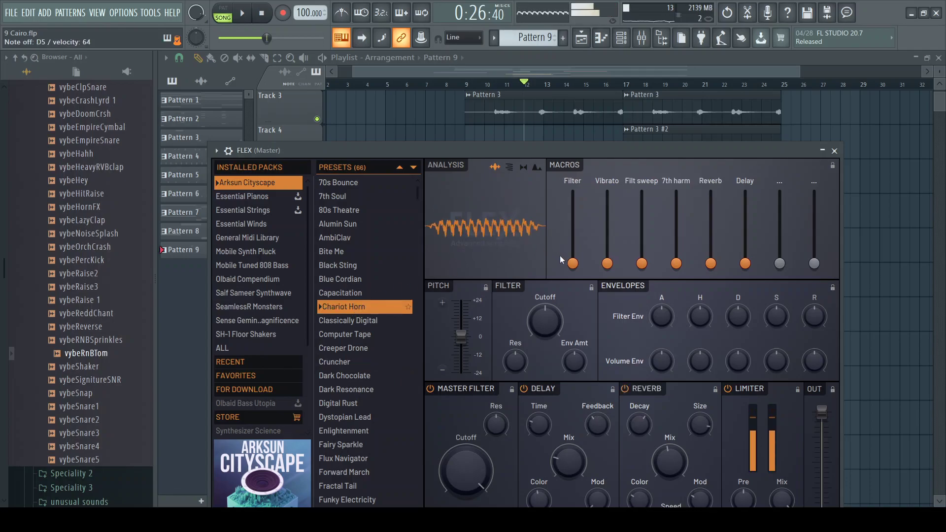
Step: Raise FLEX's Filter macro to about two thirds, close the plugin window and play the arrangement
{"action": "left_click_drag", "start_coordinate": [573, 264], "coordinate": [573, 215]}
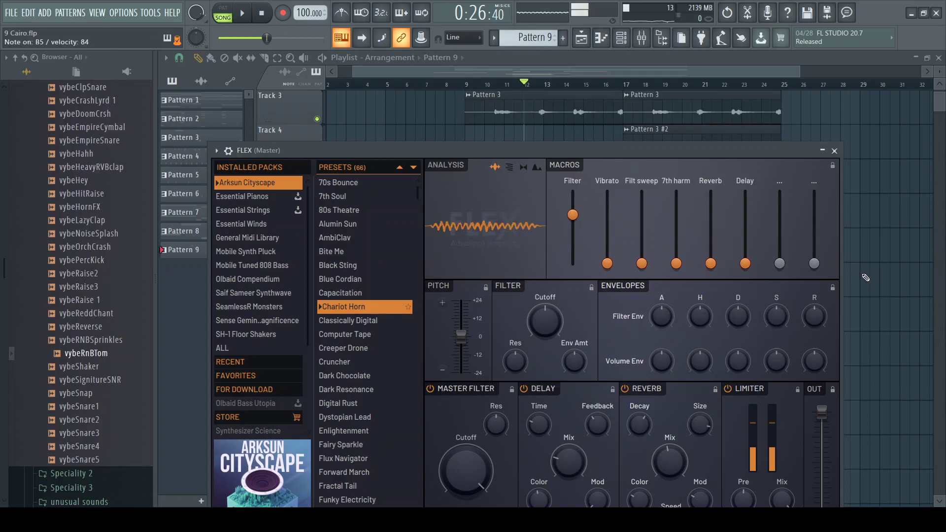
{"action": "key", "text": "Escape"}
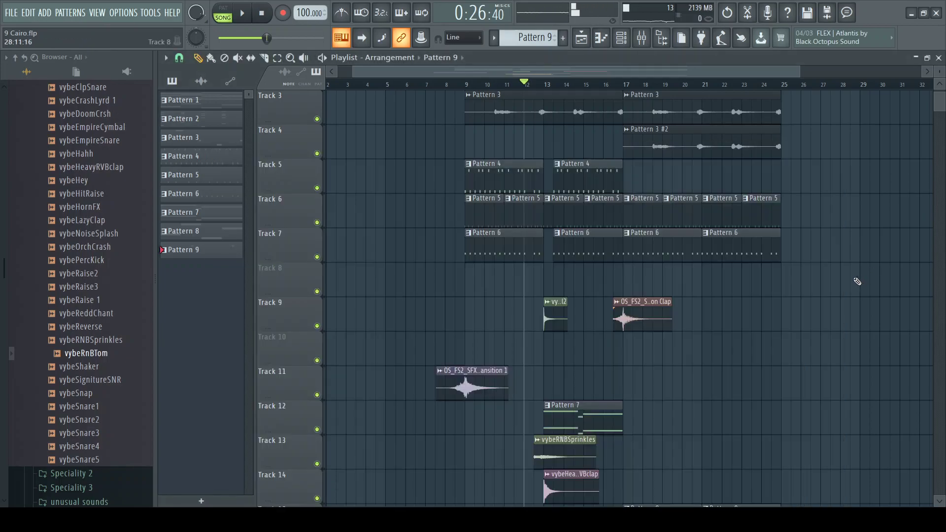
{"action": "scroll", "coordinate": [713, 295], "scroll_direction": "down", "scroll_amount": 3}
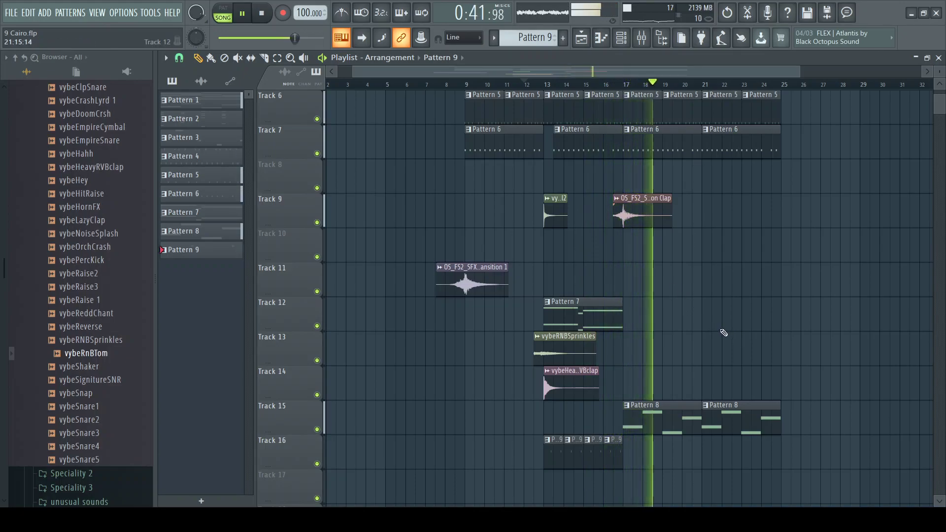
Step: Play the arrangement from bar 13 to review the section, stopping at about bar 17
{"action": "scroll", "coordinate": [744, 305], "scroll_direction": "down", "scroll_amount": 4}
{"action": "left_click", "coordinate": [547, 84]}
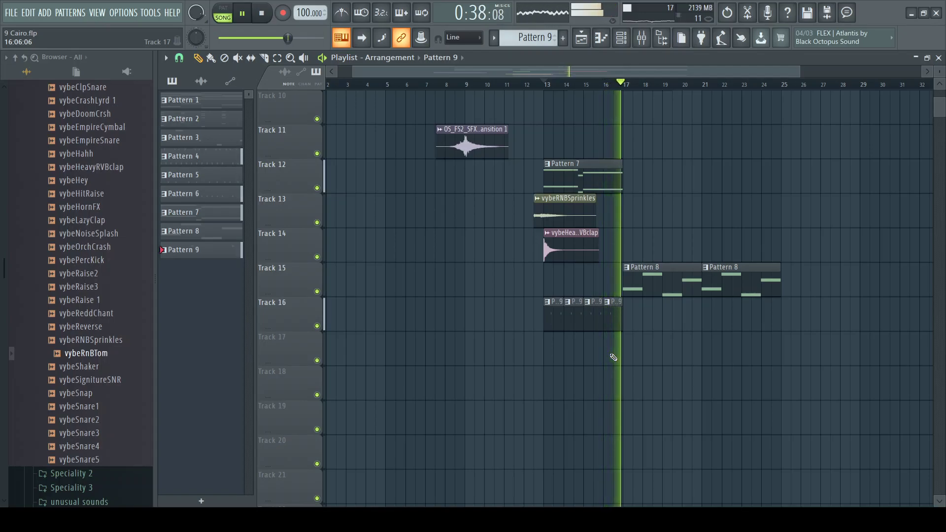
{"action": "key", "text": "space"}
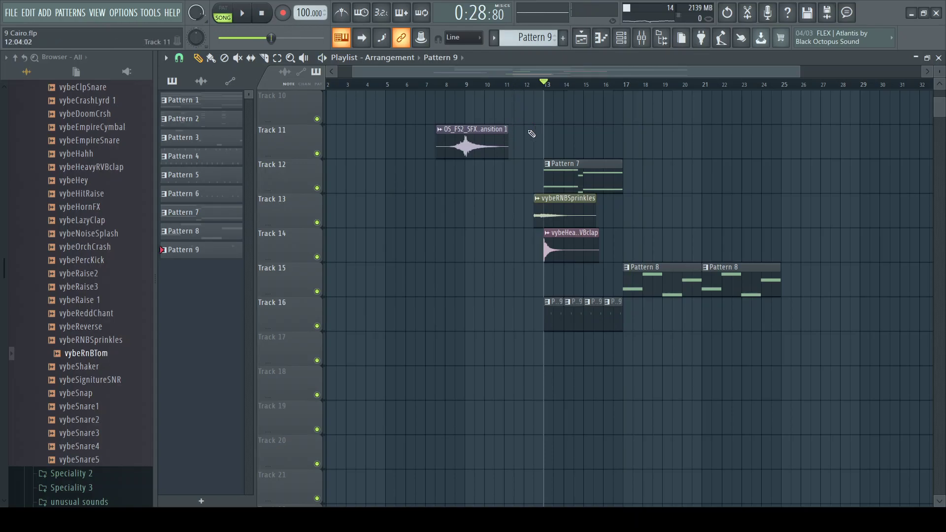
Step: Create Pattern 10, place a two-bar clip of it at bar 12 on Track 17 and briefly play from there
{"action": "key", "text": "F4"}
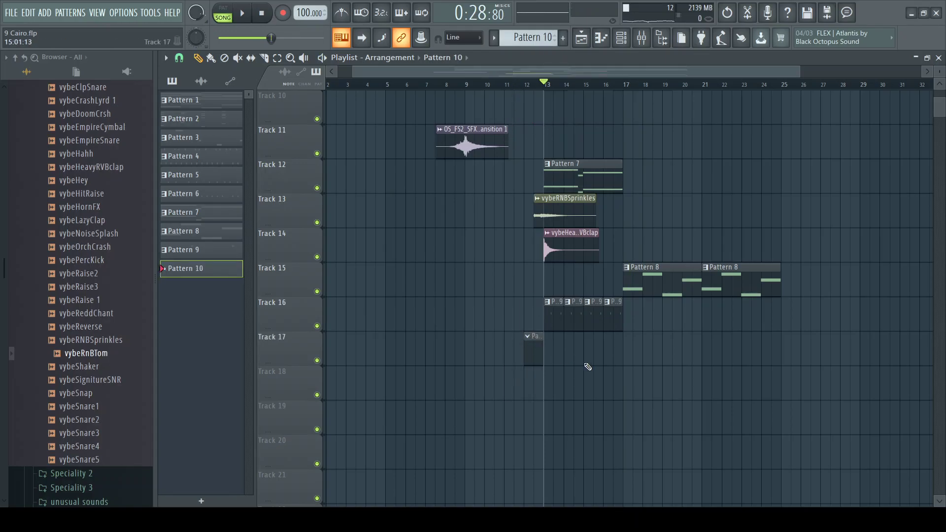
{"action": "left_click", "coordinate": [530, 85]}
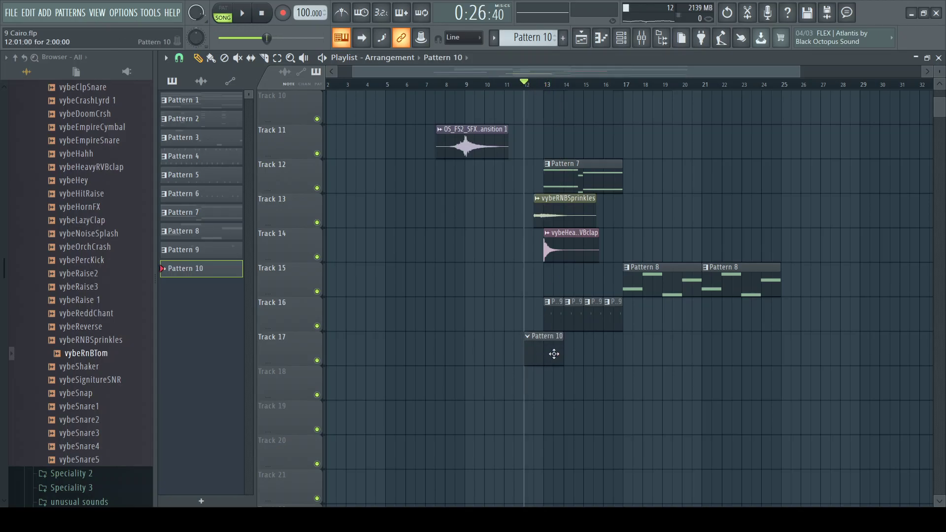
{"action": "key", "text": "space"}
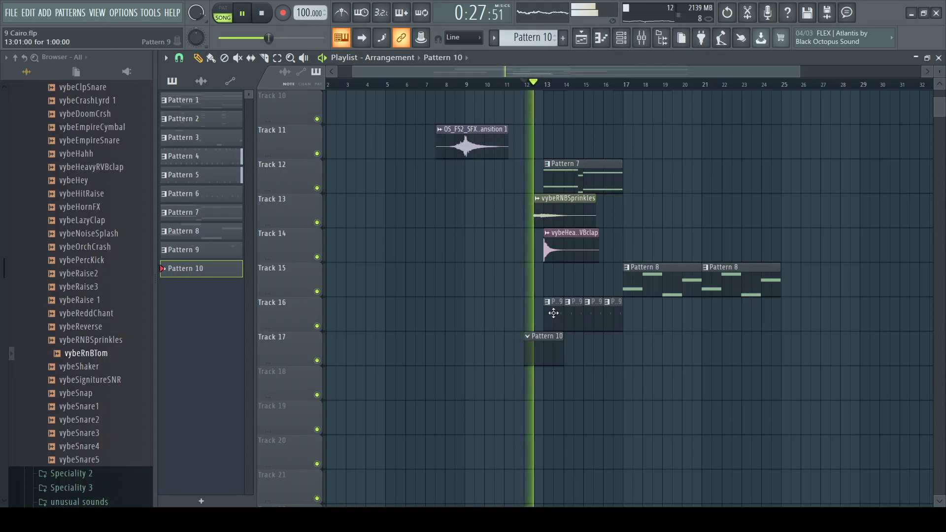
{"action": "key", "text": "space"}
Step: Open the FLEX piano roll for Pattern 10, draw a G#4 note at the start and audition it
{"action": "key", "text": "F6"}
{"action": "key", "text": "F6"}
{"action": "key", "text": "F6"}
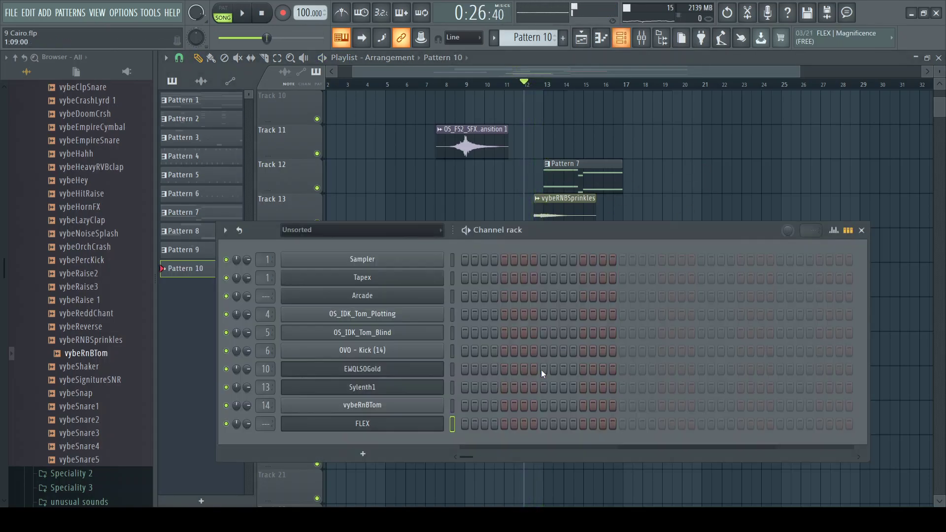
{"action": "key", "text": "F7"}
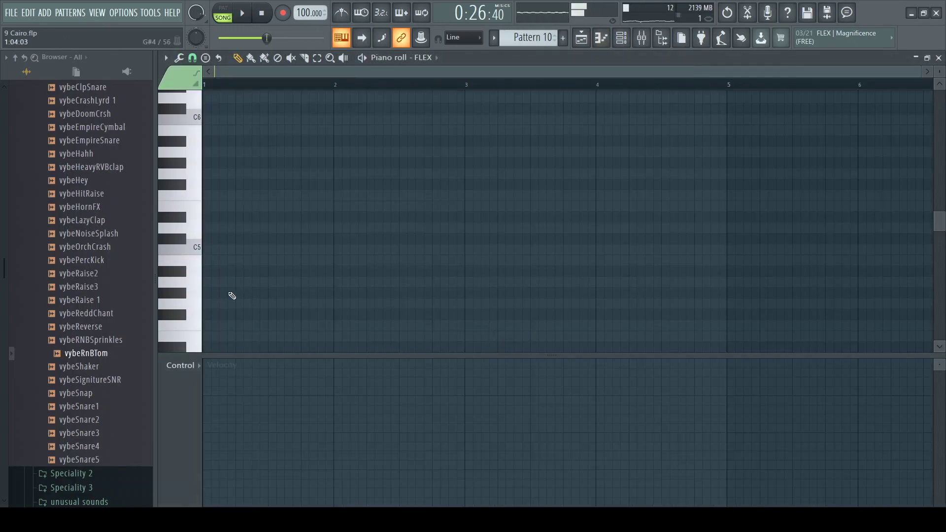
{"action": "left_click", "coordinate": [205, 295]}
{"action": "left_click_drag", "start_coordinate": [313, 298], "coordinate": [213, 304]}
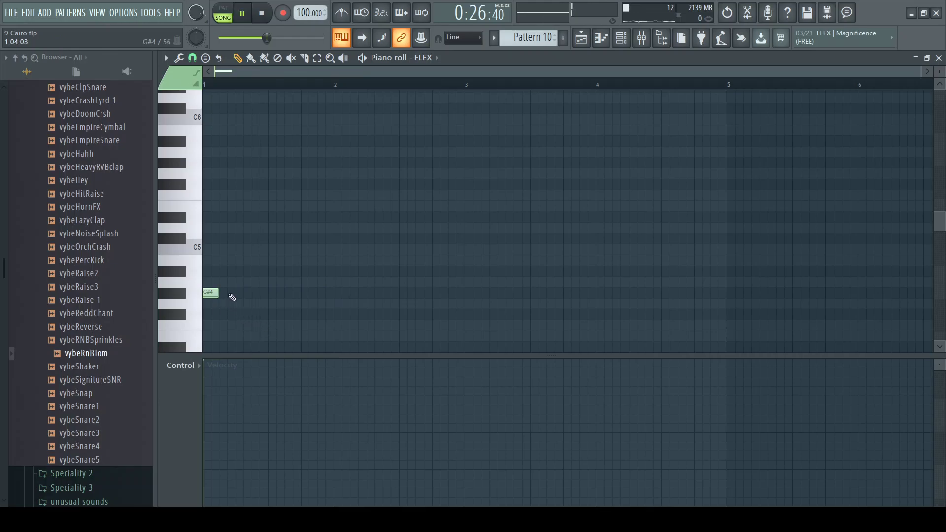
{"action": "key", "text": "space"}
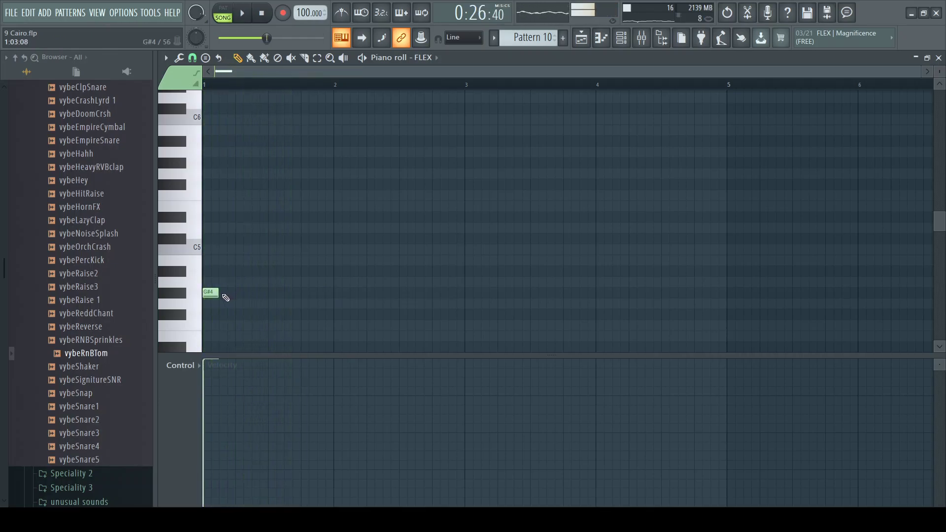
Step: Shorten the G#4 note, try ascending B4 and C#5 notes after it, audition the line and erase the notes
{"action": "left_click_drag", "start_coordinate": [220, 274], "coordinate": [226, 257]}
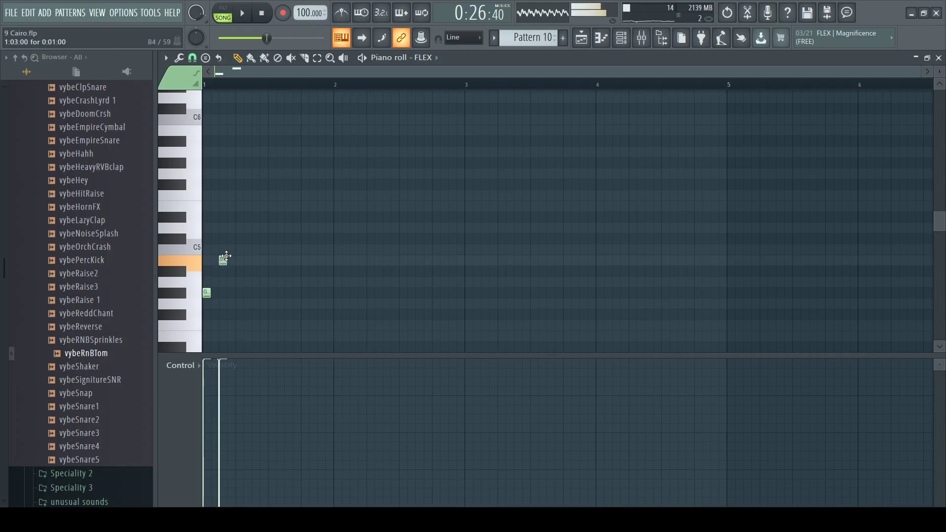
{"action": "left_click", "coordinate": [240, 238]}
{"action": "key", "text": "space"}
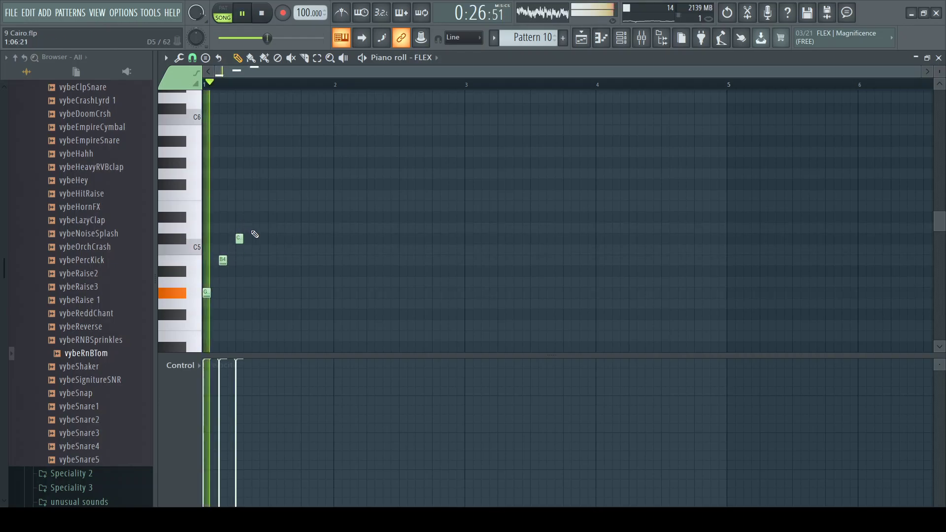
{"action": "key", "text": "space"}
{"action": "left_click_drag", "start_coordinate": [223, 260], "coordinate": [224, 239]}
{"action": "key", "text": "space"}
{"action": "key", "text": "space"}
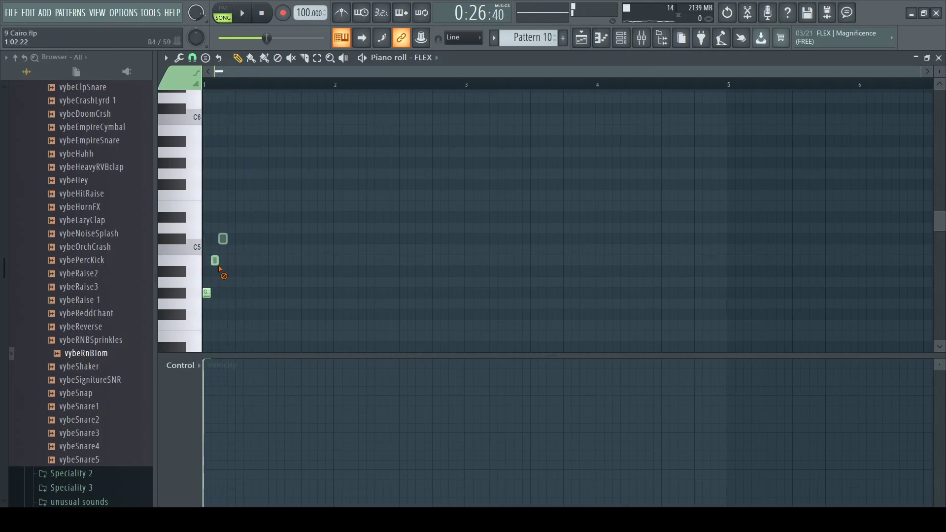
Step: Delete the Pattern 10 clip from Track 17 and add a second EWQLSOGold instrument with the French Horn F SFH STAC patch
{"action": "key", "text": "F6"}
{"action": "key", "text": "F5"}
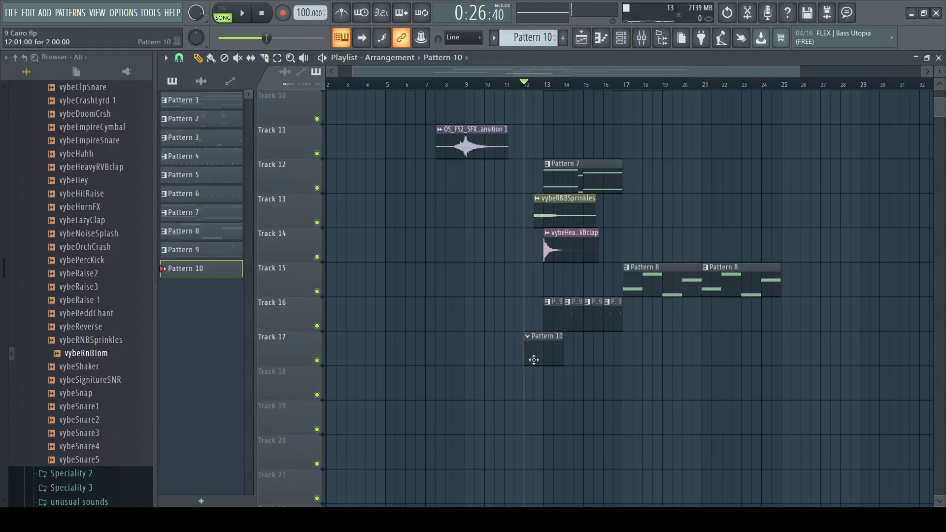
{"action": "right_click", "coordinate": [534, 360]}
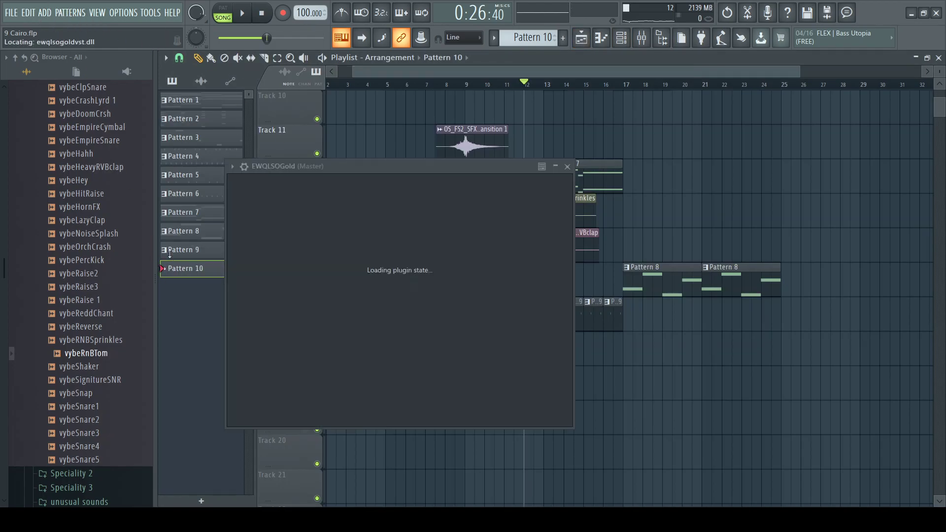
{"action": "left_click", "coordinate": [366, 220]}
{"action": "mouse_move", "coordinate": [385, 337]}
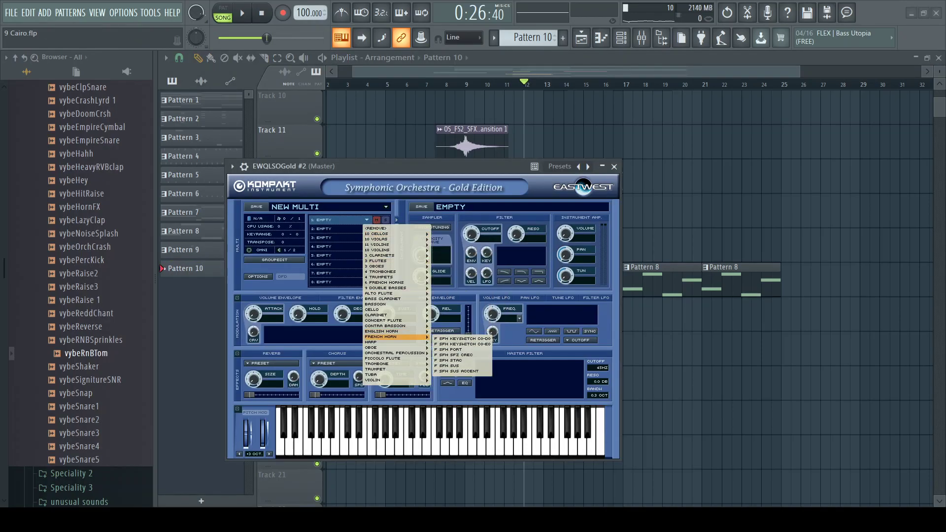
{"action": "left_click", "coordinate": [449, 366]}
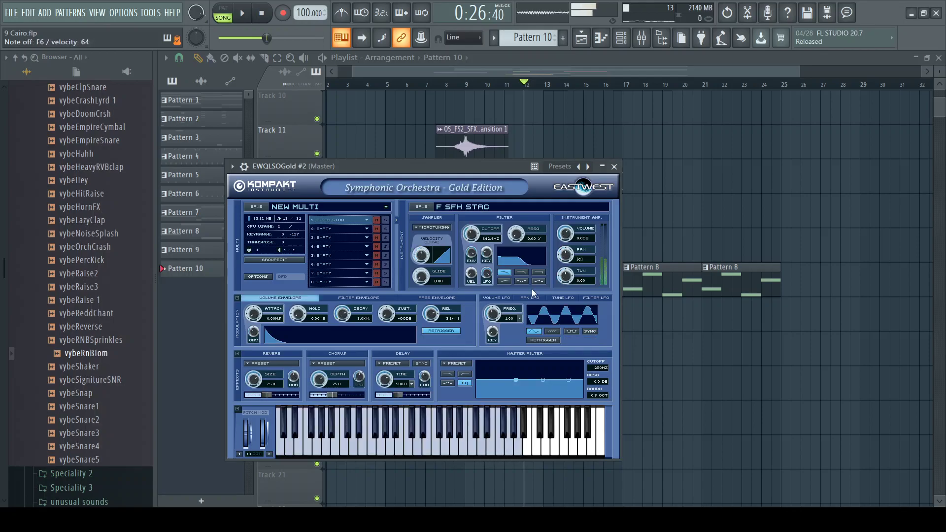
Step: Create Pattern 11, place it on Track 17 as an eight-bar clip from bar 9, and set the playback start to bar 9
{"action": "right_click", "coordinate": [727, 389]}
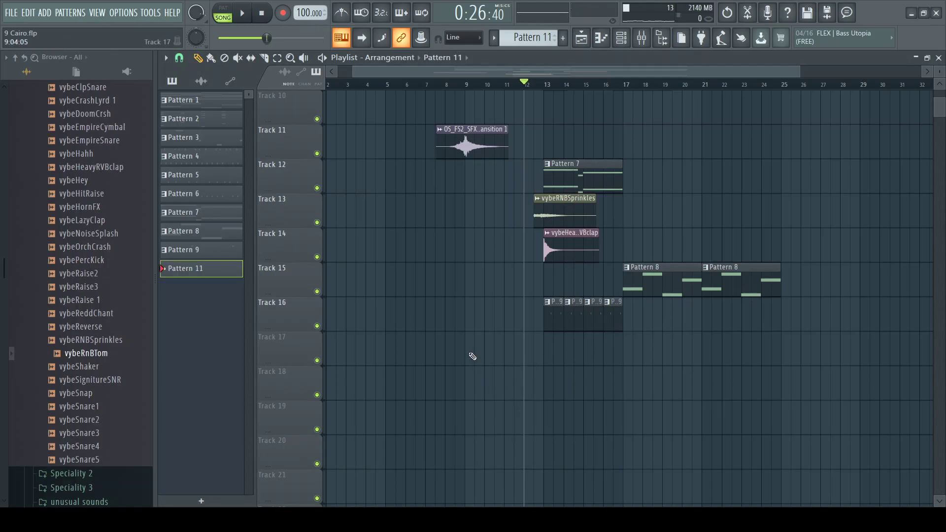
{"action": "left_click_drag", "start_coordinate": [551, 356], "coordinate": [622, 355]}
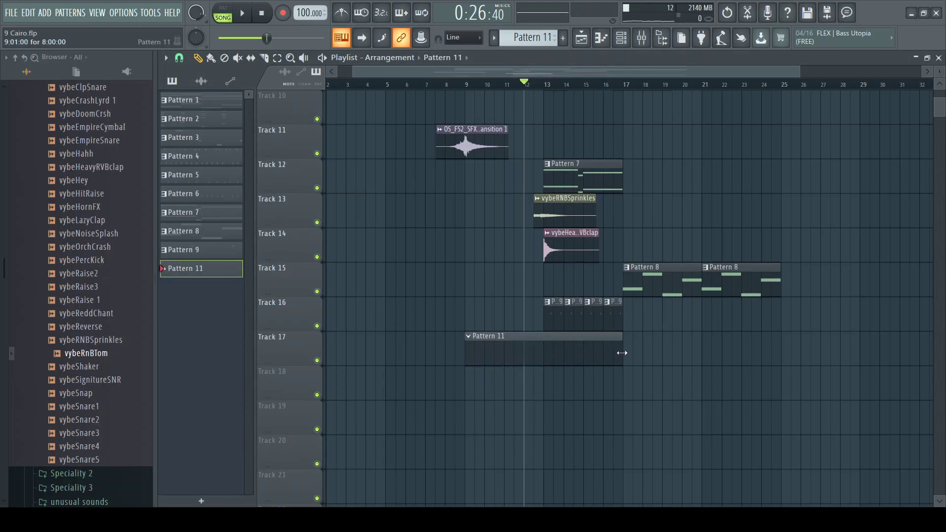
{"action": "scroll", "coordinate": [707, 387], "scroll_direction": "up", "scroll_amount": 2}
{"action": "scroll", "coordinate": [675, 362], "scroll_direction": "down", "scroll_amount": 3}
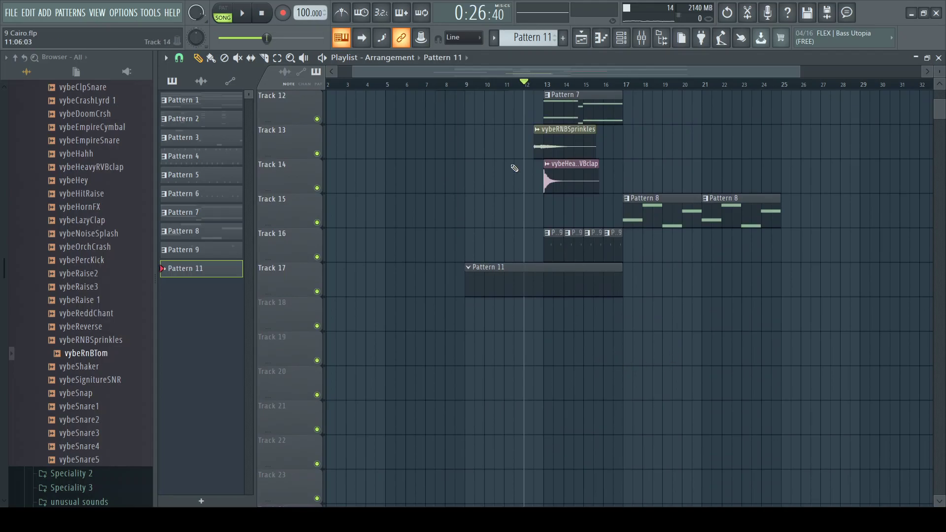
{"action": "key", "text": "space"}
{"action": "left_click", "coordinate": [468, 84]}
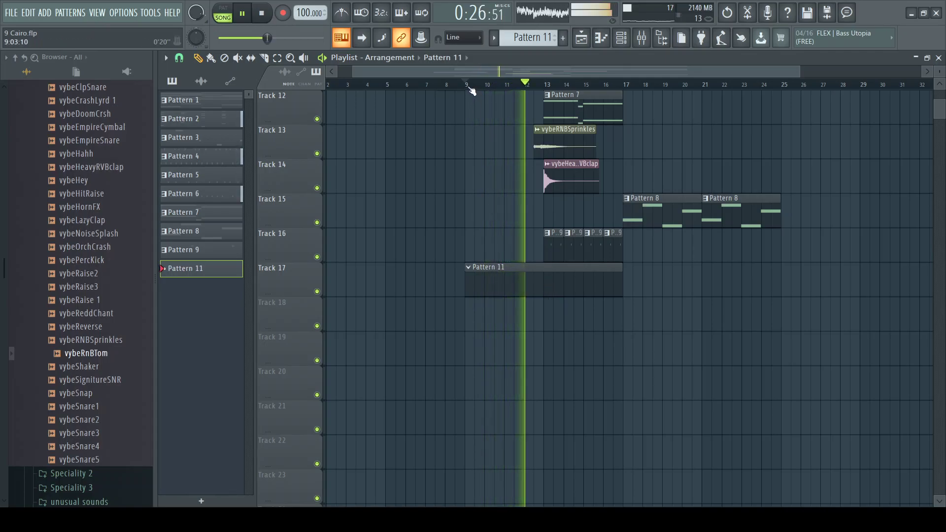
Step: Open the EWQLSOGold #2 piano roll in Pattern 11 and place a short G#4 note at the start of bar 1
{"action": "double_click", "coordinate": [497, 272]}
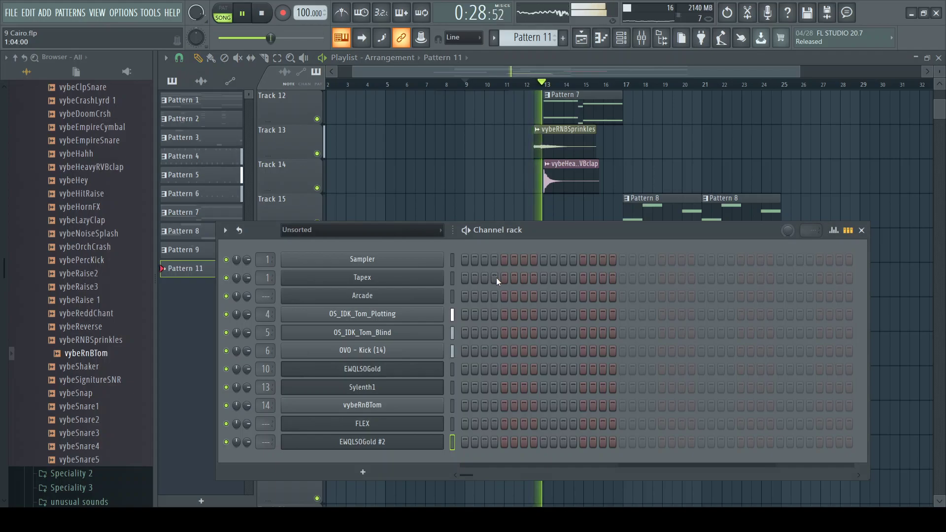
{"action": "key", "text": "space"}
{"action": "left_click", "coordinate": [484, 171]}
{"action": "double_click", "coordinate": [473, 280]}
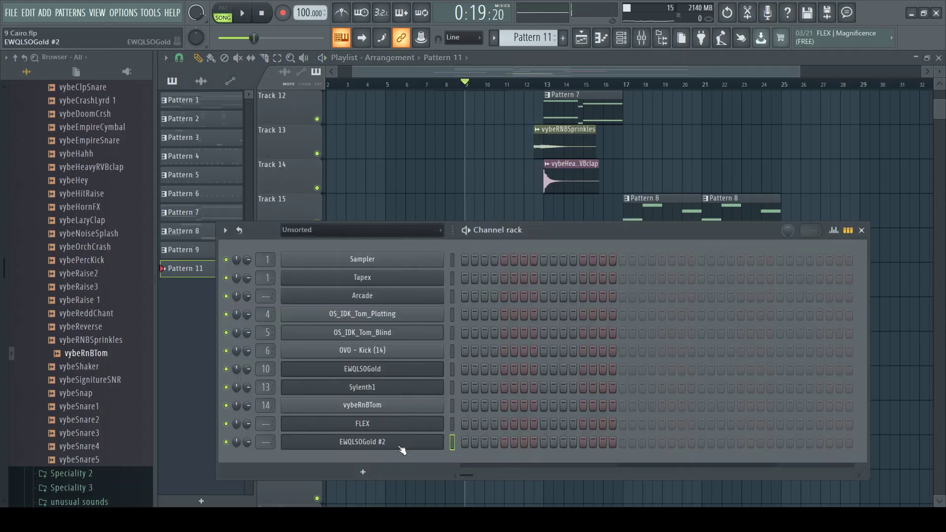
{"action": "key", "text": "F7"}
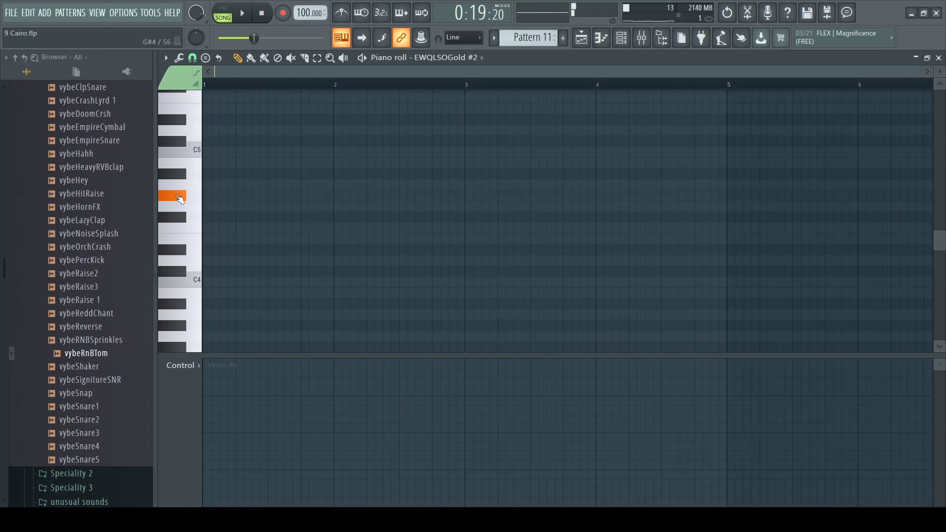
{"action": "key", "text": "space"}
{"action": "scroll", "coordinate": [291, 224], "scroll_direction": "up", "scroll_amount": 3}
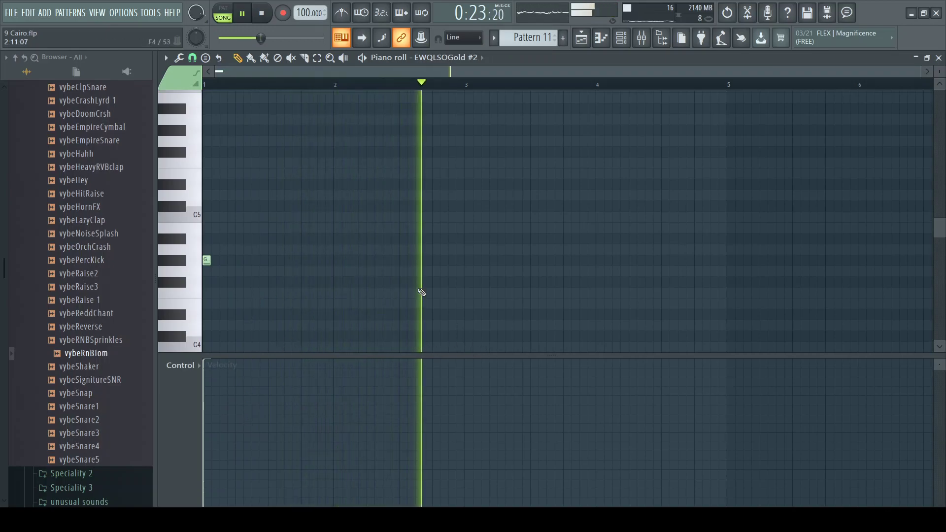
Step: Audition the timing, then add short ascending notes C#5, D#5, E5, F#5 and G#5 in the second half of bar 2
{"action": "key", "text": "space"}
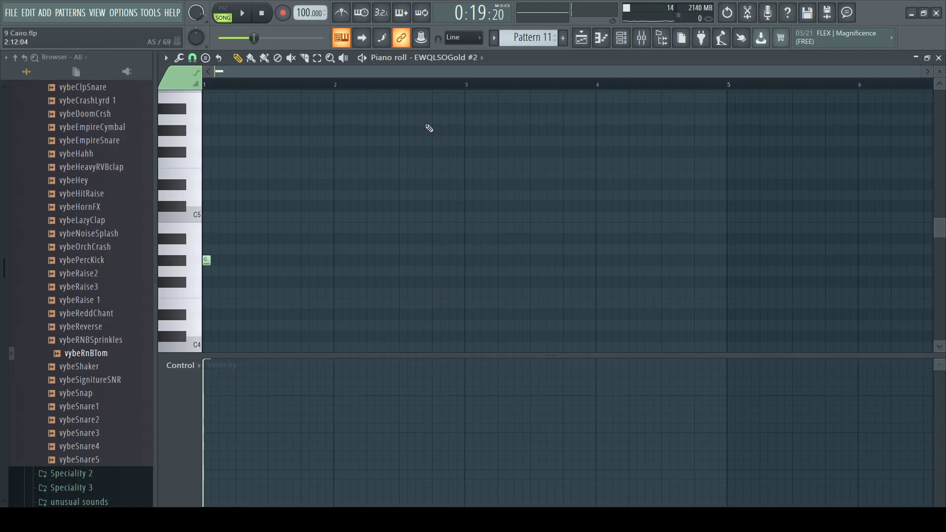
{"action": "key", "text": "space"}
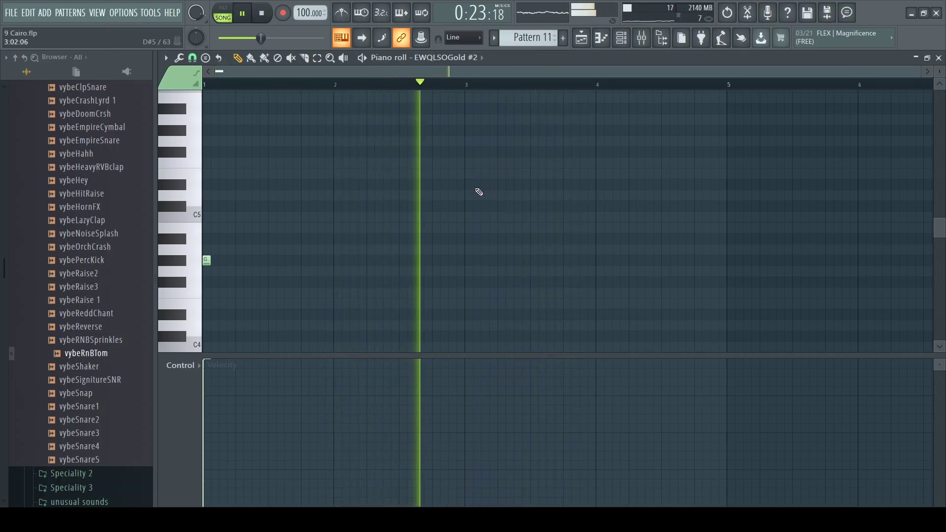
{"action": "key", "text": "space"}
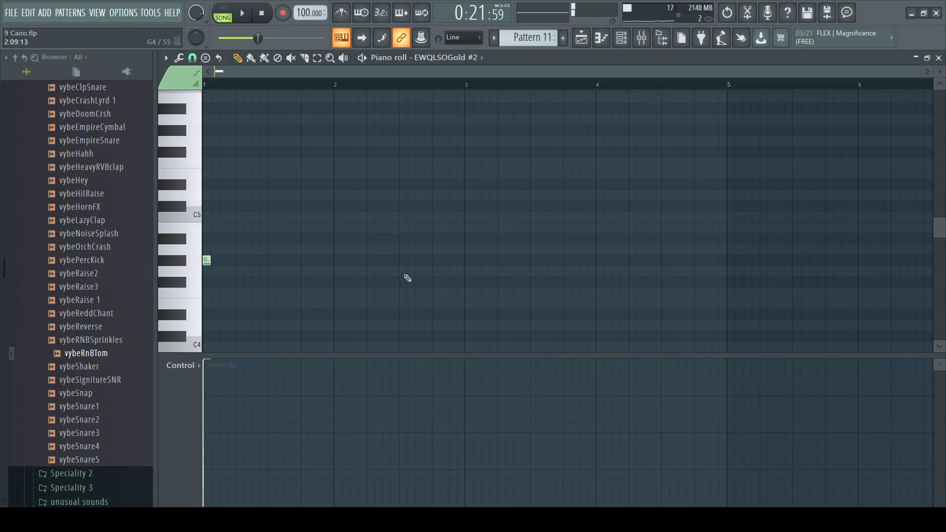
{"action": "key", "text": "space"}
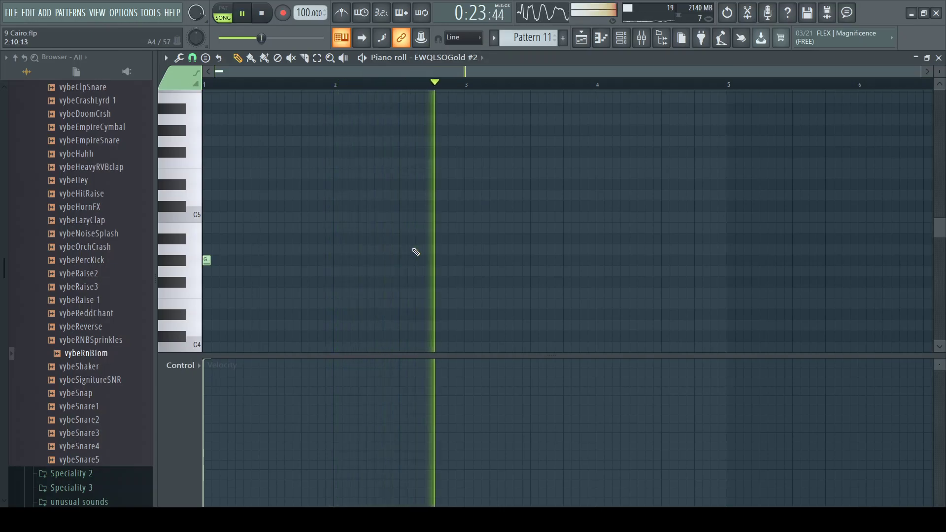
{"action": "key", "text": "space"}
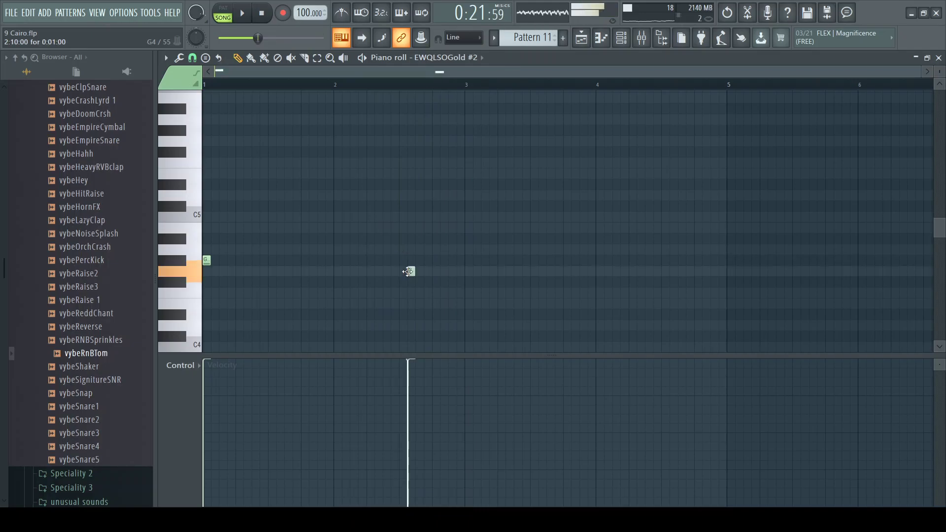
{"action": "left_click_drag", "start_coordinate": [402, 207], "coordinate": [402, 200]}
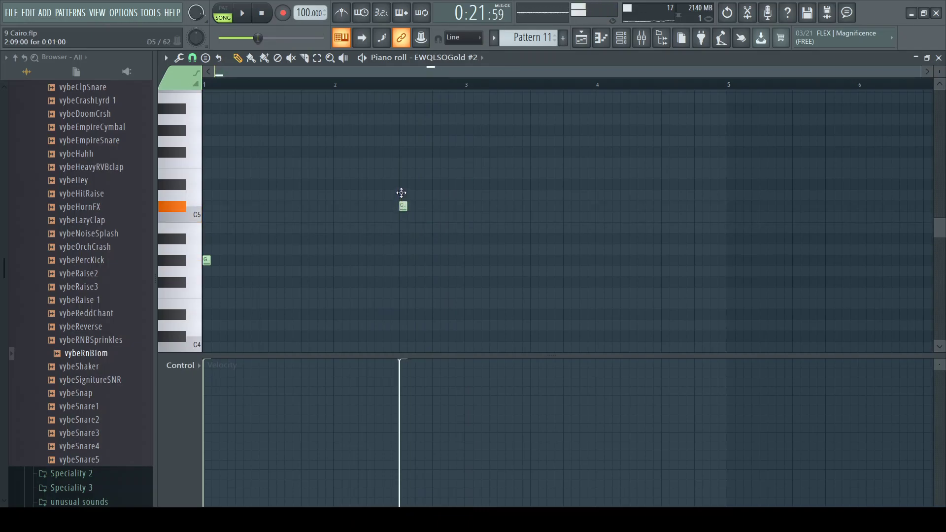
{"action": "left_click", "coordinate": [418, 195]}
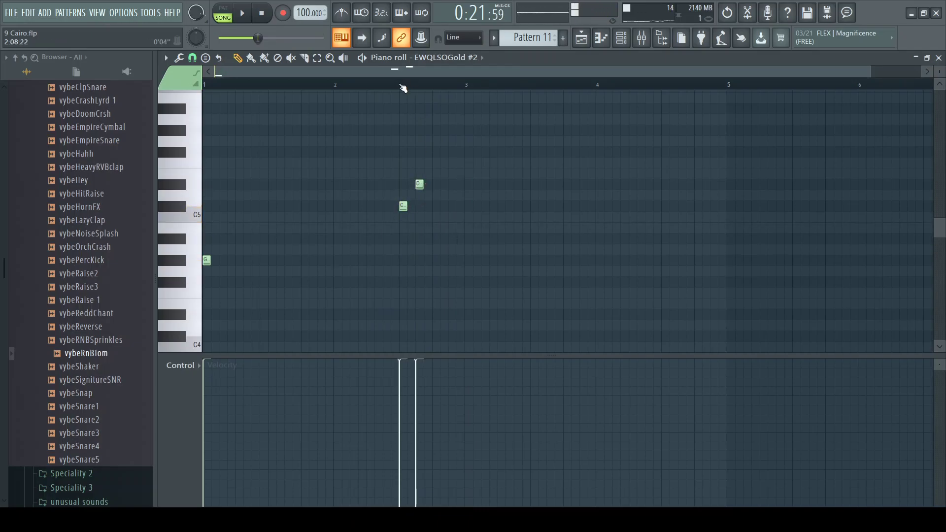
{"action": "mouse_move", "coordinate": [421, 186]}
{"action": "left_mouse_down"}
{"action": "mouse_move", "coordinate": [419, 168]}
{"action": "mouse_move", "coordinate": [427, 180]}
{"action": "left_mouse_up"}
{"action": "left_click_drag", "start_coordinate": [439, 146], "coordinate": [450, 162]}
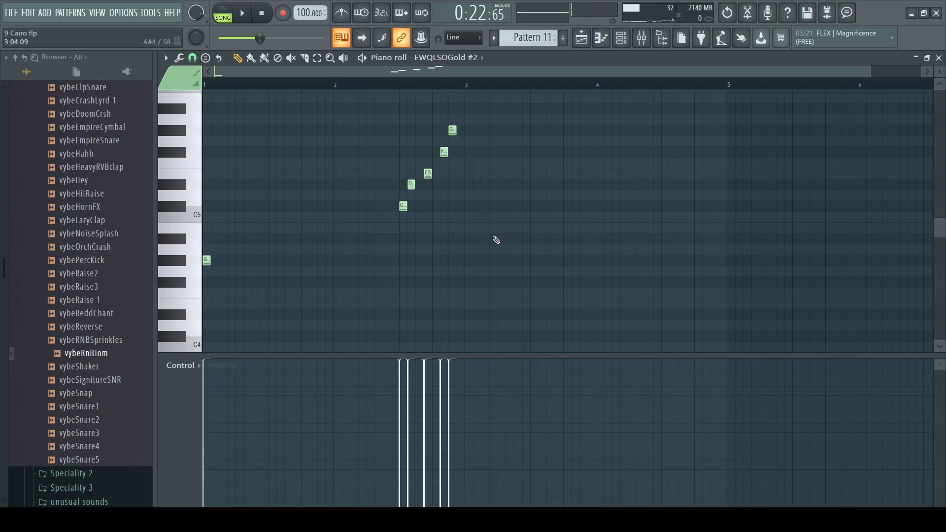
Step: Delete the FLEX channel from the channel rack and return to the EWQLSOGold #2 piano roll
{"action": "key", "text": "F6"}
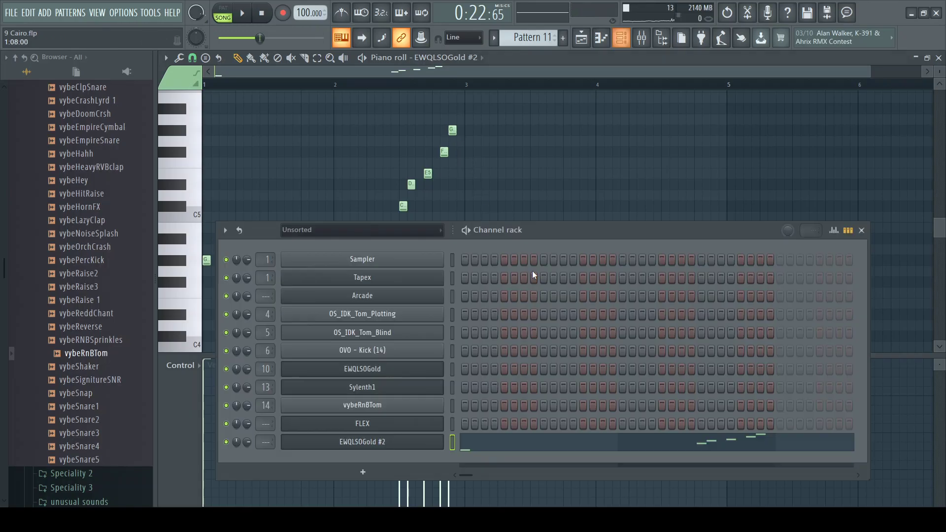
{"action": "key", "text": "F5"}
{"action": "key", "text": "F7"}
{"action": "key", "text": "F6"}
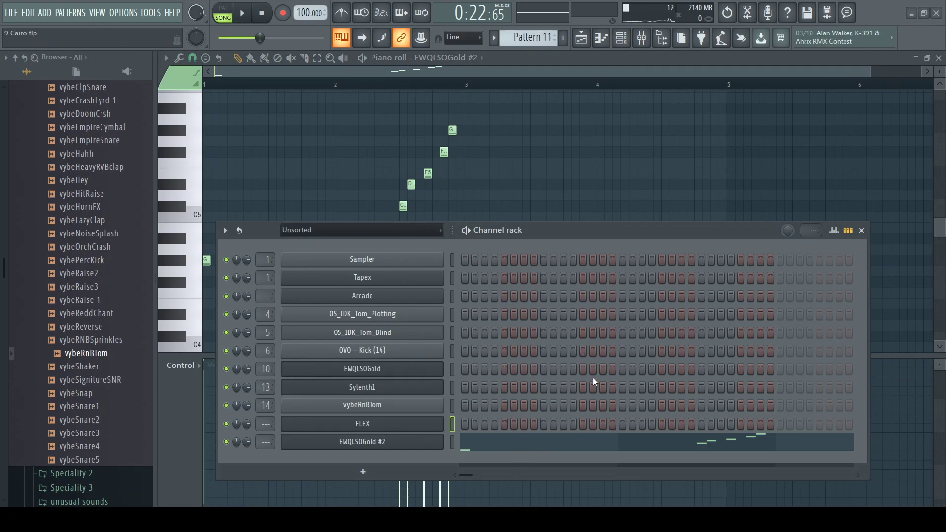
{"action": "key", "text": "alt+Delete"}
{"action": "key", "text": "F6"}
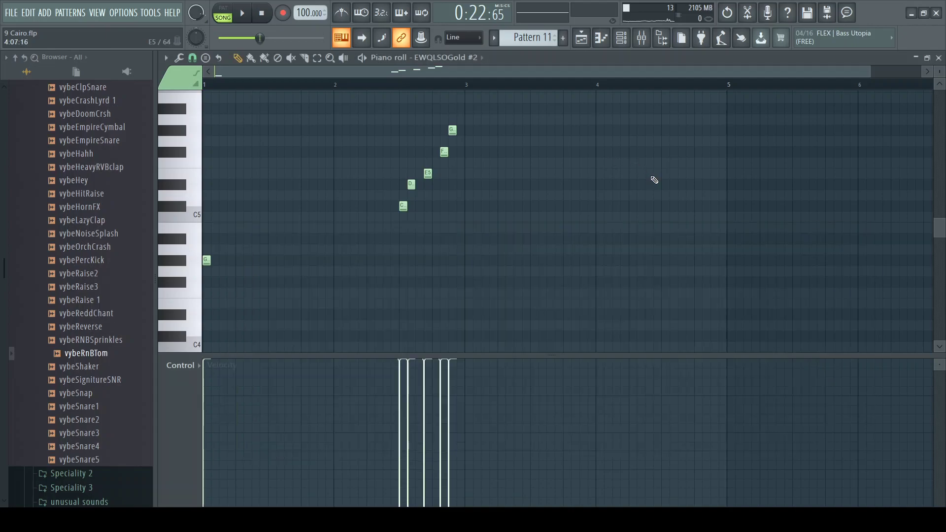
Step: Try short C#5 and G#5 notes late in bar 4, checking their timing against playback
{"action": "key", "text": "space"}
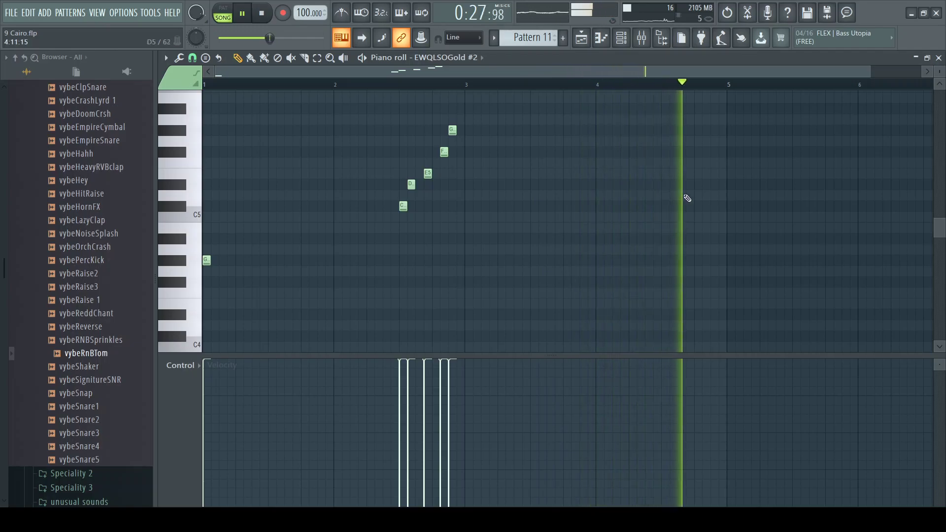
{"action": "key", "text": "space"}
{"action": "mouse_move", "coordinate": [692, 190]}
{"action": "left_mouse_down"}
{"action": "mouse_move", "coordinate": [704, 202]}
{"action": "mouse_move", "coordinate": [699, 220]}
{"action": "left_mouse_up"}
{"action": "key", "text": "space"}
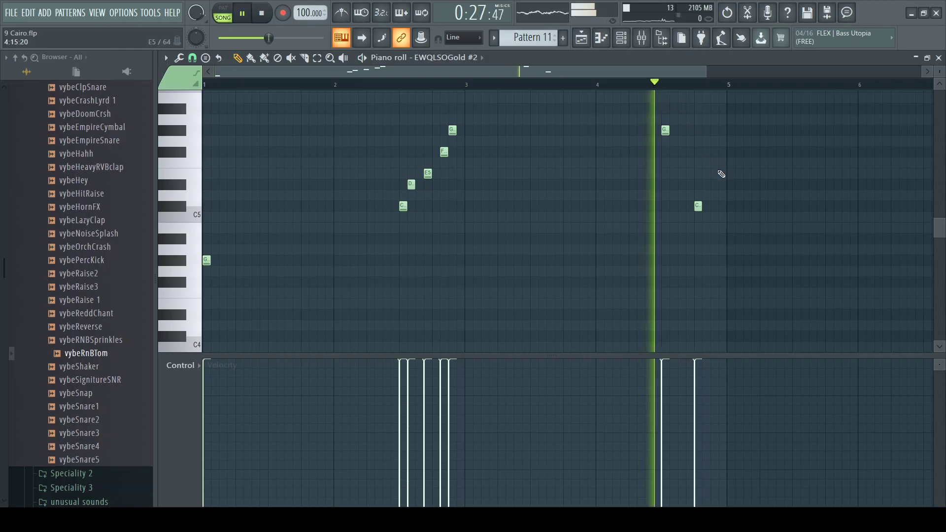
{"action": "key", "text": "space"}
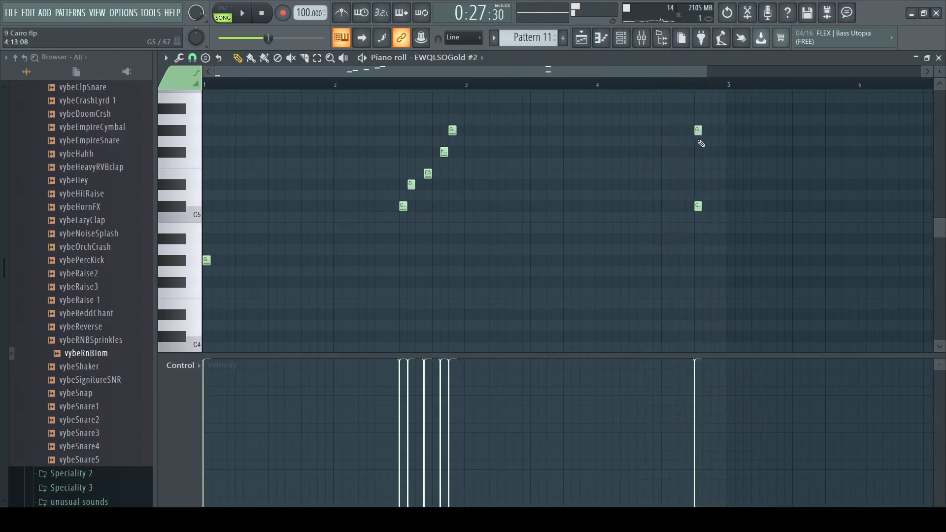
Step: Stack short G#4, C#5 and G#5 notes at the start of bar 5
{"action": "left_click_drag", "start_coordinate": [697, 207], "coordinate": [727, 288]}
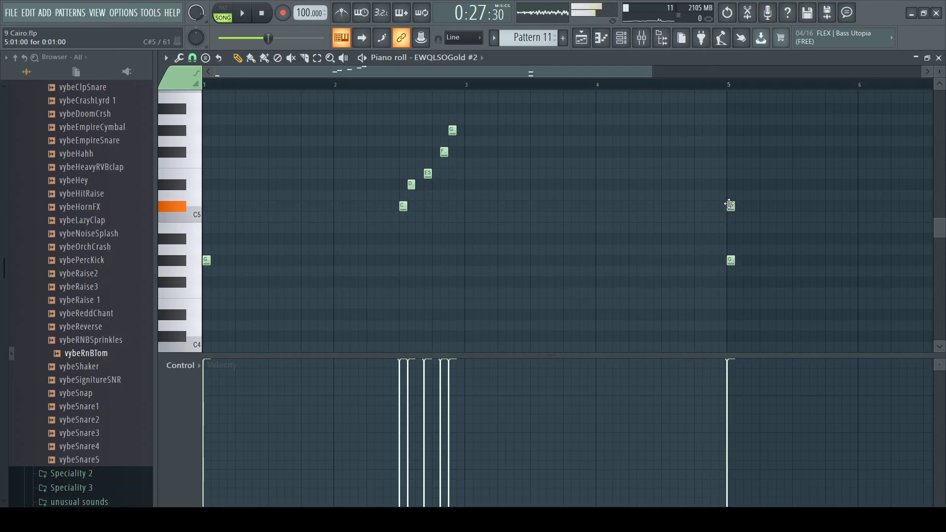
{"action": "key", "text": "space"}
{"action": "key", "text": "space"}
{"action": "left_click", "coordinate": [728, 153]}
{"action": "key", "text": "space"}
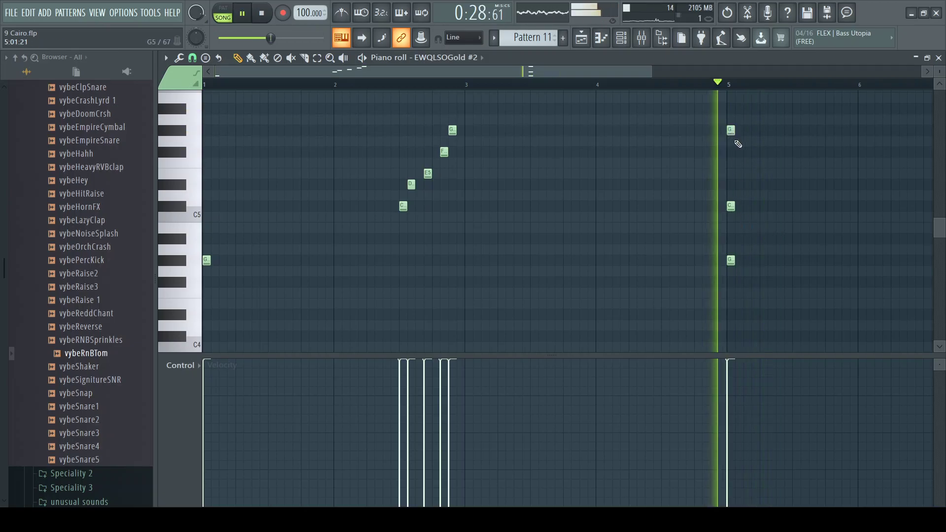
Step: Add a short C#5 and F#5 pair on step 4 of bar 5 and audition it
{"action": "key", "text": "space"}
{"action": "left_click", "coordinate": [755, 185]}
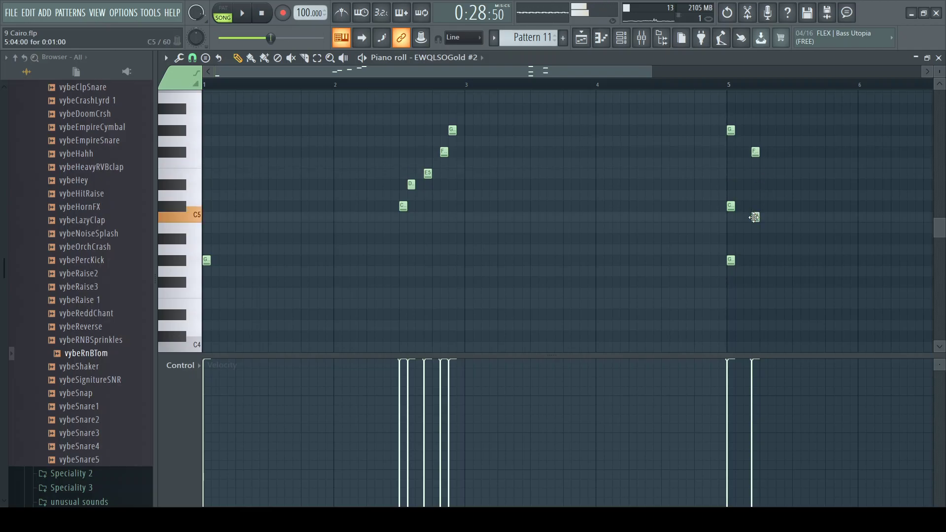
{"action": "key", "text": "space"}
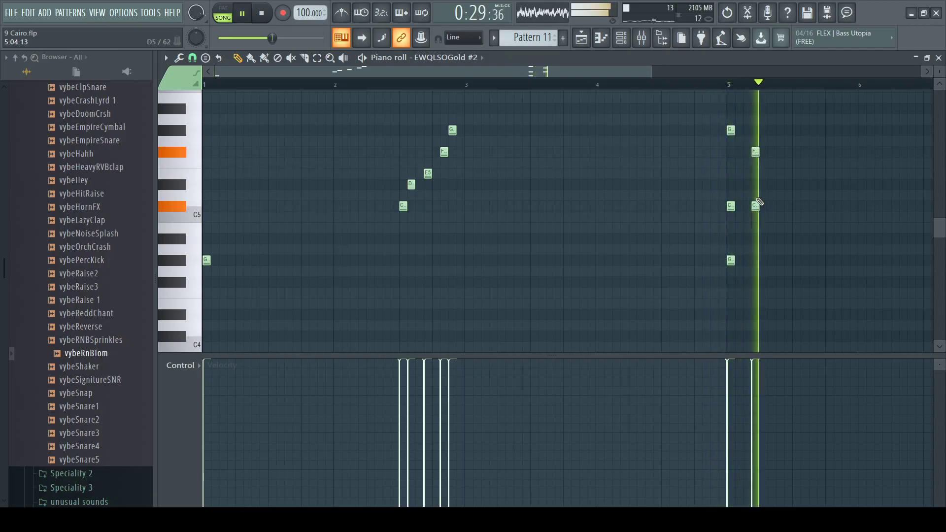
{"action": "key", "text": "space"}
{"action": "key", "text": "space"}
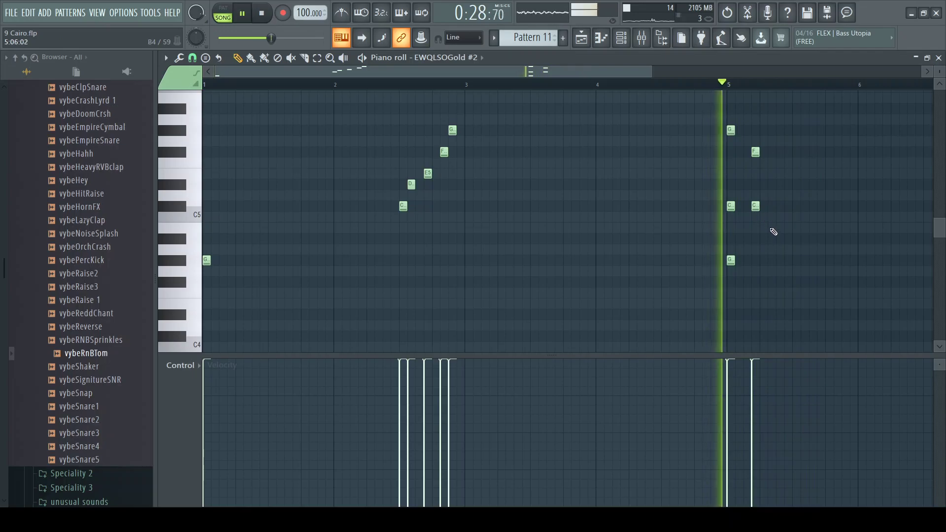
Step: Add a short B4 and E5 pair on step 7 of bar 5 and audition it
{"action": "key", "text": "space"}
{"action": "left_click", "coordinate": [782, 229]}
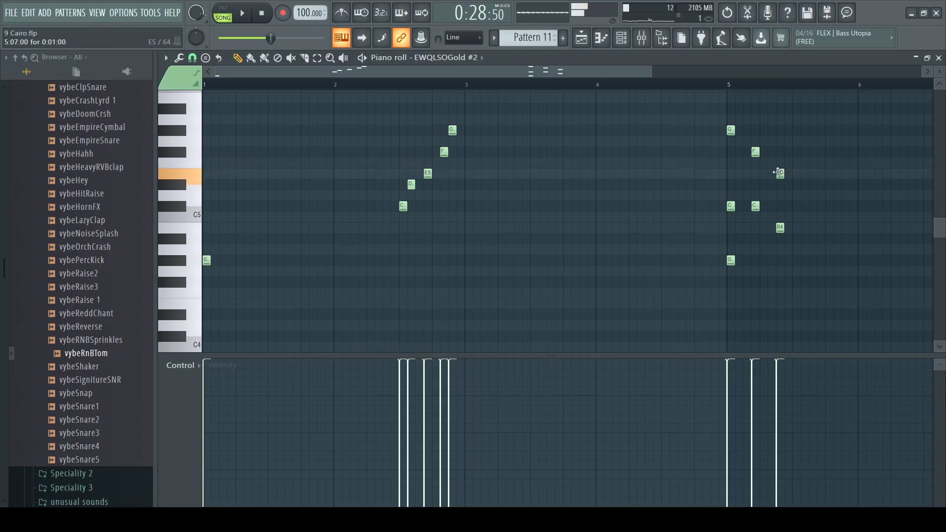
{"action": "key", "text": "space"}
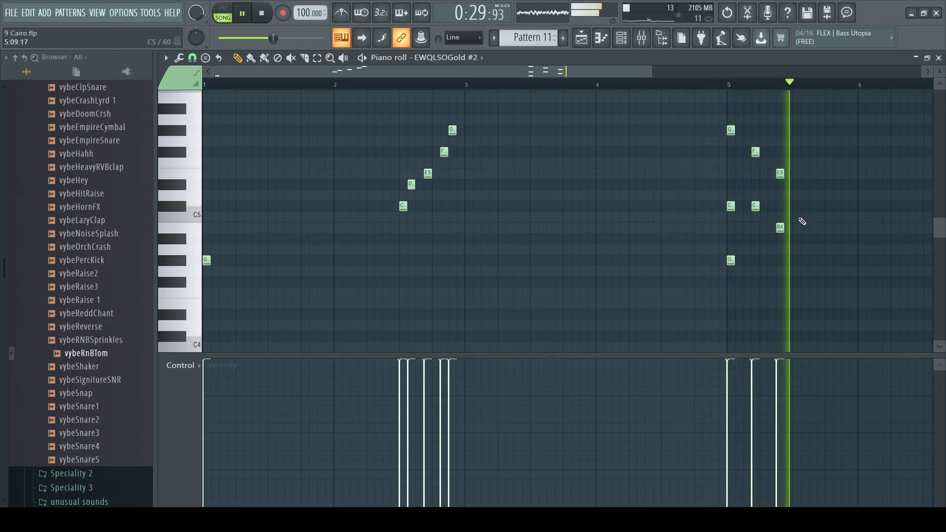
{"action": "key", "text": "space"}
Step: Place short notes F#4 on step 12 and G#4 on step 15 of bar 5, checking the timing in playback
{"action": "left_click", "coordinate": [797, 282]}
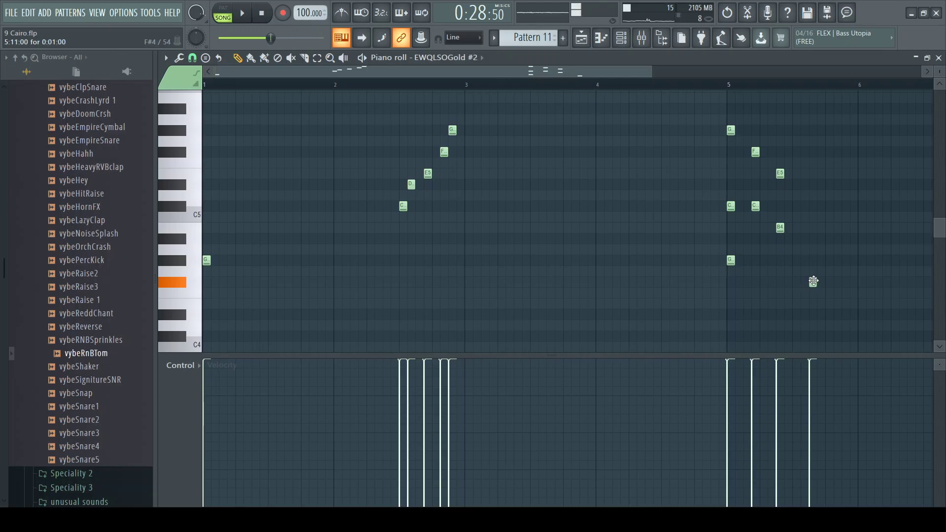
{"action": "key", "text": "space"}
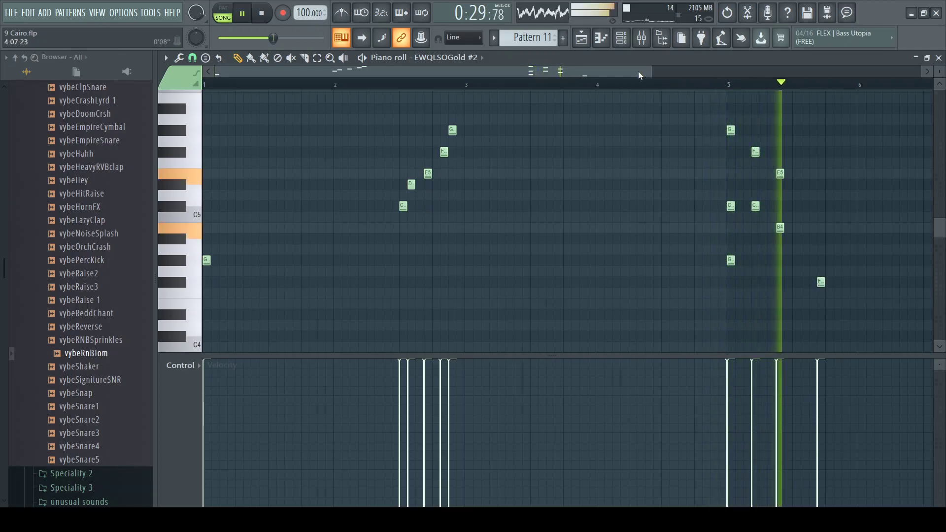
{"action": "scroll", "coordinate": [798, 147], "scroll_direction": "right", "scroll_amount": 2}
{"action": "key", "text": "space"}
{"action": "left_click_drag", "start_coordinate": [638, 262], "coordinate": [648, 263]}
{"action": "key", "text": "space"}
Step: Harmonize the end of bar 5 by adding B4 above the F#4 and C#5 above the G#4, discarding the trial D#5
{"action": "left_click_drag", "start_coordinate": [670, 314], "coordinate": [616, 218]}
{"action": "key", "text": "space"}
{"action": "left_click", "coordinate": [615, 205]}
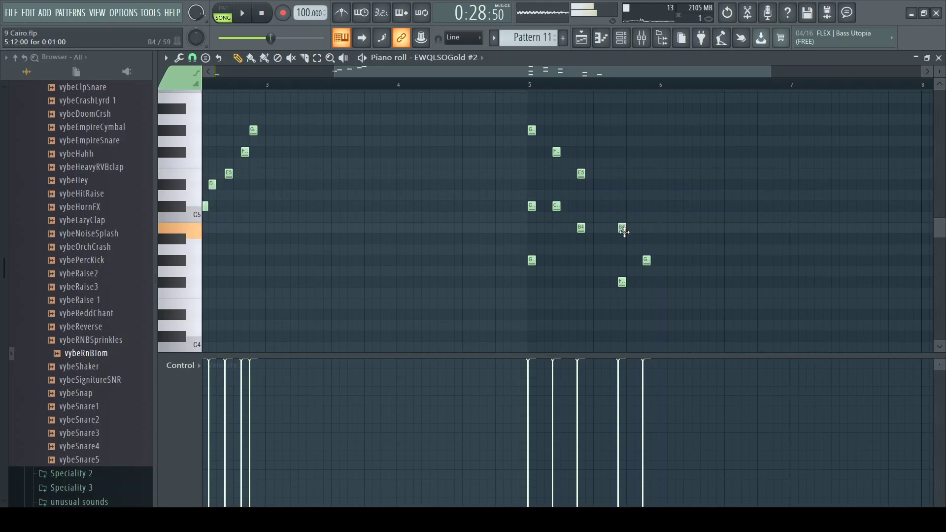
{"action": "key", "text": "space"}
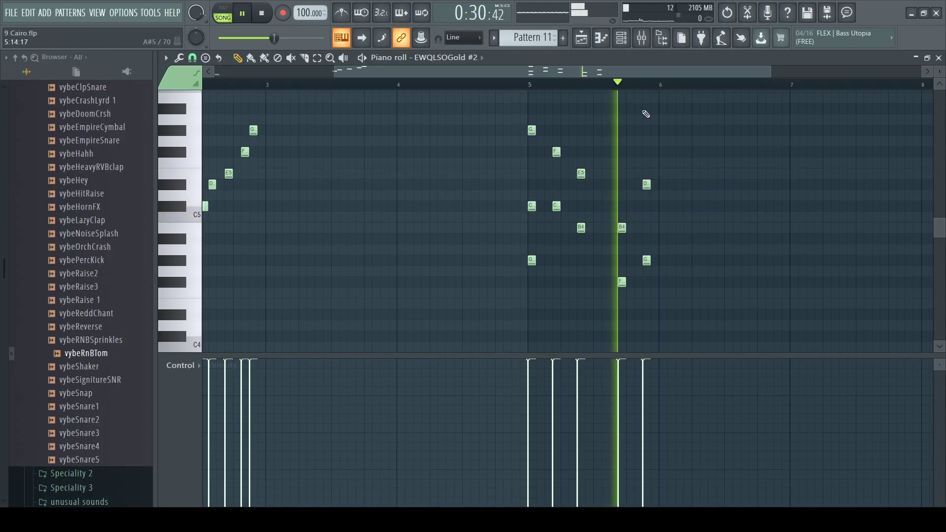
{"action": "key", "text": "space"}
{"action": "left_click", "coordinate": [644, 182]}
{"action": "key", "text": "space"}
{"action": "key", "text": "space"}
{"action": "left_click", "coordinate": [647, 207]}
{"action": "key", "text": "space"}
{"action": "right_click", "coordinate": [646, 174]}
Step: Duplicate the last two note pairs of bar 5 to the same steps in bar 6
{"action": "left_click_drag", "start_coordinate": [683, 297], "coordinate": [614, 200]}
{"action": "left_click_drag", "start_coordinate": [625, 233], "coordinate": [755, 232]}
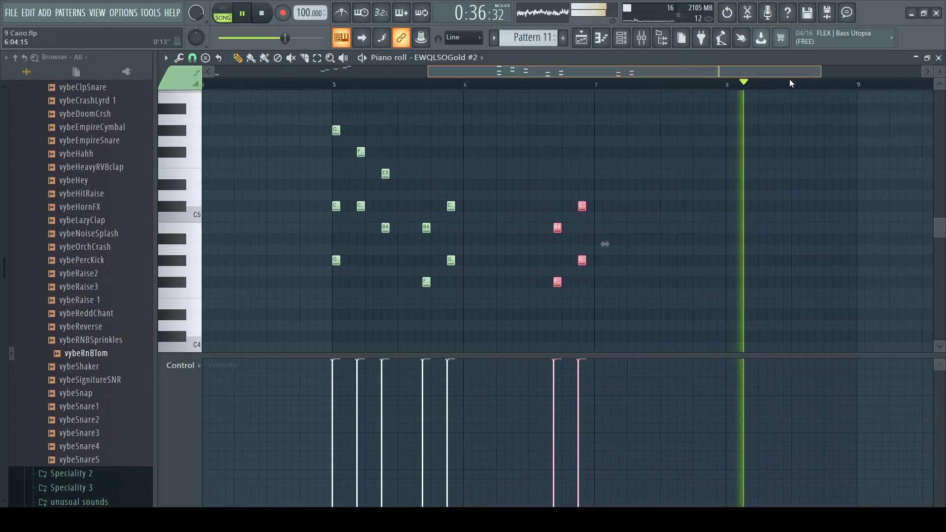
{"action": "key", "text": "space"}
Step: Add short descending notes E5, D#5 and G#4 on steps 9, 12 and 15 of bar 8
{"action": "left_click", "coordinate": [804, 173]}
{"action": "left_click", "coordinate": [811, 186]}
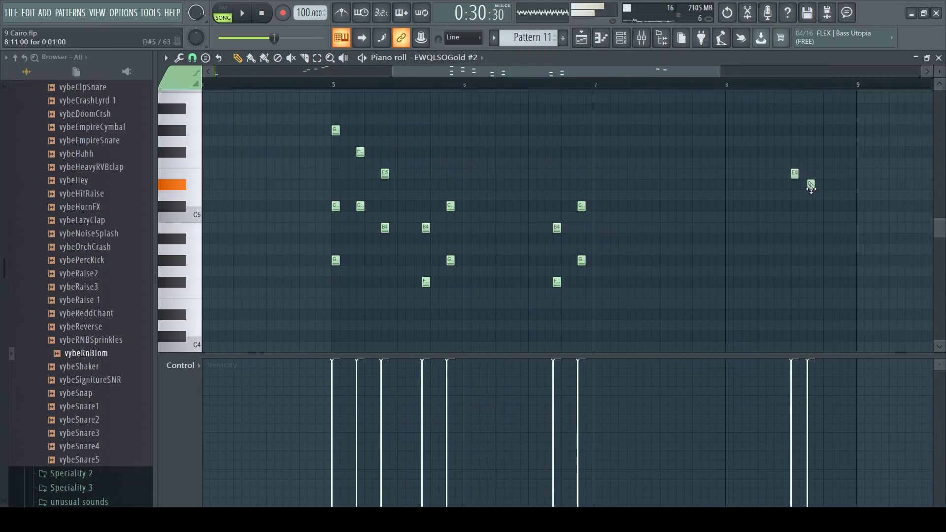
{"action": "key", "text": "space"}
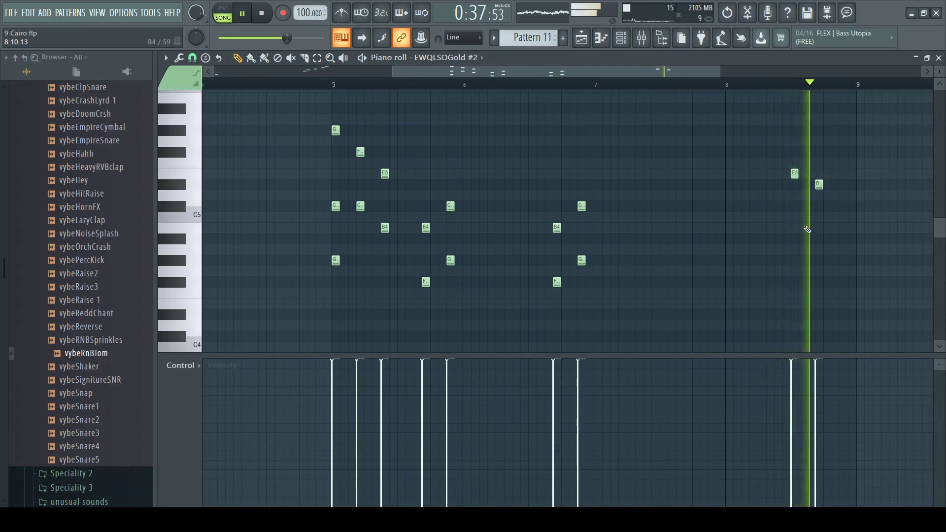
{"action": "key", "text": "space"}
{"action": "left_click", "coordinate": [844, 250]}
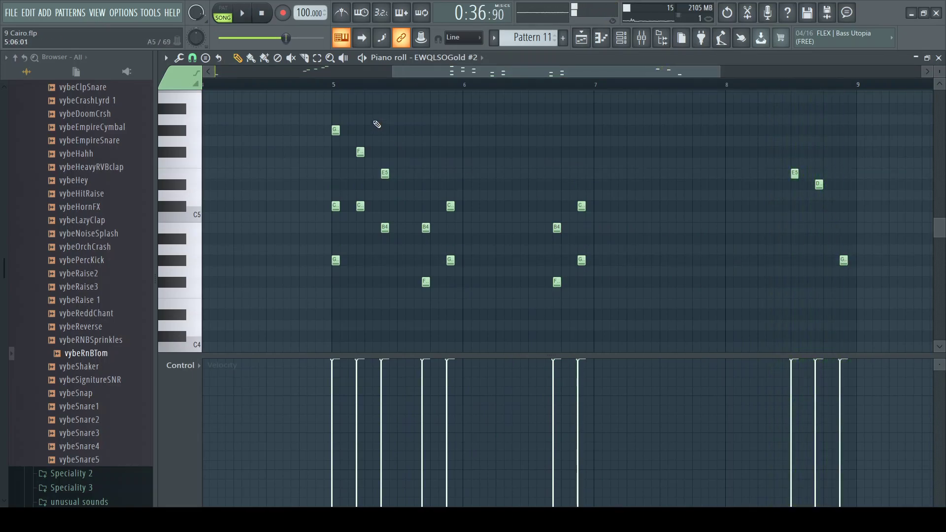
Step: Audition the phrase from bar 5, then duplicate the two note pairs of bar 6 to the same steps in bar 7
{"action": "key", "text": "space"}
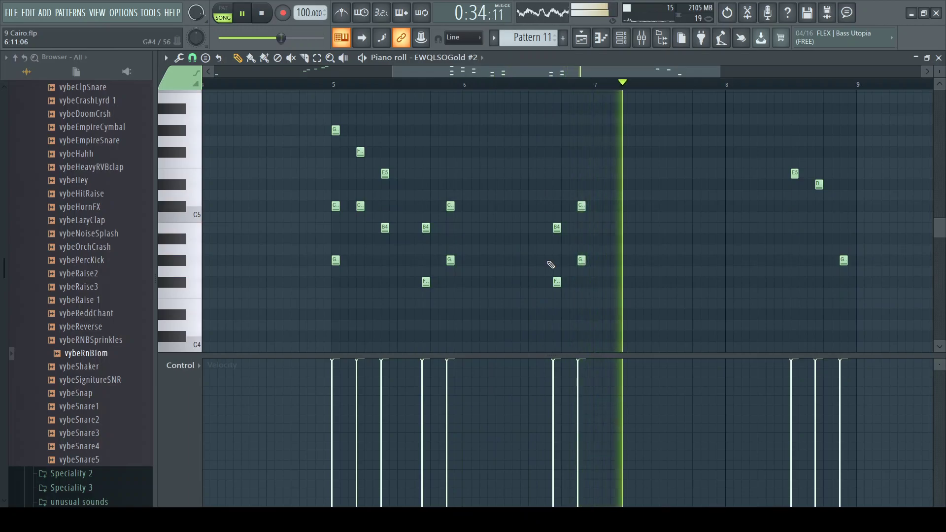
{"action": "key", "text": "space"}
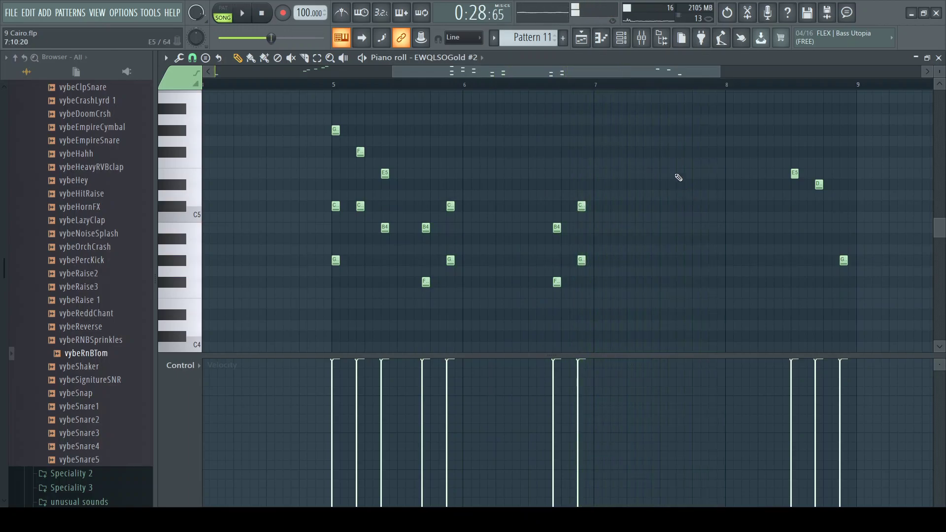
{"action": "left_click_drag", "start_coordinate": [676, 229], "coordinate": [685, 261]}
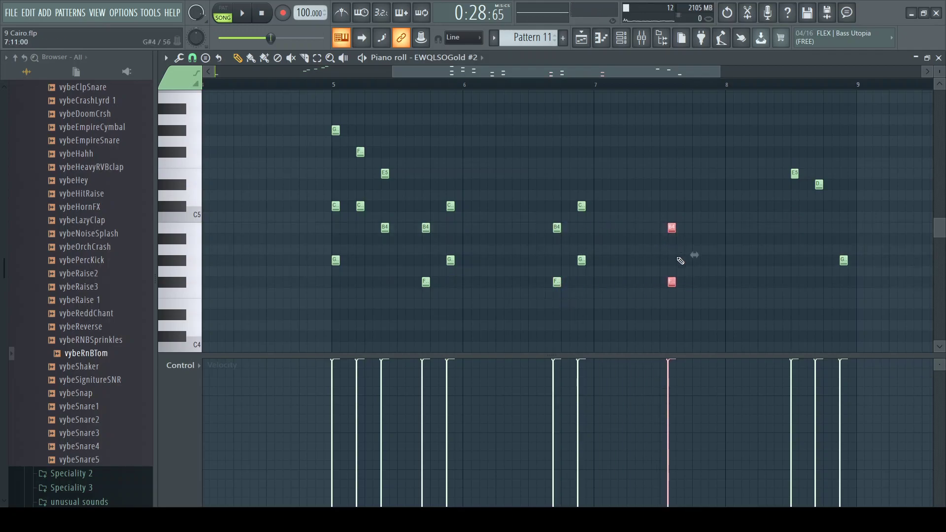
{"action": "left_click_drag", "start_coordinate": [597, 272], "coordinate": [688, 239]}
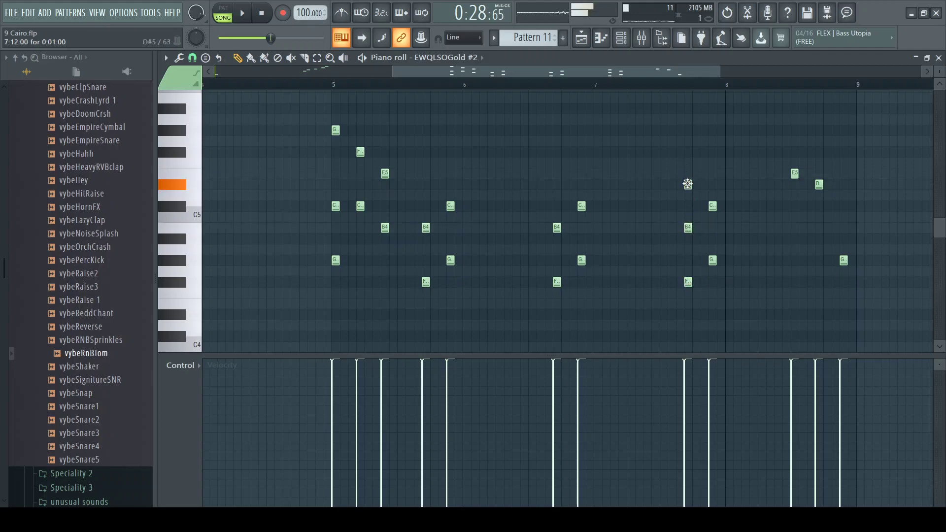
Step: Extend the bar 7 chords with D#5 on step 12 and G#5 on step 15, auditioning from bar 7
{"action": "left_click", "coordinate": [683, 87]}
{"action": "key", "text": "space"}
{"action": "key", "text": "space"}
{"action": "left_click", "coordinate": [718, 172]}
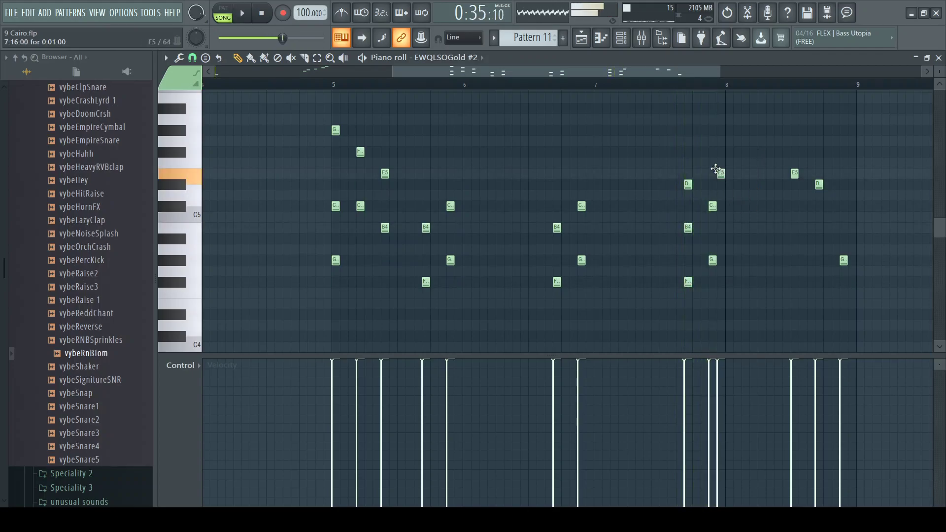
{"action": "key", "text": "space"}
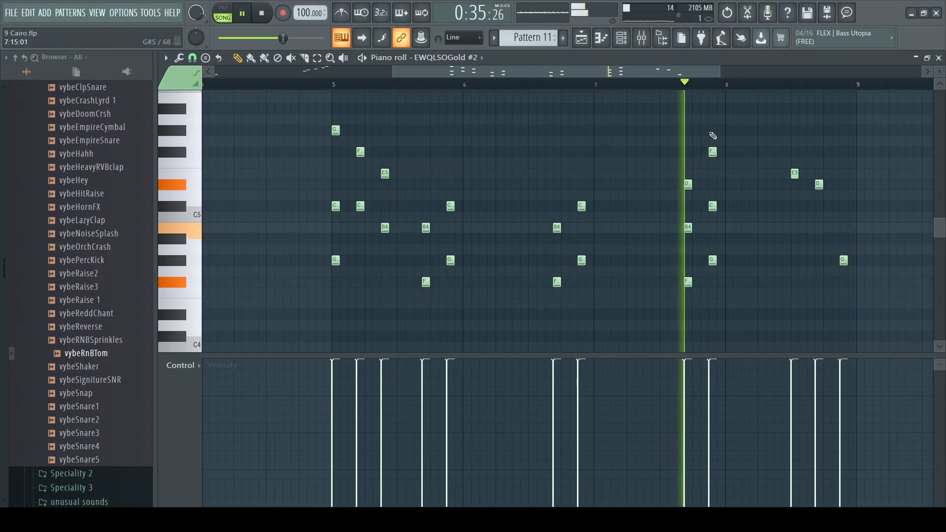
{"action": "key", "text": "space"}
{"action": "left_click_drag", "start_coordinate": [714, 139], "coordinate": [713, 130]}
{"action": "key", "text": "space"}
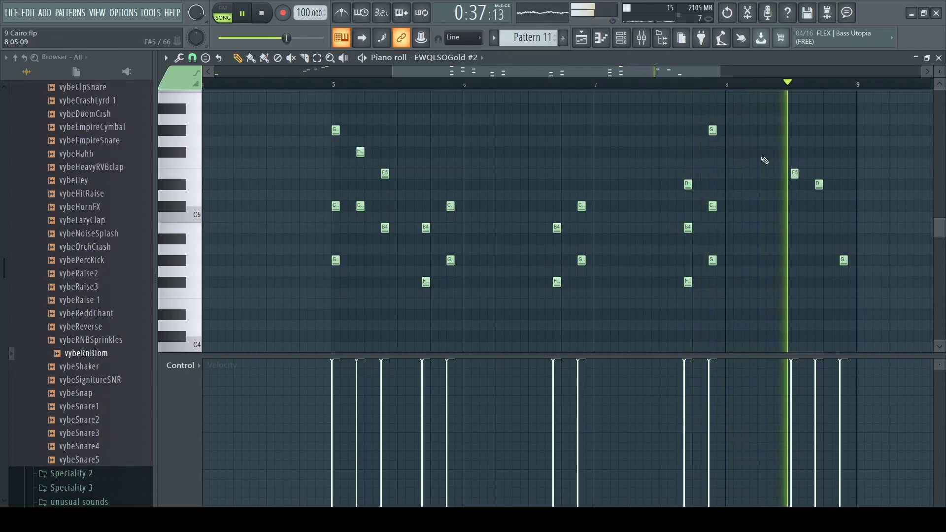
Step: Stack G#5 over E5, F#5 over D#5, and B4 and D#5 over G#4 in bar 8, removing the trial B5
{"action": "scroll", "coordinate": [769, 232], "scroll_direction": "up", "scroll_amount": 3}
{"action": "key", "text": "space"}
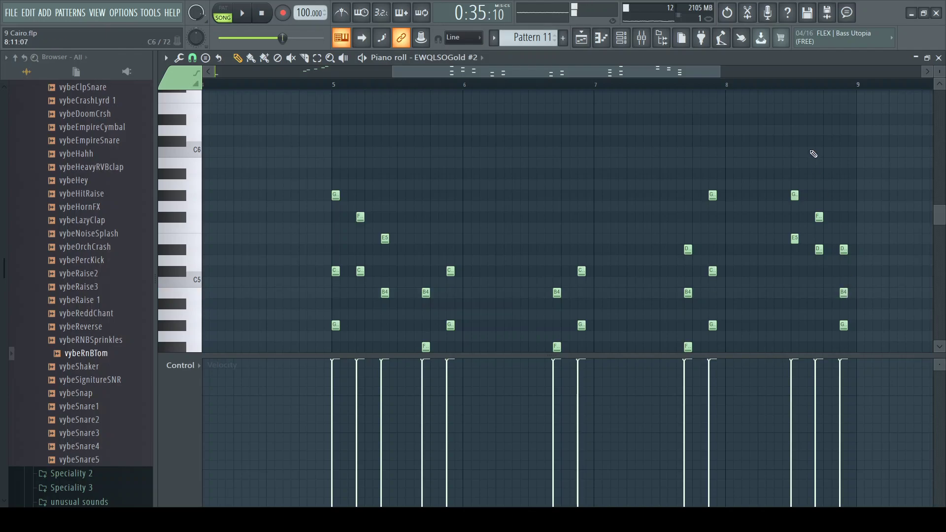
{"action": "left_click", "coordinate": [792, 84]}
{"action": "key", "text": "space"}
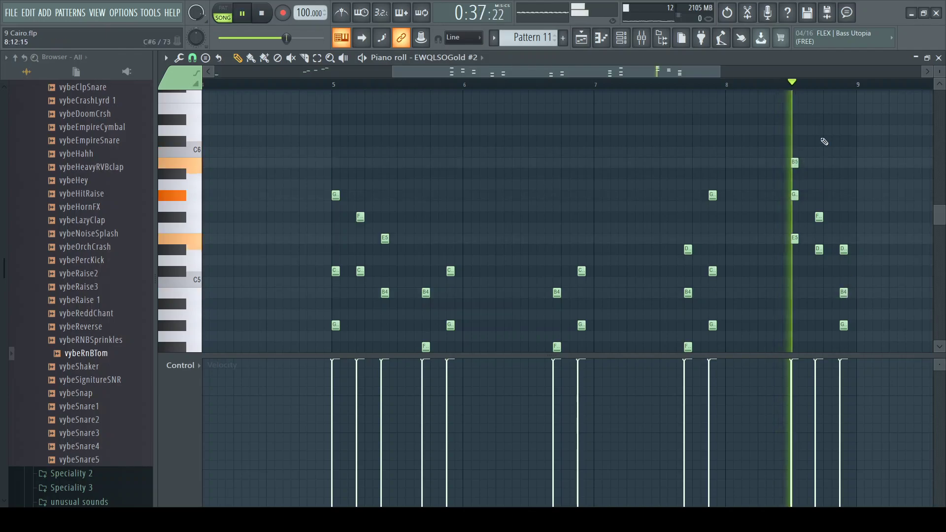
{"action": "key", "text": "space"}
{"action": "right_click", "coordinate": [795, 162]}
{"action": "key", "text": "space"}
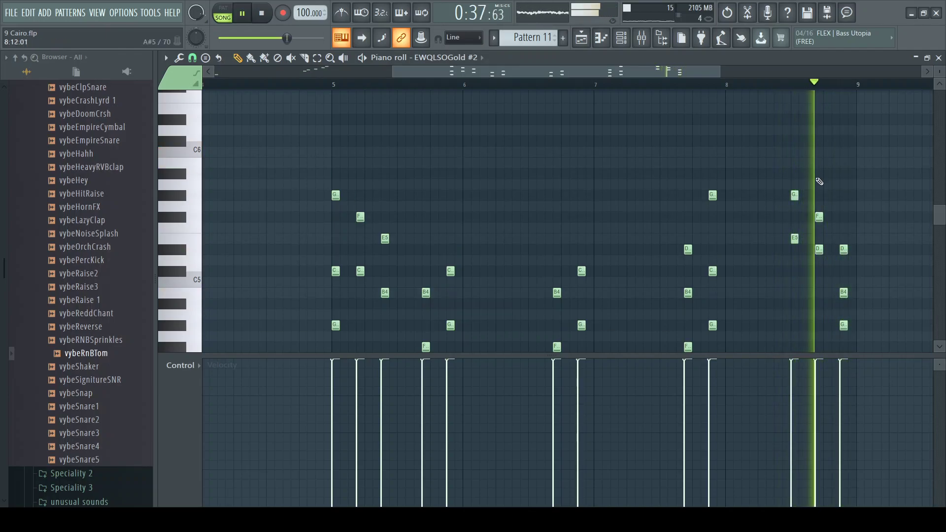
{"action": "scroll", "coordinate": [838, 207], "scroll_direction": "down", "scroll_amount": 2}
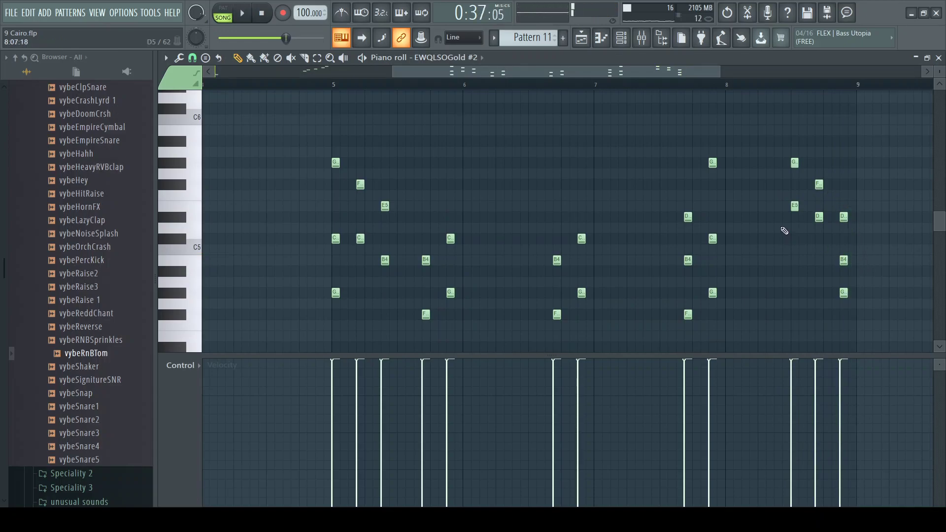
Step: Play the arrangement from bar 9 in the playlist to check the Pattern 11 horn part
{"action": "key", "text": "F5"}
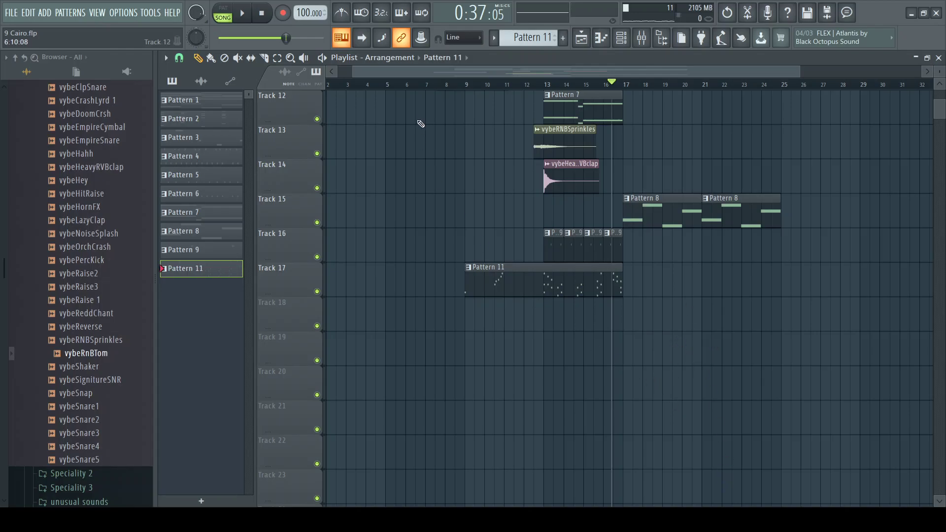
{"action": "key", "text": "space"}
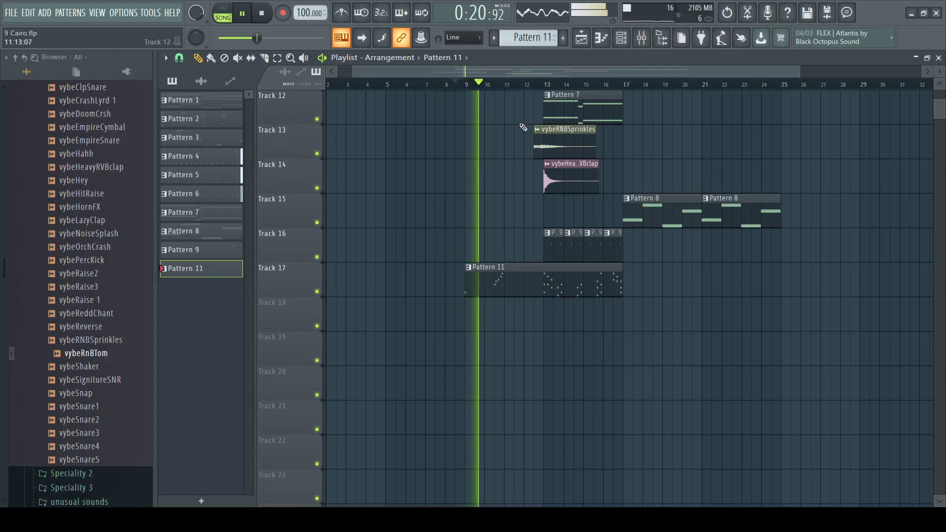
{"action": "key", "text": "space"}
{"action": "key", "text": "space"}
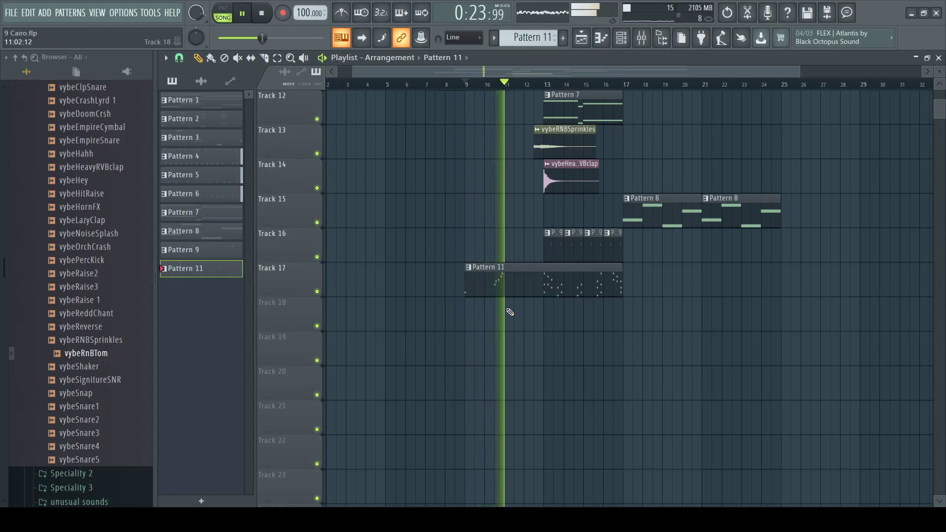
Step: Route the EWQLSOGold #2 channel to mixer insert 16 and lower the insert's volume to -3.8 dB
{"action": "key", "text": "F9"}
{"action": "key", "text": "ctrl+l"}
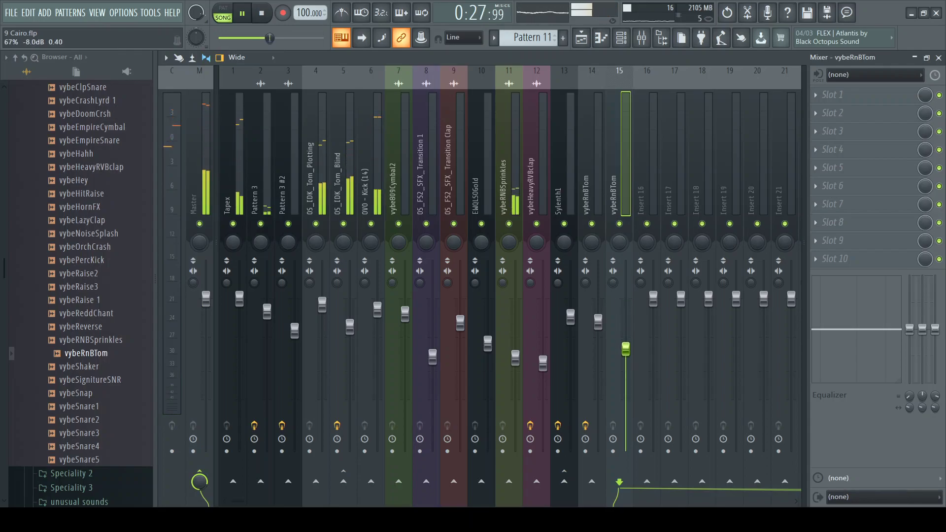
{"action": "key", "text": "F7"}
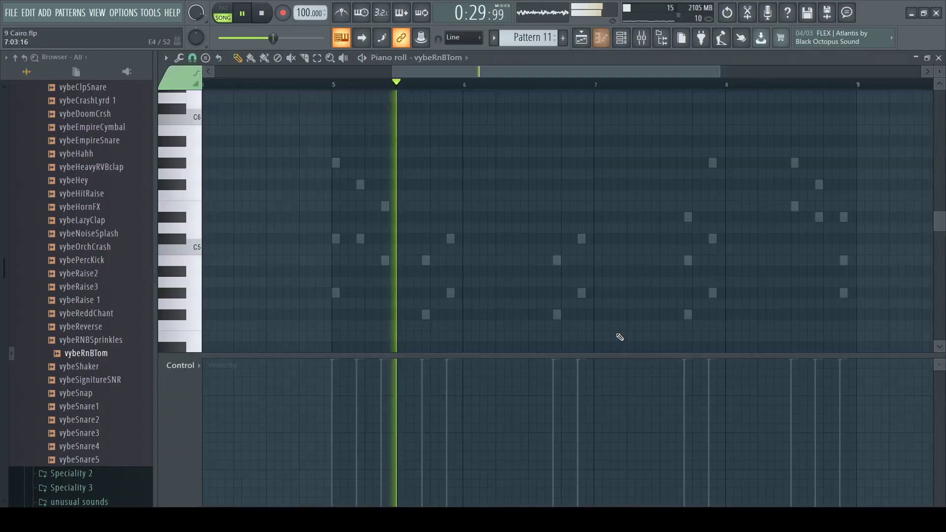
{"action": "key", "text": "F6"}
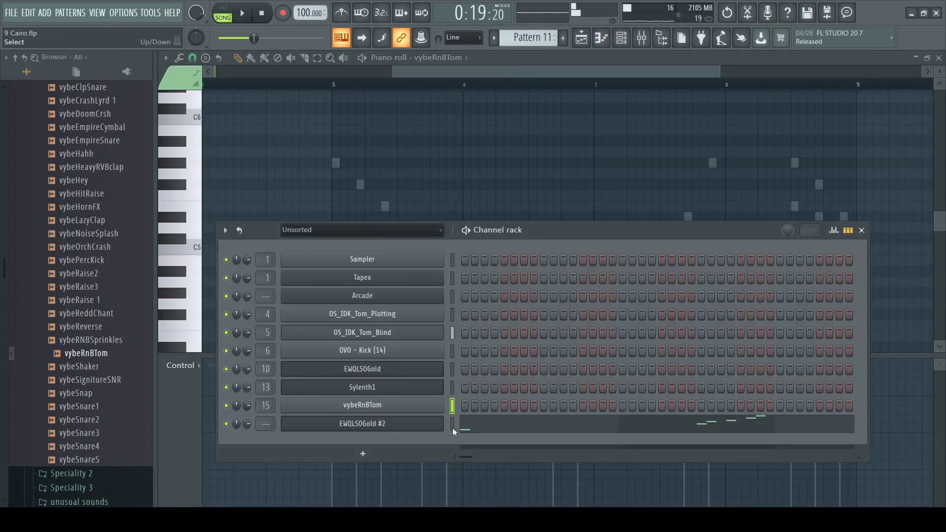
{"action": "key", "text": "F9"}
{"action": "left_click", "coordinate": [649, 192]}
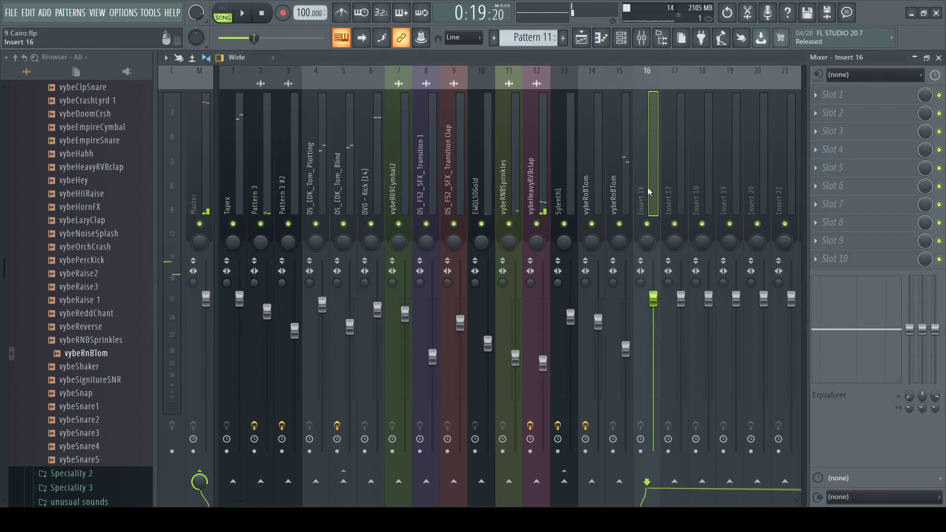
{"action": "key", "text": "ctrl+l"}
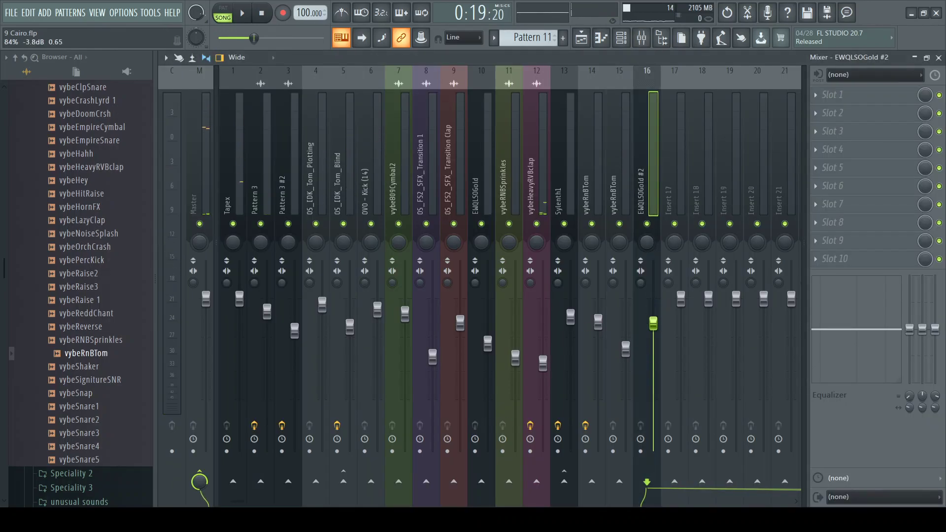
Step: Raise the EWQLSOGold #2 insert's volume to -2.0 dB, then lower it slightly while playing the arrangement from bar 13
{"action": "key", "text": "space"}
{"action": "left_click_drag", "start_coordinate": [657, 326], "coordinate": [657, 320]}
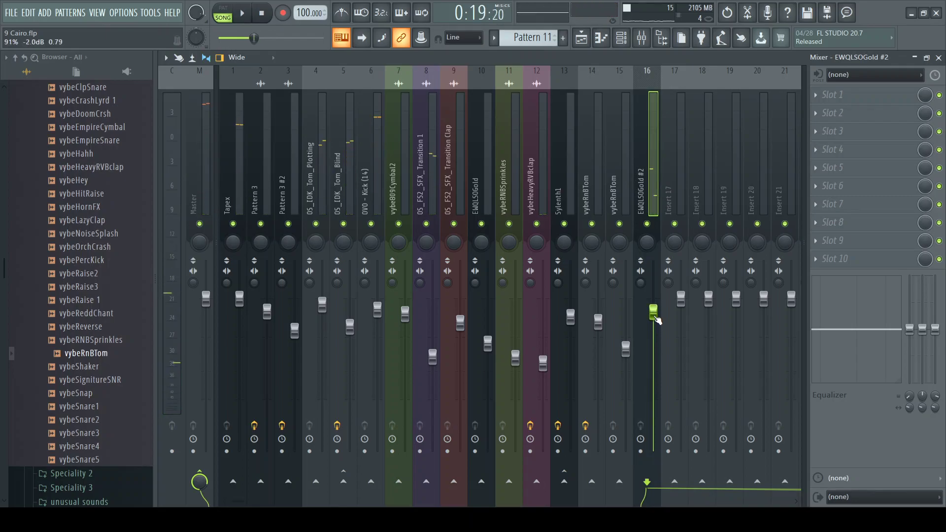
{"action": "key", "text": "F5"}
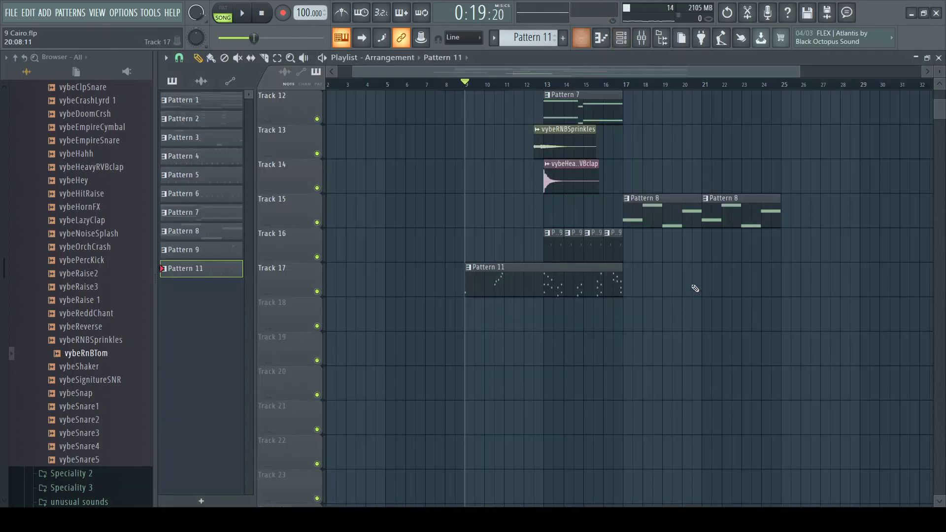
{"action": "left_click", "coordinate": [551, 86]}
{"action": "key", "text": "F9"}
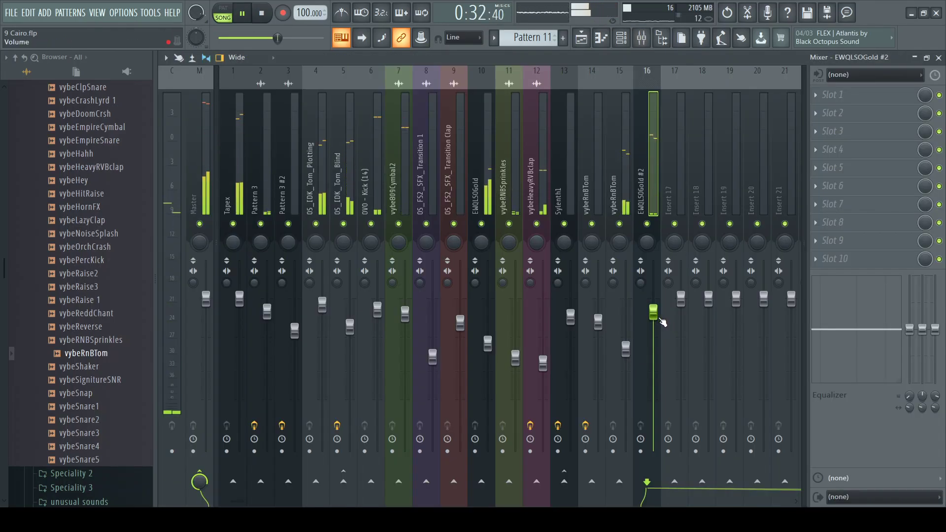
{"action": "mouse_move", "coordinate": [661, 318]}
{"action": "left_mouse_down"}
{"action": "mouse_move", "coordinate": [658, 333]}
{"action": "mouse_move", "coordinate": [653, 326]}
{"action": "left_mouse_up"}
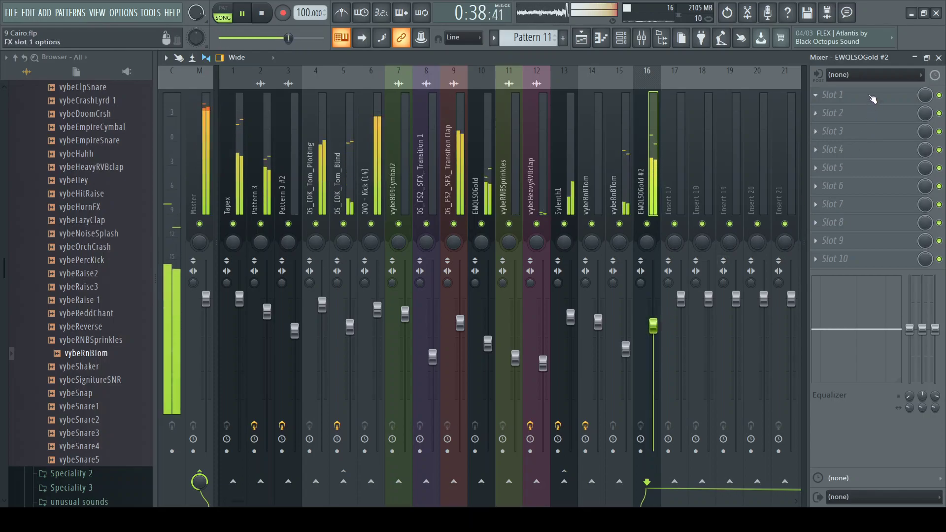
Step: Insert Fruity Convolver in slot 1 of the EWQLSOGold #2 insert with a 44% equalizer mix, and save the project
{"action": "key", "text": "space"}
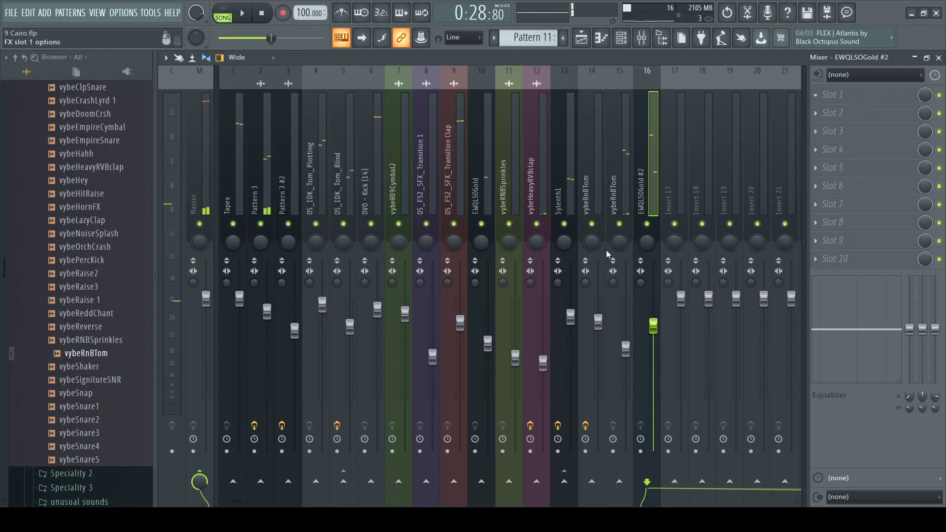
{"action": "left_click", "coordinate": [604, 253]}
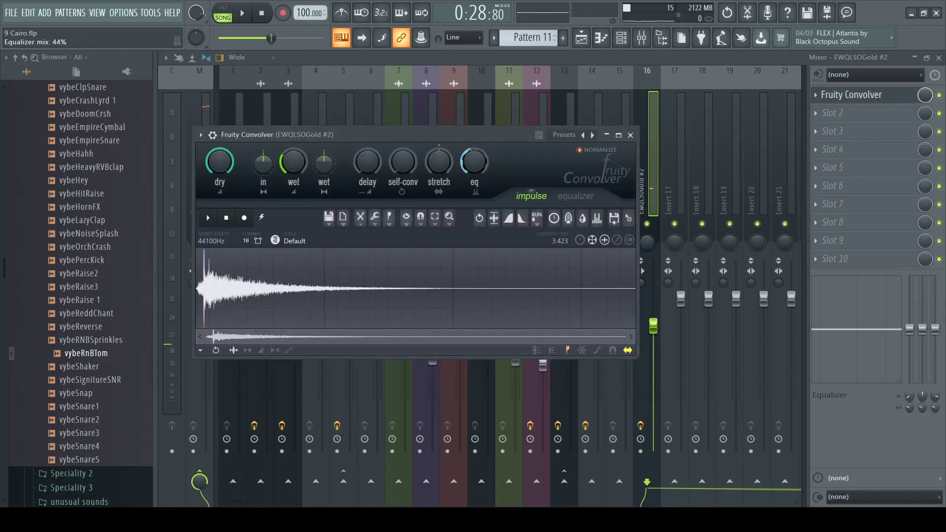
{"action": "key", "text": "F5"}
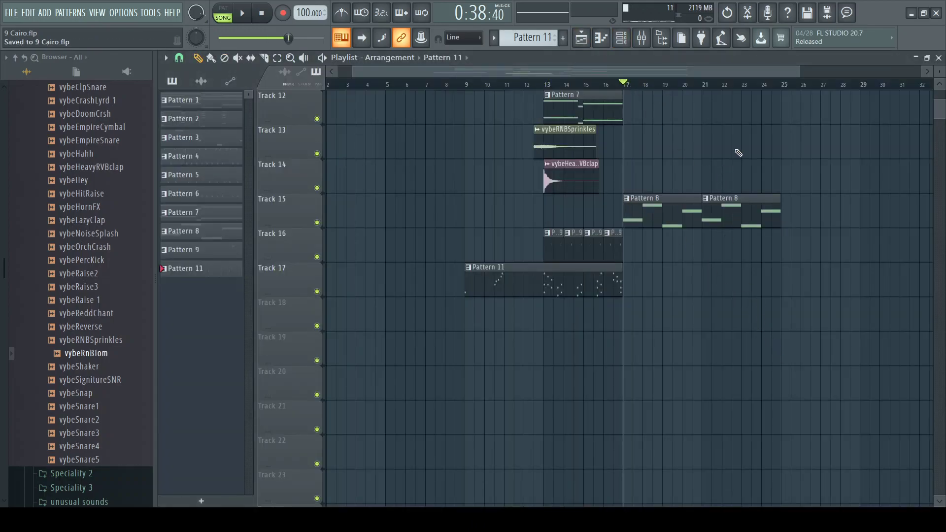
Step: Play the arrangement from bar 17 and again from bar 9, reviewing the clips on all tracks
{"action": "key", "text": "space"}
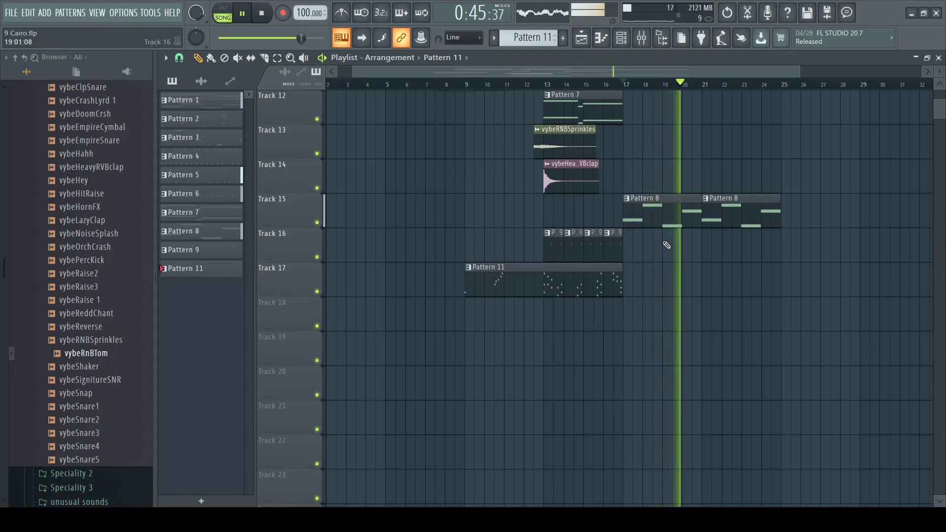
{"action": "key", "text": "space"}
{"action": "scroll", "coordinate": [539, 197], "scroll_direction": "up", "scroll_amount": 5}
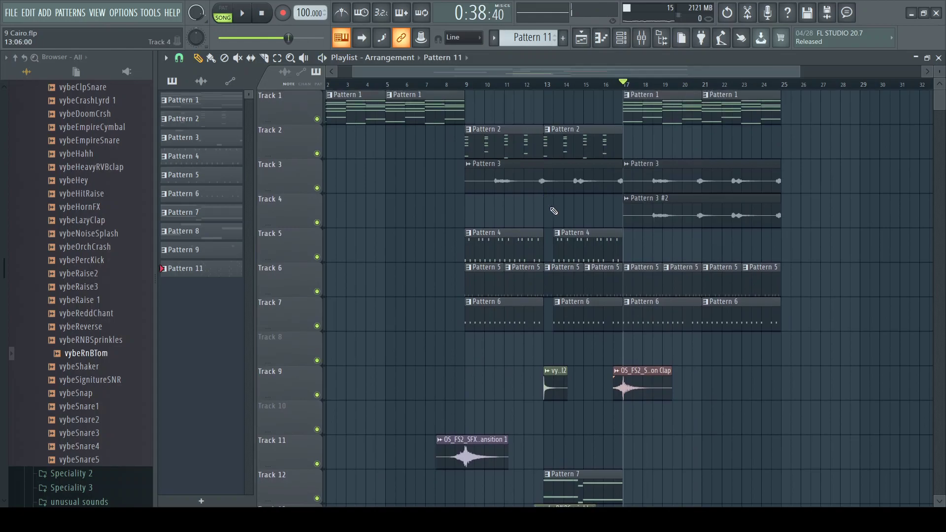
{"action": "scroll", "coordinate": [551, 222], "scroll_direction": "down", "scroll_amount": 6}
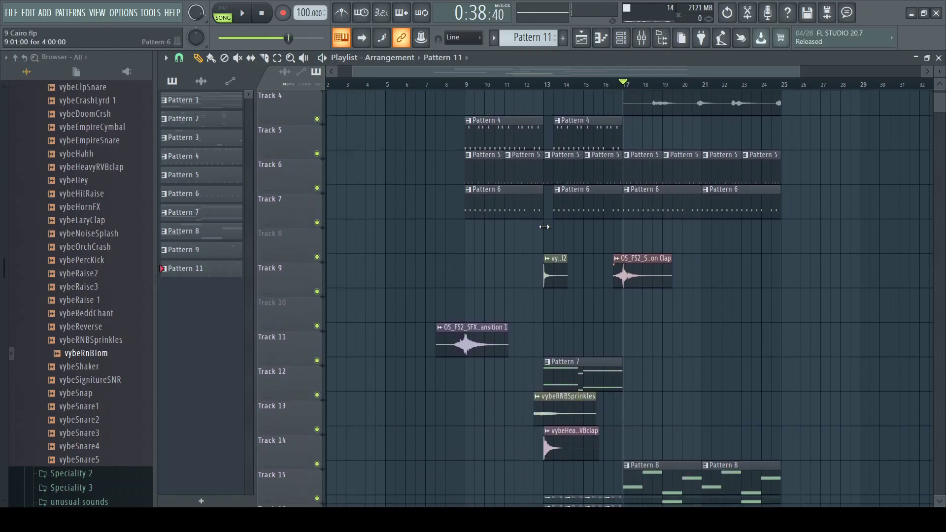
{"action": "scroll", "coordinate": [547, 238], "scroll_direction": "up", "scroll_amount": 3}
{"action": "scroll", "coordinate": [546, 238], "scroll_direction": "up", "scroll_amount": 3}
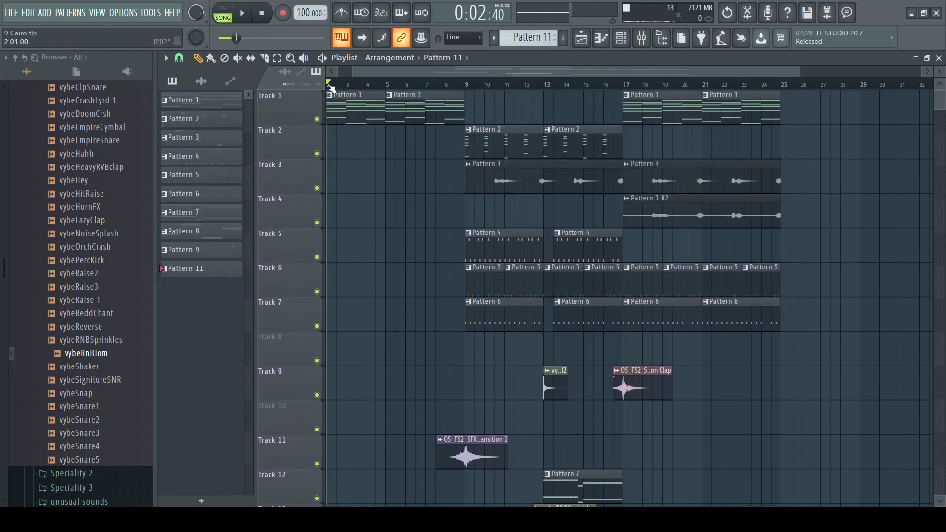
{"action": "left_click_drag", "start_coordinate": [333, 86], "coordinate": [328, 85]}
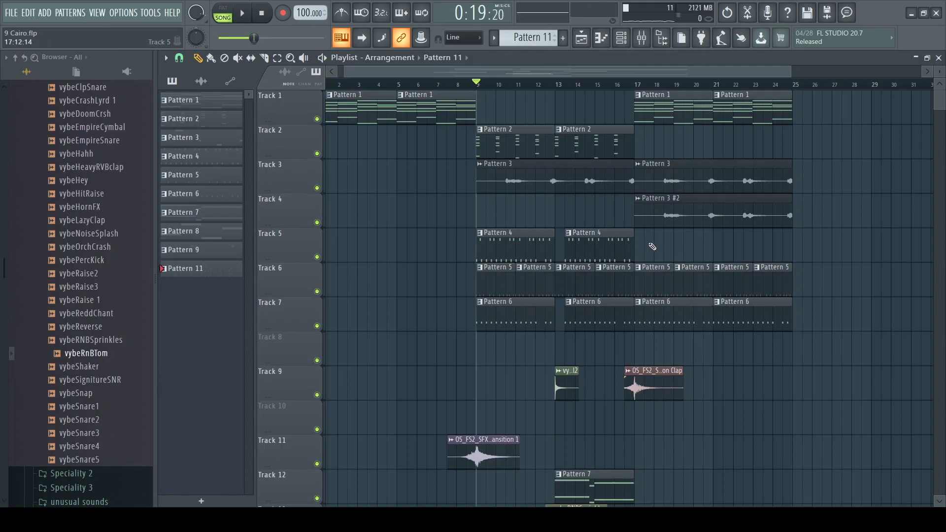
{"action": "key", "text": "space"}
{"action": "scroll", "coordinate": [638, 276], "scroll_direction": "down", "scroll_amount": 2}
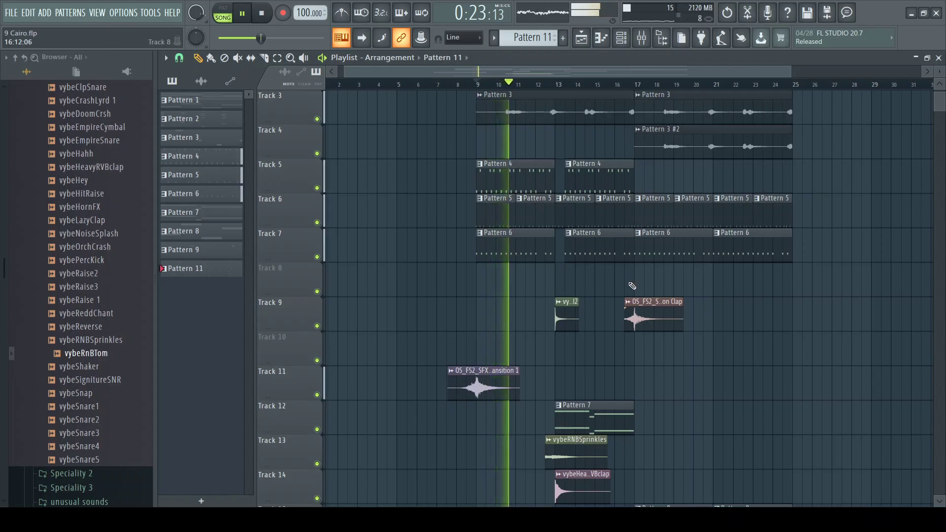
{"action": "scroll", "coordinate": [632, 285], "scroll_direction": "down", "scroll_amount": 2}
{"action": "scroll", "coordinate": [631, 288], "scroll_direction": "down", "scroll_amount": 3}
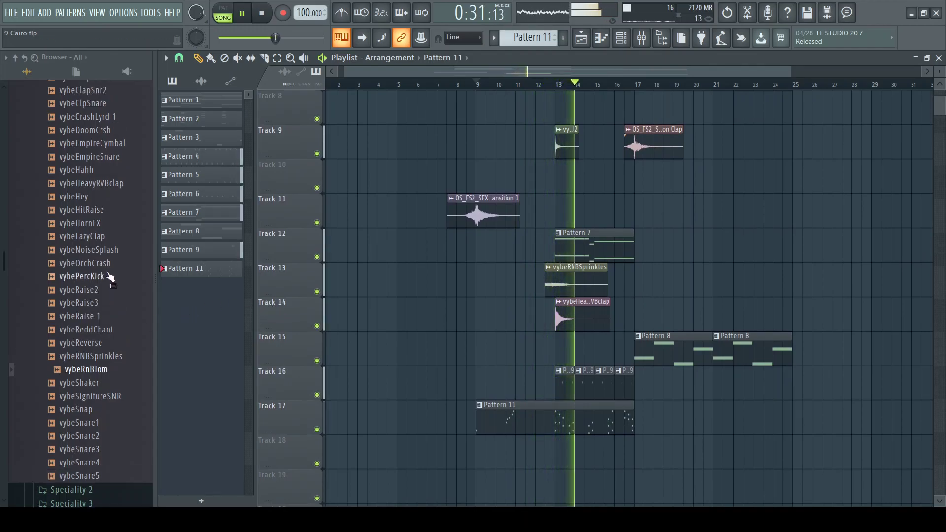
Step: Collapse the Speciality sample folder, stop playback, and browse to the Origin folder inside New kits
{"action": "scroll", "coordinate": [108, 265], "scroll_direction": "up", "scroll_amount": 10}
{"action": "left_click", "coordinate": [99, 410]}
{"action": "scroll", "coordinate": [109, 388], "scroll_direction": "up", "scroll_amount": 9}
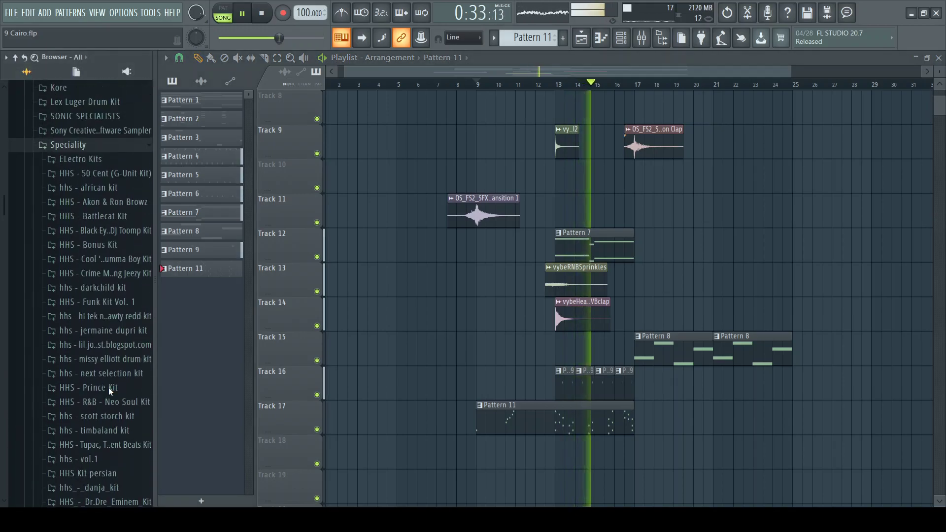
{"action": "scroll", "coordinate": [86, 308], "scroll_direction": "up", "scroll_amount": 6}
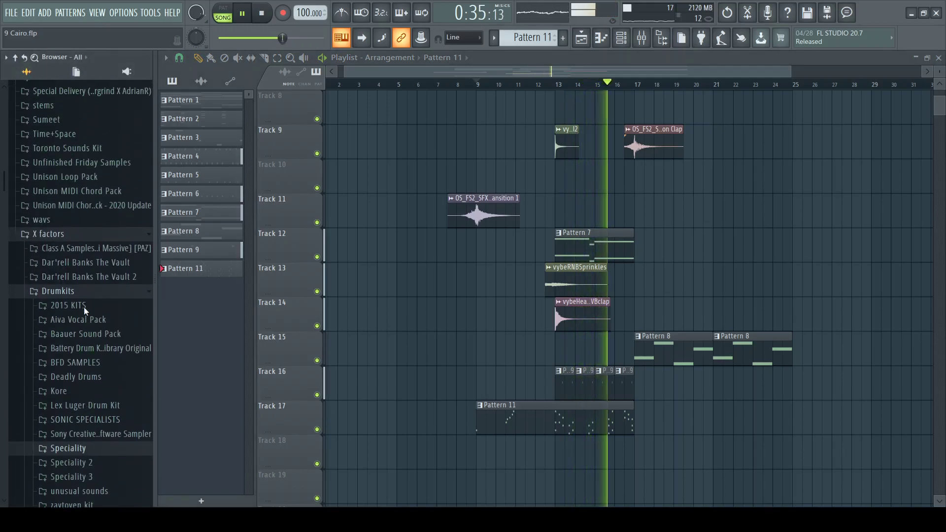
{"action": "scroll", "coordinate": [82, 317], "scroll_direction": "up", "scroll_amount": 1}
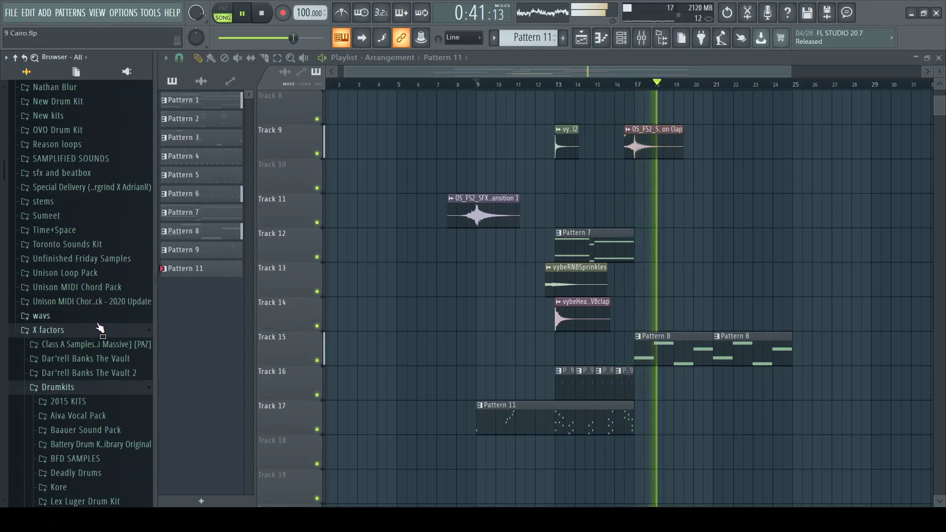
{"action": "key", "text": "space"}
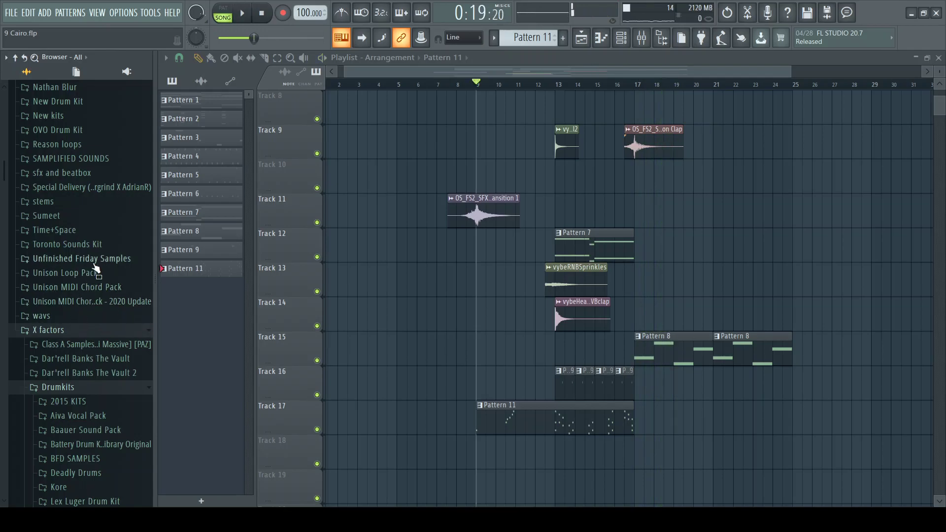
{"action": "left_click", "coordinate": [80, 116]}
{"action": "scroll", "coordinate": [85, 197], "scroll_direction": "down", "scroll_amount": 3}
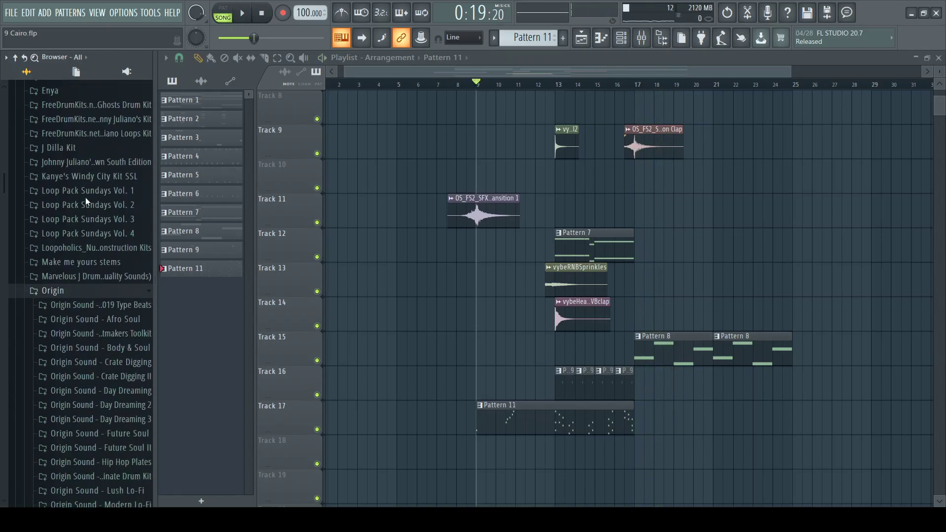
{"action": "scroll", "coordinate": [86, 198], "scroll_direction": "down", "scroll_amount": 2}
{"action": "left_click", "coordinate": [80, 241]}
{"action": "left_click", "coordinate": [79, 241]}
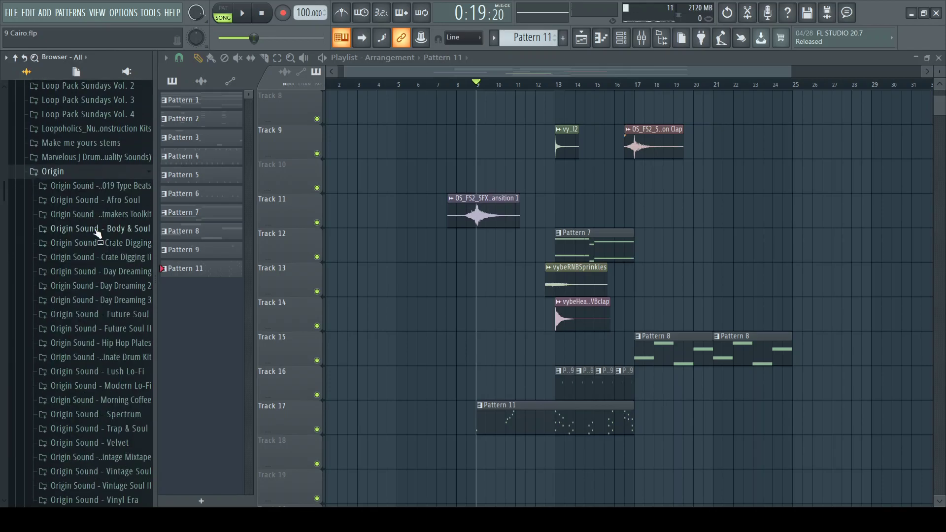
Step: Open the Drum Loops Fills folder of Origin Sound - Afro Soul and preview the Replay and Start drum fills
{"action": "left_click", "coordinate": [133, 200]}
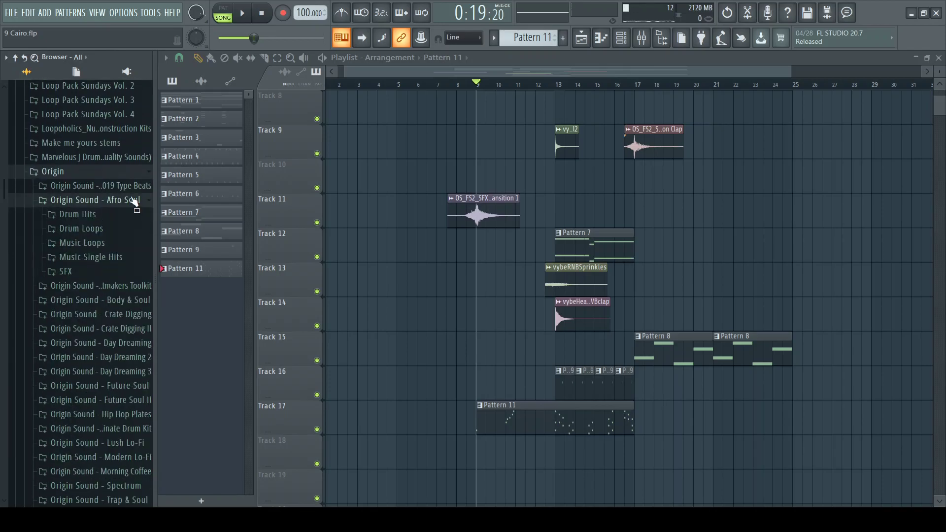
{"action": "left_click", "coordinate": [99, 215]}
{"action": "left_click", "coordinate": [99, 215]}
{"action": "left_click", "coordinate": [101, 229]}
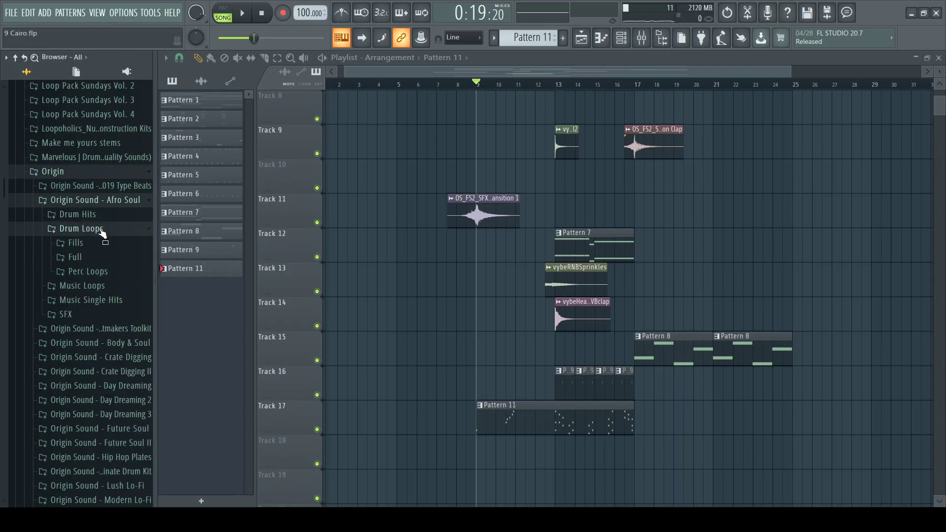
{"action": "left_click", "coordinate": [94, 244]}
{"action": "left_click", "coordinate": [107, 297]}
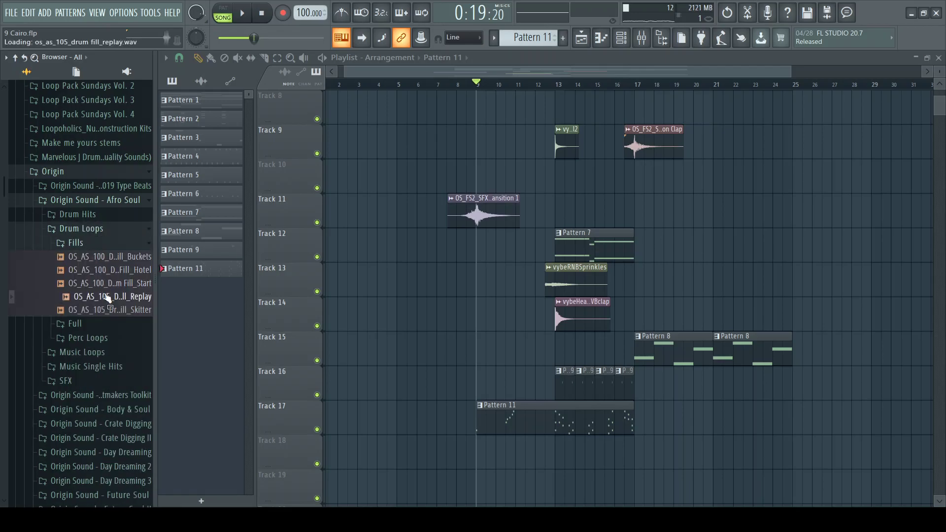
{"action": "left_click", "coordinate": [120, 284]}
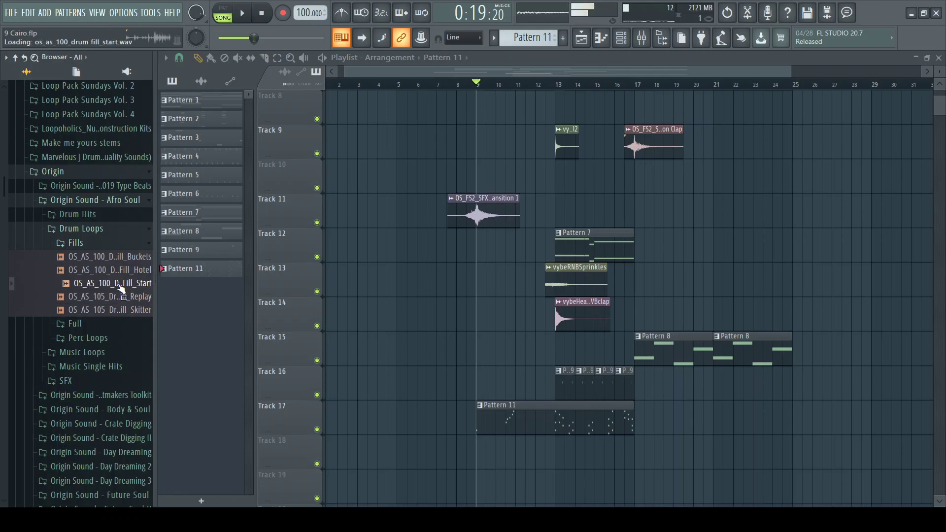
Step: Place the OS_AS_100_Drum Fill_Start sample on Track 18 at bar 12 and play the transition into bar 13
{"action": "left_click_drag", "start_coordinate": [121, 288], "coordinate": [551, 394]}
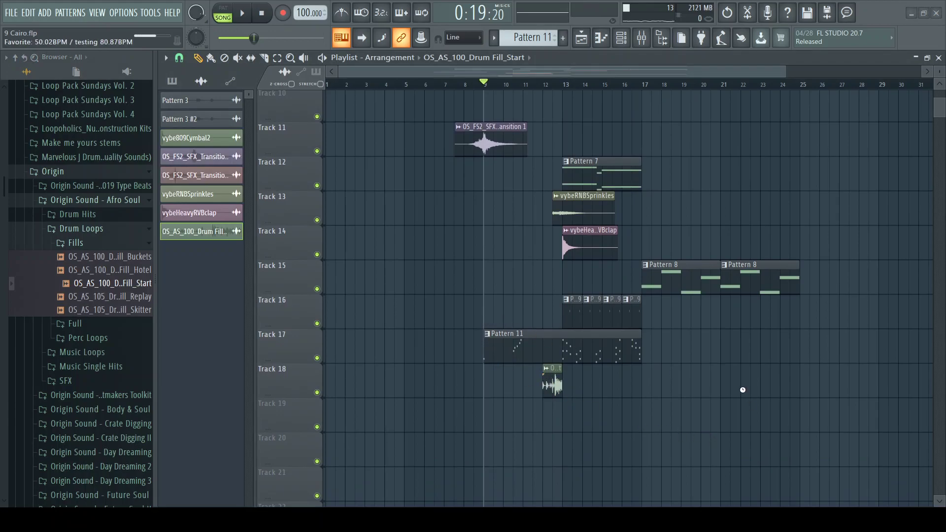
{"action": "key", "text": "space"}
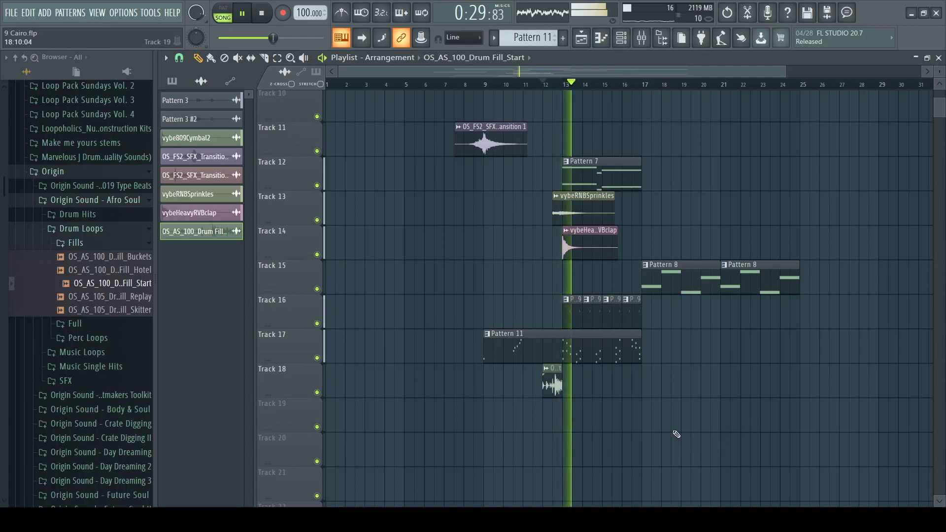
{"action": "key", "text": "space"}
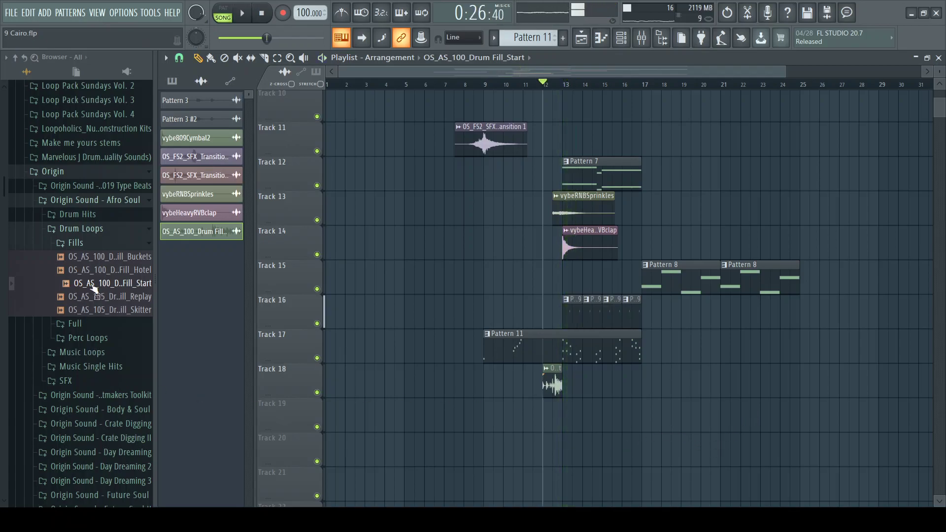
Step: Collapse the Origin Sound - Afro Soul folder and open the Vybe Kit folder inside the Speciality drum kits
{"action": "left_click", "coordinate": [83, 200]}
{"action": "scroll", "coordinate": [88, 241], "scroll_direction": "down", "scroll_amount": 15}
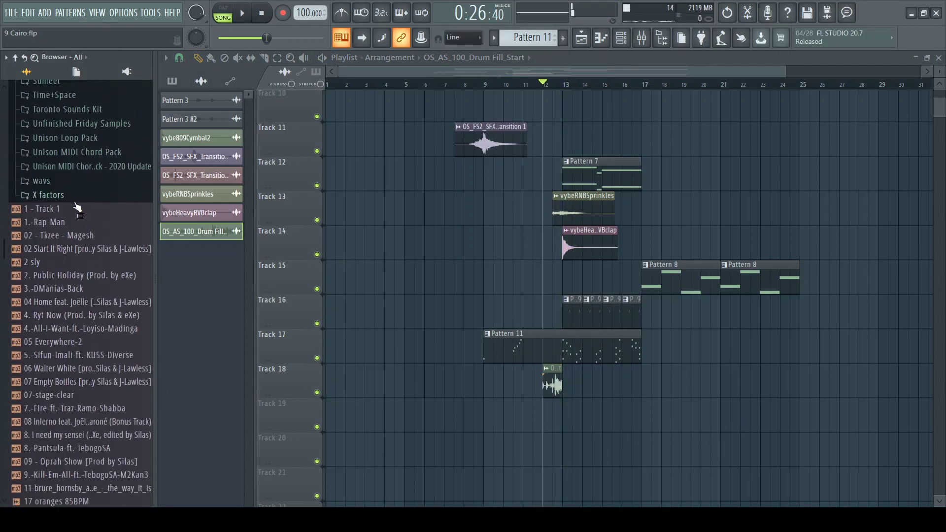
{"action": "left_click", "coordinate": [76, 201]}
{"action": "scroll", "coordinate": [76, 222], "scroll_direction": "down", "scroll_amount": 5}
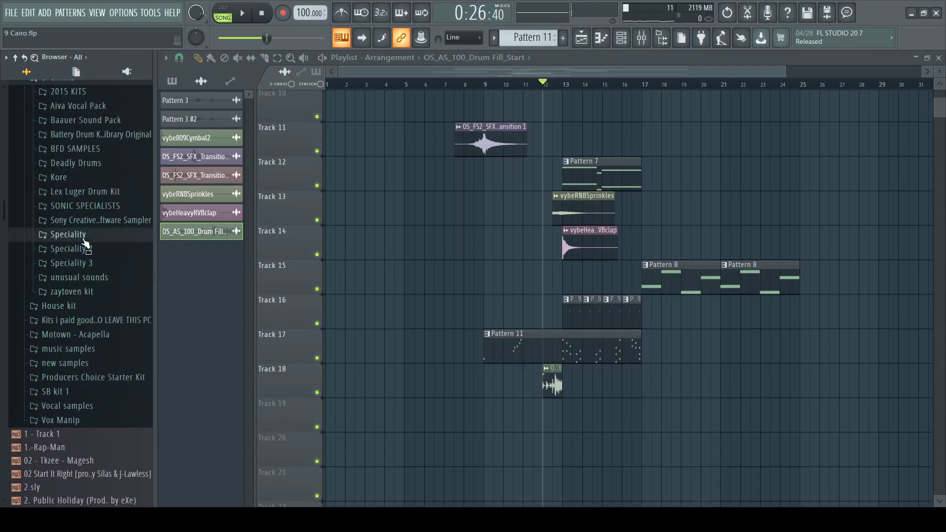
{"action": "left_click", "coordinate": [83, 237]}
{"action": "scroll", "coordinate": [117, 423], "scroll_direction": "down", "scroll_amount": 5}
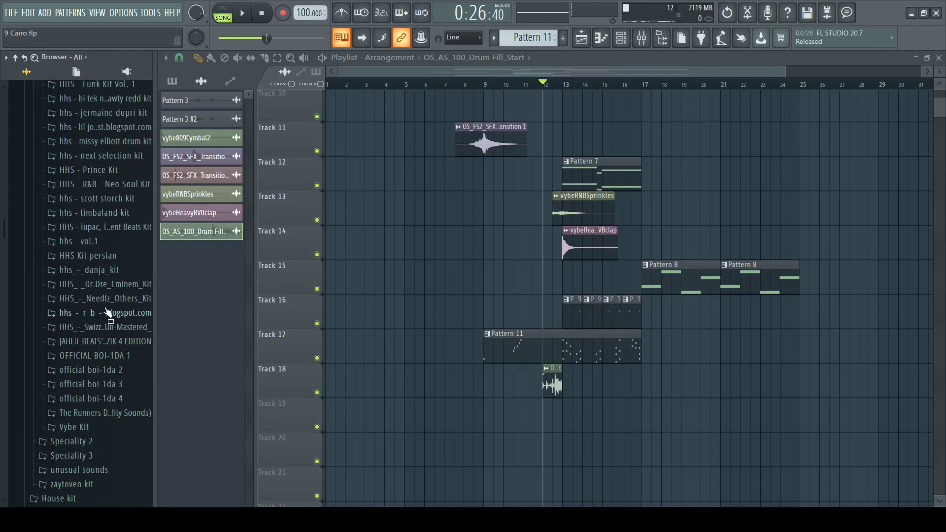
{"action": "left_click", "coordinate": [117, 429]}
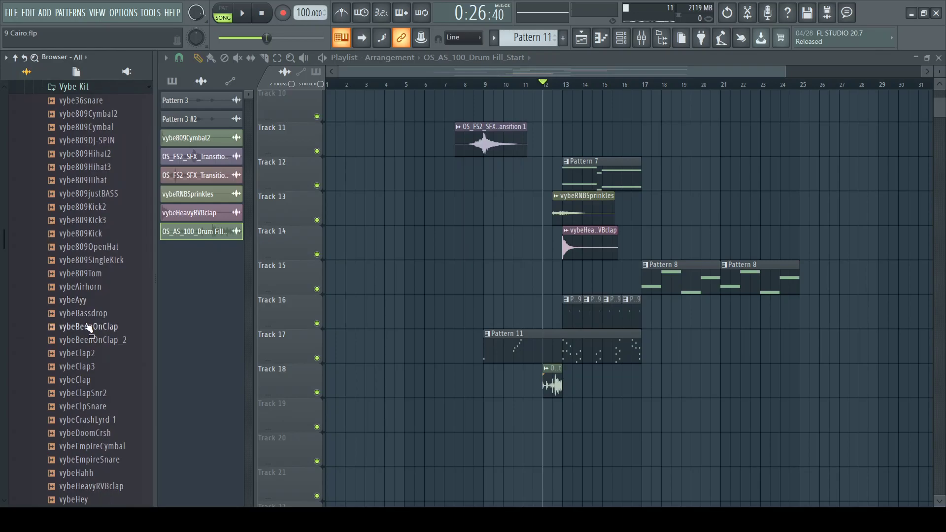
Step: Find the vybeOrchCrash sample in the Vybe Kit and place it on Track 19 at bar 13
{"action": "scroll", "coordinate": [117, 451], "scroll_direction": "down", "scroll_amount": 8}
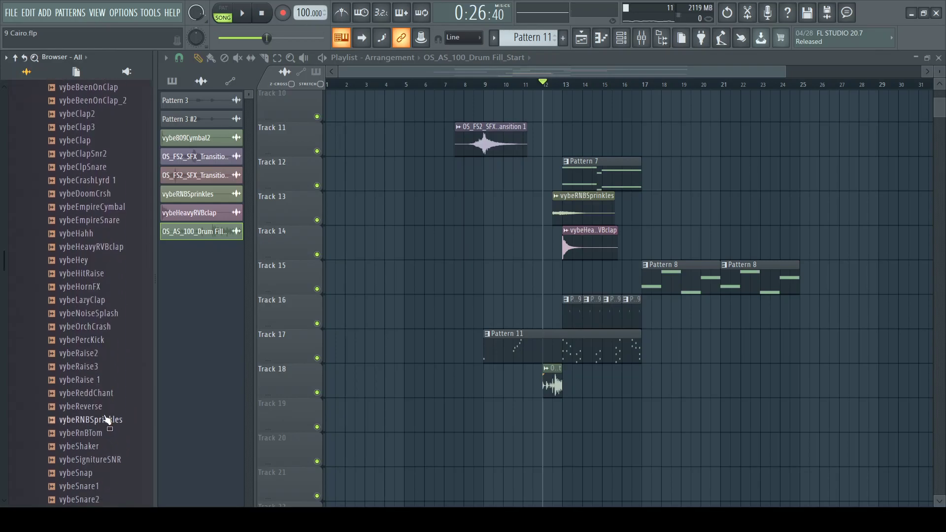
{"action": "scroll", "coordinate": [105, 412], "scroll_direction": "up", "scroll_amount": 3}
{"action": "scroll", "coordinate": [105, 403], "scroll_direction": "down", "scroll_amount": 3}
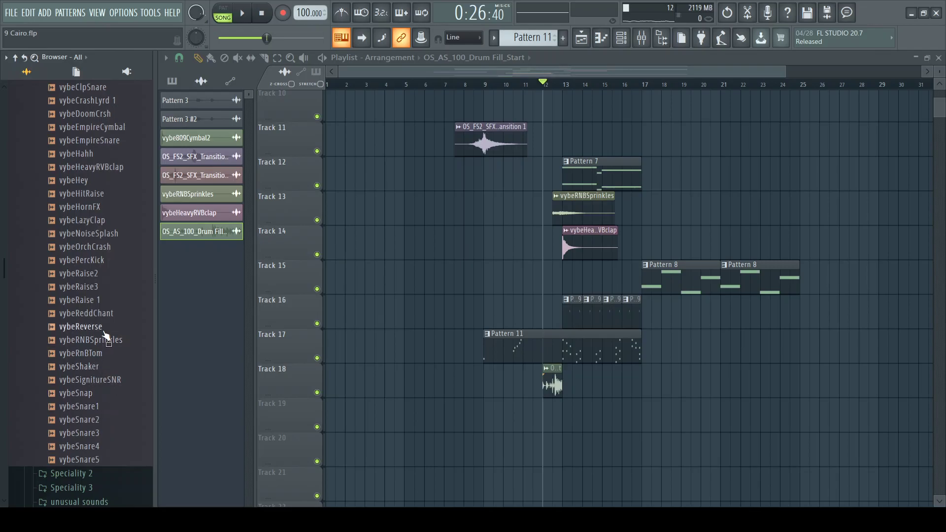
{"action": "left_click_drag", "start_coordinate": [101, 246], "coordinate": [566, 412]}
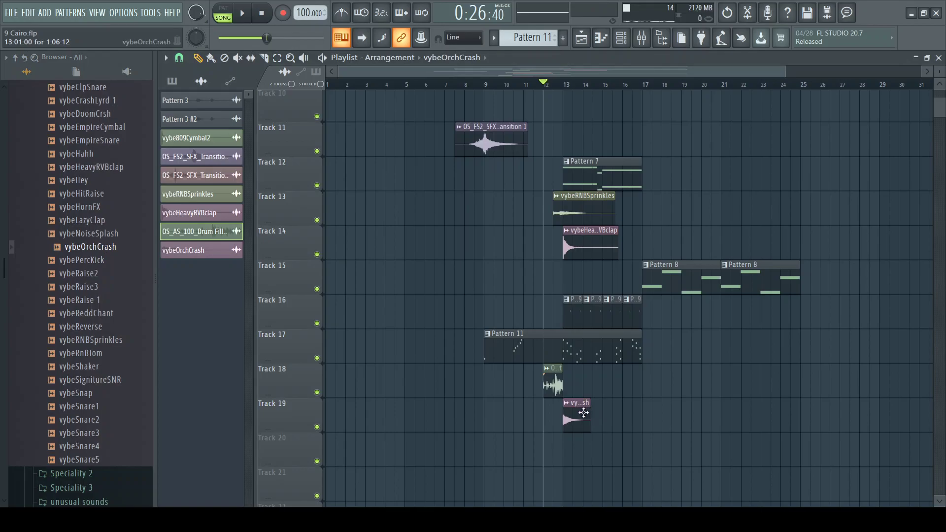
Step: Route the OS_AS_100_Drum Fill_Start and vybeOrchCrash channels to mixer inserts 17 and 18
{"action": "key", "text": "F6"}
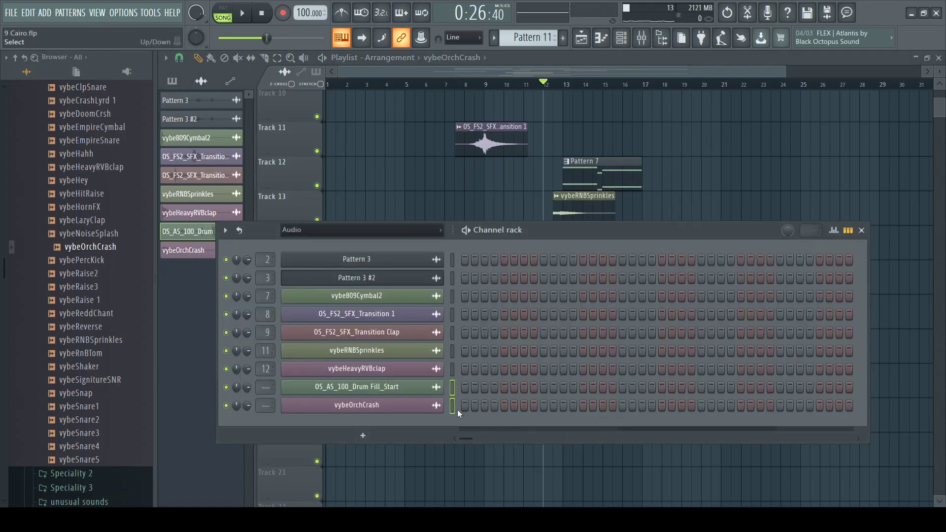
{"action": "key", "text": "F9"}
{"action": "left_click", "coordinate": [682, 179]}
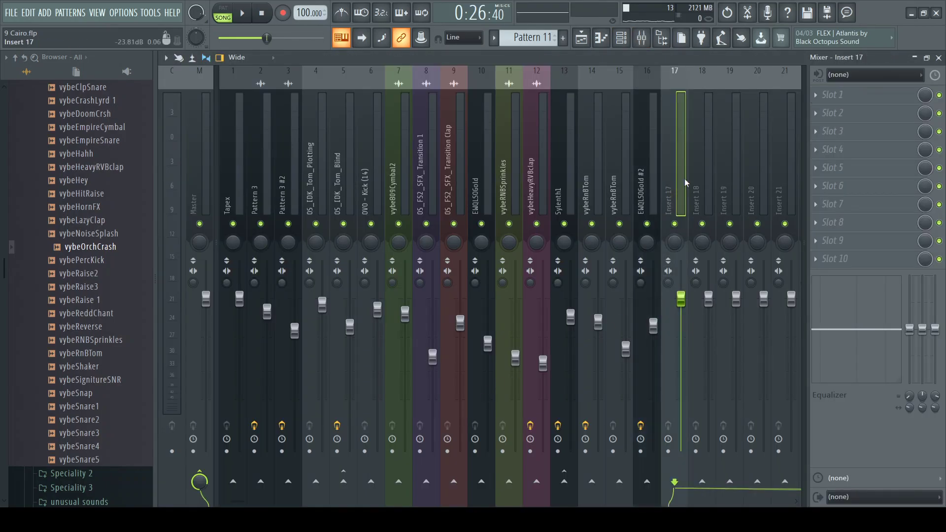
{"action": "key", "text": "ctrl+l"}
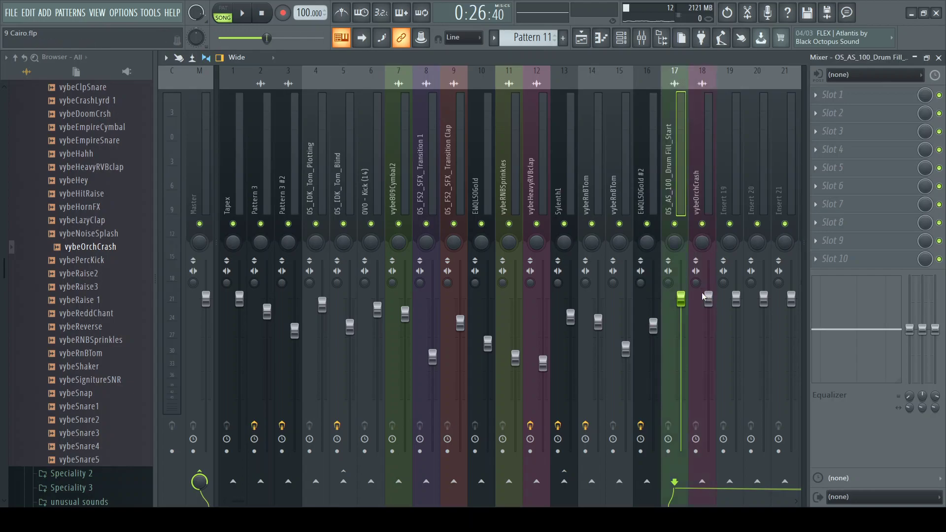
Step: Lower the mixer levels of the drum fill and vybeOrchCrash tracks, and return to the playlist
{"action": "left_click_drag", "start_coordinate": [708, 304], "coordinate": [708, 332]}
{"action": "left_click_drag", "start_coordinate": [680, 299], "coordinate": [681, 335]}
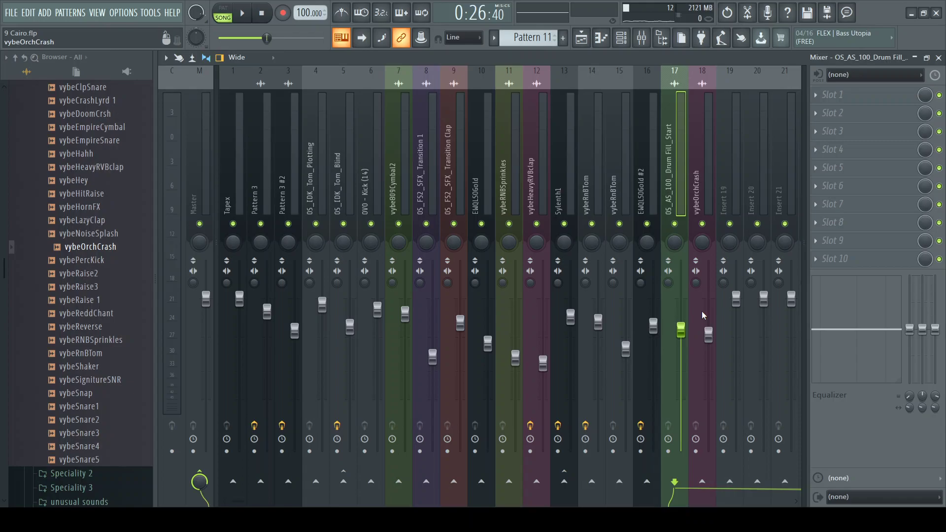
{"action": "left_click_drag", "start_coordinate": [680, 330], "coordinate": [683, 324]}
{"action": "key", "text": "F5"}
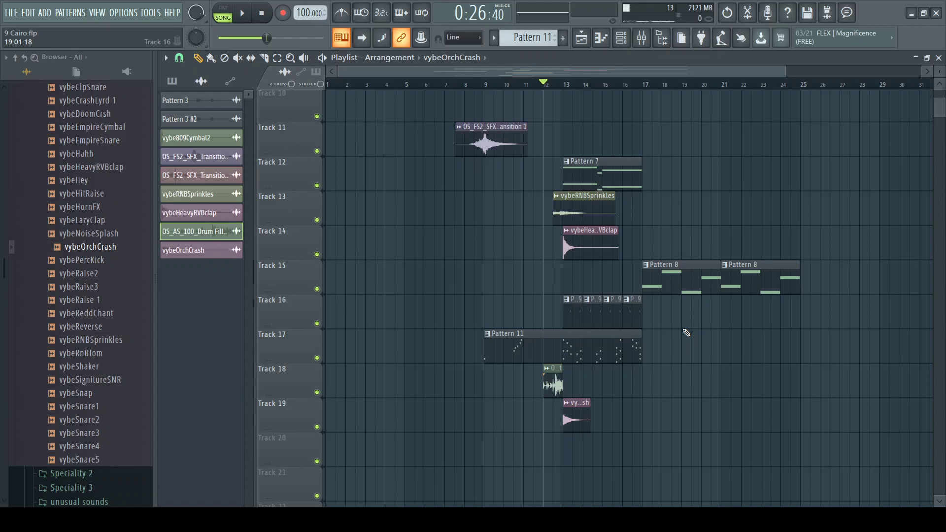
Step: Add Fruity Stereo Enhancer to the drum fill's mixer track at 56% separated and audition the transition from bar 12
{"action": "key", "text": "space"}
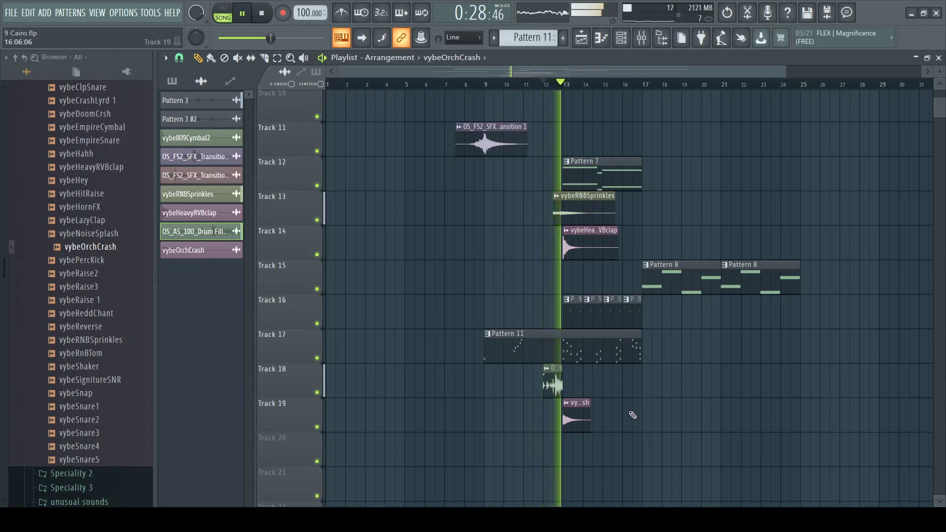
{"action": "key", "text": "space"}
{"action": "key", "text": "F9"}
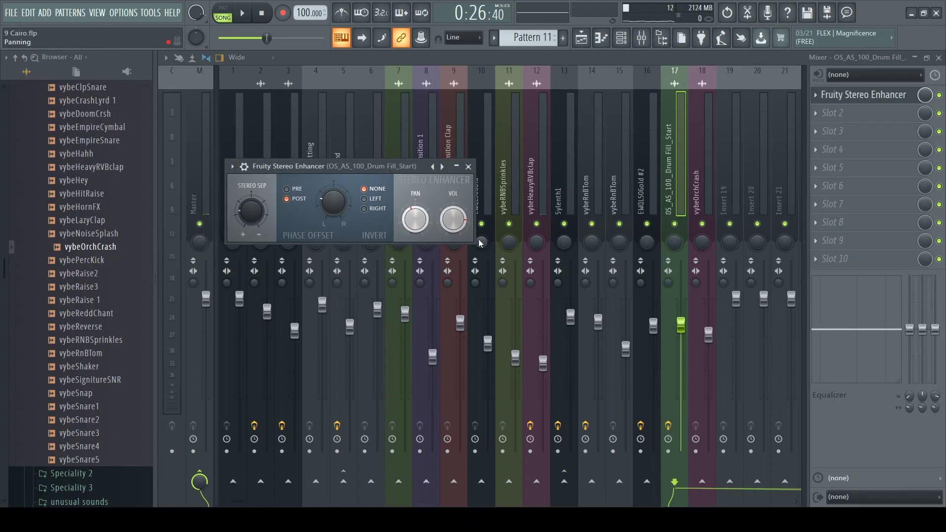
{"action": "key", "text": "space"}
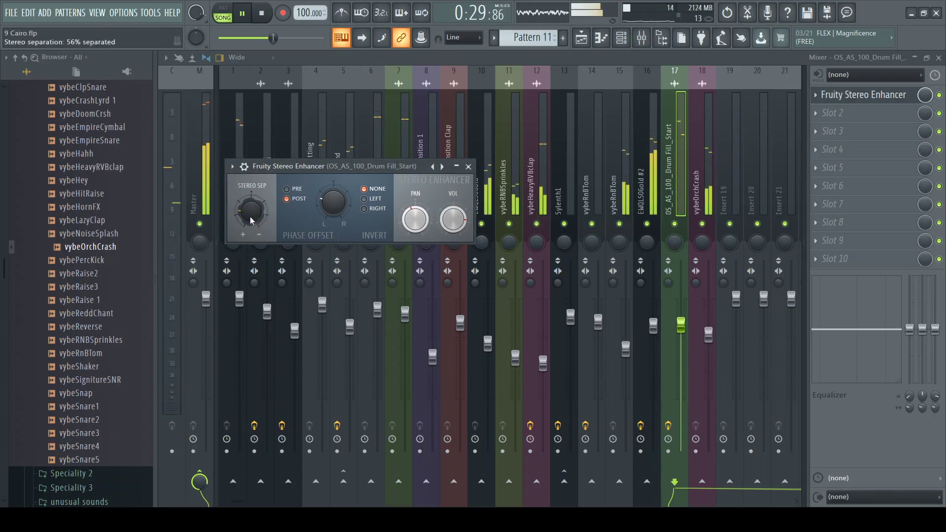
{"action": "key", "text": "space"}
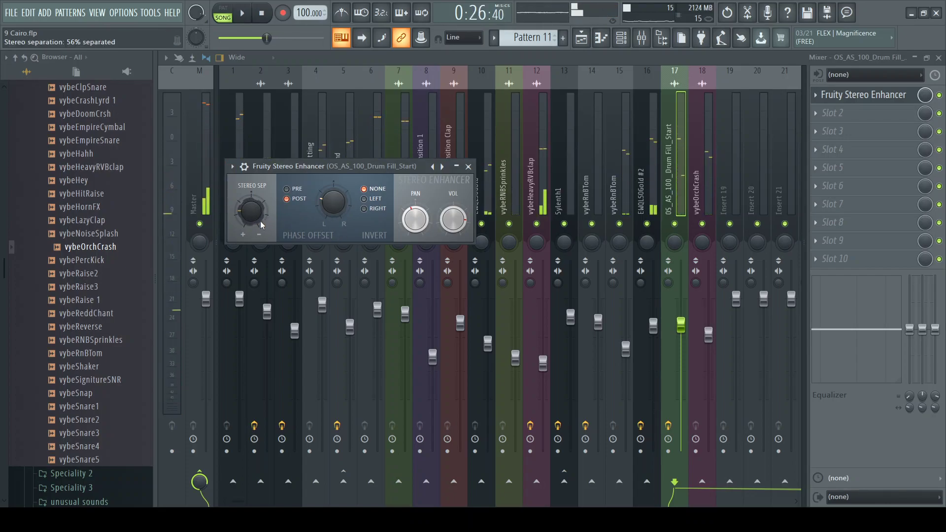
{"action": "key", "text": "Escape"}
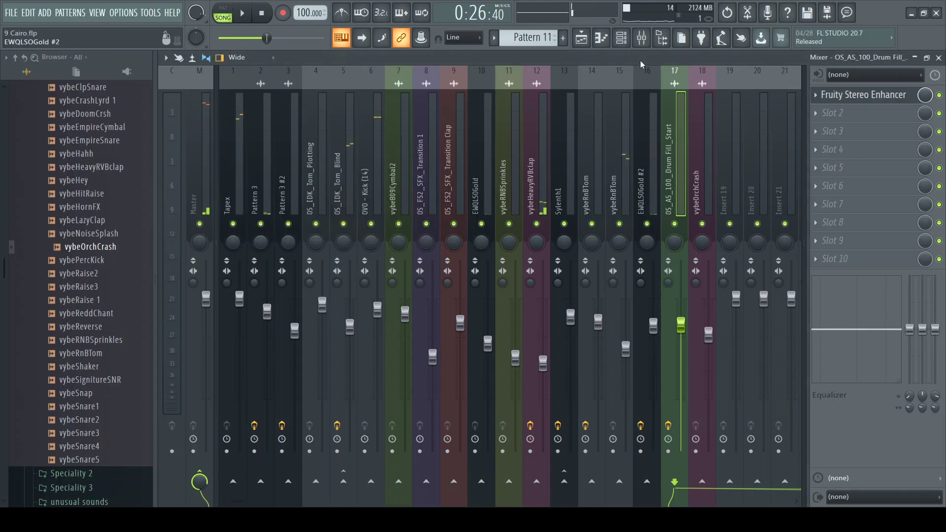
{"action": "key", "text": "F5"}
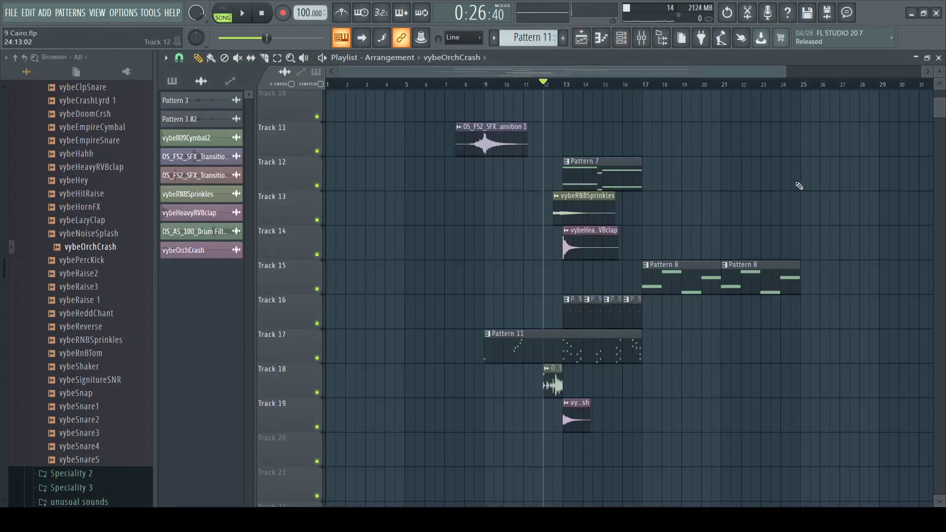
Step: Save the project and play the arrangement from bar 9
{"action": "key", "text": "ctrl+s"}
{"action": "left_click", "coordinate": [490, 87]}
{"action": "key", "text": "space"}
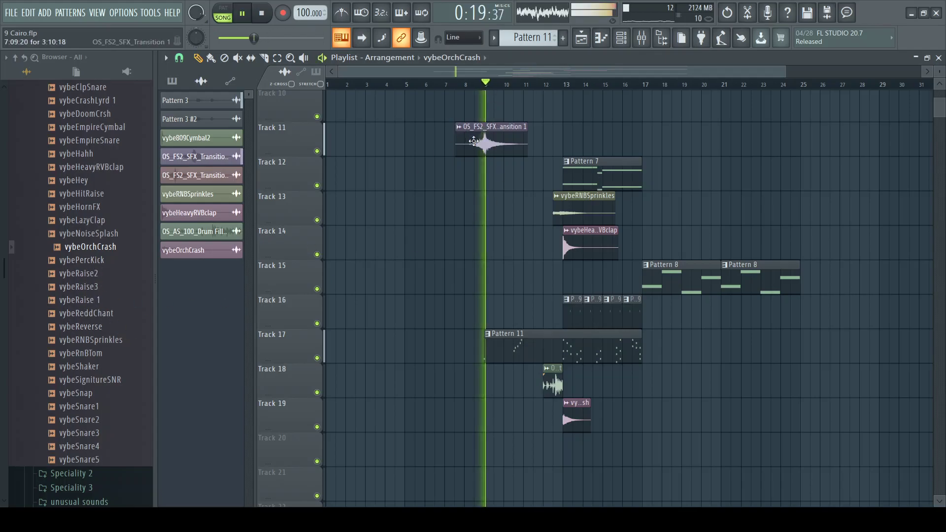
{"action": "key", "text": "space"}
Step: Preview the vybeNoiseSplash sample and play the arrangement from bar 17
{"action": "left_click", "coordinate": [105, 239]}
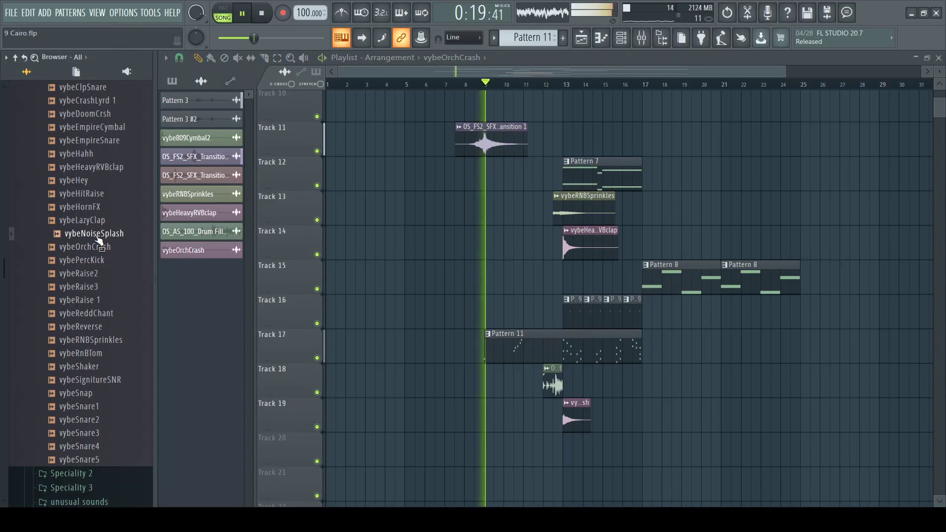
{"action": "left_click", "coordinate": [648, 87]}
{"action": "key", "text": "space"}
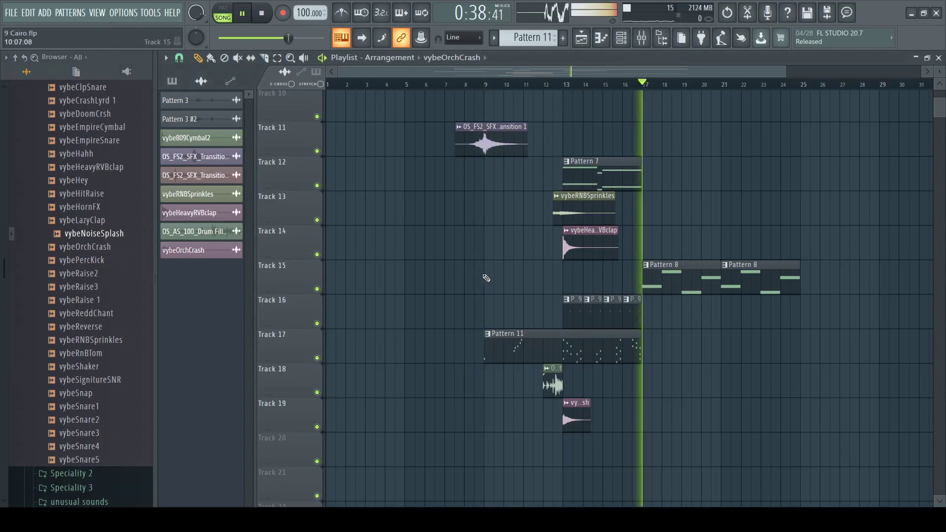
{"action": "key", "text": "space"}
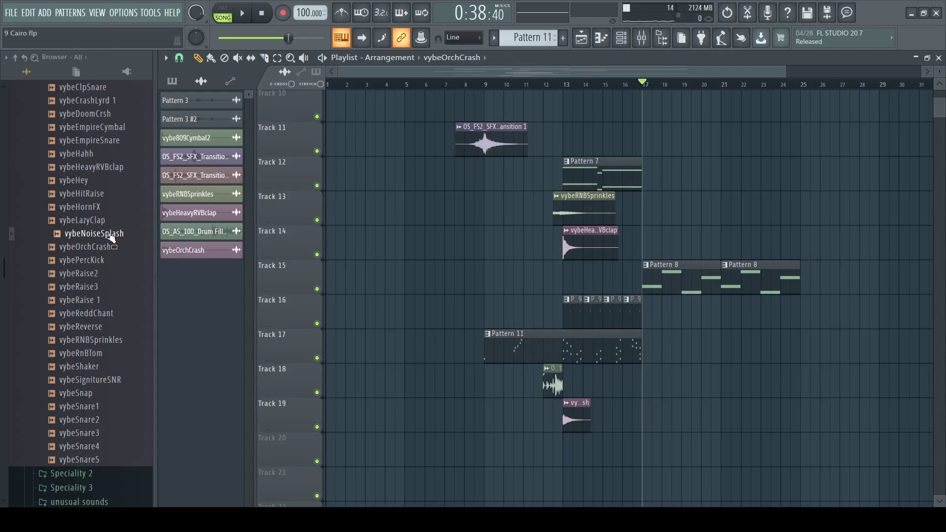
Step: Place vybeNoiseSplash on Track 20 and a second vybeOrchCrash clip on Track 19, both at bar 17
{"action": "left_click_drag", "start_coordinate": [111, 237], "coordinate": [649, 383]}
{"action": "left_click", "coordinate": [576, 356]}
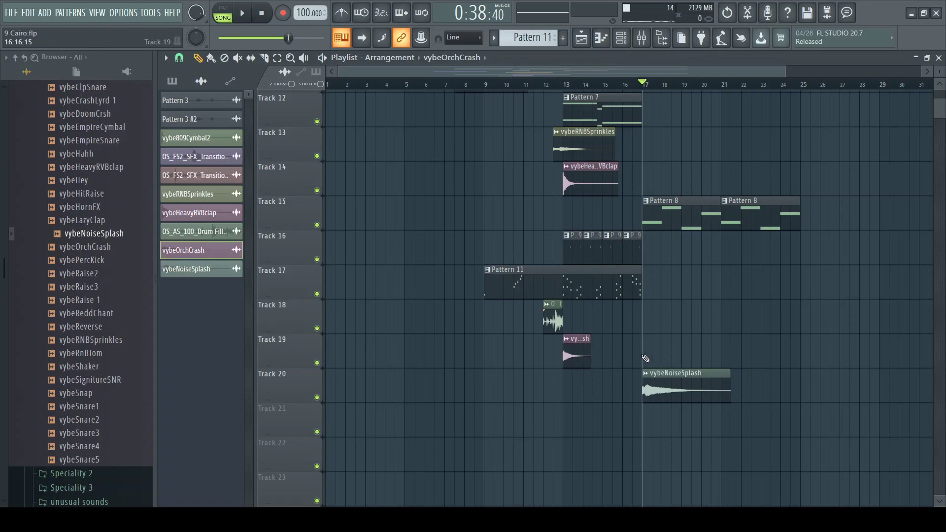
{"action": "left_click", "coordinate": [650, 353]}
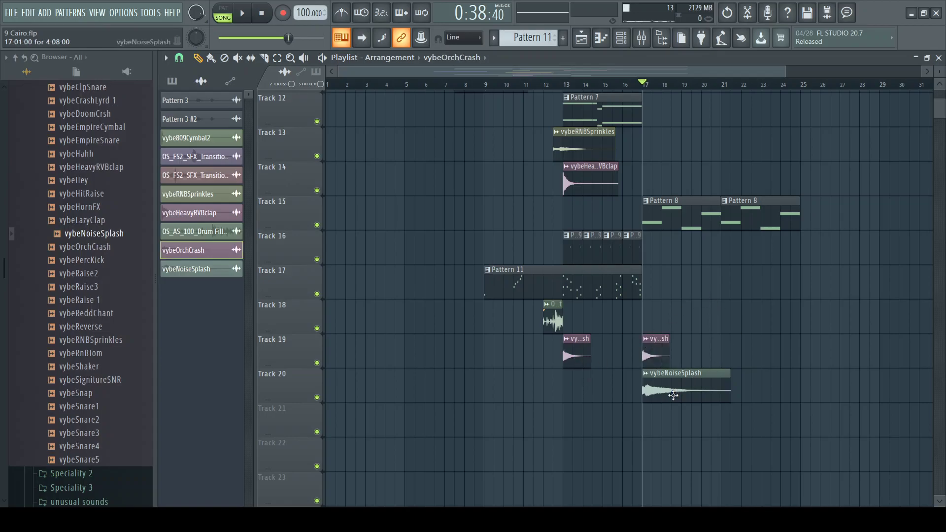
Step: Route the vybeNoiseSplash channel to mixer insert 19 and lower its level to 32% (-18.8 dB)
{"action": "key", "text": "F7"}
{"action": "key", "text": "F6"}
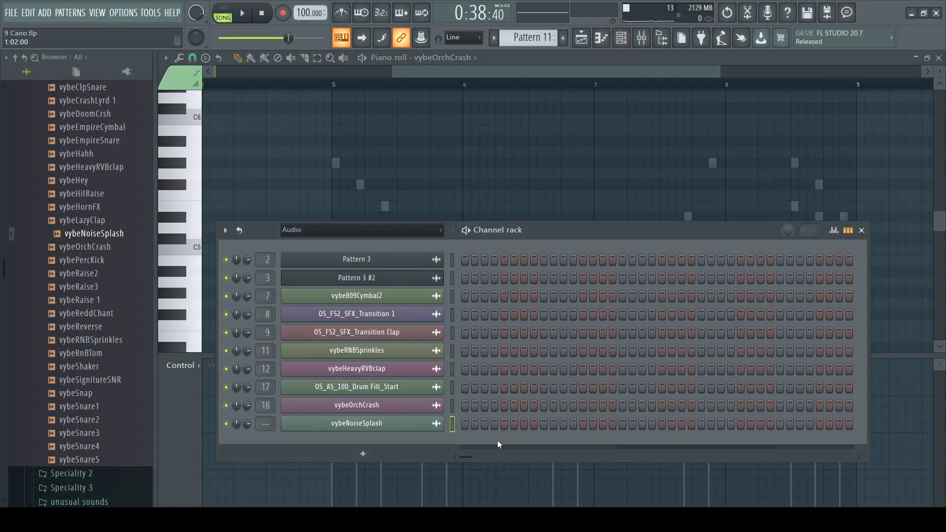
{"action": "key", "text": "F9"}
{"action": "left_click", "coordinate": [742, 216]}
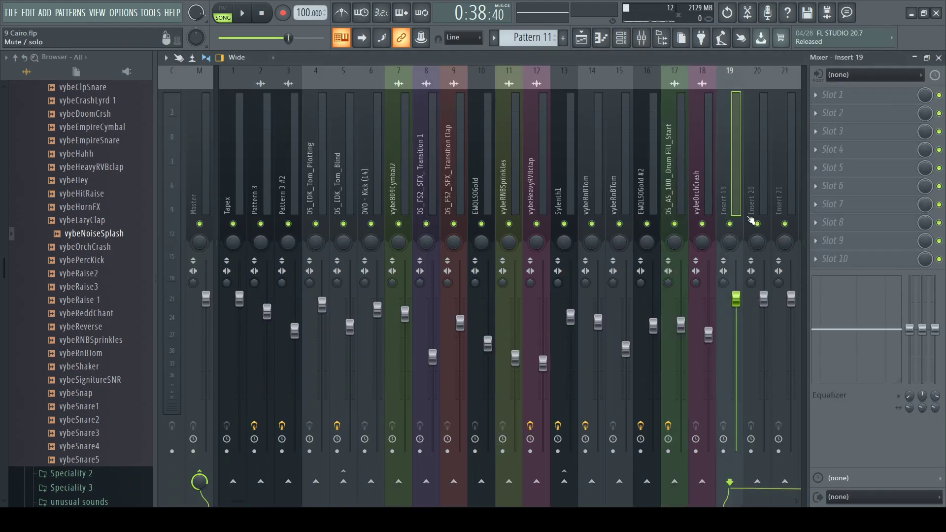
{"action": "key", "text": "ctrl+l"}
{"action": "left_click_drag", "start_coordinate": [737, 298], "coordinate": [736, 404]}
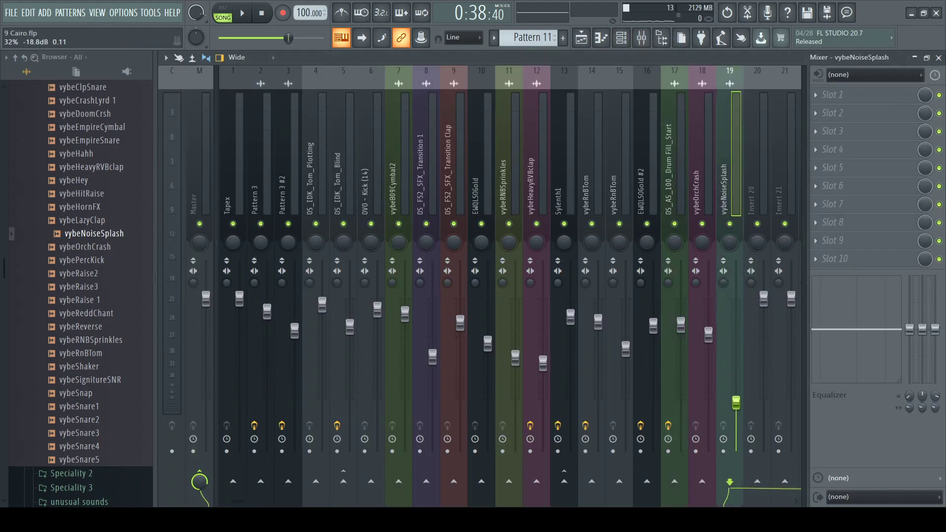
{"action": "key", "text": "F6"}
{"action": "key", "text": "F5"}
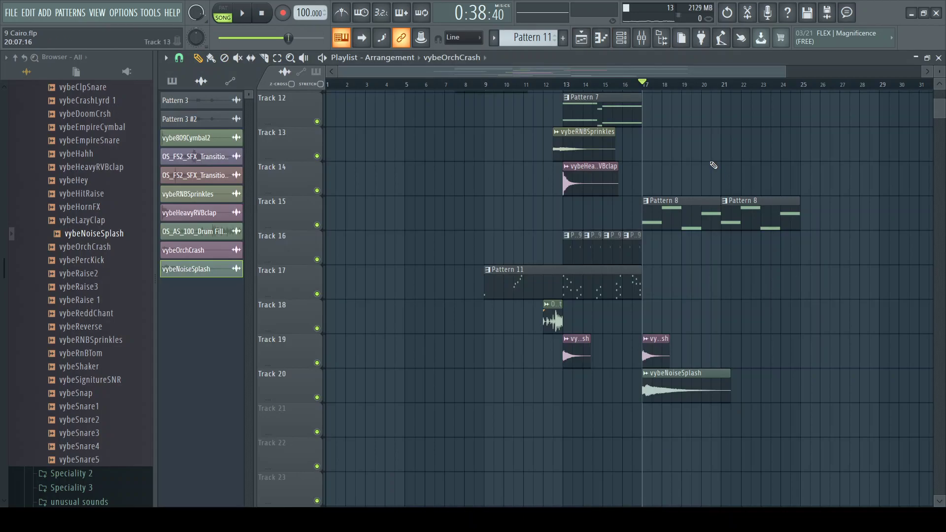
Step: Play the arrangement from bar 17 and again from bar 16 to check the crash and noise splash
{"action": "key", "text": "space"}
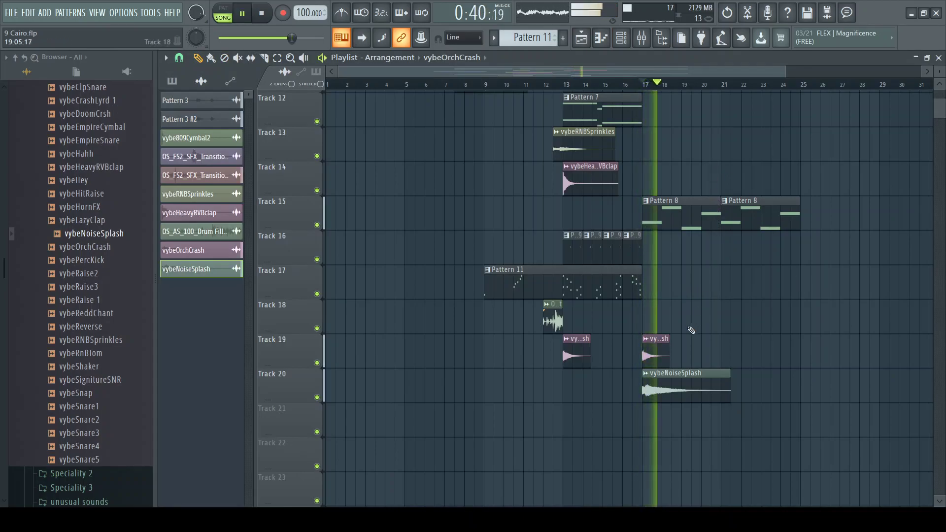
{"action": "left_click", "coordinate": [636, 85]}
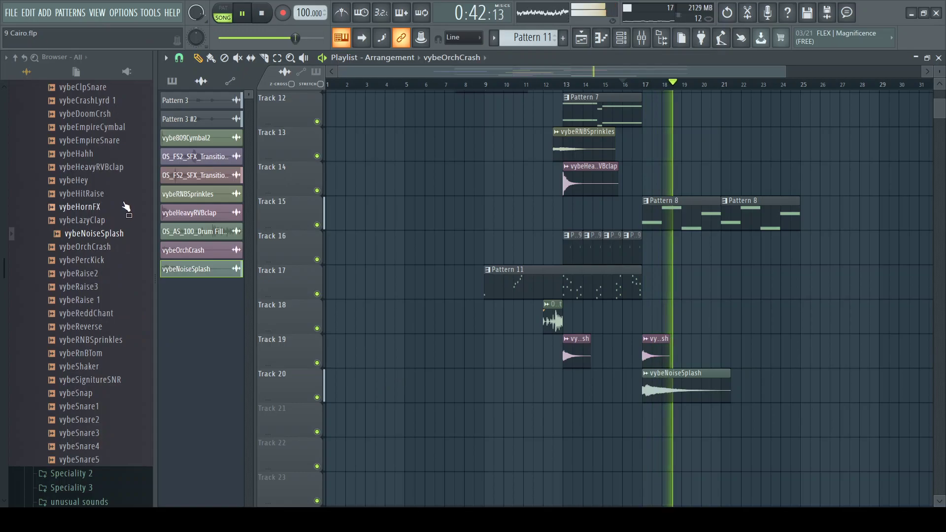
{"action": "key", "text": "space"}
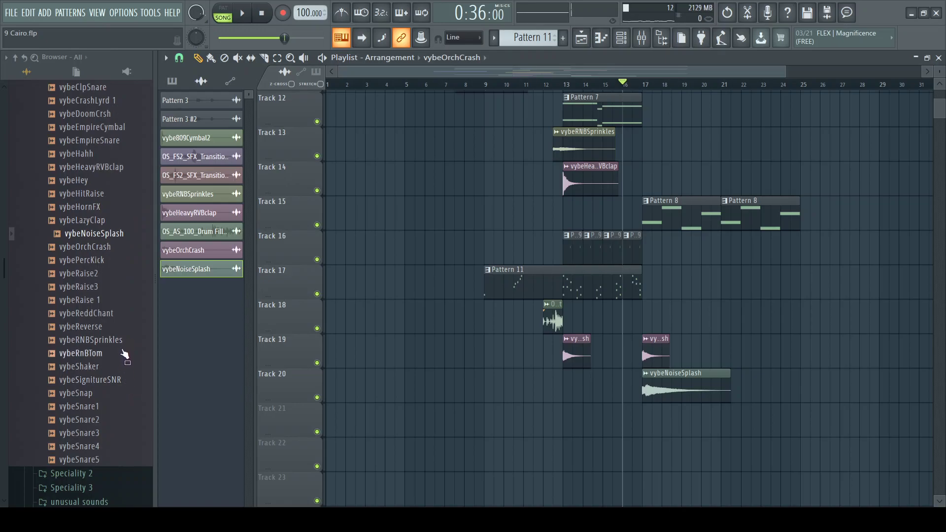
Step: Place the vybeReverse sample on Track 21, sliced and trimmed to run from bar 15 to bar 17
{"action": "left_click_drag", "start_coordinate": [98, 326], "coordinate": [617, 423]}
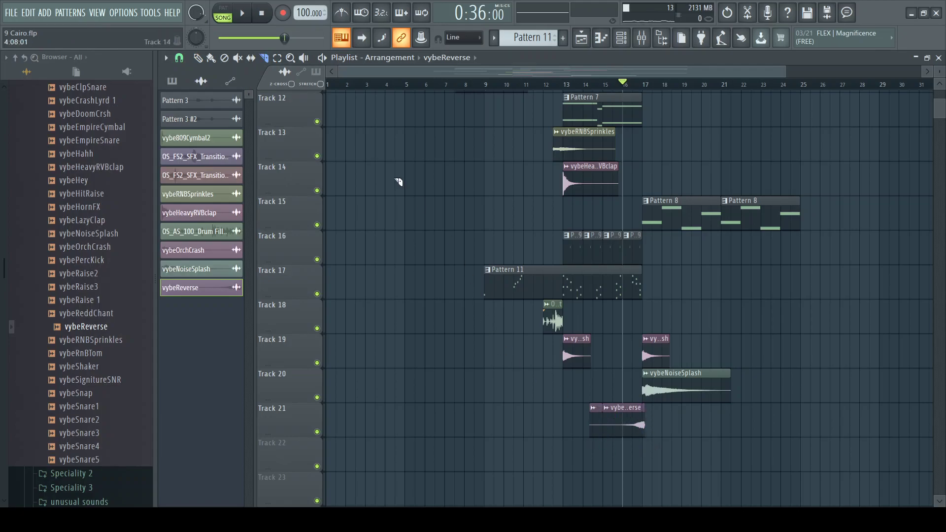
{"action": "mouse_move", "coordinate": [627, 446]}
{"action": "left_mouse_down"}
{"action": "mouse_move", "coordinate": [626, 463]}
{"action": "mouse_move", "coordinate": [628, 403]}
{"action": "left_mouse_up"}
{"action": "right_click", "coordinate": [644, 425]}
{"action": "right_click", "coordinate": [596, 427]}
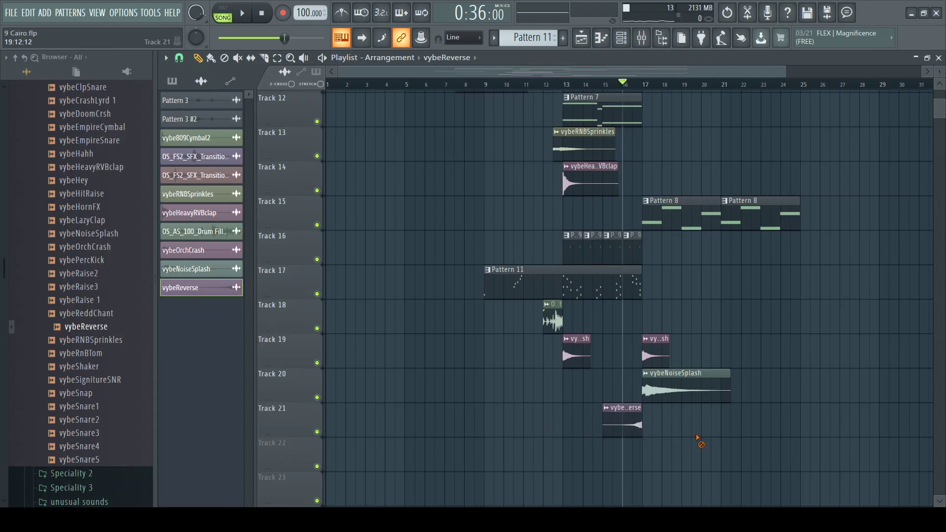
Step: Play the transition from bar 16 to check how the reverse sample leads into bar 17
{"action": "key", "text": "space"}
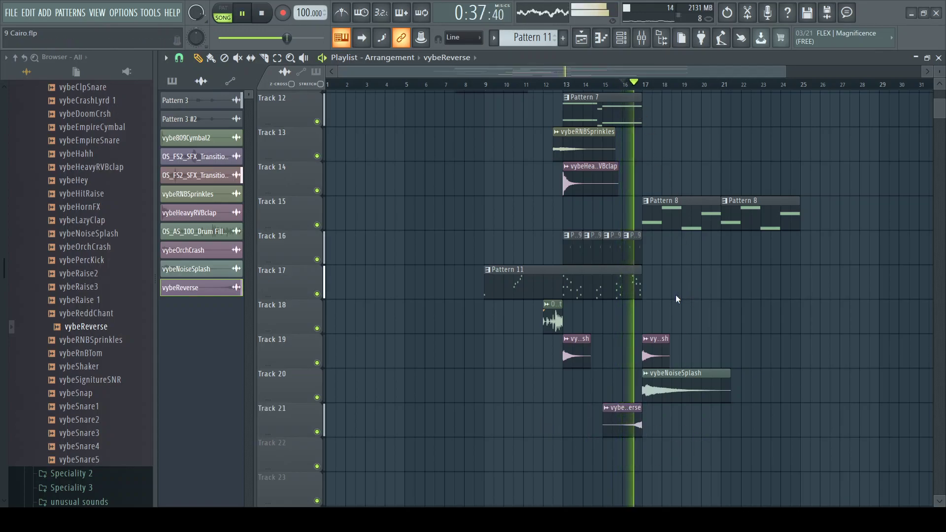
{"action": "key", "text": "F9"}
{"action": "key", "text": "F6"}
{"action": "key", "text": "F5"}
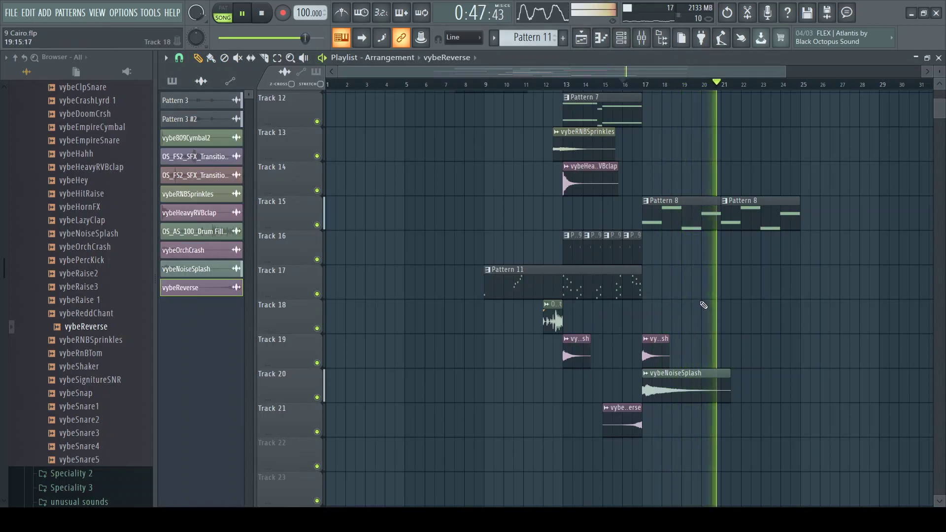
Step: Place a copy of the Pattern 3 audio clip on Track 3 starting at bar 1
{"action": "scroll", "coordinate": [680, 296], "scroll_direction": "down", "scroll_amount": 1}
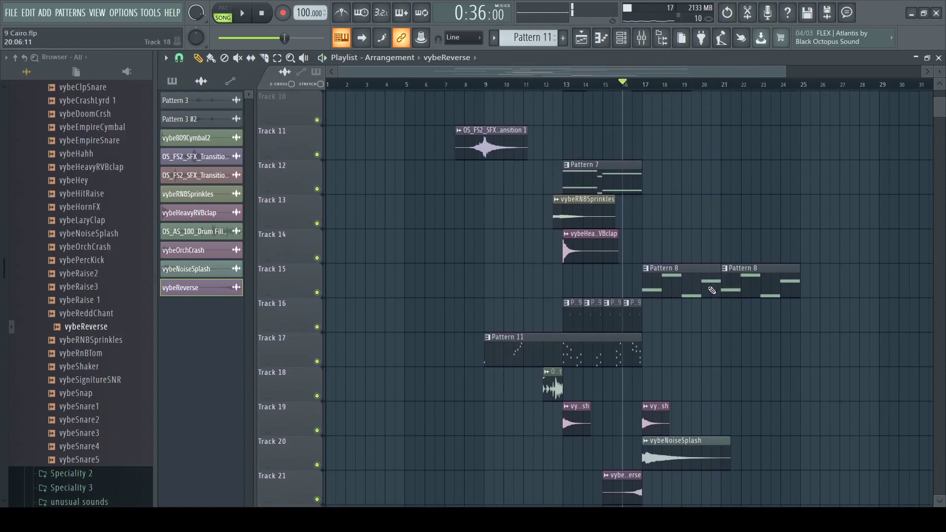
{"action": "scroll", "coordinate": [507, 201], "scroll_direction": "up", "scroll_amount": 9}
{"action": "left_click", "coordinate": [489, 87]}
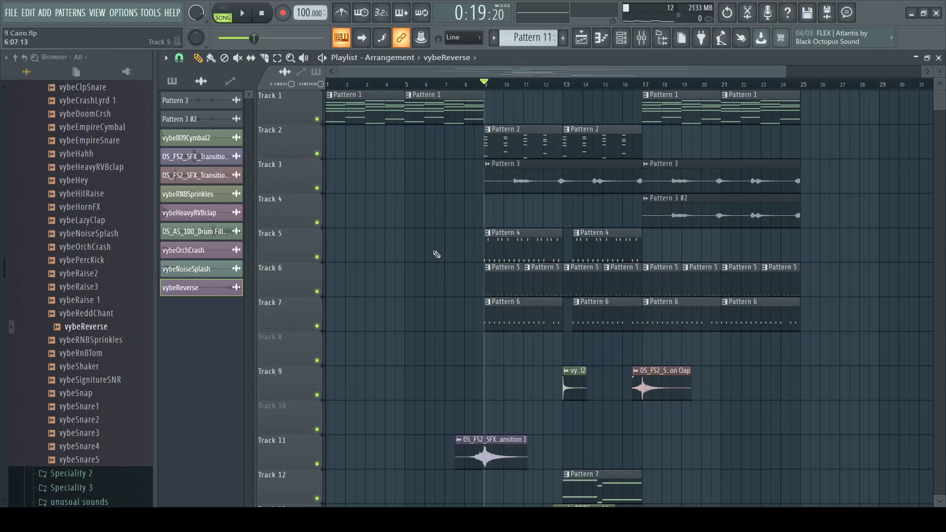
{"action": "left_click", "coordinate": [534, 164]}
{"action": "left_click", "coordinate": [335, 187]}
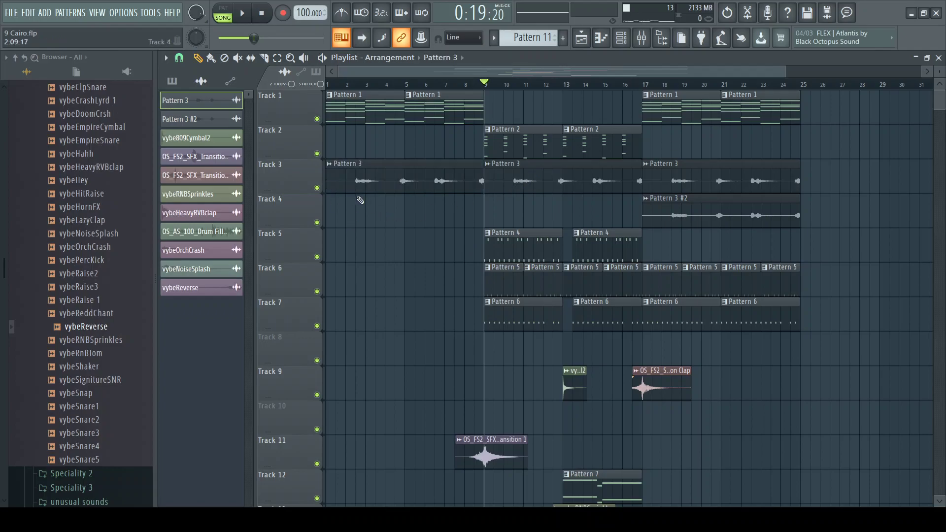
Step: Slice the new Pattern 3 clip at bars 4, 6 and 8, and delete the pieces from bars 4 to 6 and 8 to 9
{"action": "left_click", "coordinate": [388, 185]}
{"action": "left_click", "coordinate": [426, 182]}
{"action": "left_click", "coordinate": [468, 182]}
{"action": "key", "text": "p"}
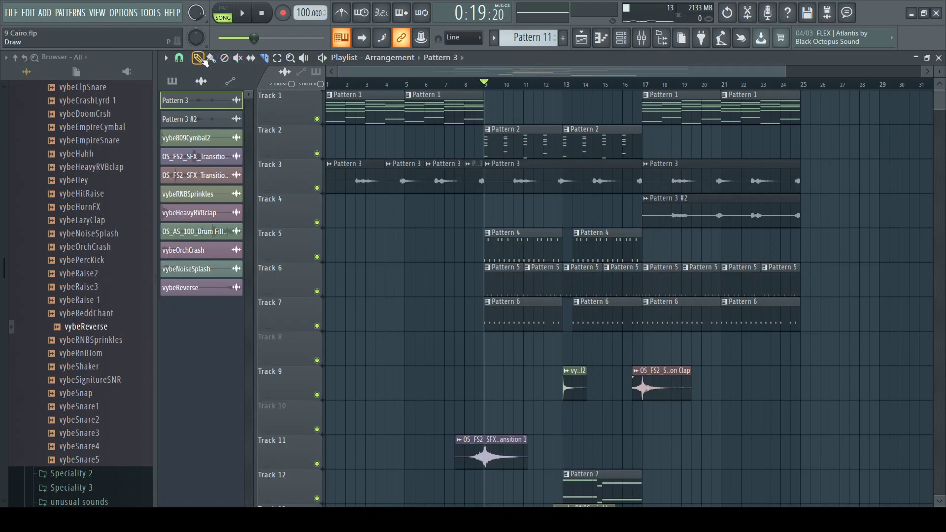
{"action": "right_click", "coordinate": [412, 185]}
{"action": "right_click", "coordinate": [474, 183]}
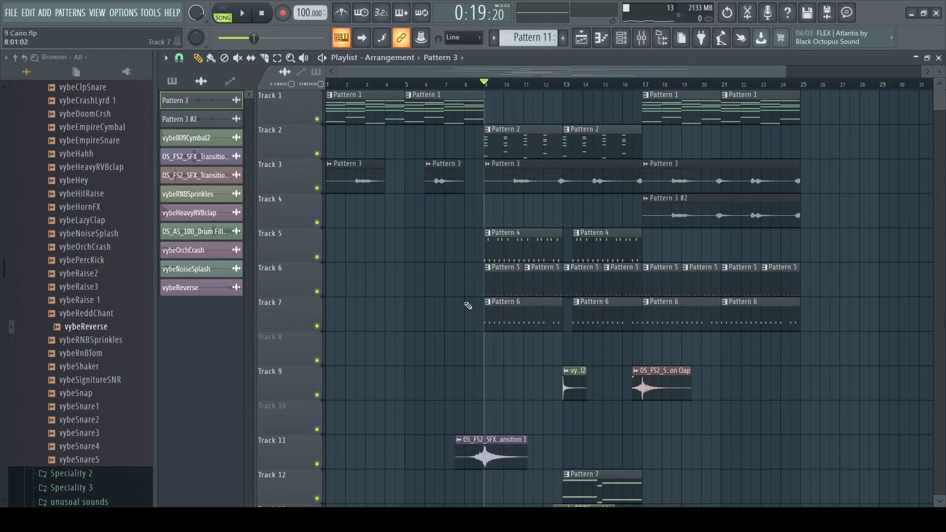
Step: Place a copy of the Pattern 3 #2 audio clip on Track 4, trimmed to run from bar 6 to bar 8
{"action": "left_click", "coordinate": [668, 212]}
{"action": "left_click", "coordinate": [336, 218]}
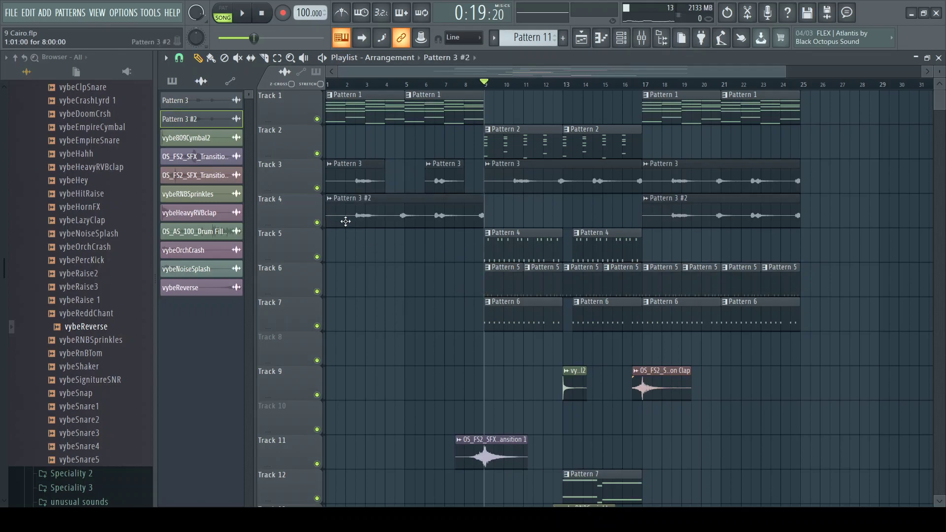
{"action": "left_click_drag", "start_coordinate": [327, 216], "coordinate": [426, 212]}
Step: Play the intro from bar 6 to check the layered Pattern 3 and Pattern 3 #2 clips
{"action": "left_click", "coordinate": [430, 83]}
{"action": "key", "text": "space"}
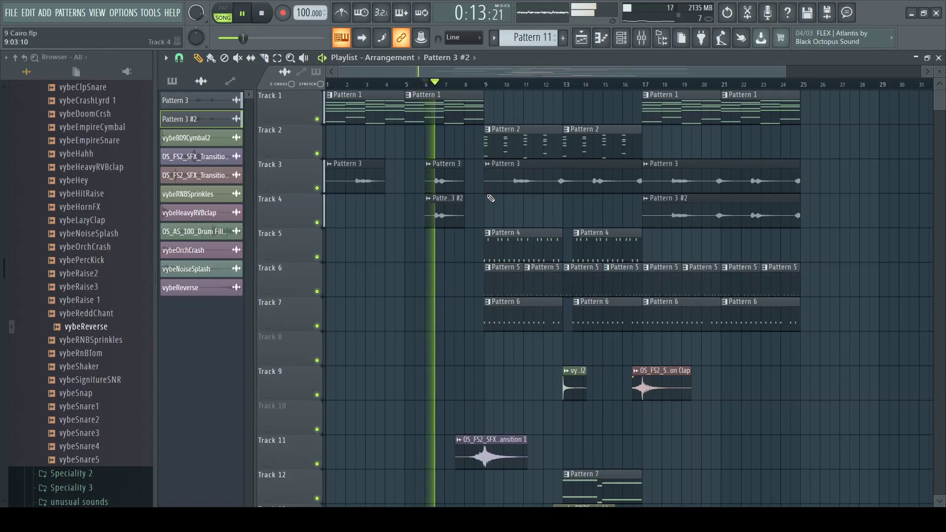
{"action": "key", "text": "space"}
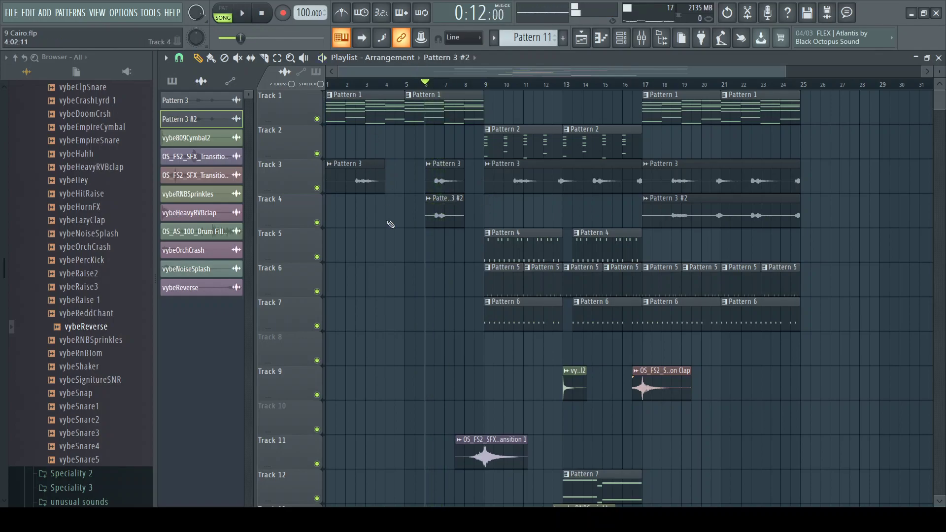
Step: Place a copy of the trimmed vybeReverse clip on Track 21 from bar 7 to bar 9
{"action": "scroll", "coordinate": [405, 326], "scroll_direction": "down", "scroll_amount": 9}
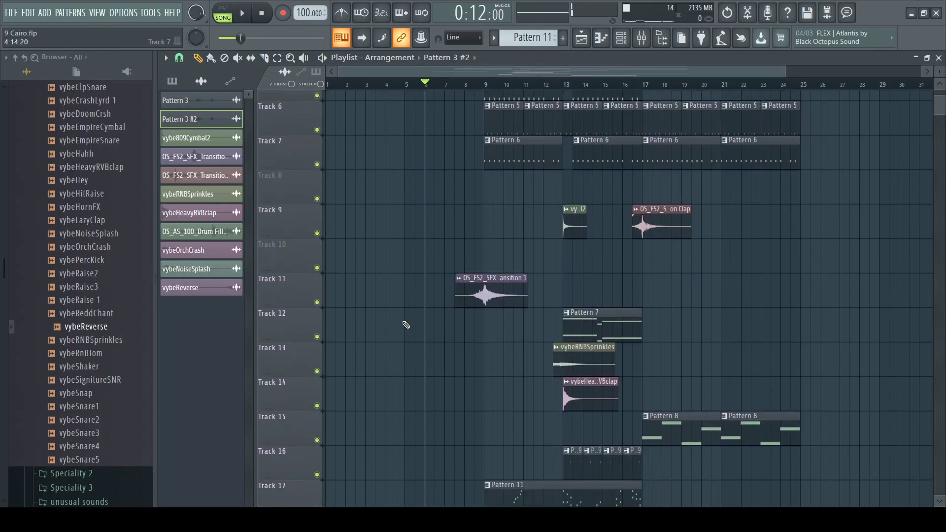
{"action": "scroll", "coordinate": [405, 325], "scroll_direction": "down", "scroll_amount": 4}
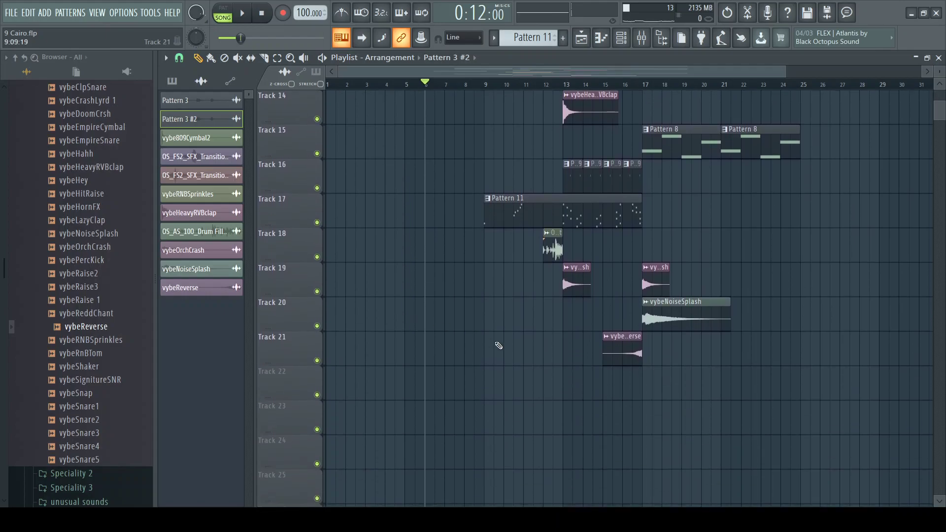
{"action": "left_click", "coordinate": [614, 345]}
{"action": "left_click", "coordinate": [463, 351]}
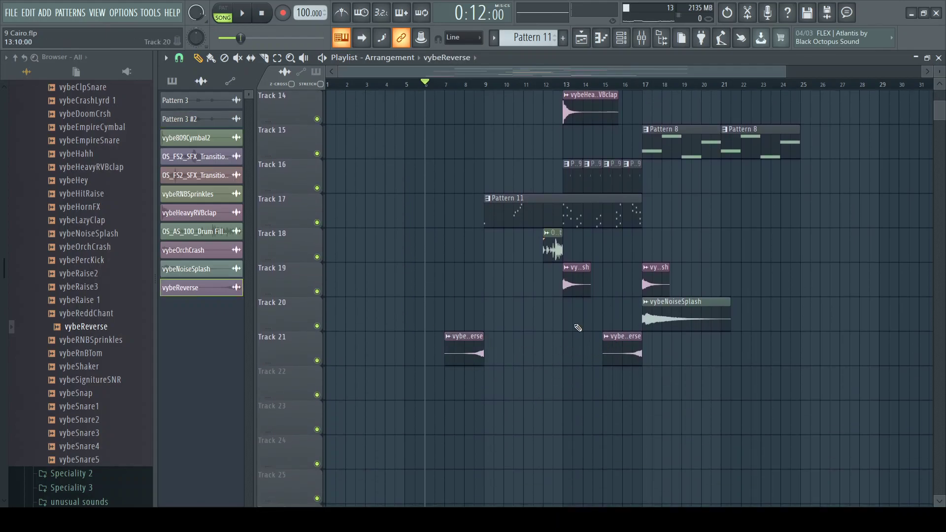
Step: Play the arrangement from bar 8 to check the reverse lead-in to bar 9 and the section that follows
{"action": "left_click", "coordinate": [466, 84]}
{"action": "key", "text": "space"}
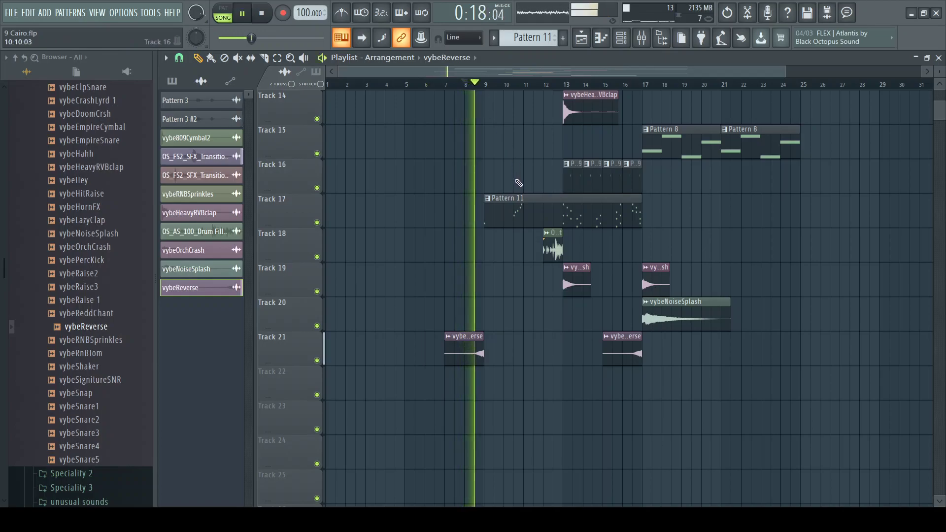
{"action": "scroll", "coordinate": [531, 284], "scroll_direction": "up", "scroll_amount": 7}
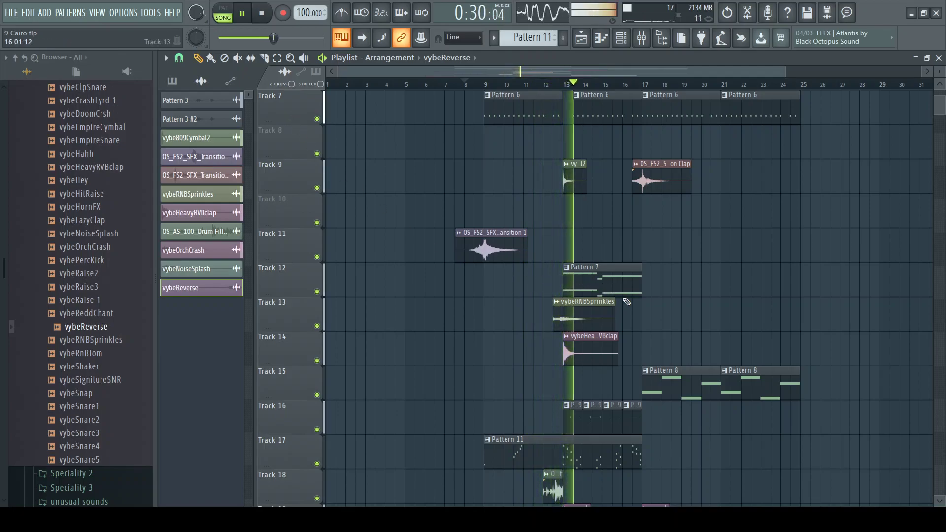
{"action": "scroll", "coordinate": [627, 302], "scroll_direction": "down", "scroll_amount": 3}
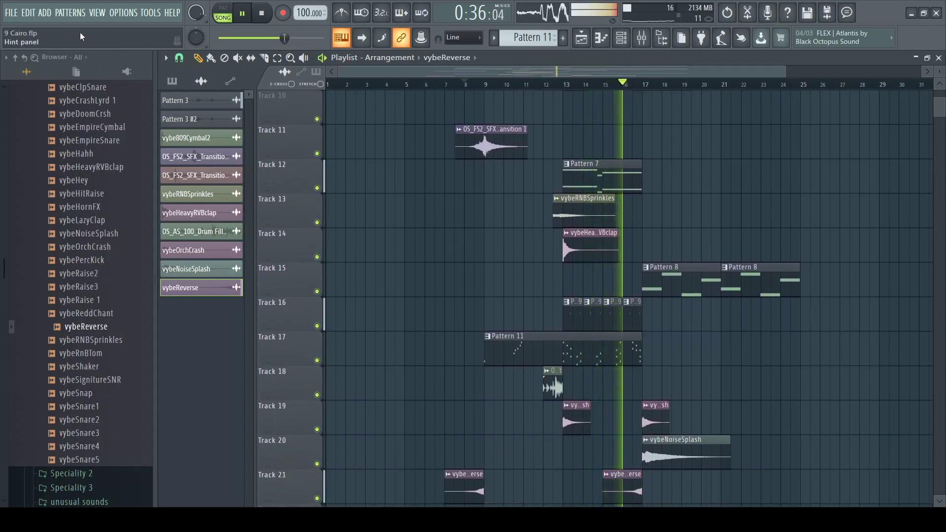
{"action": "key", "text": "space"}
Step: Set the channel rack filter to All, look through the full channel list, and return to the Playlist
{"action": "key", "text": "F6"}
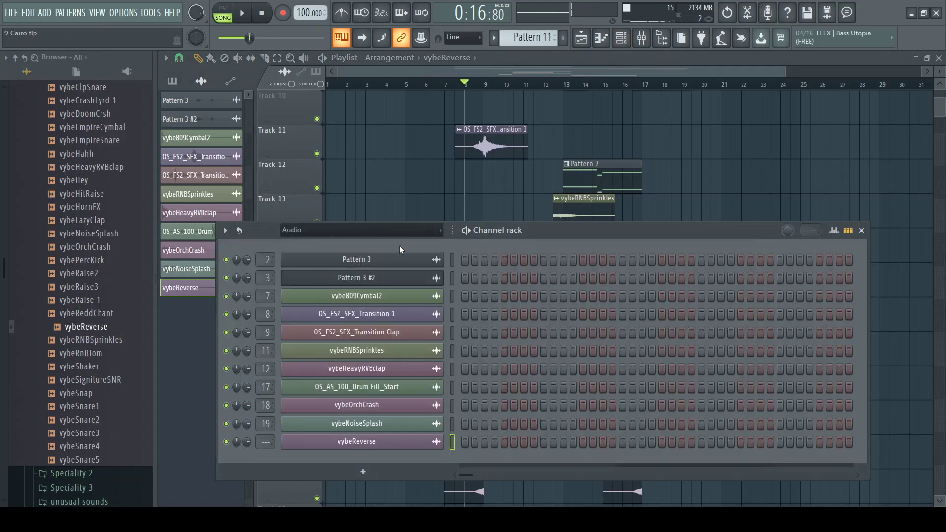
{"action": "left_click", "coordinate": [379, 234]}
{"action": "left_click", "coordinate": [380, 244]}
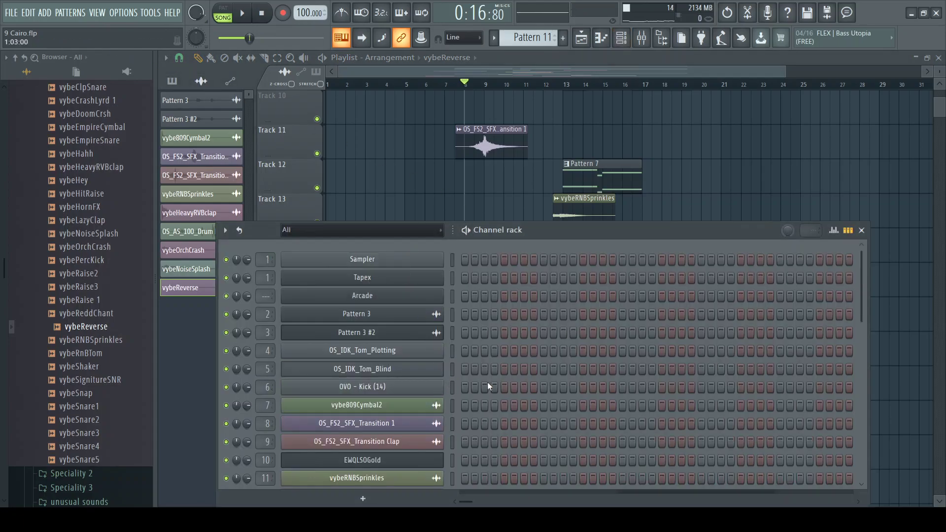
{"action": "scroll", "coordinate": [517, 360], "scroll_direction": "down", "scroll_amount": 9}
{"action": "scroll", "coordinate": [519, 359], "scroll_direction": "up", "scroll_amount": 9}
{"action": "key", "text": "F6"}
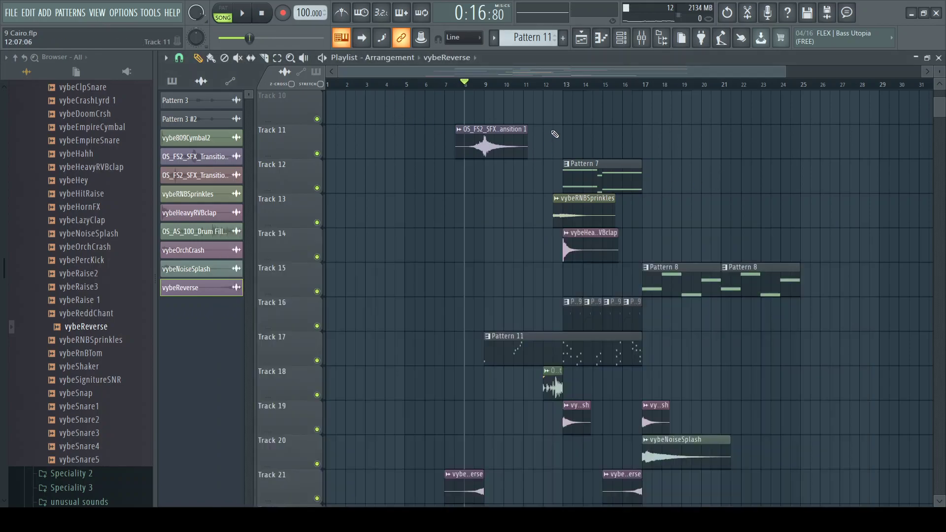
{"action": "scroll", "coordinate": [745, 160], "scroll_direction": "down", "scroll_amount": 1}
{"action": "scroll", "coordinate": [737, 158], "scroll_direction": "up", "scroll_amount": 2}
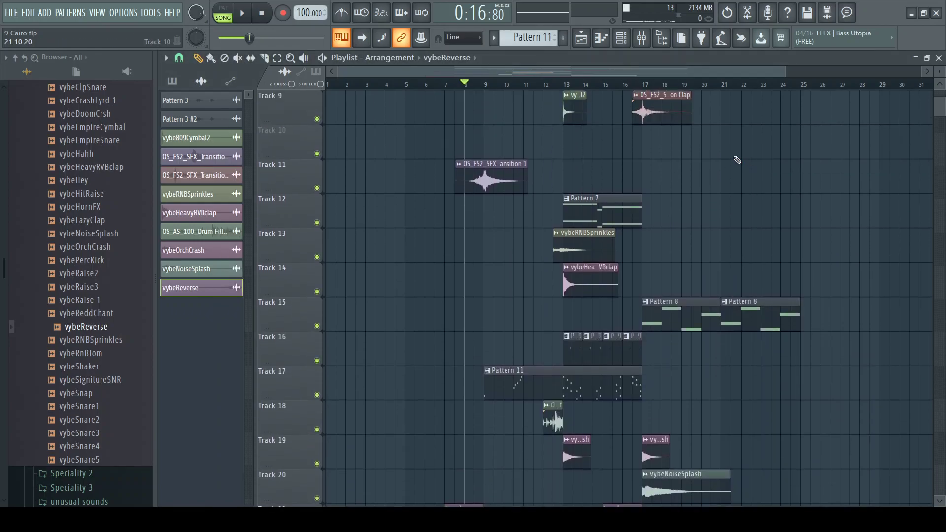